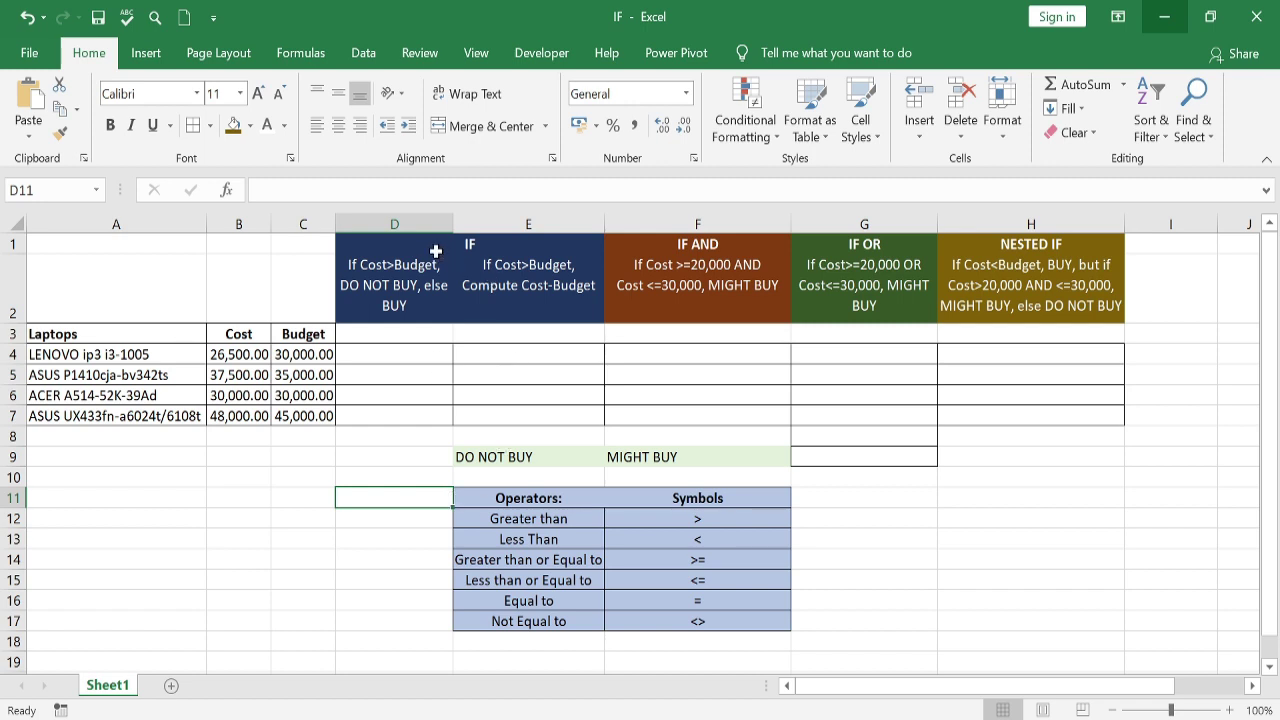
Review the column headings for the IF, IF AND, IF OR and NESTED IF exercises.
{"action": "left_click_drag", "start_coordinate": [457, 240], "coordinate": [458, 267]}
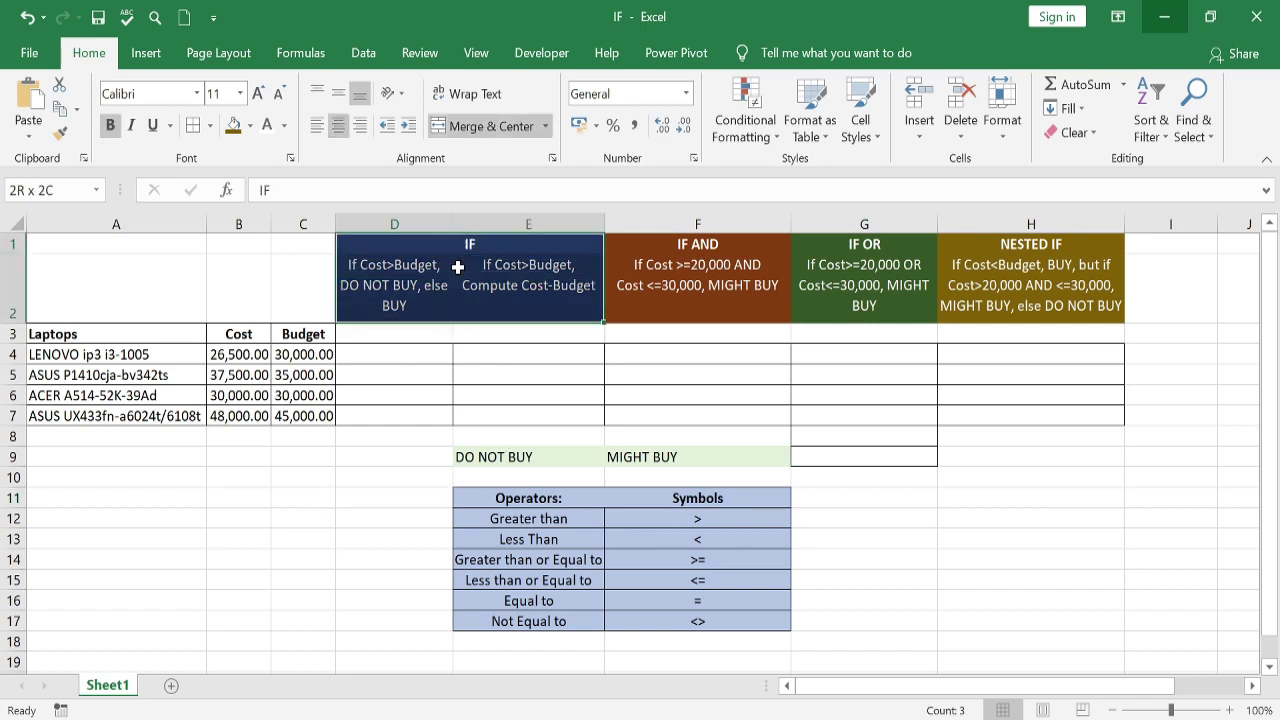
{"action": "left_click", "coordinate": [682, 246]}
{"action": "left_click", "coordinate": [858, 244]}
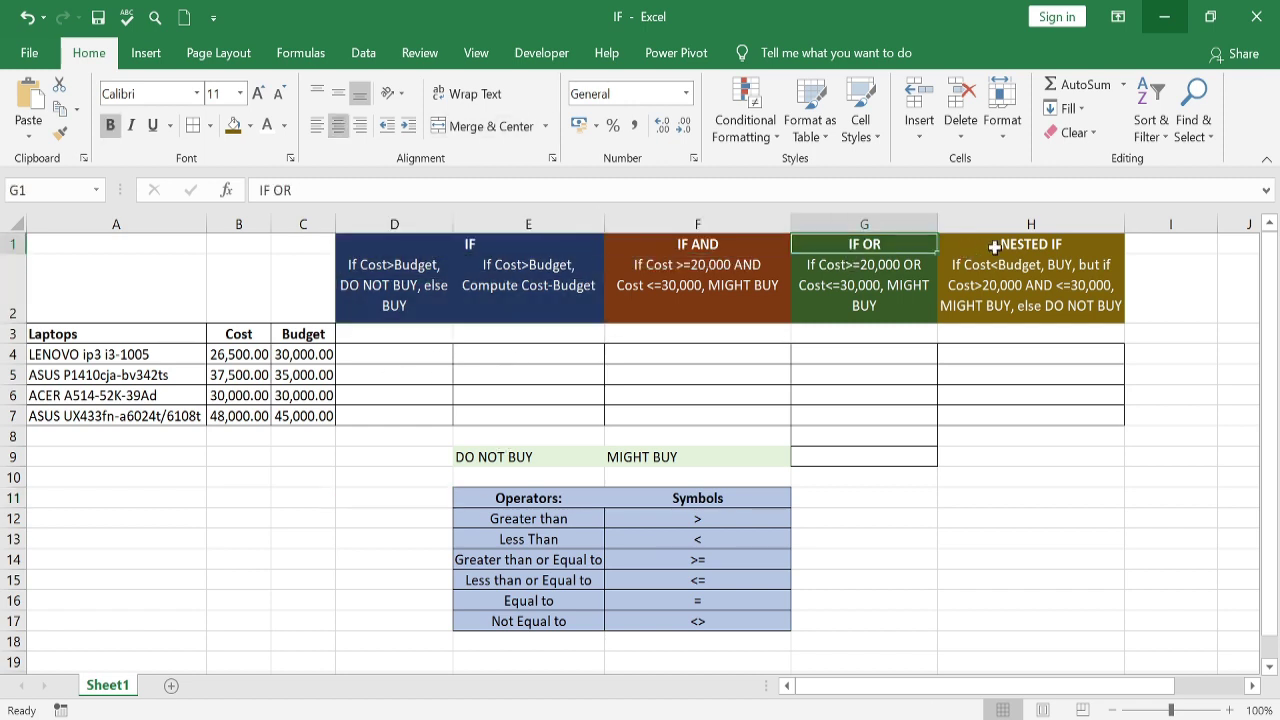
{"action": "left_click", "coordinate": [994, 247]}
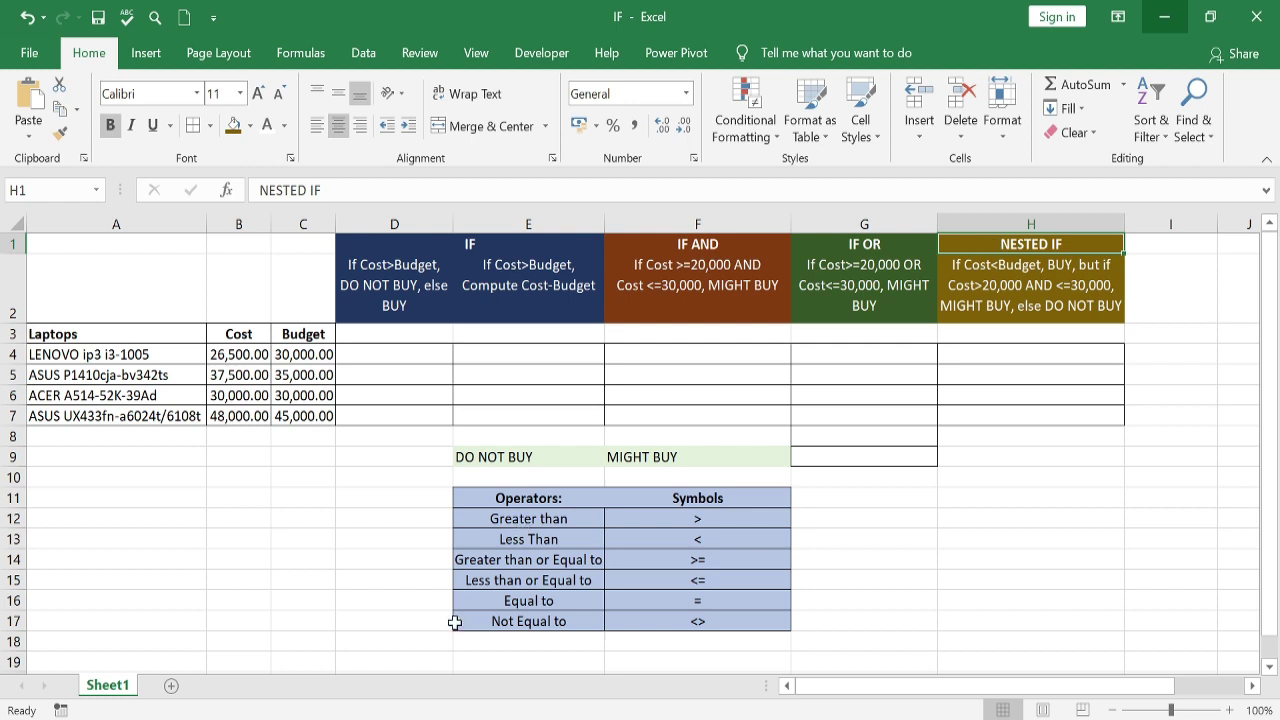
Go through the operator names in the reference table, from Greater than to Not Equal to.
{"action": "left_click", "coordinate": [530, 520]}
{"action": "left_click", "coordinate": [542, 538]}
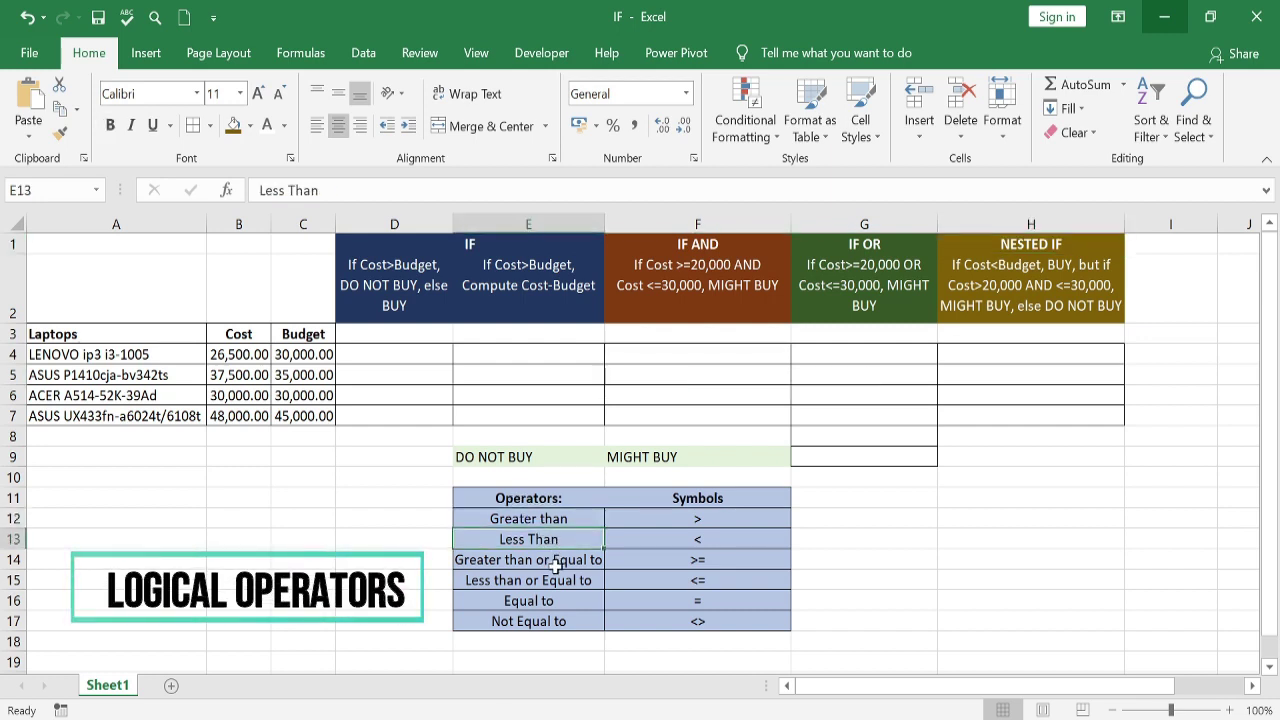
{"action": "left_click", "coordinate": [552, 562]}
{"action": "left_click", "coordinate": [572, 586]}
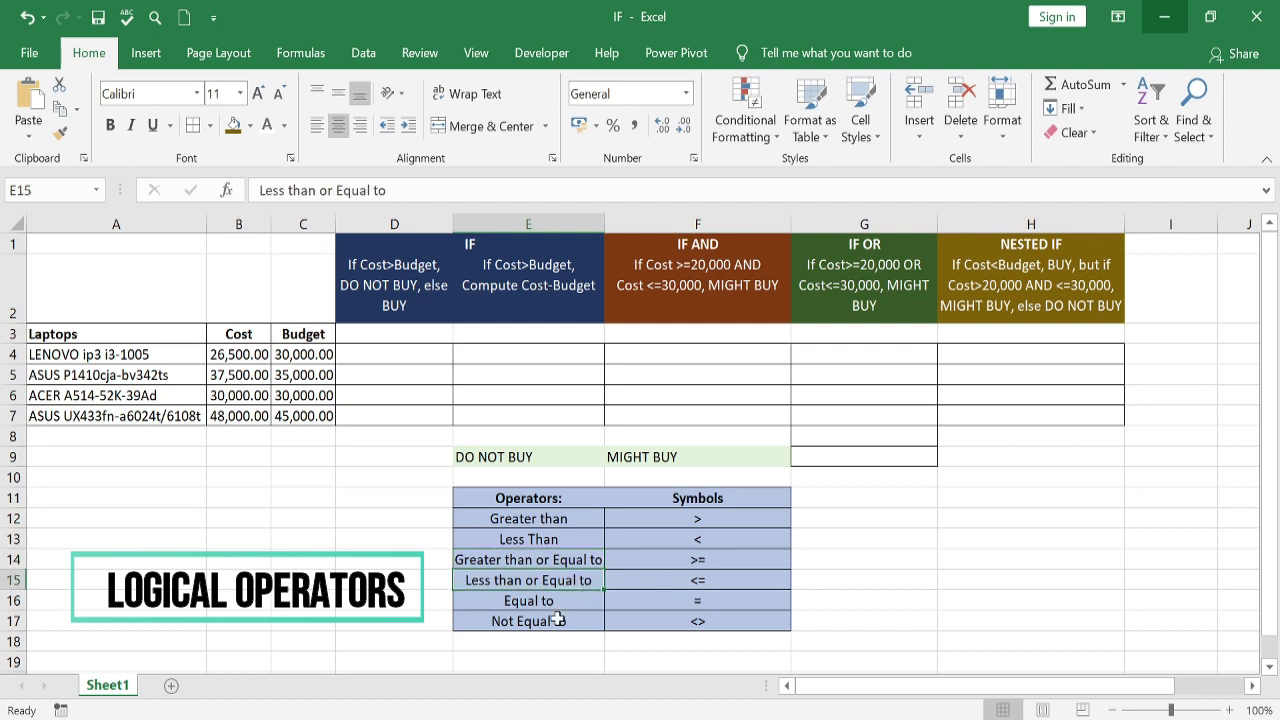
{"action": "left_click", "coordinate": [549, 604]}
{"action": "left_click", "coordinate": [545, 622]}
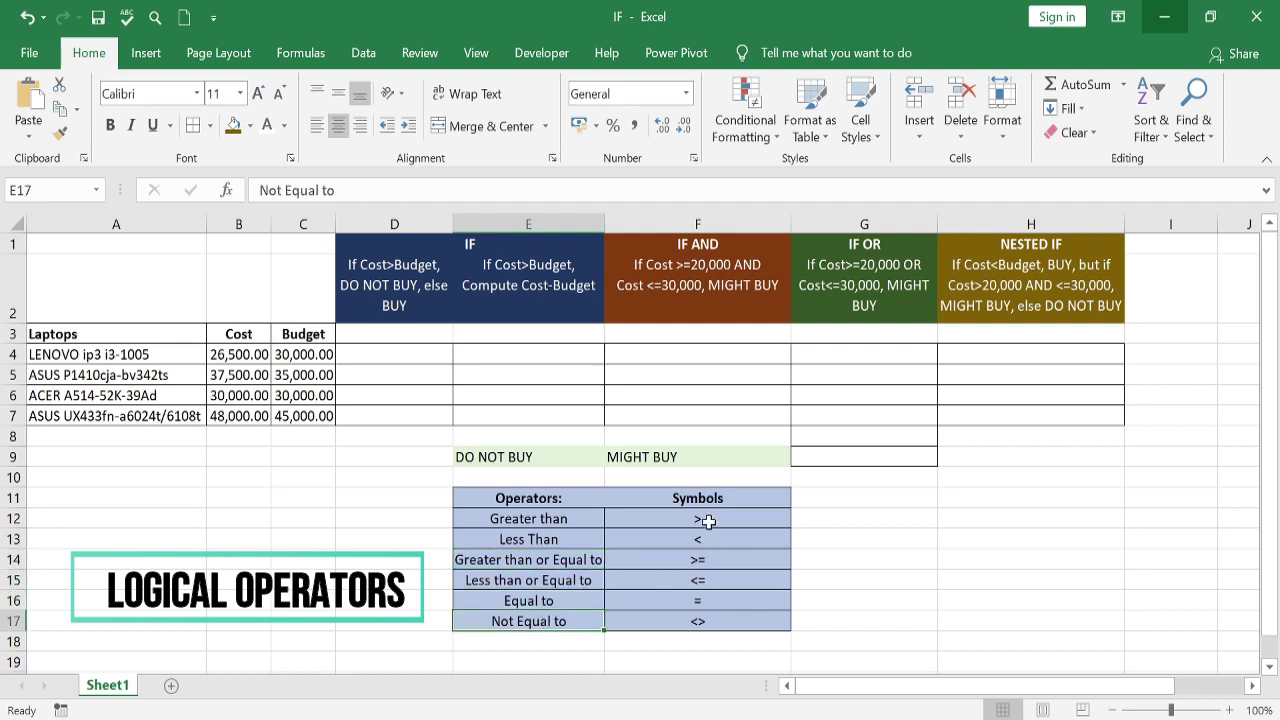
Go through the symbols that match each logical operator in the reference table's Symbols column.
{"action": "left_click_drag", "start_coordinate": [707, 521], "coordinate": [700, 620]}
{"action": "left_click", "coordinate": [721, 518]}
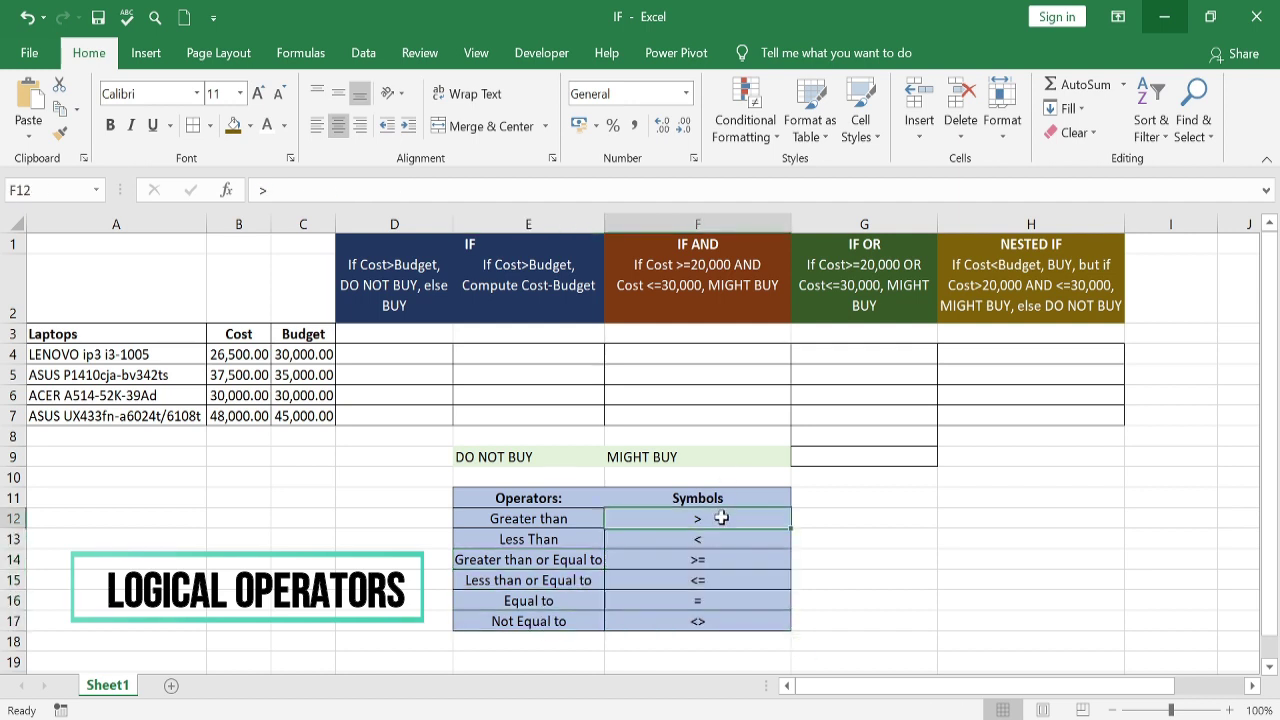
{"action": "left_click", "coordinate": [725, 539]}
{"action": "left_click", "coordinate": [729, 558]}
{"action": "left_click", "coordinate": [726, 580]}
{"action": "left_click", "coordinate": [723, 600]}
{"action": "left_click", "coordinate": [717, 622]}
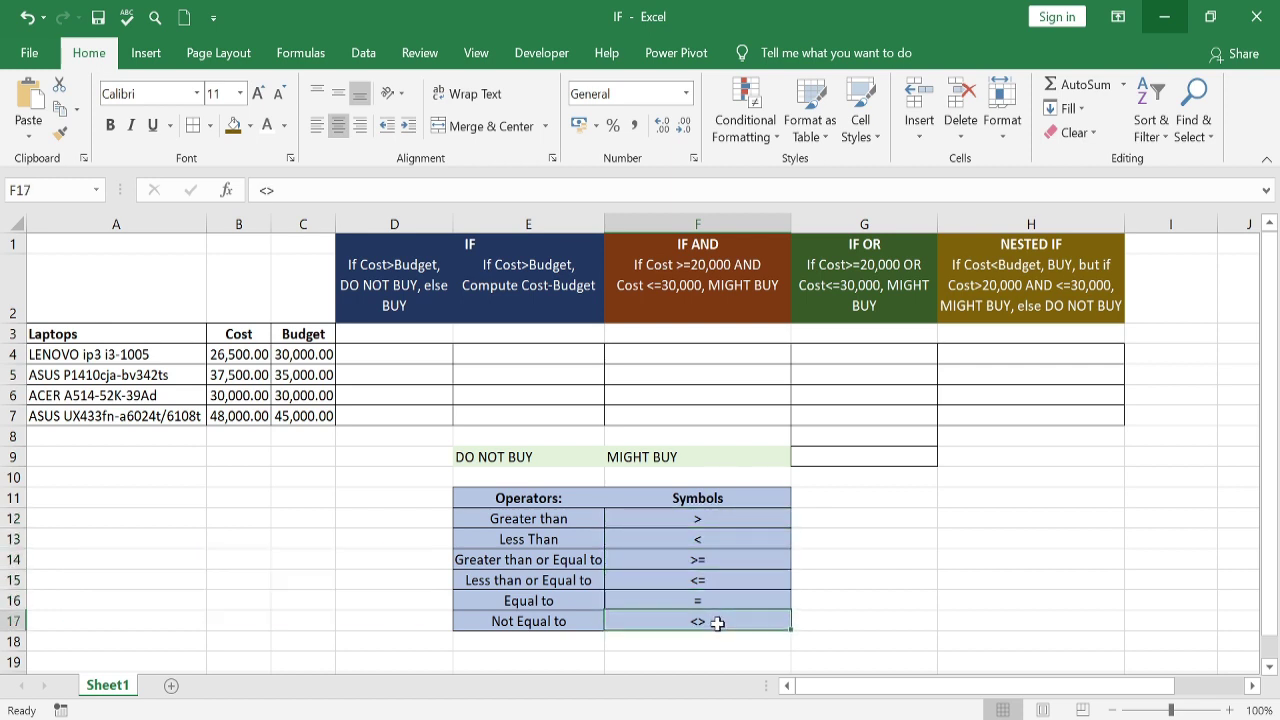
{"action": "left_click", "coordinate": [712, 540]}
{"action": "left_click", "coordinate": [703, 517]}
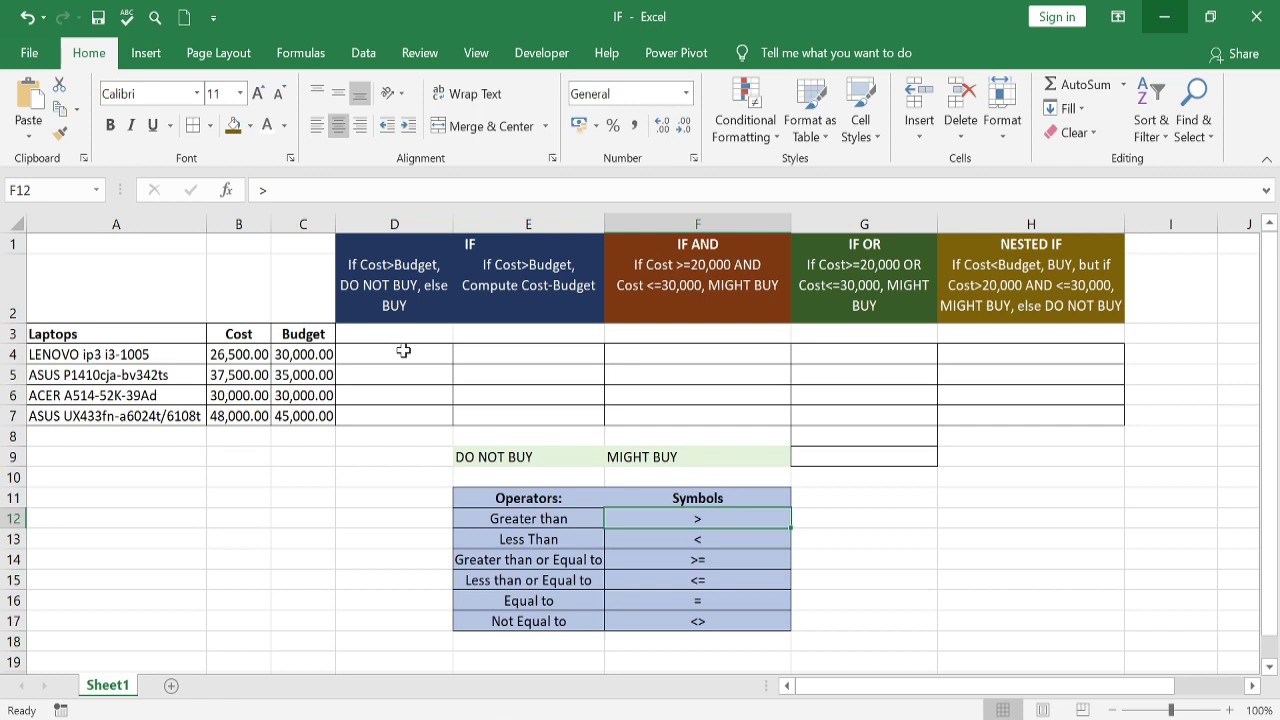
{"action": "left_click_drag", "start_coordinate": [714, 520], "coordinate": [714, 582]}
{"action": "left_click", "coordinate": [708, 621]}
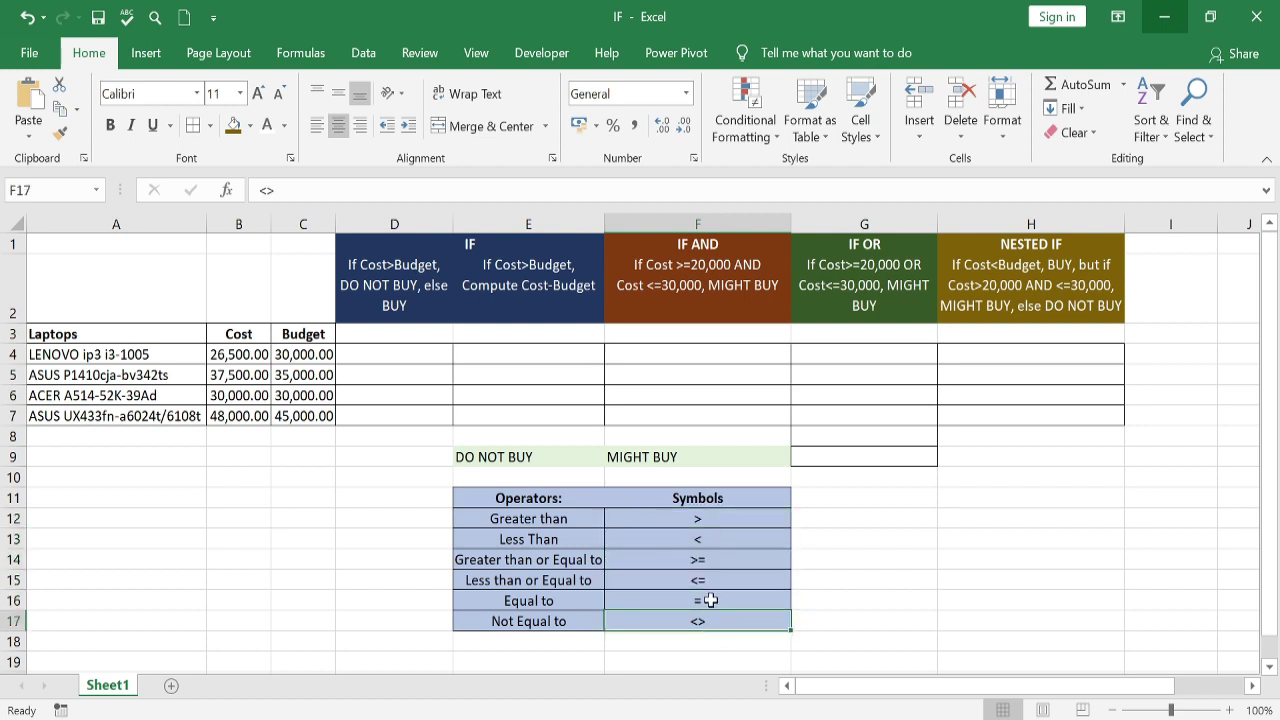
{"action": "left_click", "coordinate": [711, 600]}
{"action": "left_click", "coordinate": [709, 581]}
{"action": "left_click", "coordinate": [709, 559]}
{"action": "left_click", "coordinate": [708, 540]}
{"action": "left_click", "coordinate": [706, 521]}
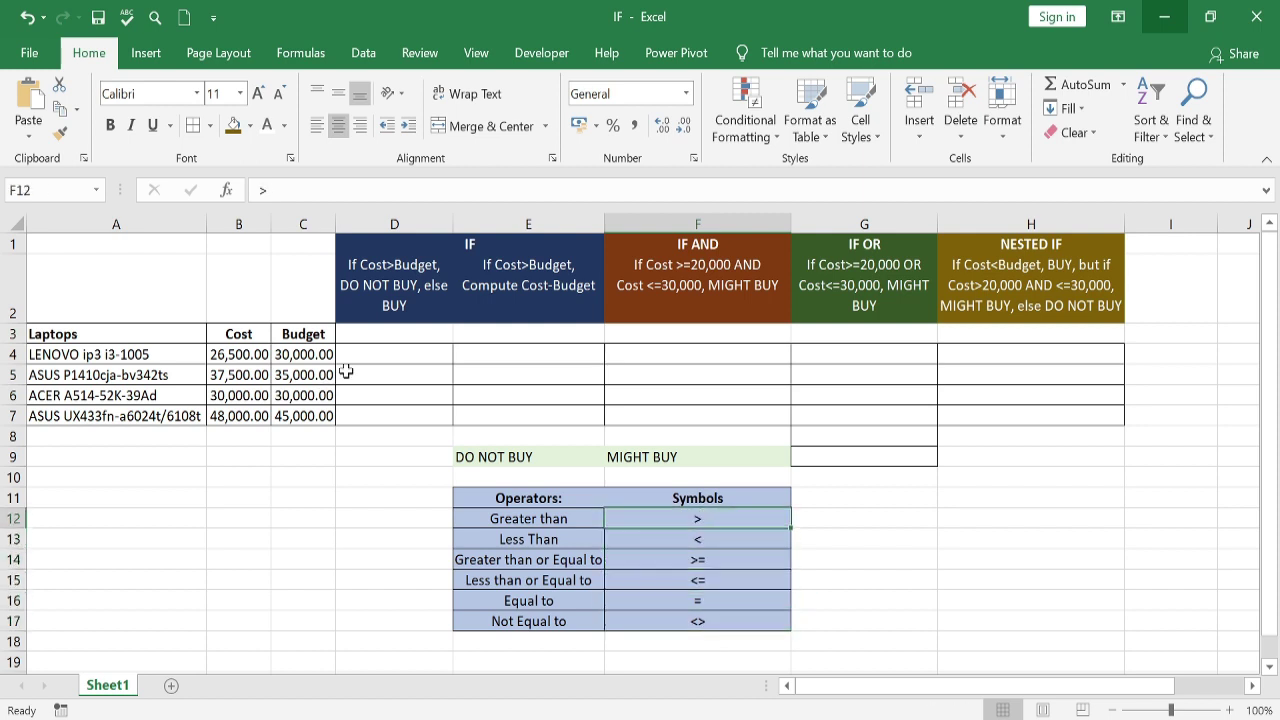
Begin an IF formula in cell D4 with the logical test B4>C4, comparing Cost with Budget.
{"action": "left_click", "coordinate": [377, 360]}
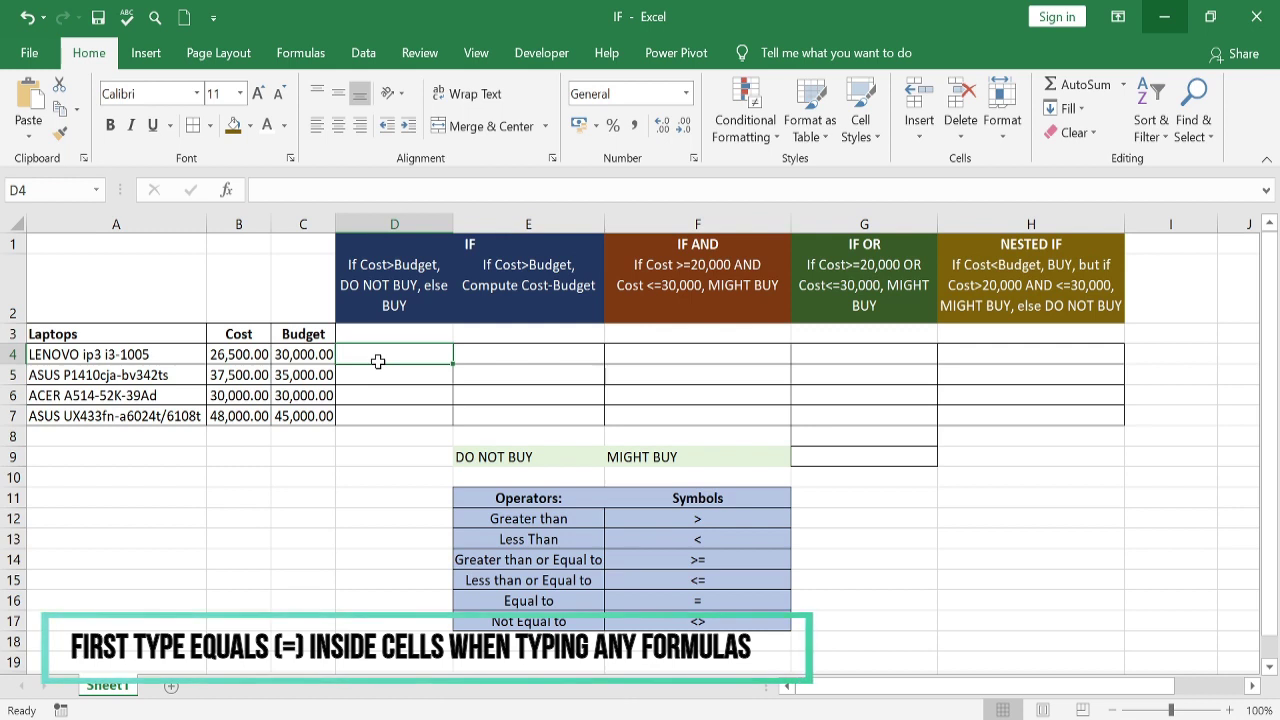
{"action": "type", "text": "="}
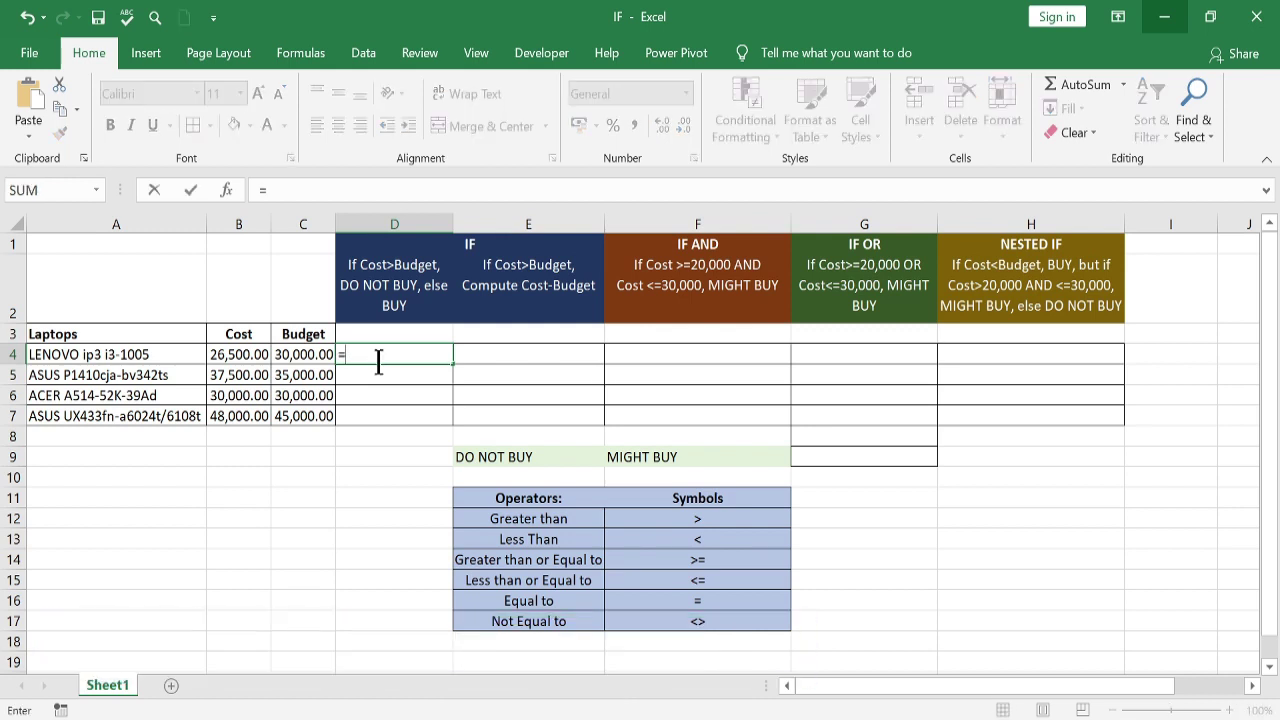
{"action": "type", "text": "IF("}
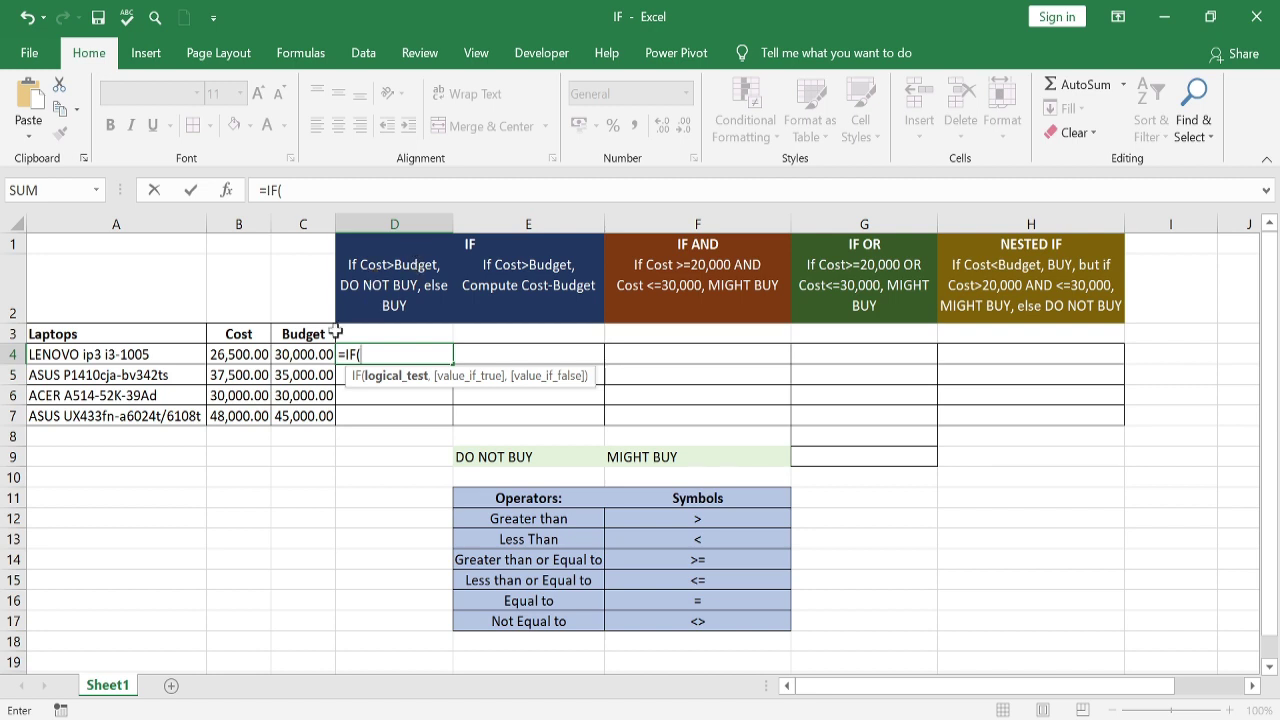
{"action": "left_click", "coordinate": [243, 353]}
{"action": "type", "text": ">"}
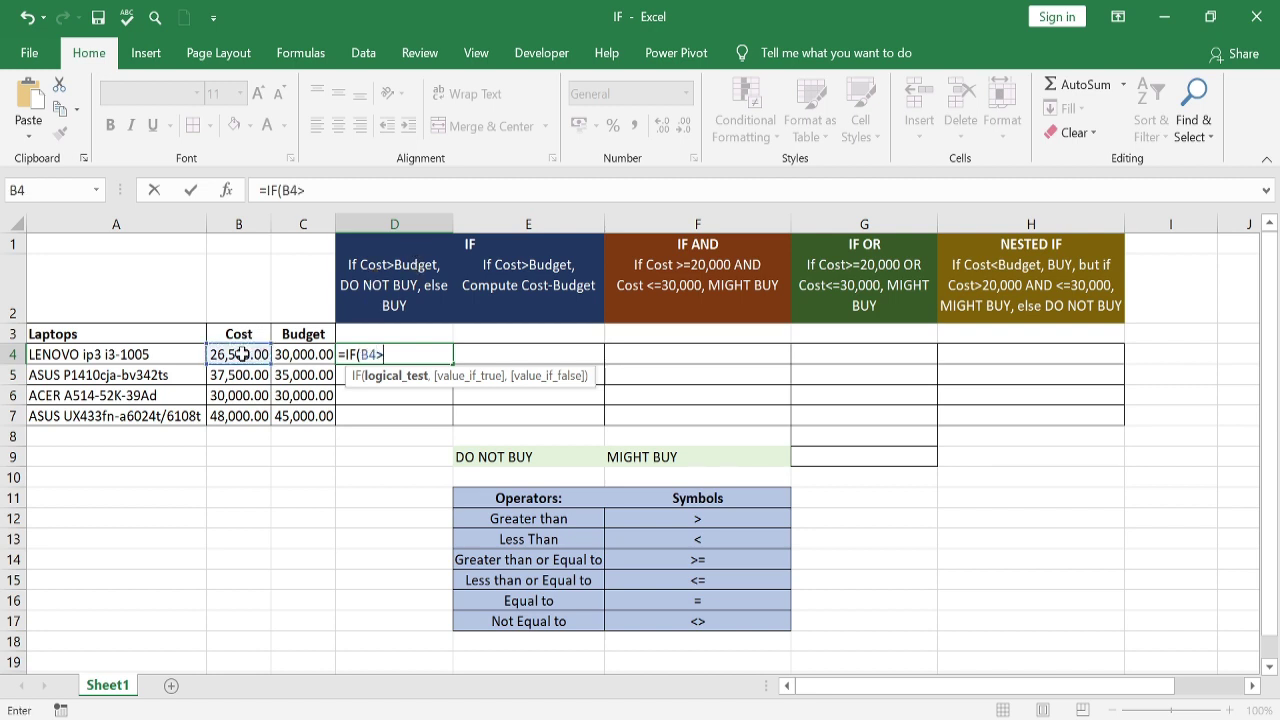
{"action": "left_click", "coordinate": [306, 356]}
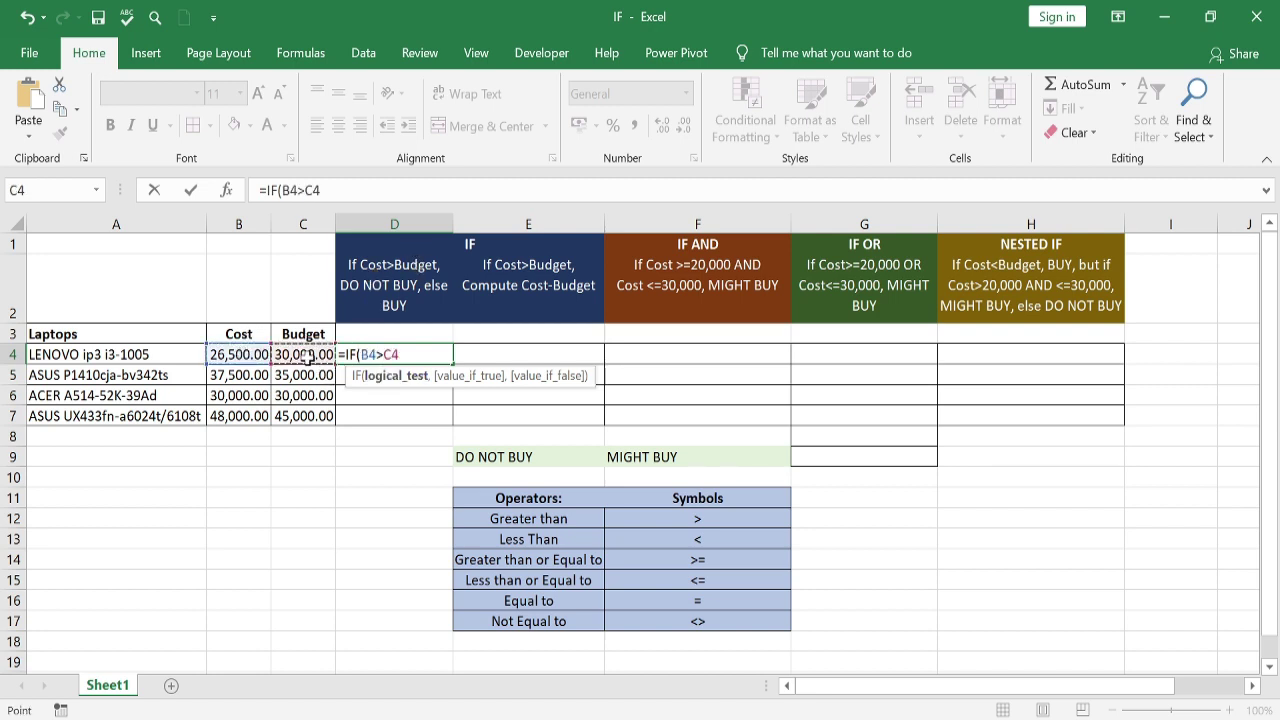
{"action": "type", "text": ","}
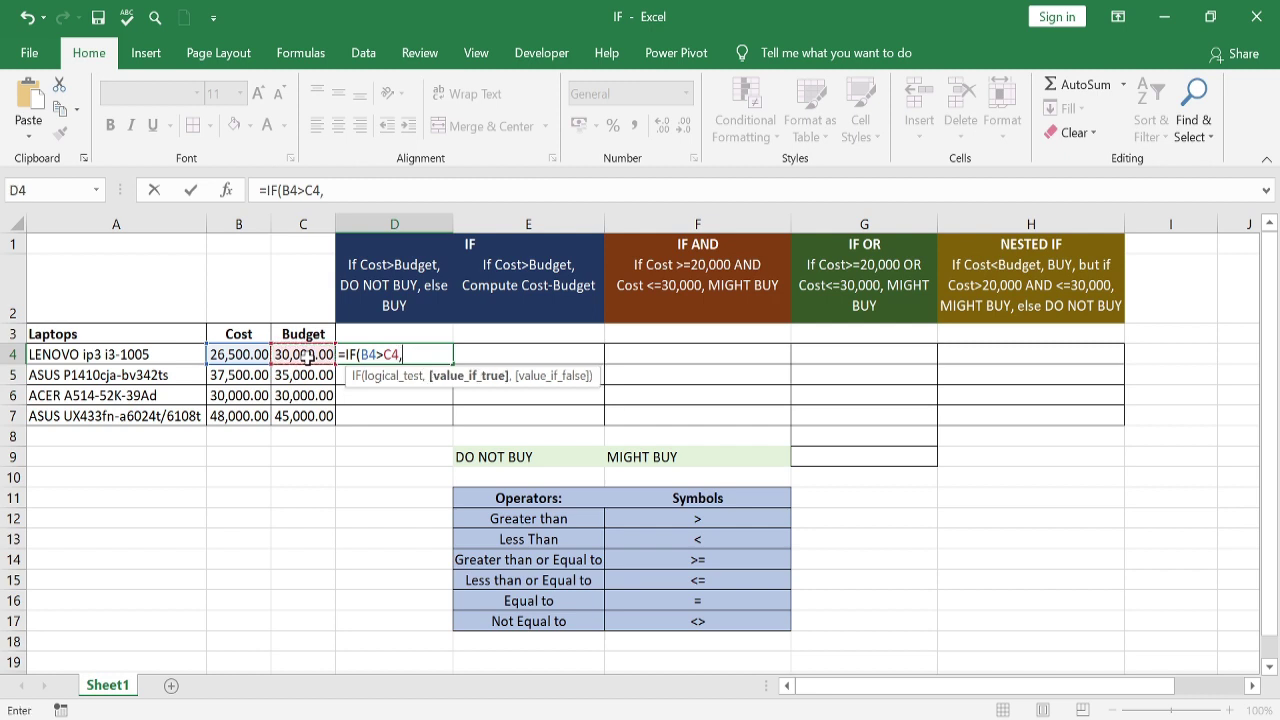
Add "DO NOT BUY" as the value if true and "BUY" as the value if false to the D4 formula.
{"action": "type", "text": "\"DO NOT"}
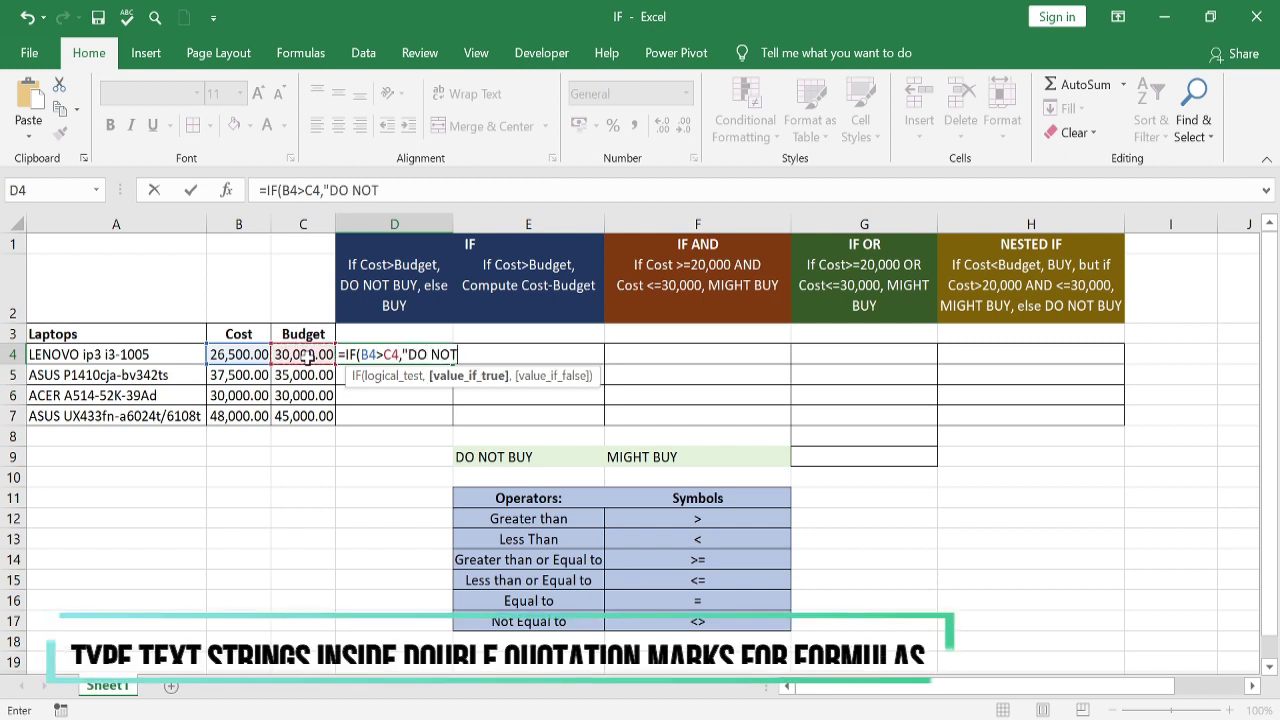
{"action": "type", "text": " BUY\","}
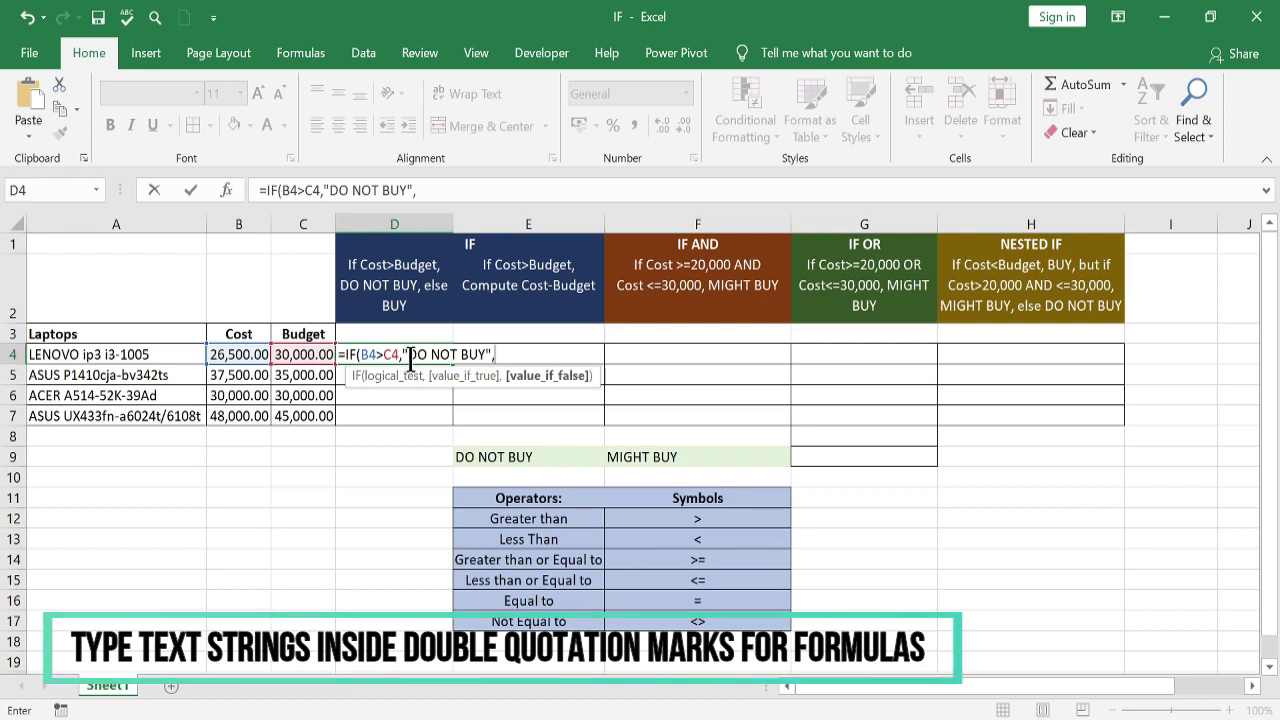
{"action": "left_click_drag", "start_coordinate": [409, 358], "coordinate": [488, 358]}
{"action": "left_click", "coordinate": [508, 356]}
{"action": "type", "text": "\"BUY"}
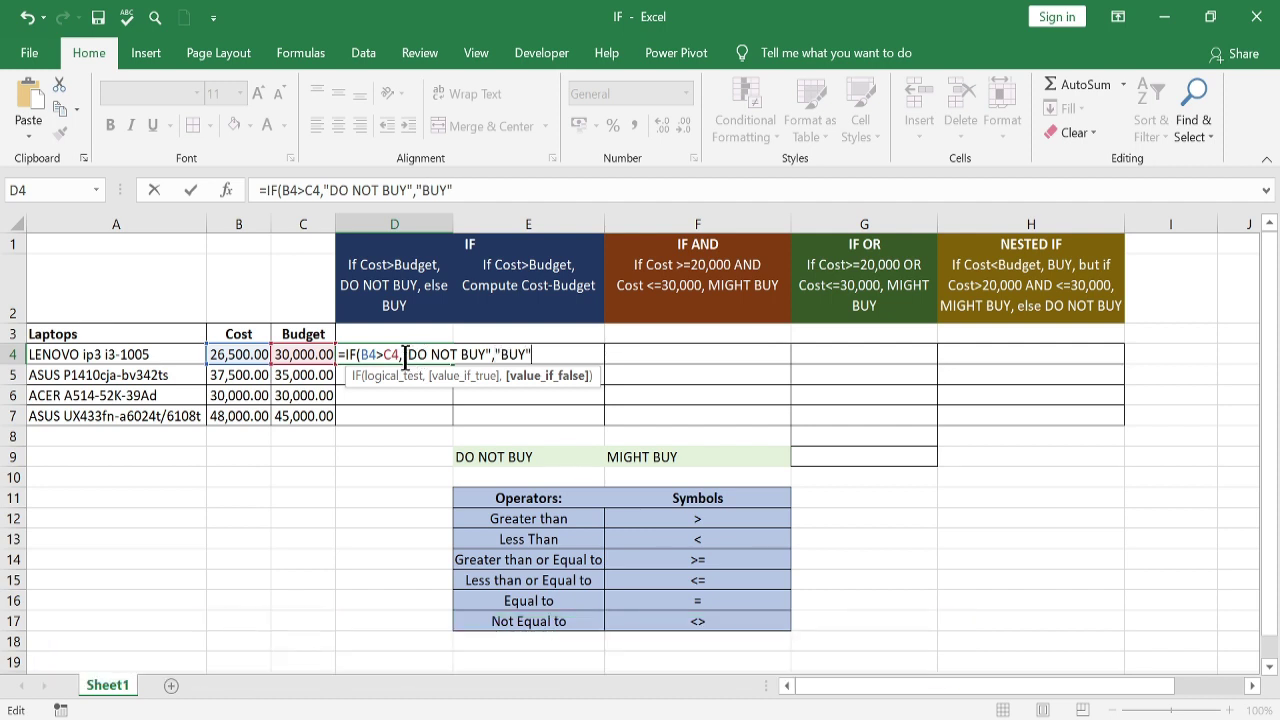
Complete the formula =IF(B4>C4,"DO NOT BUY","BUY") in D4 and fill it down to D7.
{"action": "left_click", "coordinate": [432, 355]}
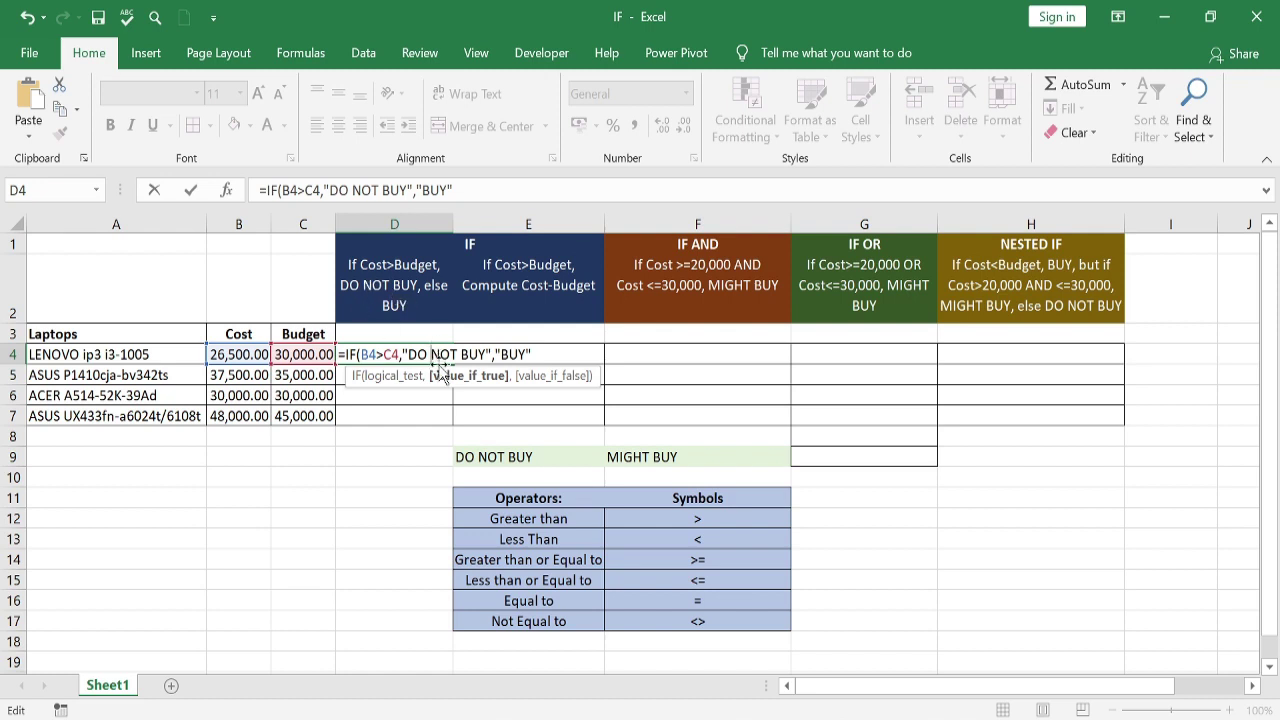
{"action": "left_click", "coordinate": [525, 355]}
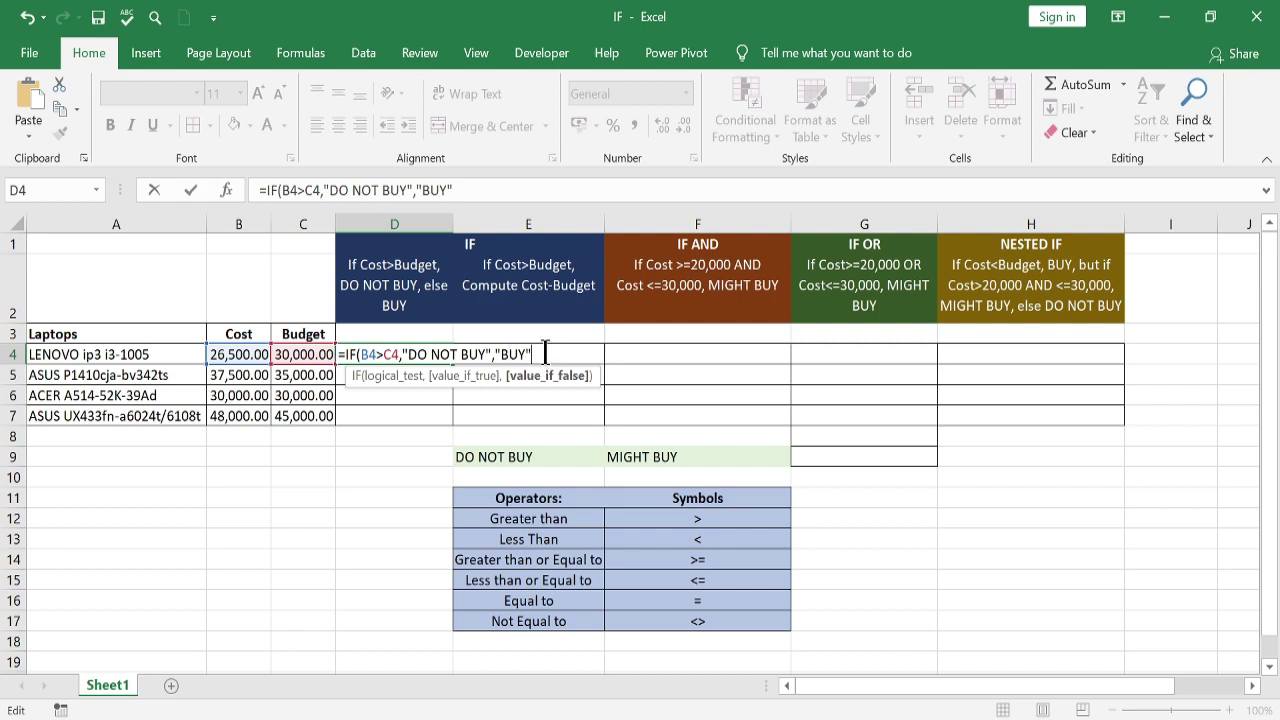
{"action": "type", "text": ")"}
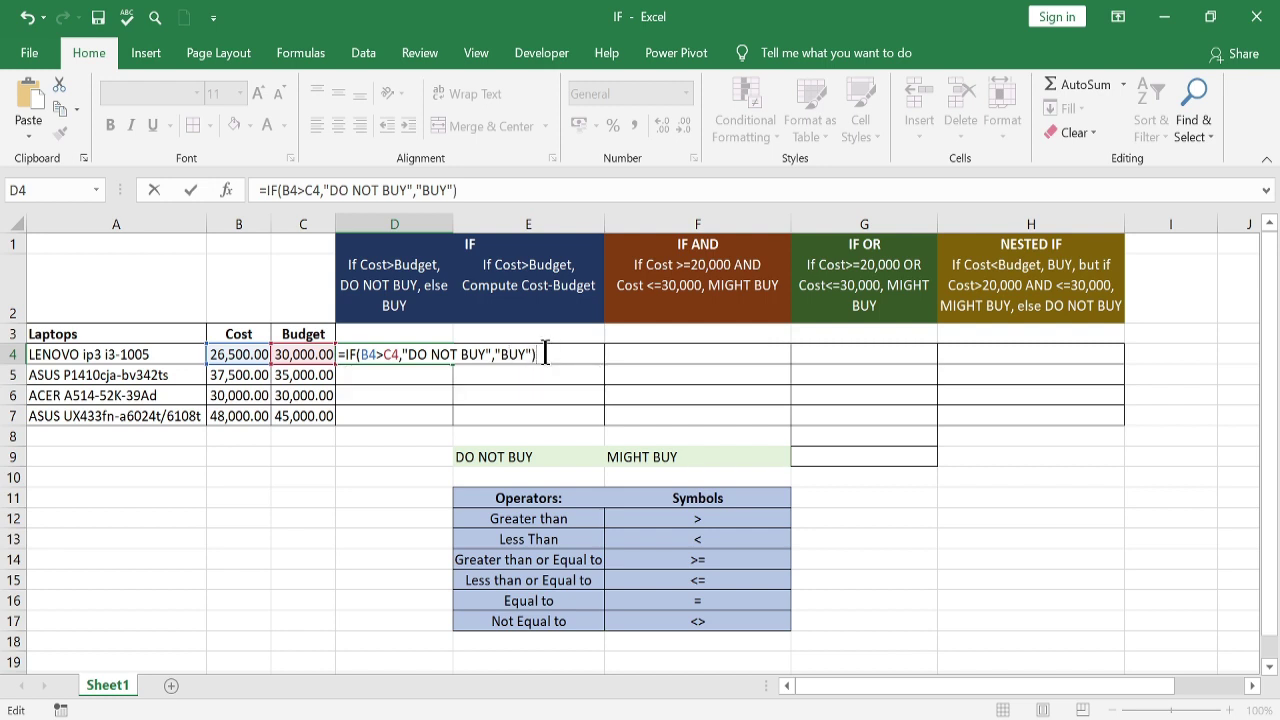
{"action": "key", "text": "Return"}
{"action": "left_click", "coordinate": [447, 354]}
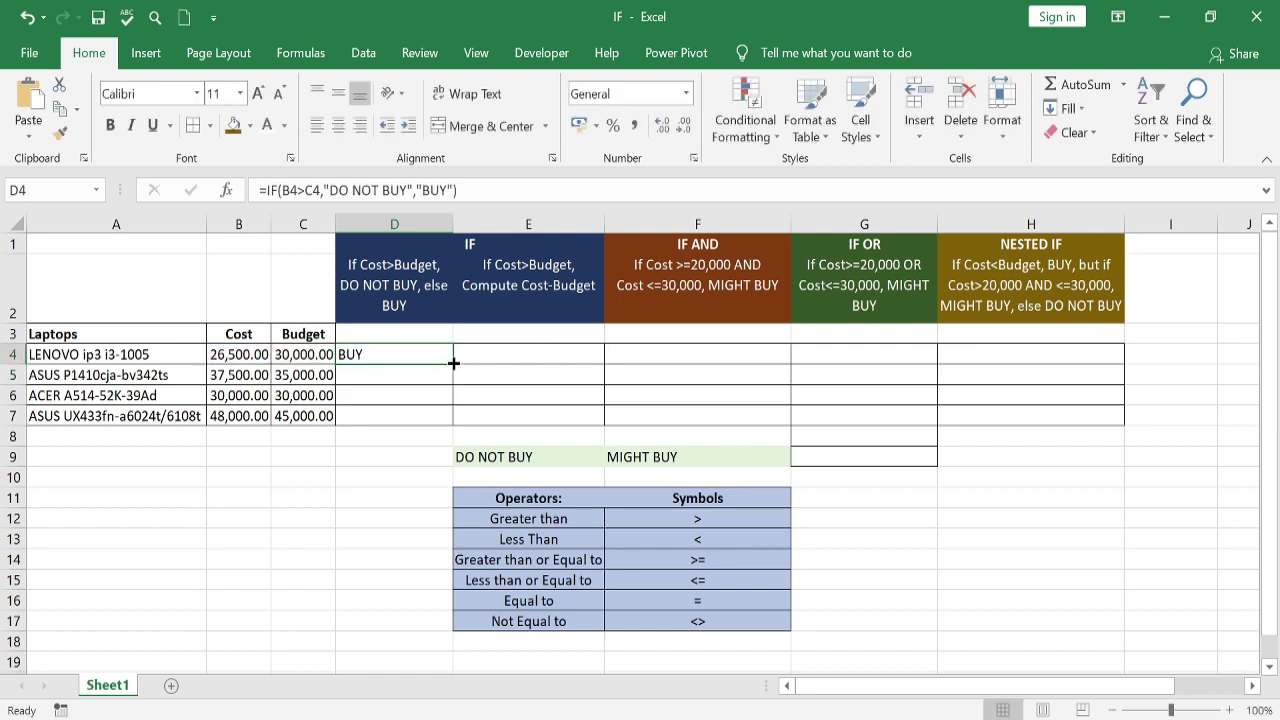
{"action": "double_click", "coordinate": [453, 364]}
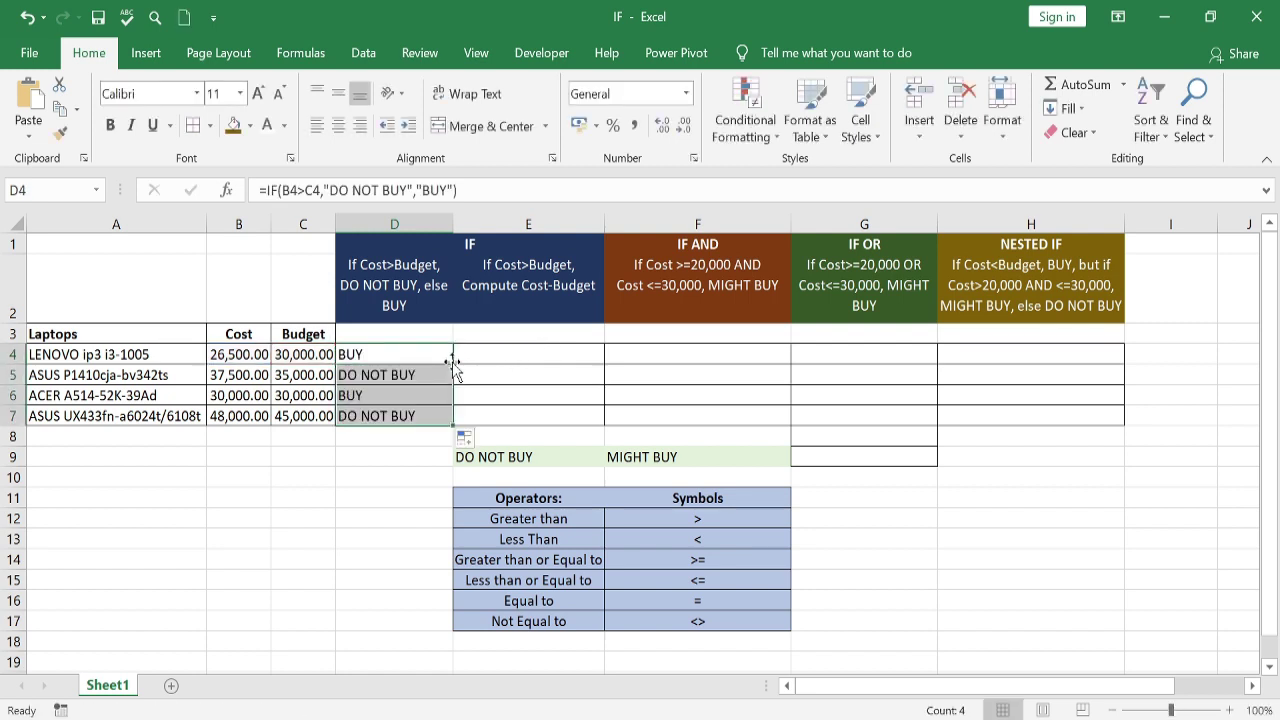
Check the LENOVO laptop's Cost and Budget against the D4 result and the formula's value if false.
{"action": "left_click", "coordinate": [240, 356]}
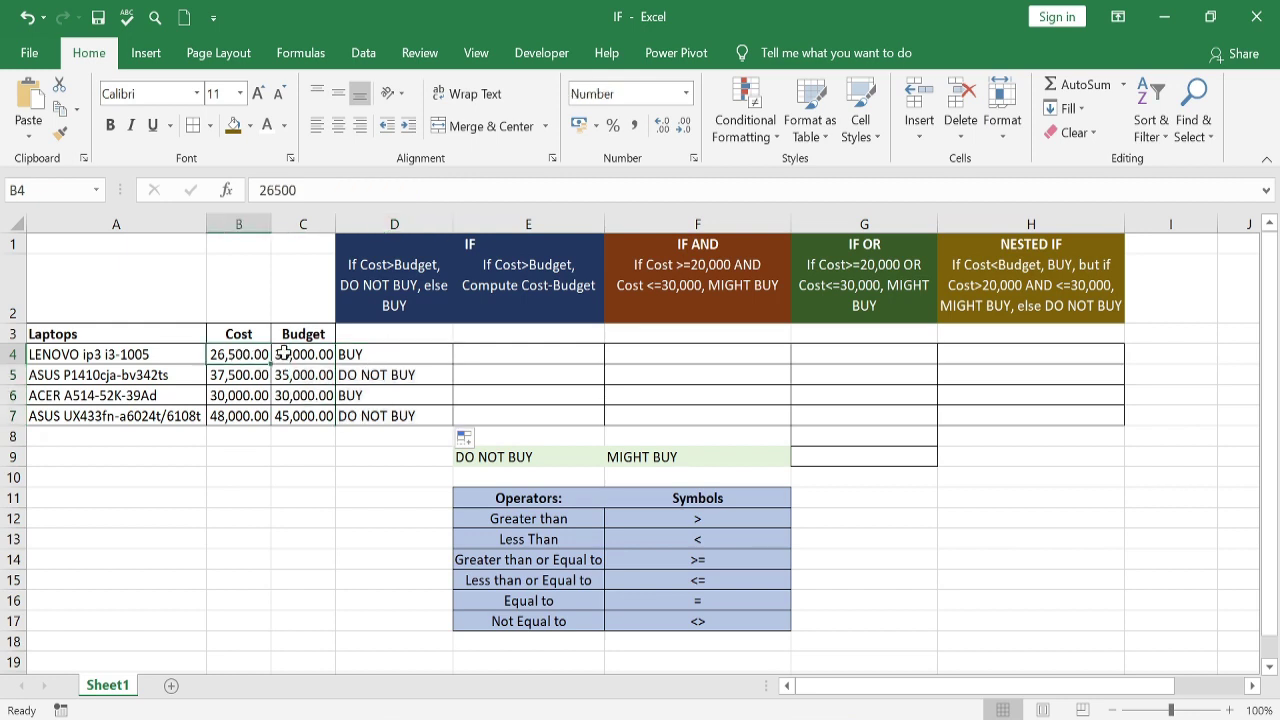
{"action": "left_click_drag", "start_coordinate": [240, 354], "coordinate": [296, 355]}
{"action": "left_click", "coordinate": [246, 354]}
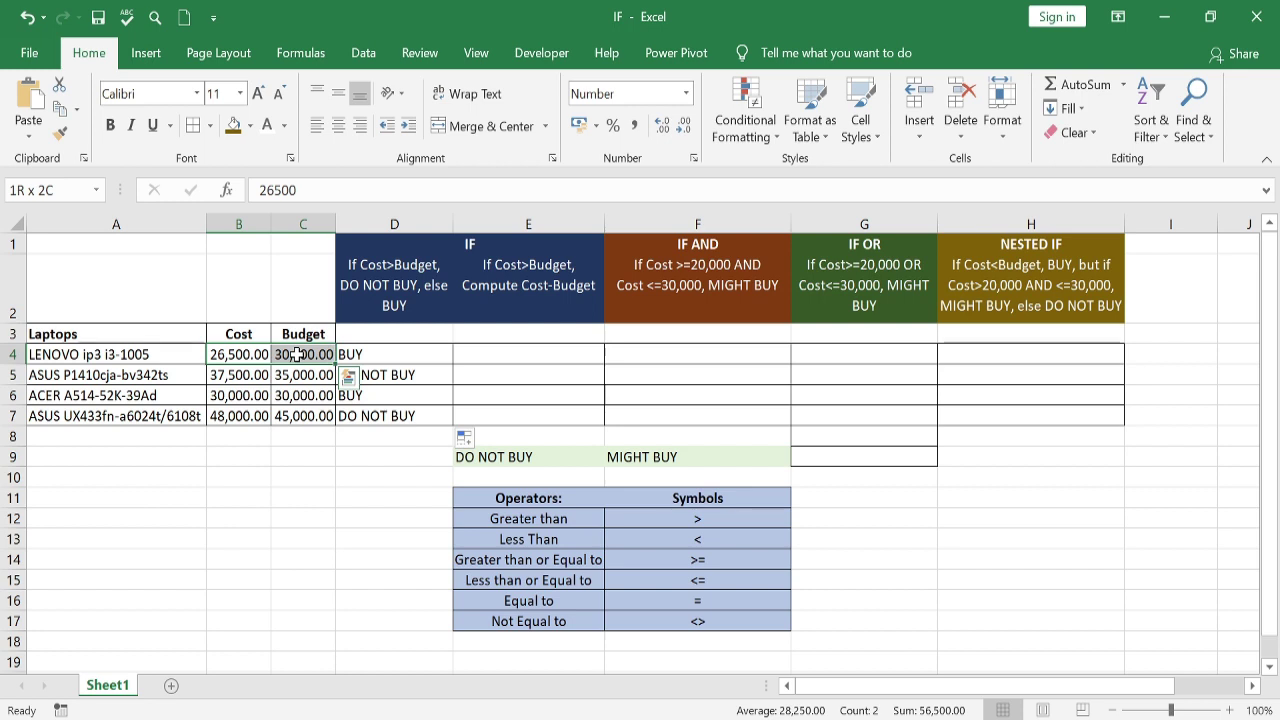
{"action": "left_click", "coordinate": [365, 355]}
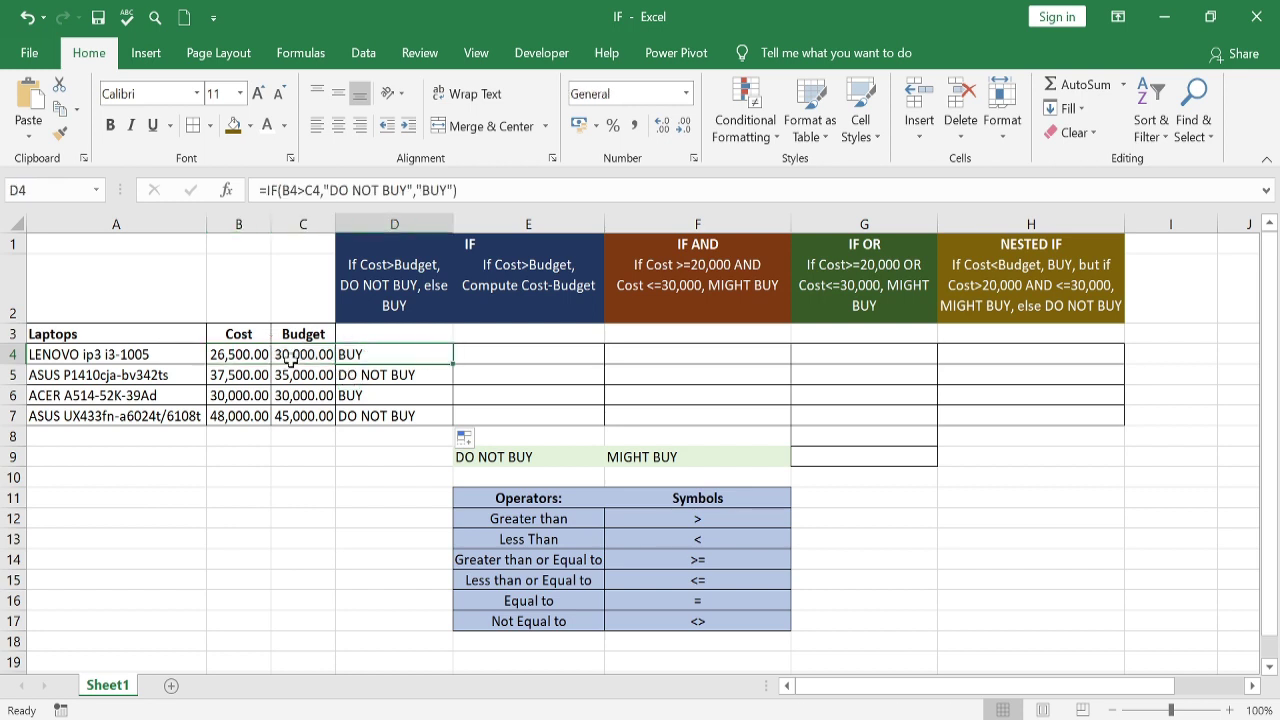
{"action": "left_click", "coordinate": [427, 190]}
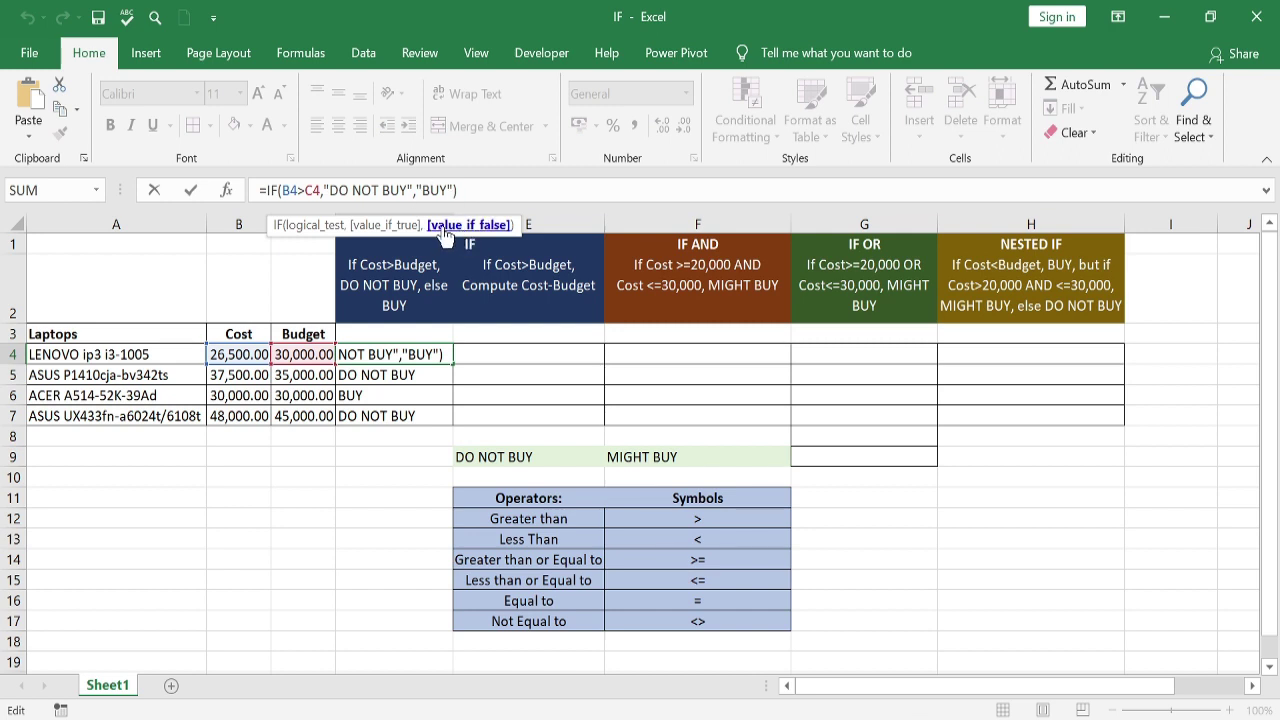
{"action": "key", "text": "Return"}
{"action": "left_click", "coordinate": [397, 360]}
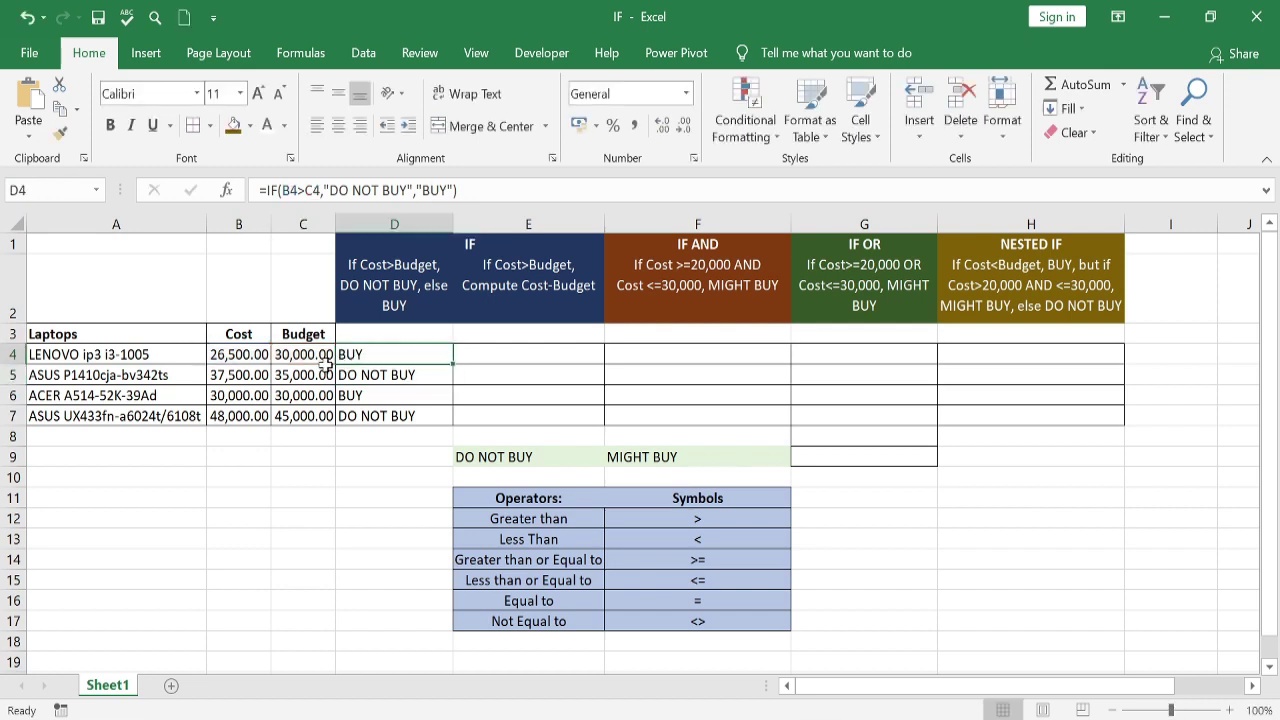
Check the Cost, Budget and IF formula results in D5, D6 and D7 for the two ASUS laptops and the ACER laptop.
{"action": "left_click_drag", "start_coordinate": [232, 376], "coordinate": [309, 376]}
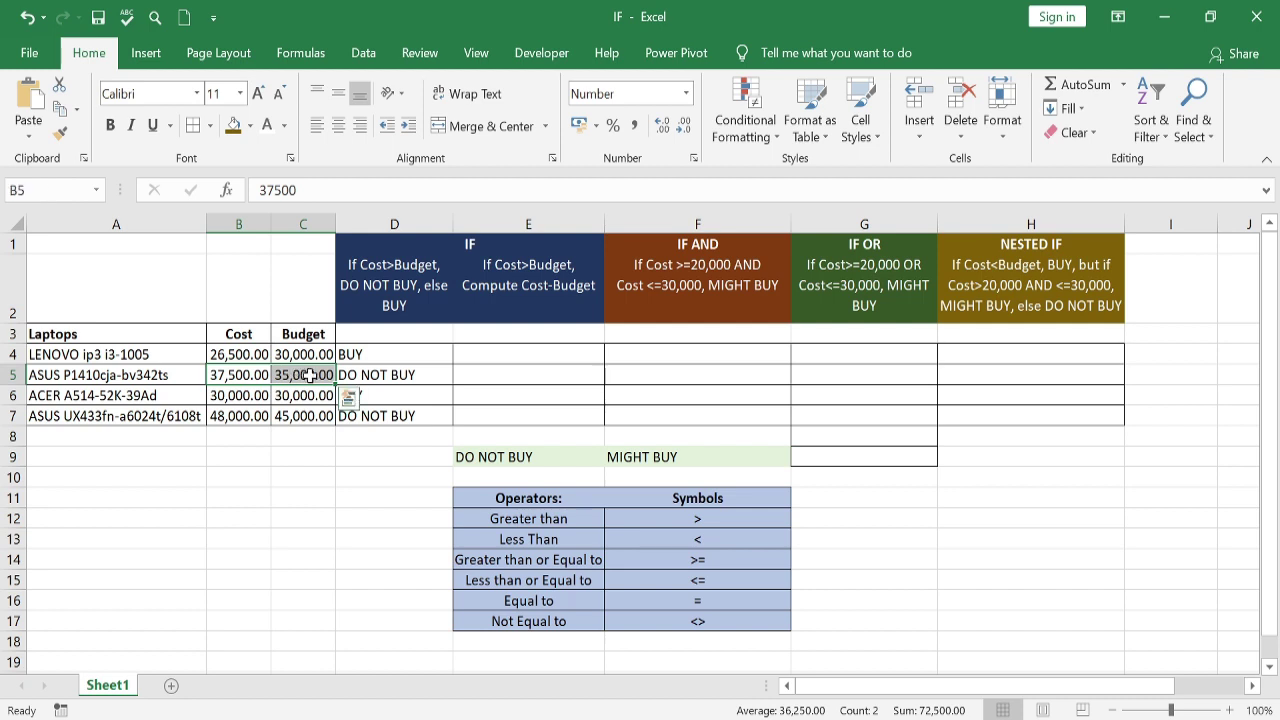
{"action": "left_click", "coordinate": [362, 374]}
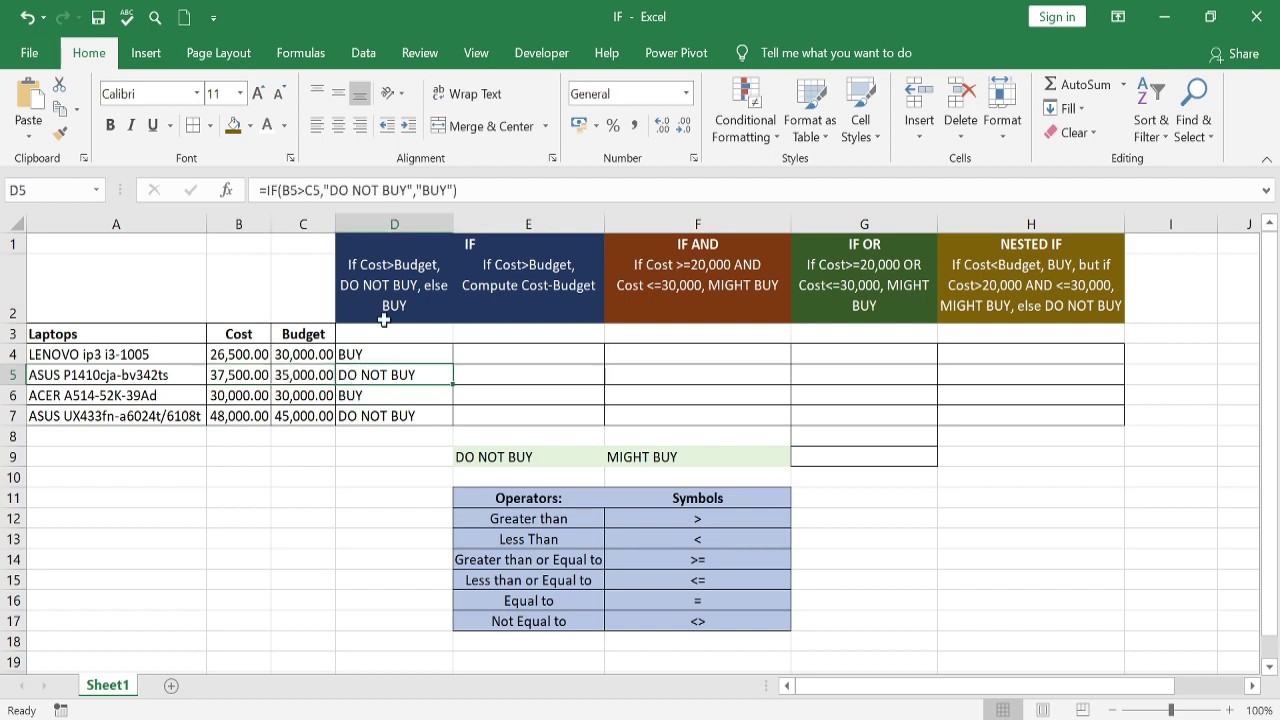
{"action": "left_click", "coordinate": [370, 190]}
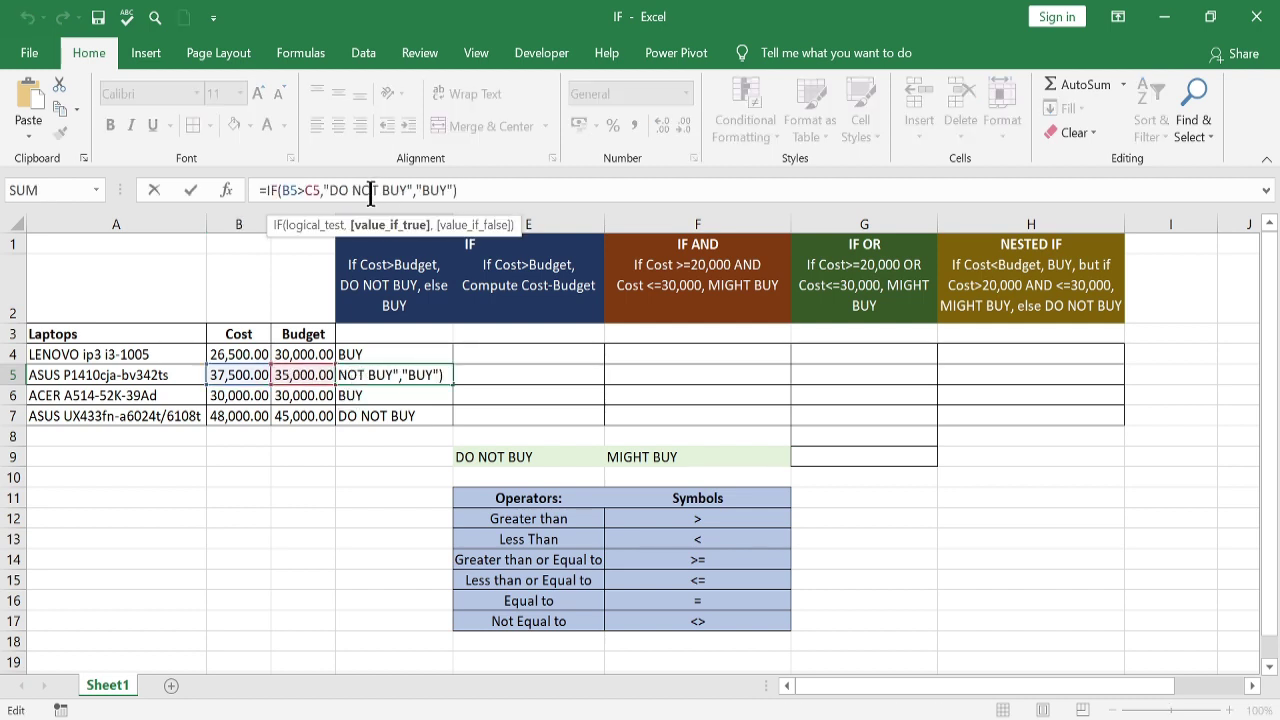
{"action": "key", "text": "Return"}
{"action": "left_click", "coordinate": [236, 395]}
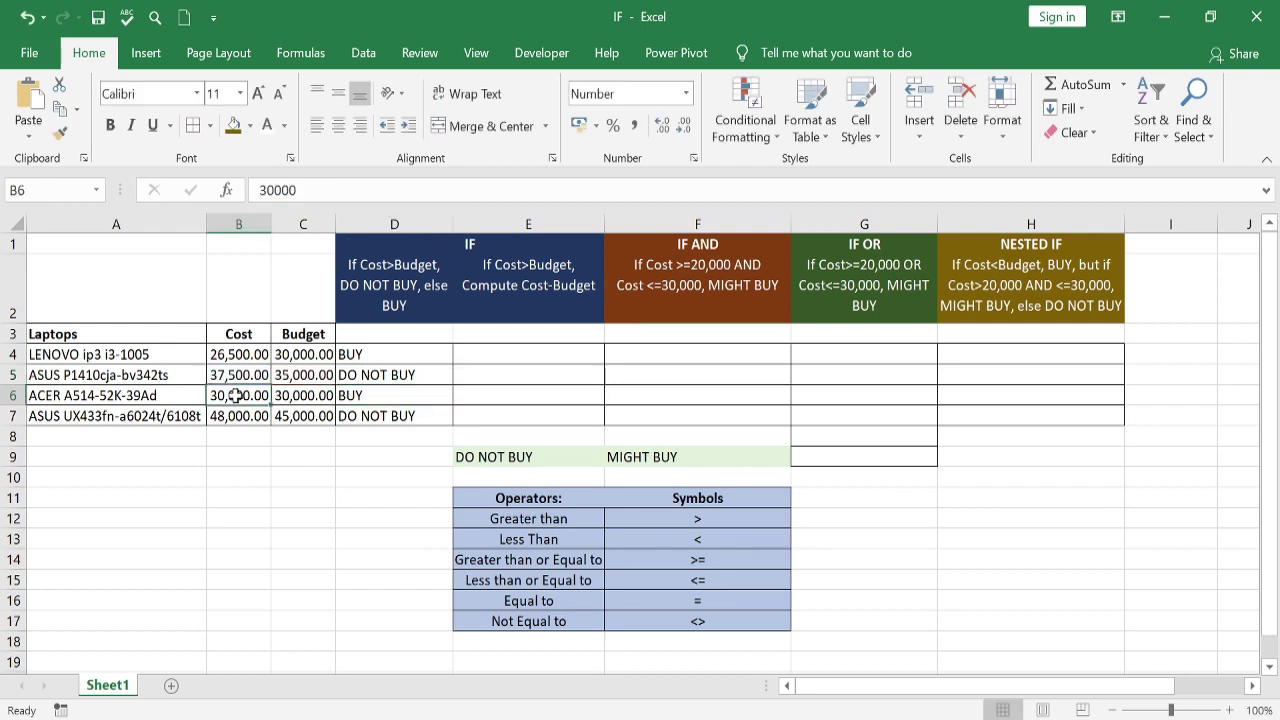
{"action": "left_click_drag", "start_coordinate": [236, 395], "coordinate": [302, 396]}
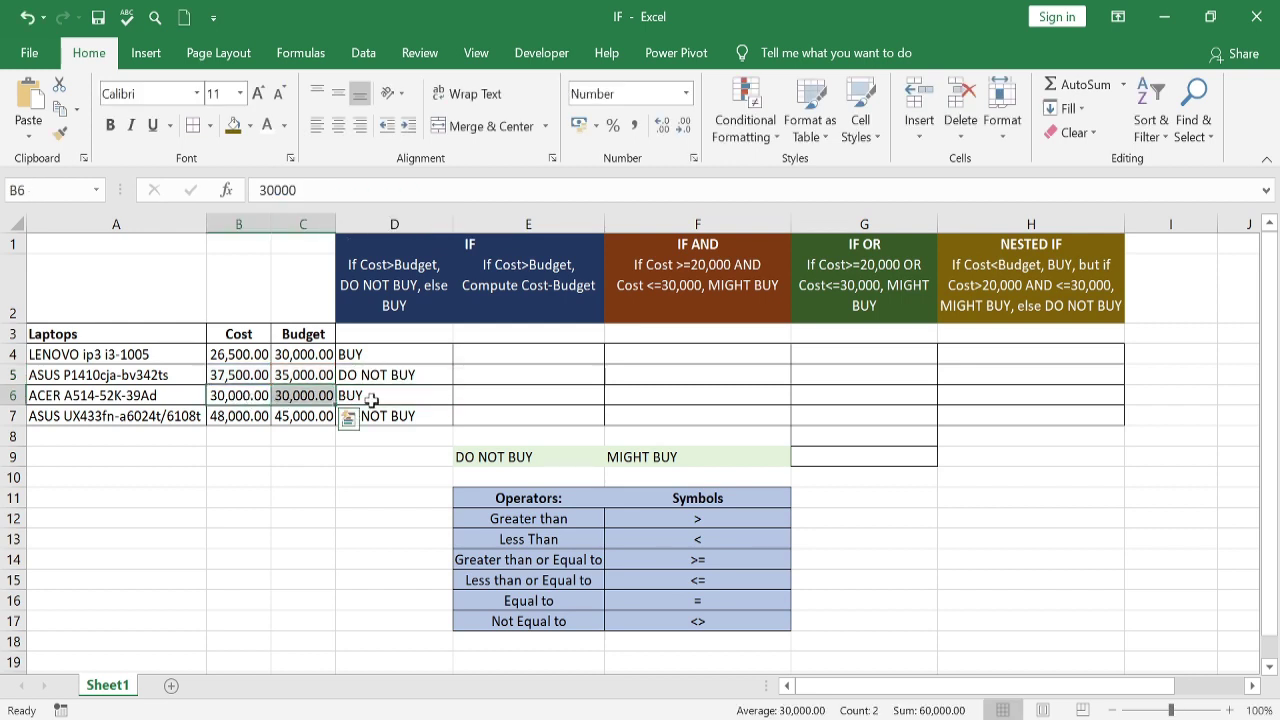
{"action": "left_click", "coordinate": [372, 398]}
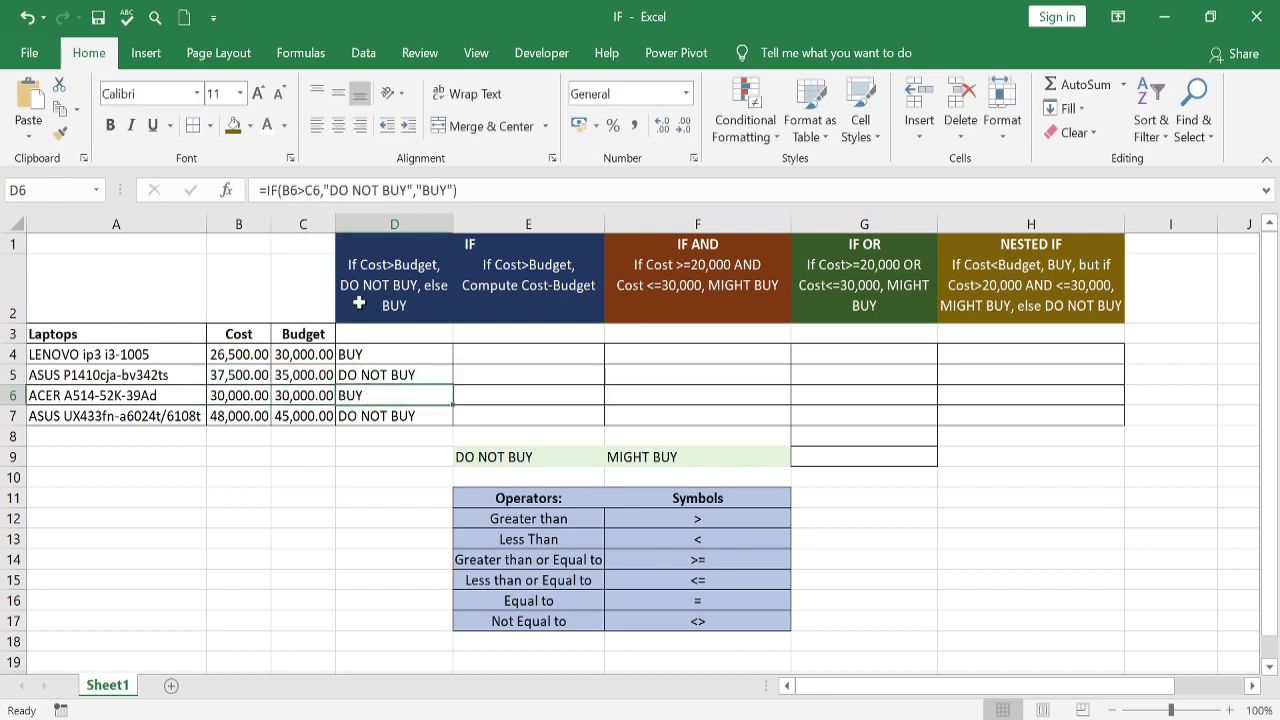
{"action": "left_click", "coordinate": [438, 190]}
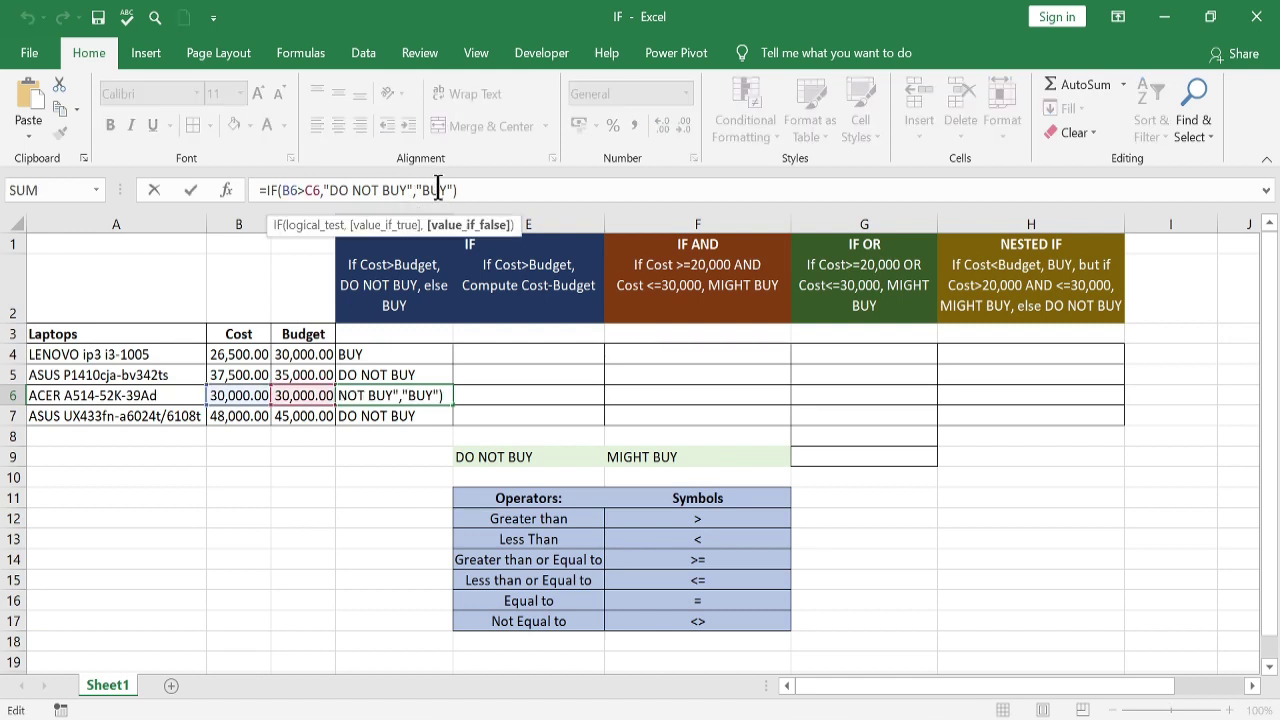
{"action": "key", "text": "Return"}
{"action": "left_click", "coordinate": [253, 418]}
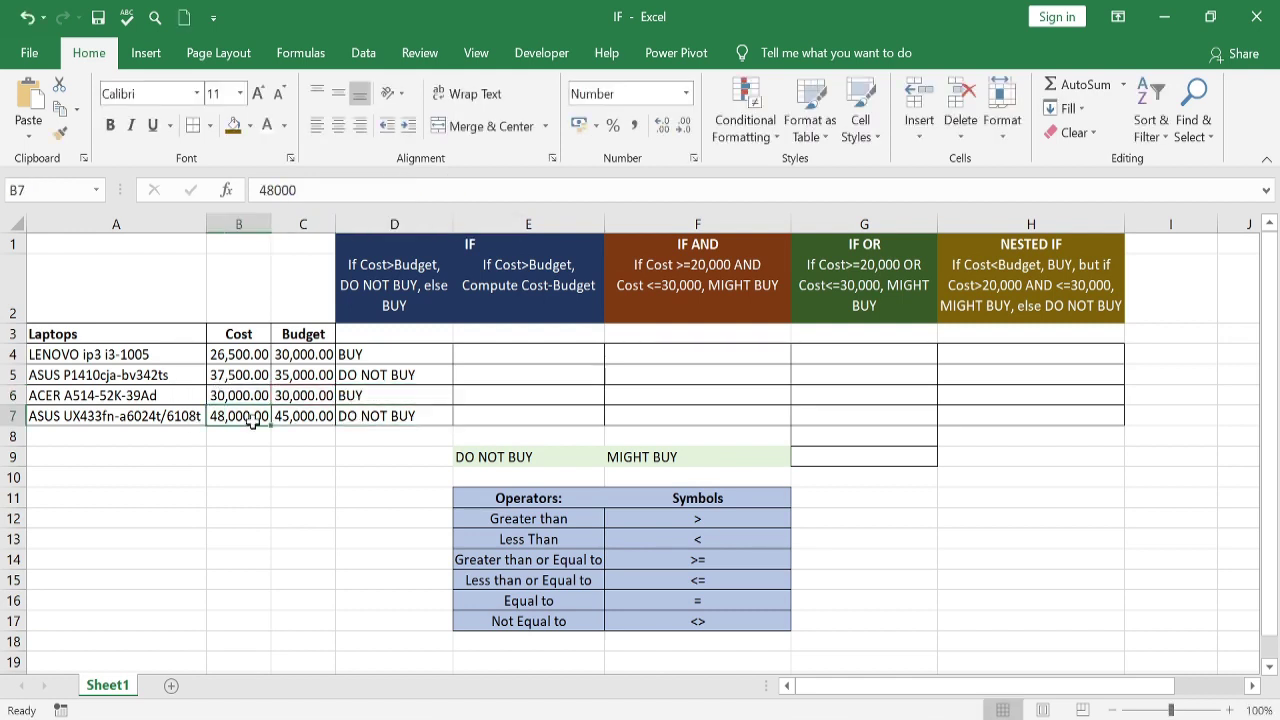
{"action": "left_click", "coordinate": [371, 415]}
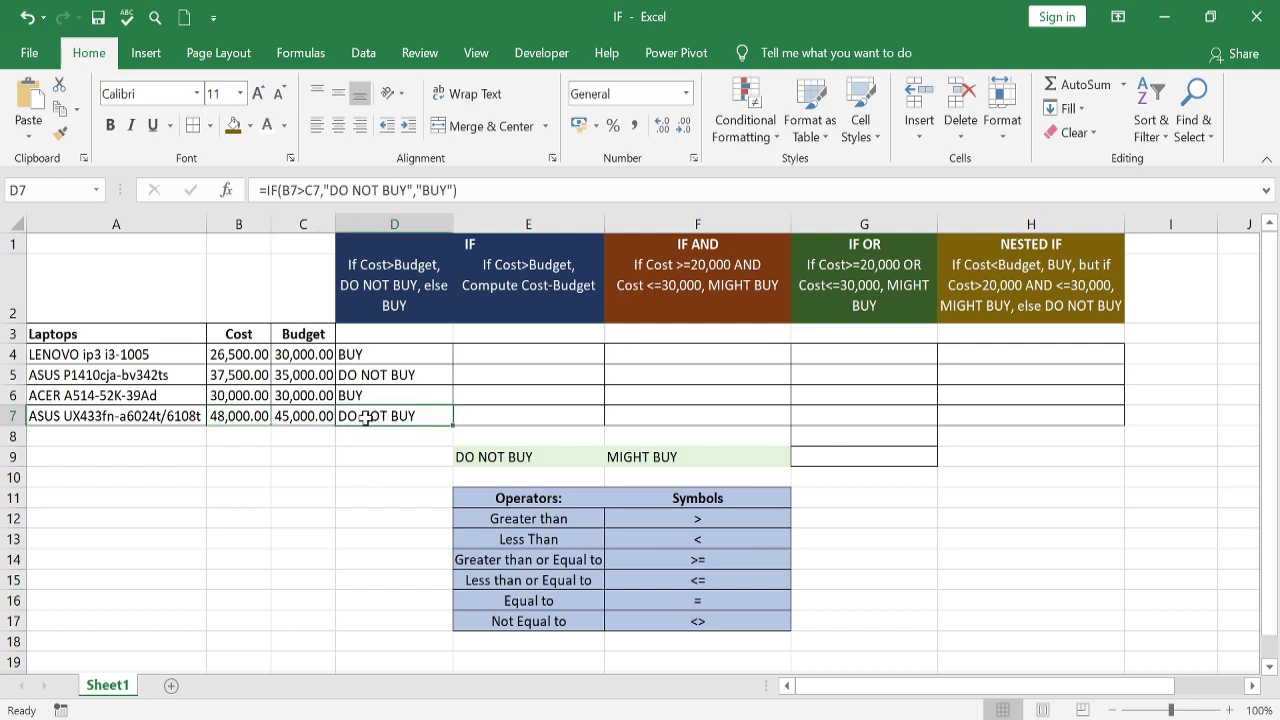
{"action": "left_click", "coordinate": [356, 190]}
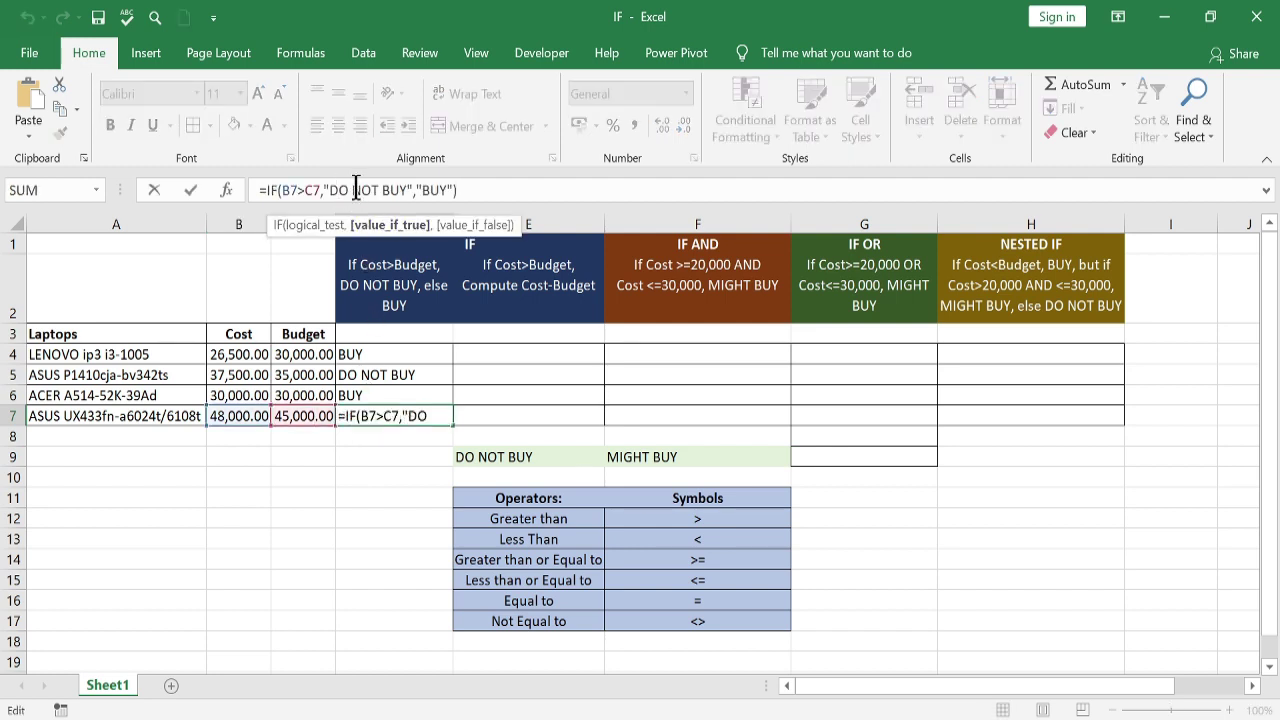
{"action": "key", "text": "Return"}
Begin an IF formula in cell E4 with the logical test B4>C4, comparing Cost with Budget.
{"action": "key", "text": "Up"}
{"action": "key", "text": "Right"}
{"action": "key", "text": "Up"}
{"action": "key", "text": "Up"}
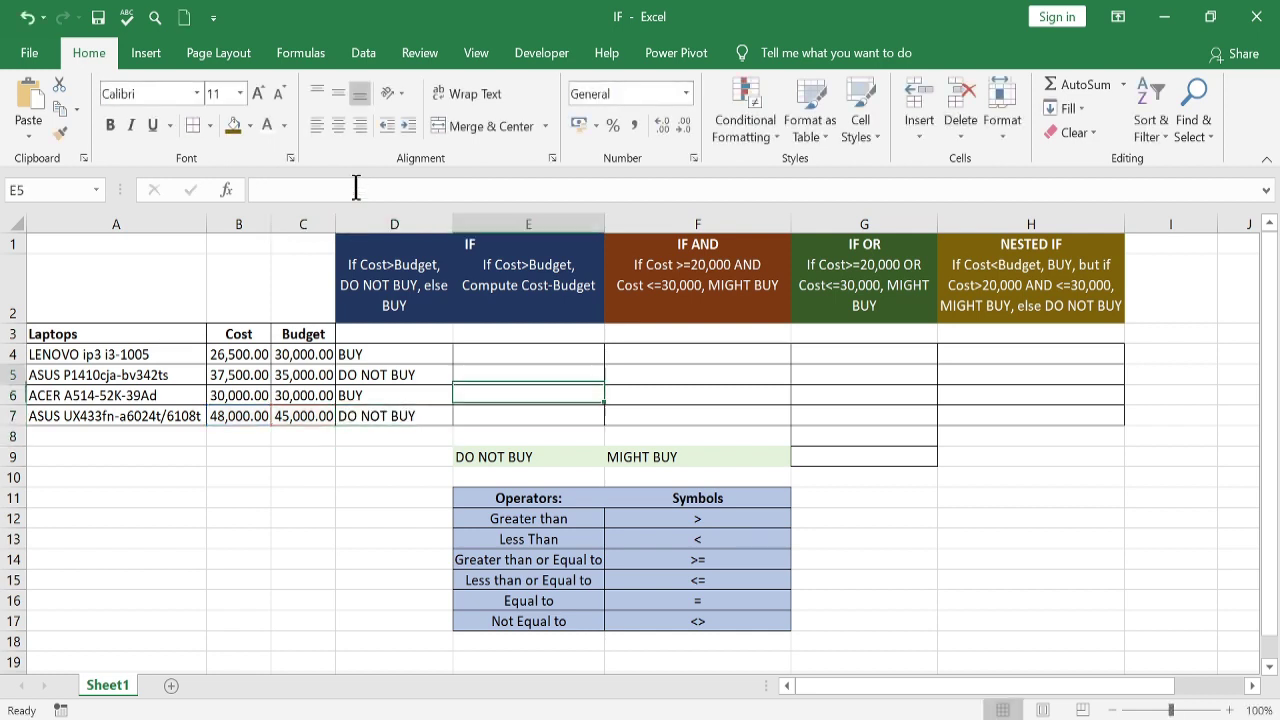
{"action": "key", "text": "Up"}
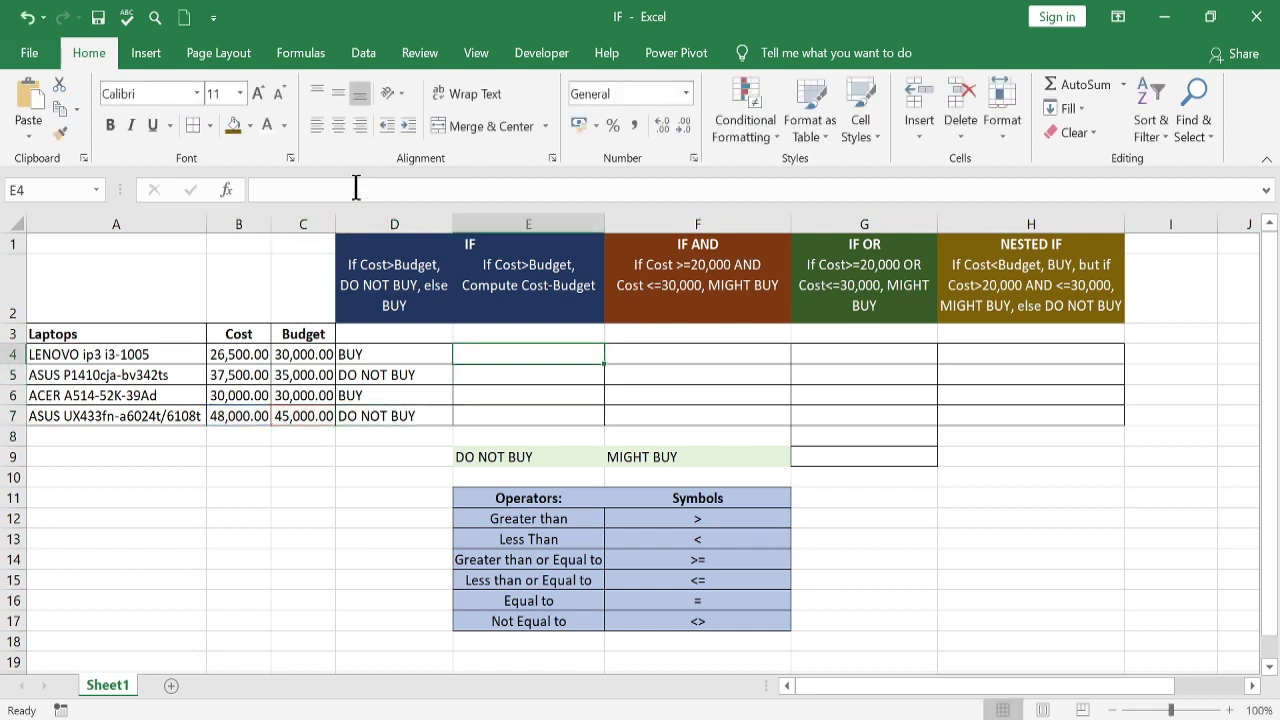
{"action": "type", "text": "="}
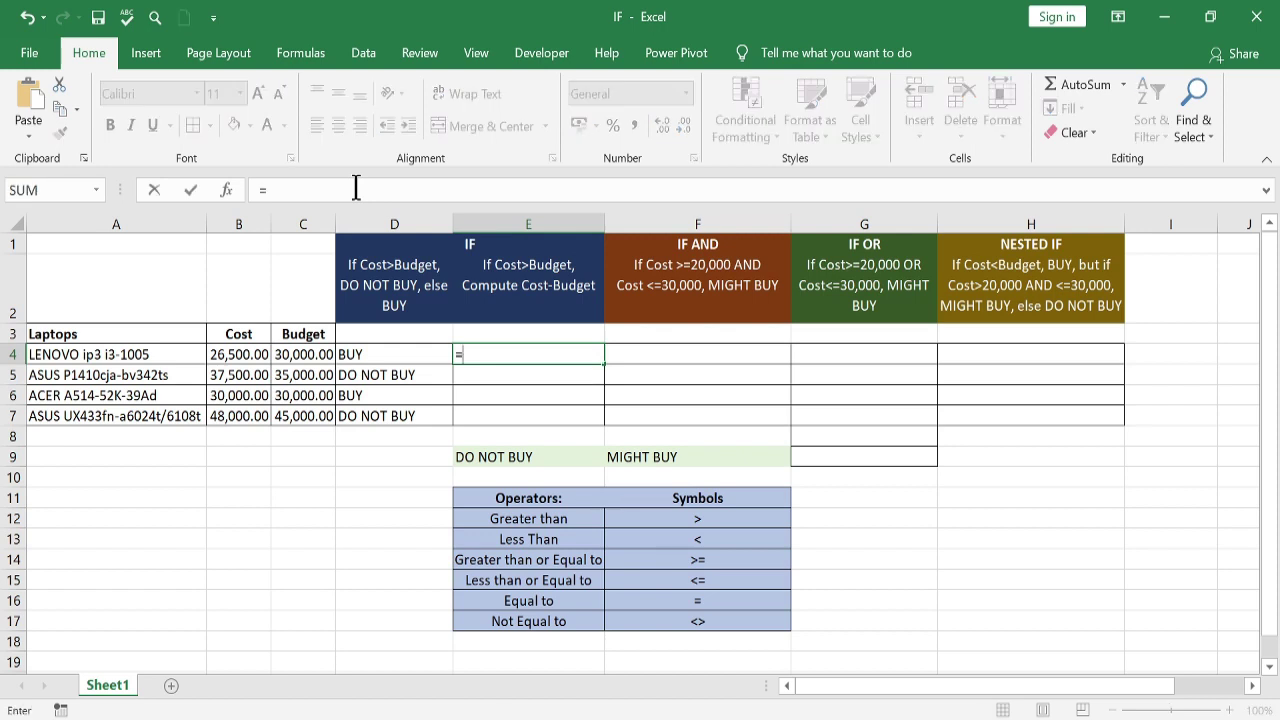
{"action": "type", "text": "IF("}
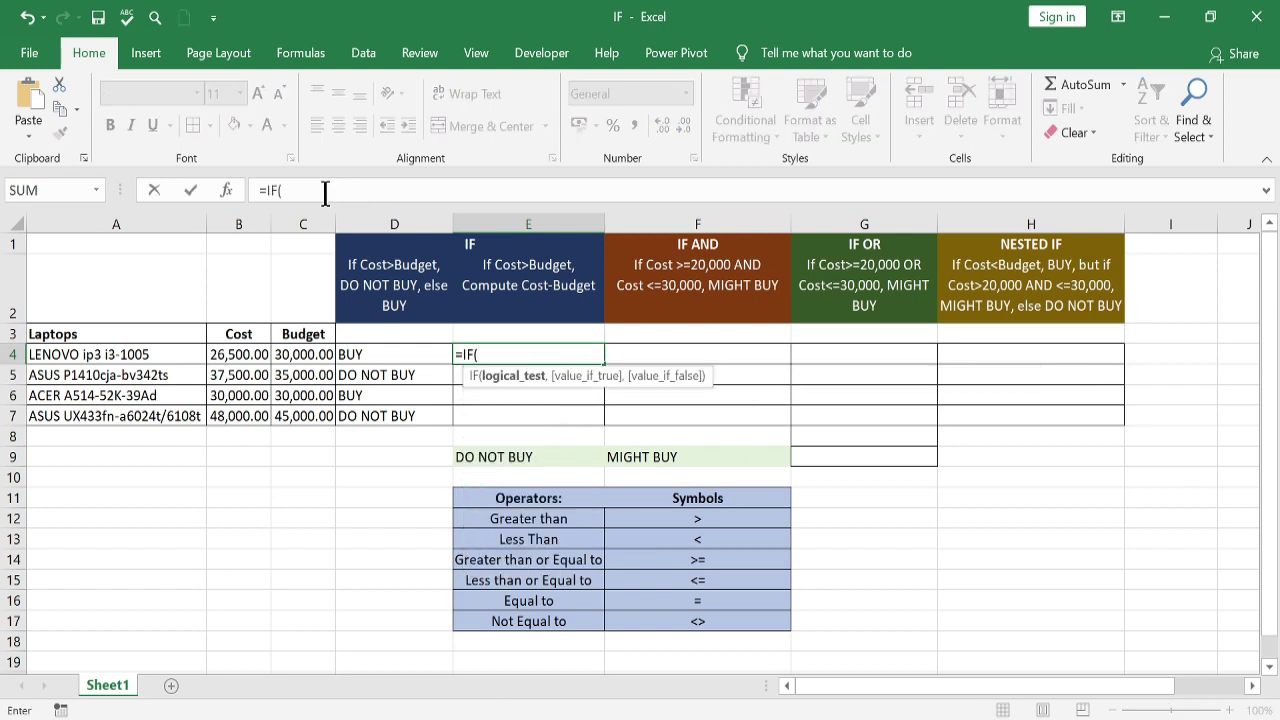
{"action": "left_click", "coordinate": [250, 354]}
{"action": "type", "text": ">"}
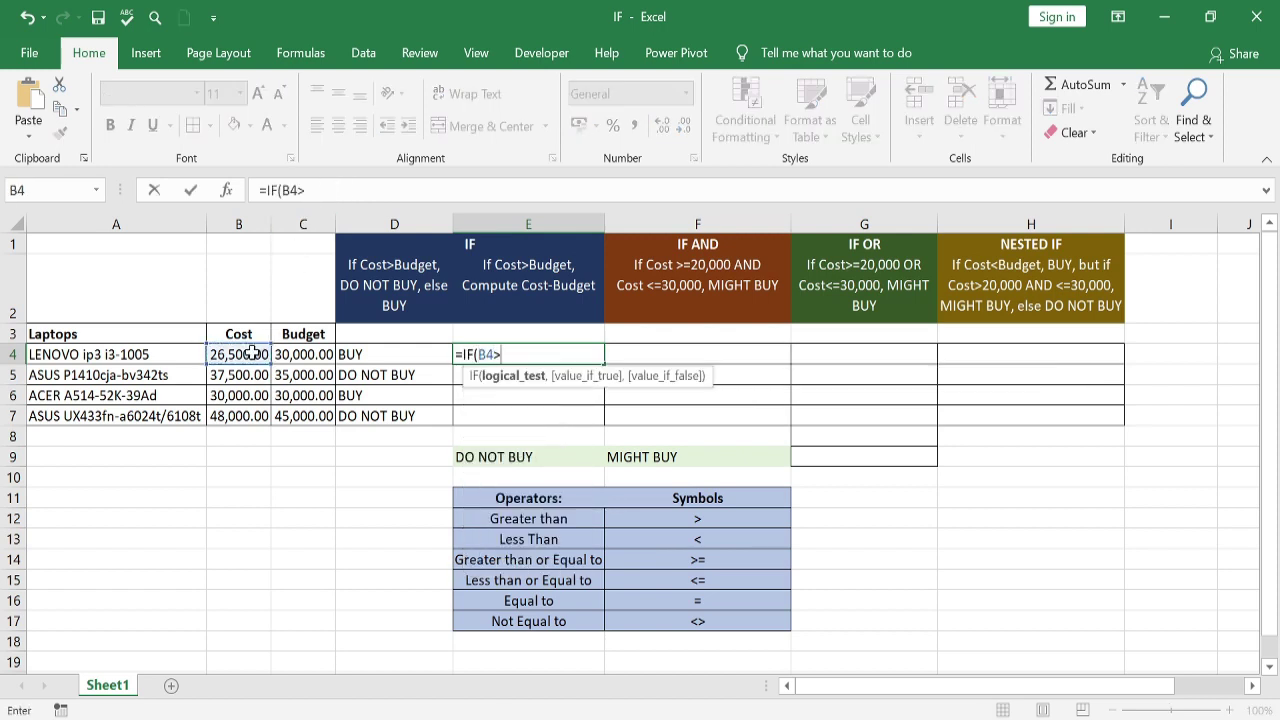
{"action": "left_click", "coordinate": [298, 354]}
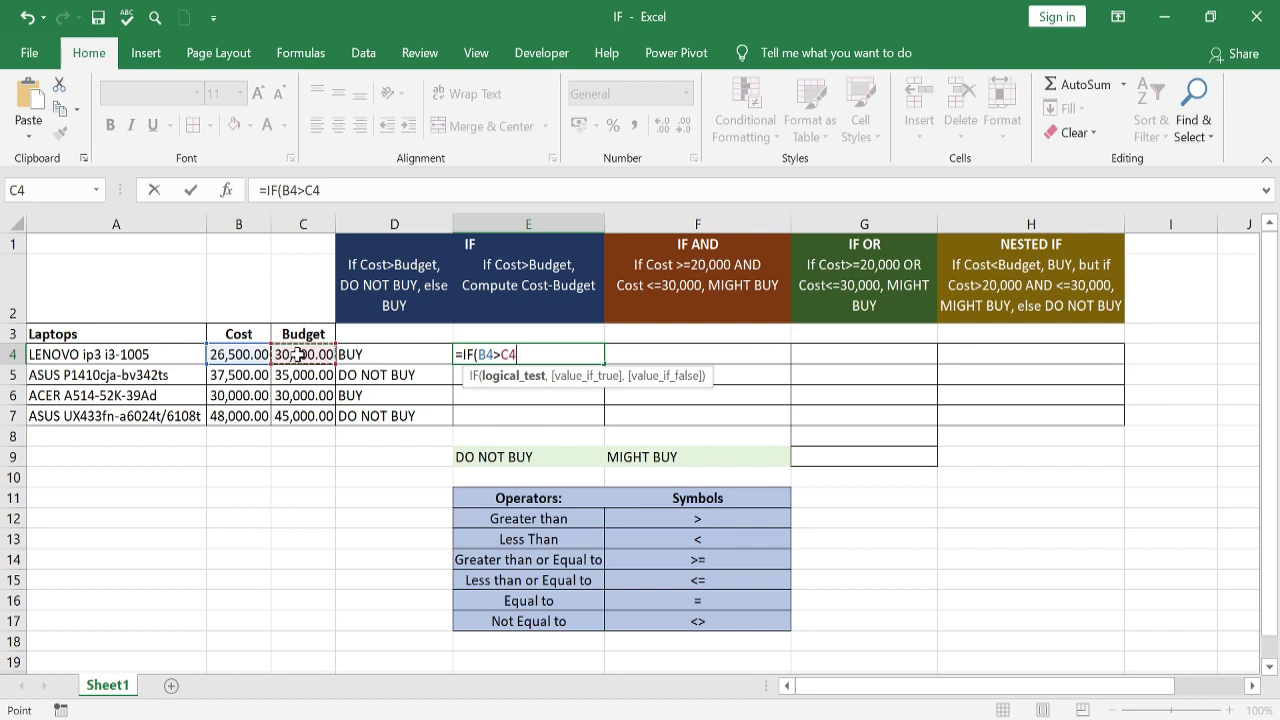
{"action": "type", "text": ","}
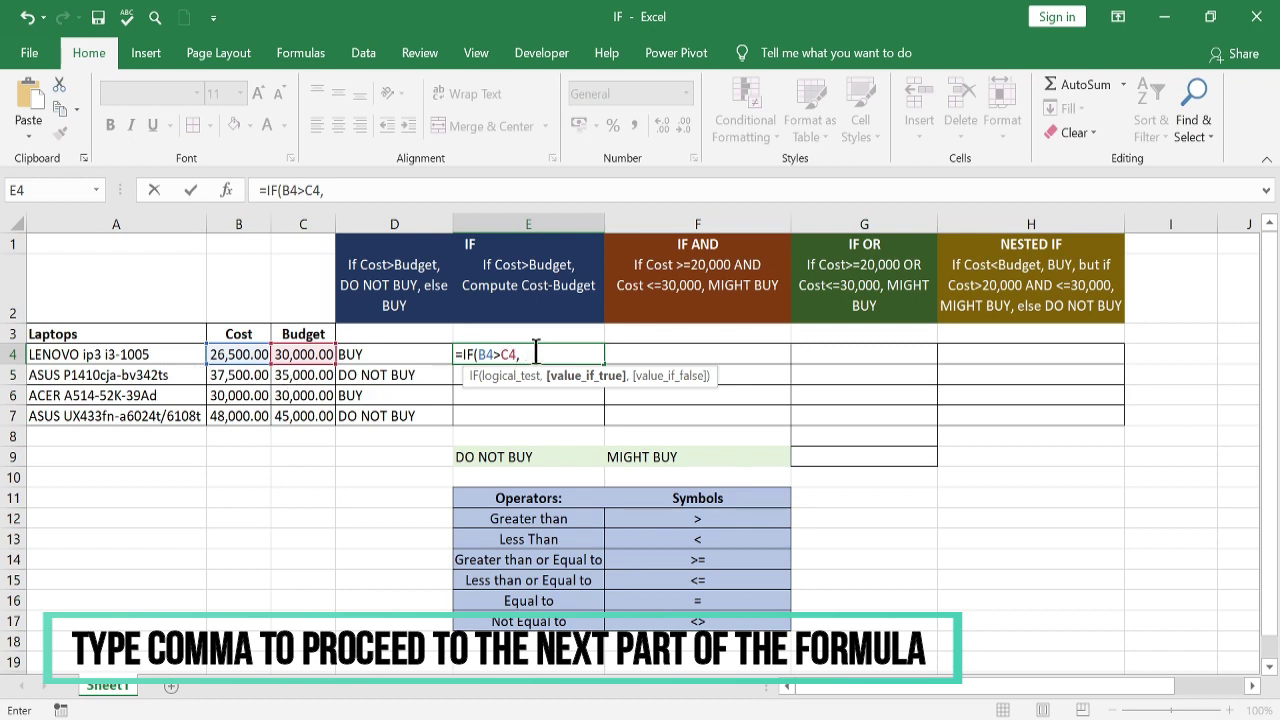
Add B4-C4 as the value if true and an empty string "" as the value if false to the E4 formula.
{"action": "left_click", "coordinate": [246, 355]}
{"action": "type", "text": "-"}
{"action": "left_click", "coordinate": [294, 357]}
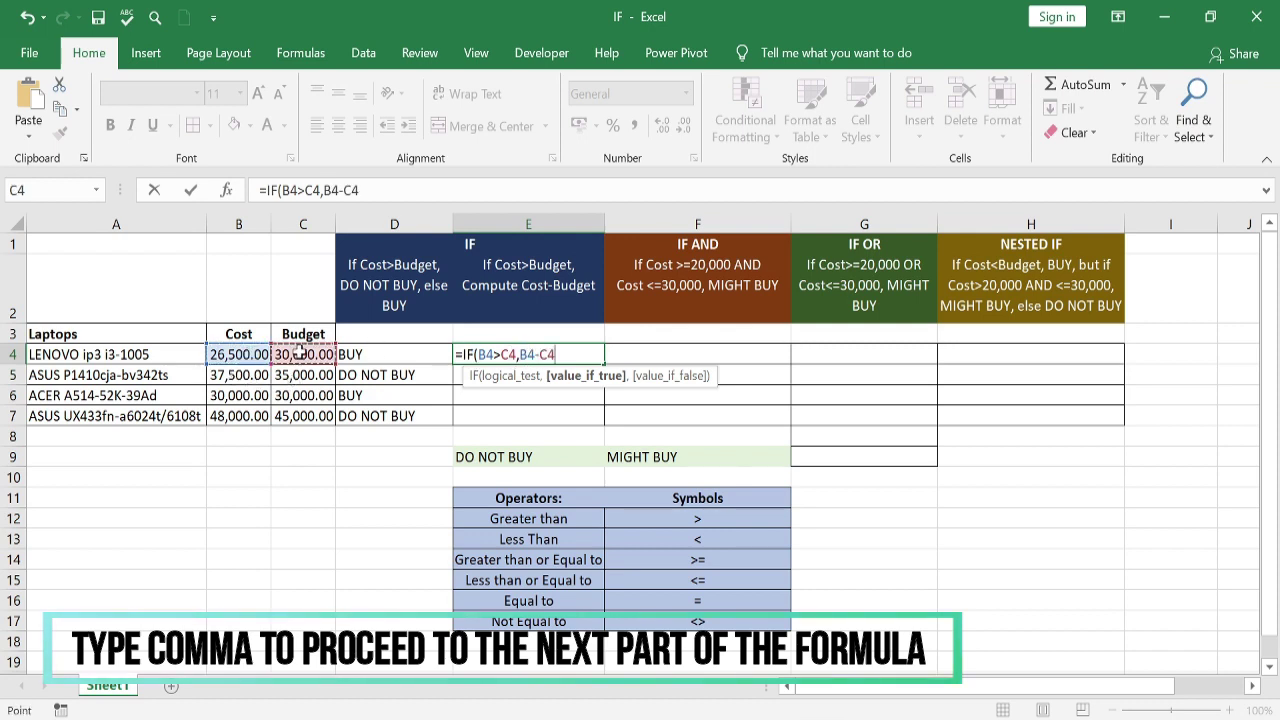
{"action": "left_click", "coordinate": [346, 198]}
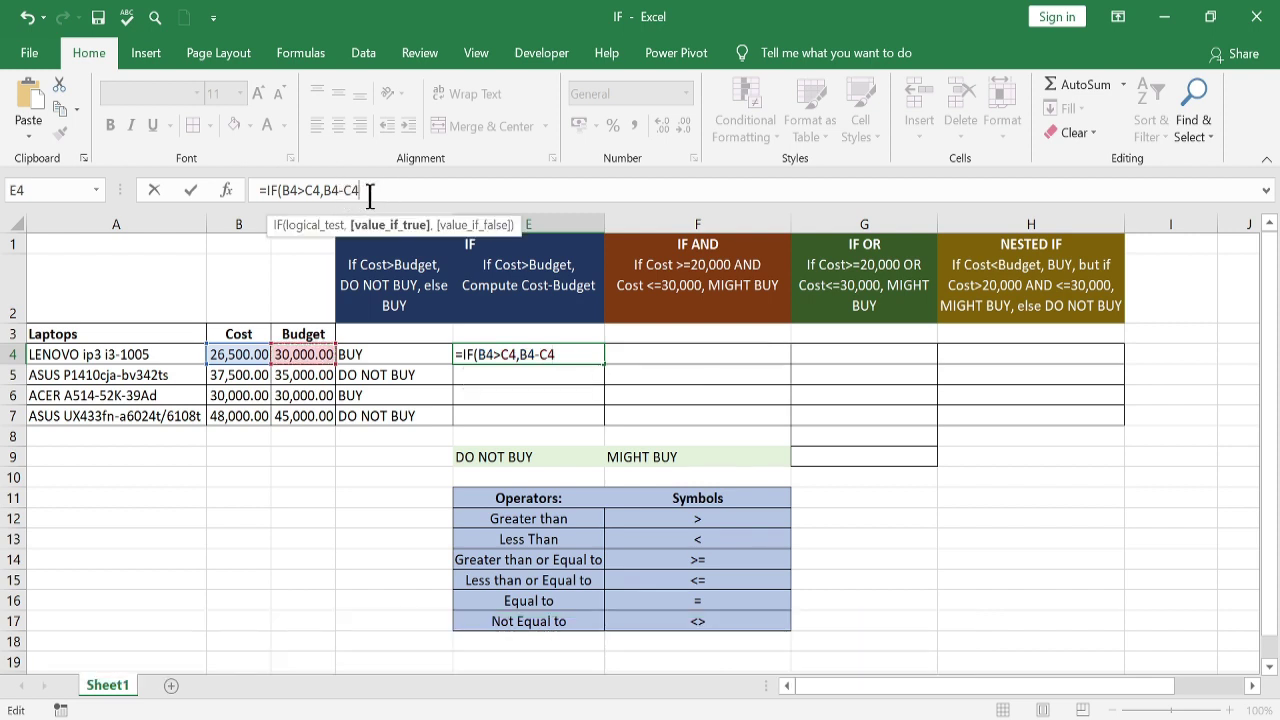
{"action": "type", "text": ","}
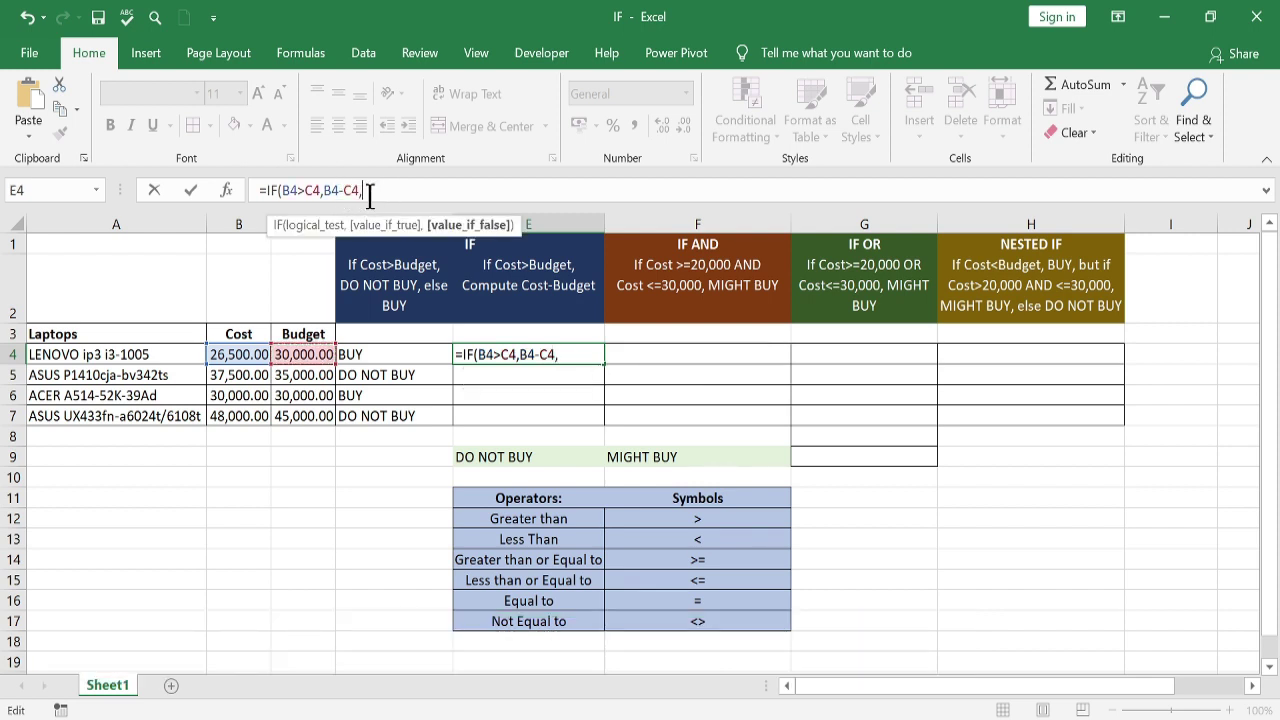
{"action": "key", "text": "BackSpace"}
{"action": "type", "text": ","}
{"action": "type", "text": ")"}
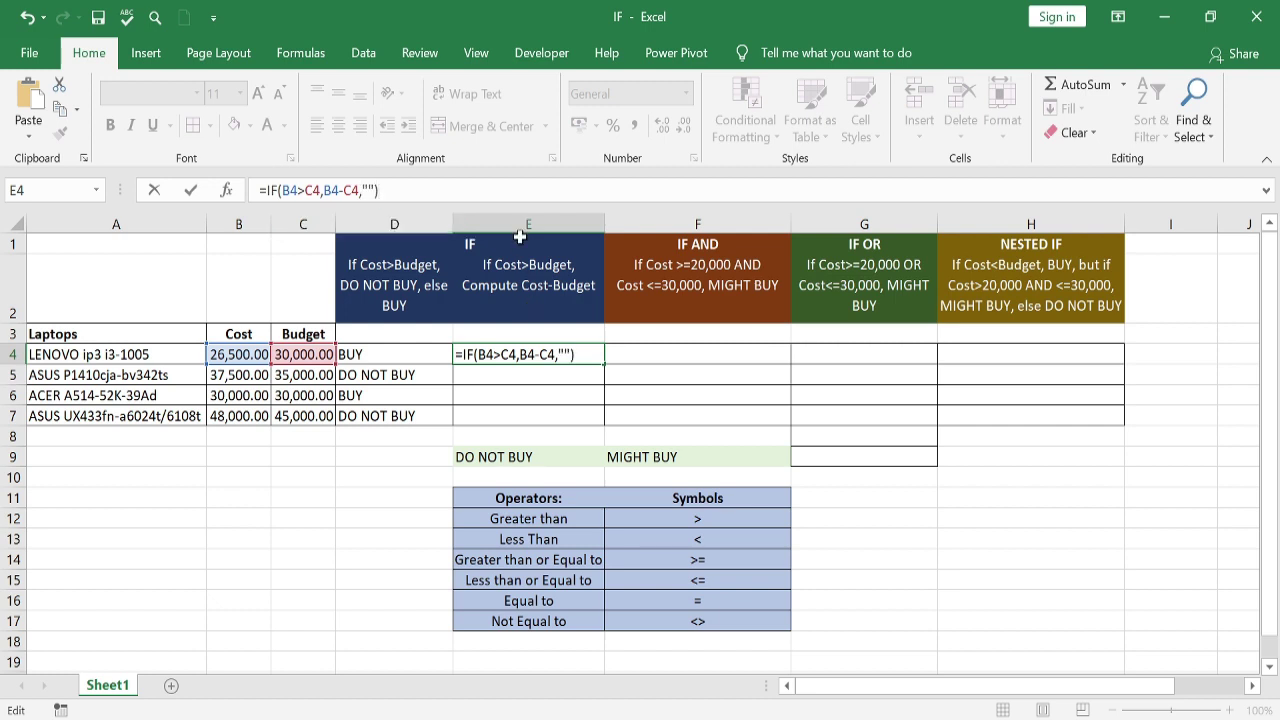
Review the empty-string argument, confirm =IF(B4>C4,B4-C4,"") in E4 and fill it down to E7.
{"action": "left_click", "coordinate": [366, 192]}
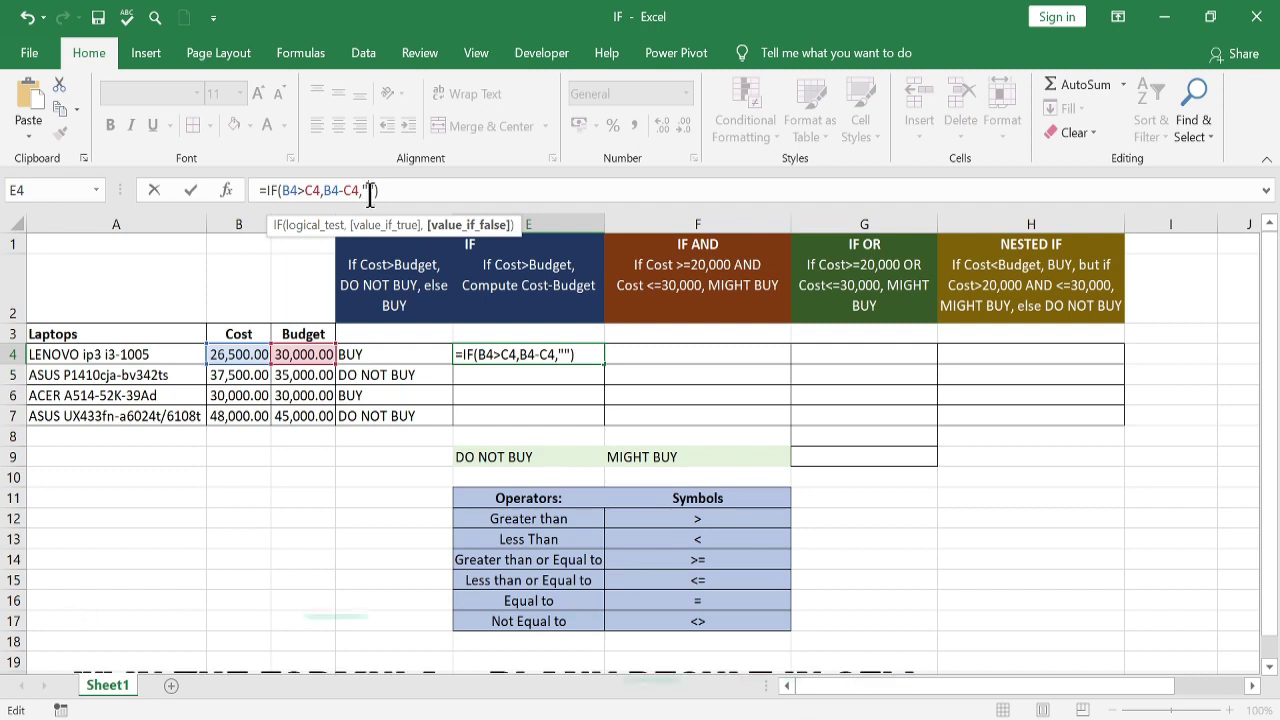
{"action": "left_click_drag", "start_coordinate": [362, 193], "coordinate": [374, 195]}
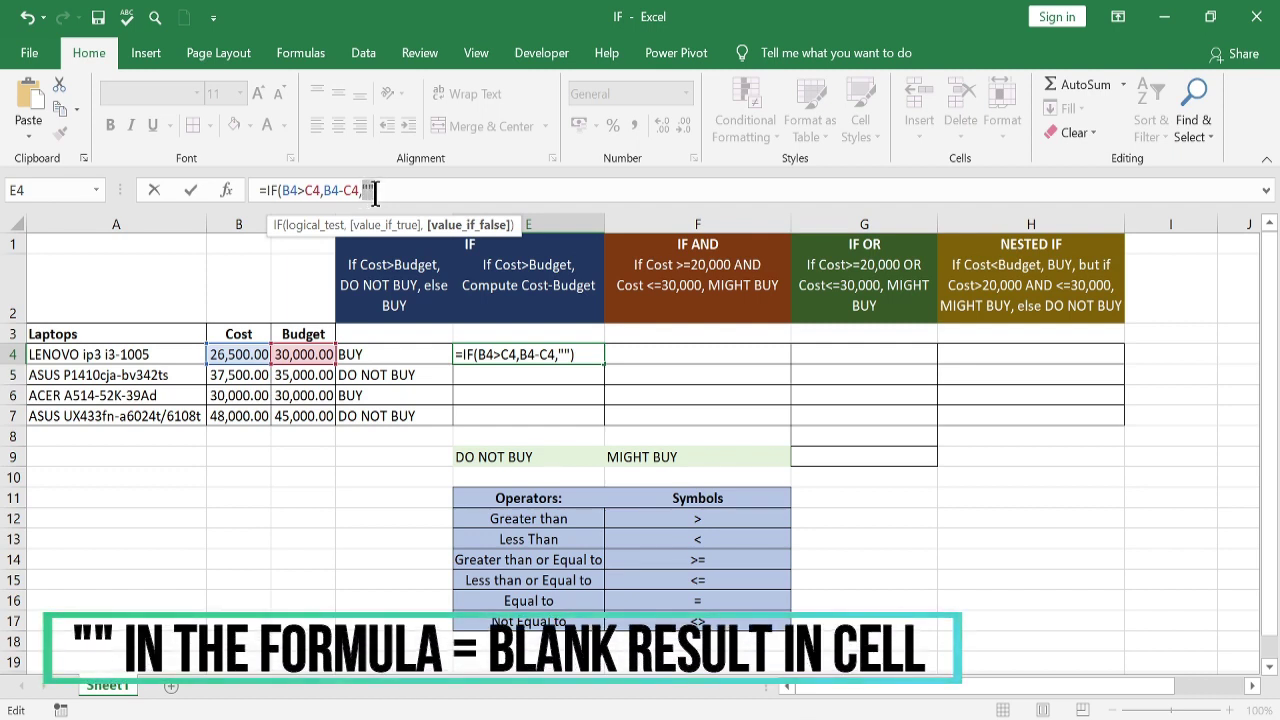
{"action": "left_click", "coordinate": [368, 192]}
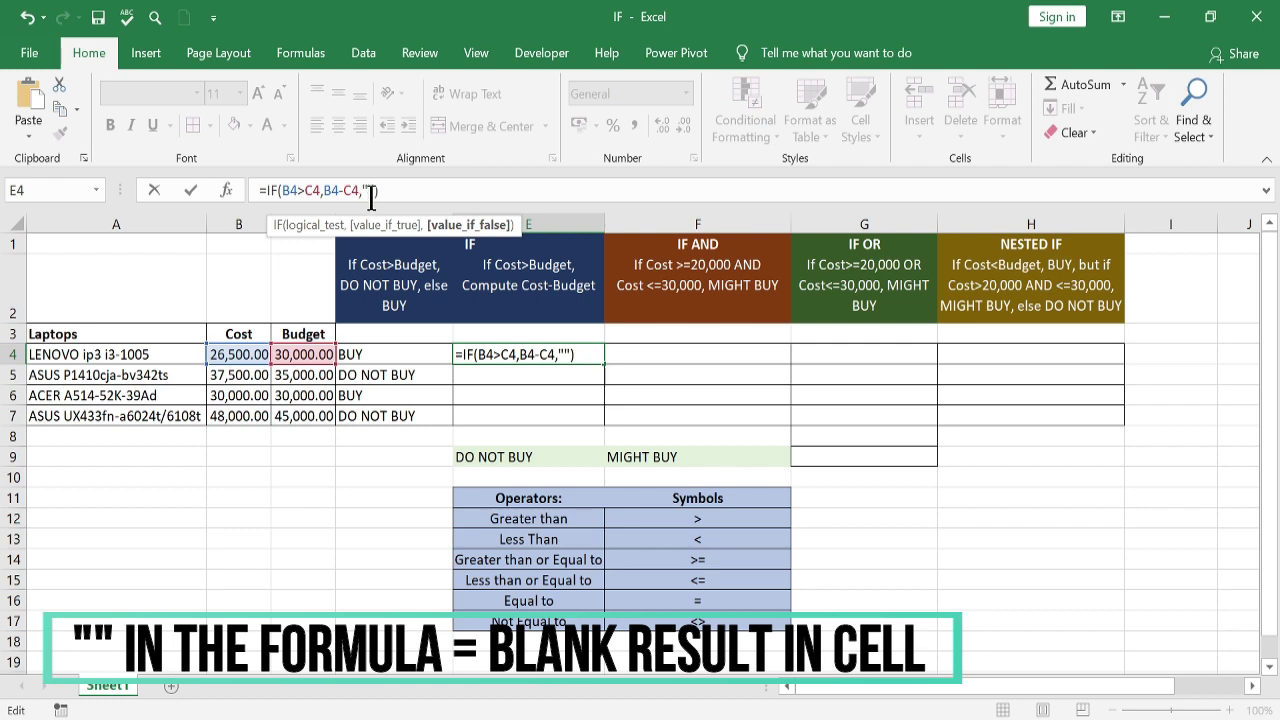
{"action": "key", "text": "Return"}
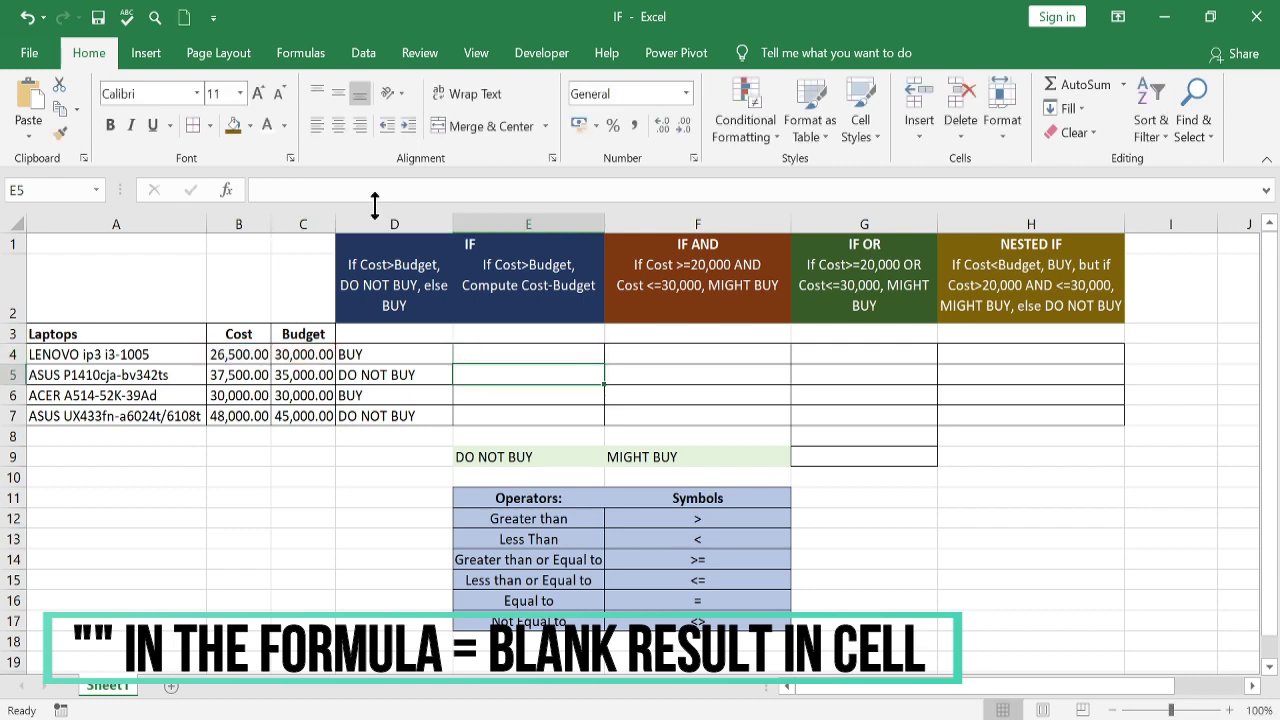
{"action": "left_click", "coordinate": [536, 360]}
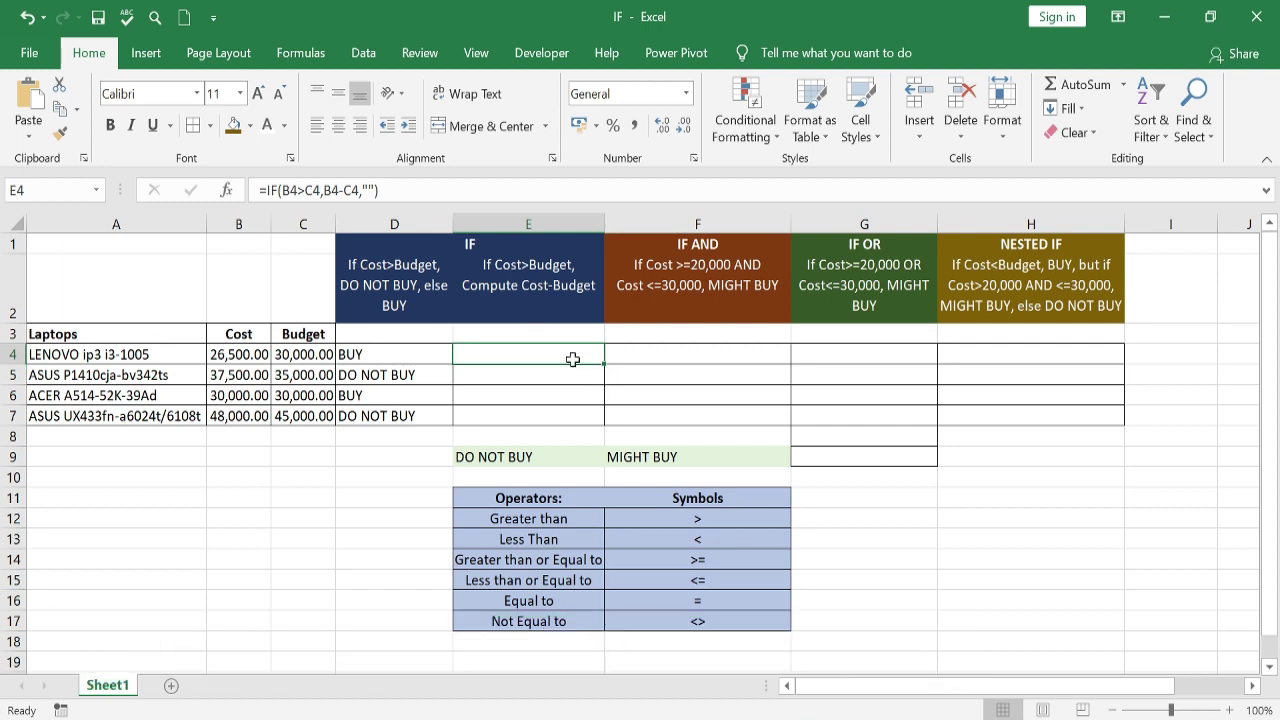
{"action": "left_click_drag", "start_coordinate": [605, 365], "coordinate": [606, 420]}
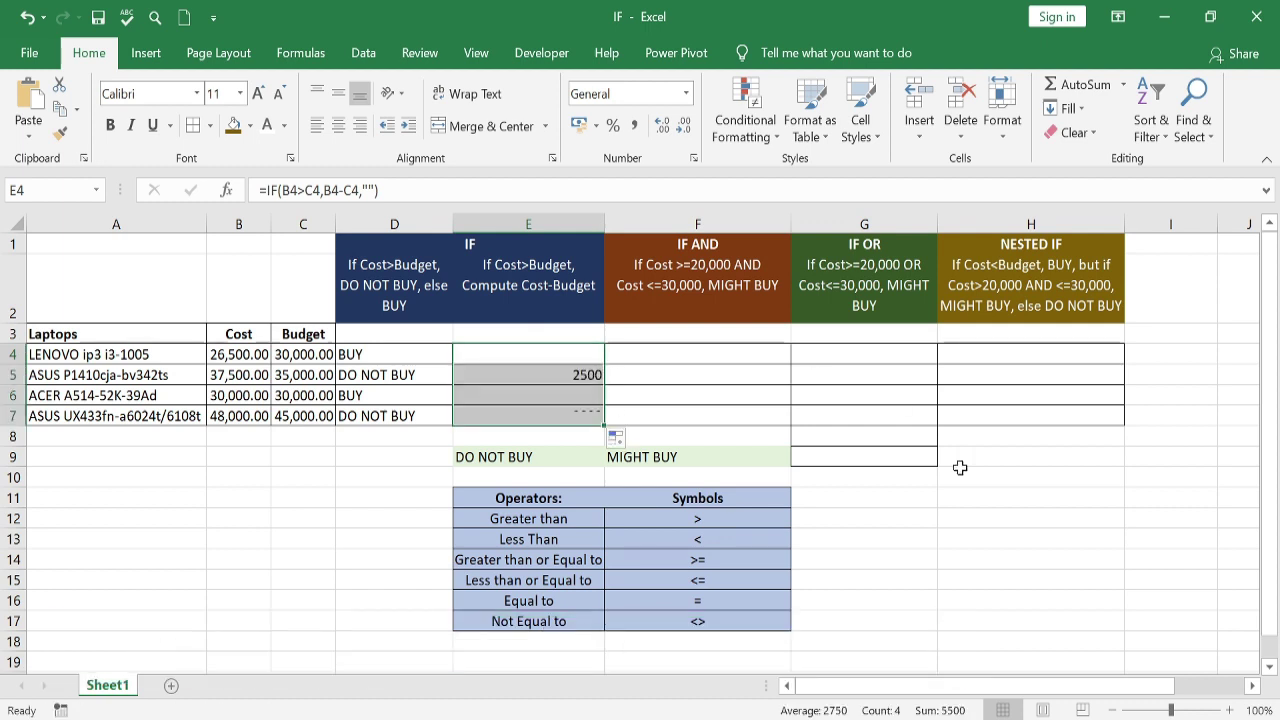
Check the Cost-Budget formulas in E4, E5 and E6 against each laptop's Cost and Budget.
{"action": "left_click", "coordinate": [552, 351]}
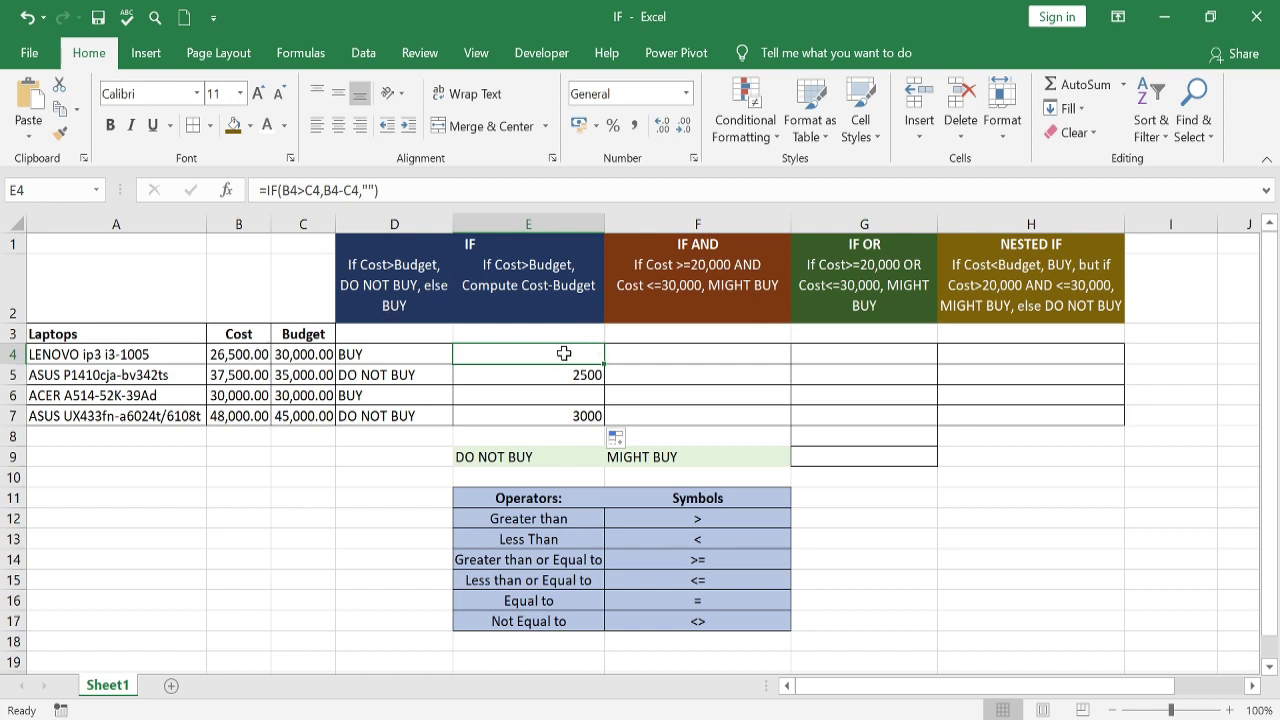
{"action": "left_click", "coordinate": [372, 190]}
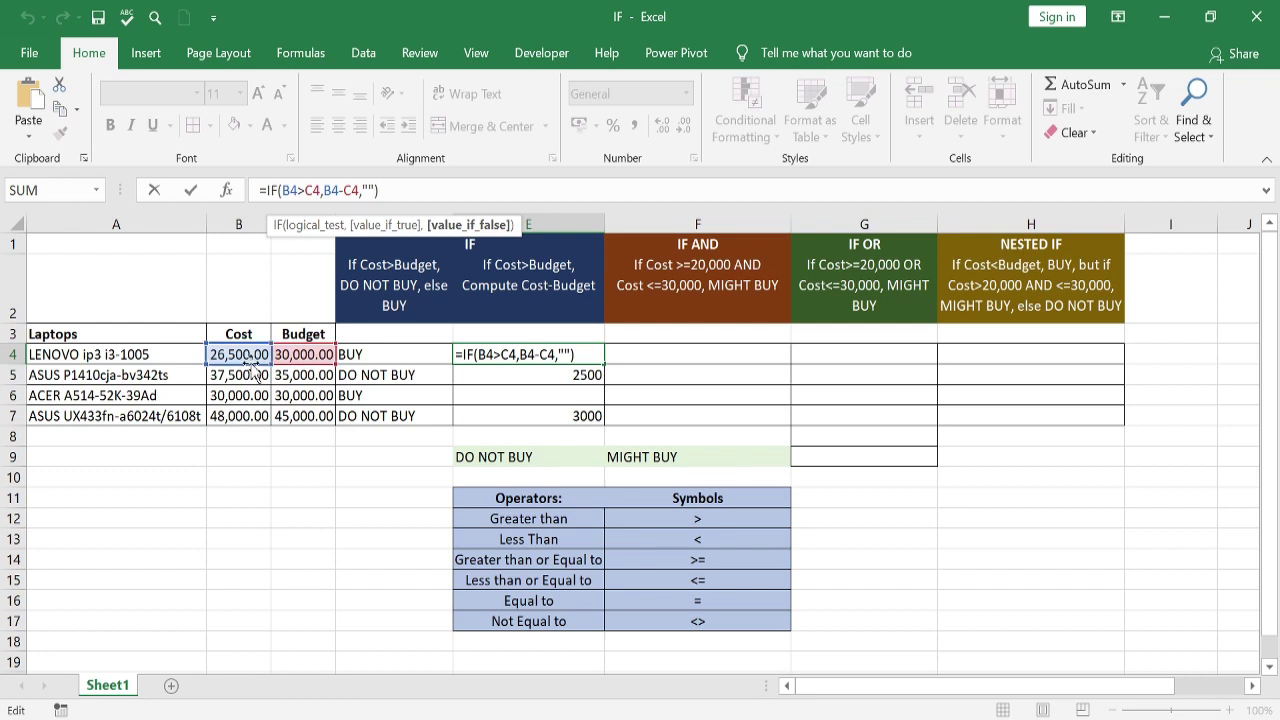
{"action": "key", "text": "Return"}
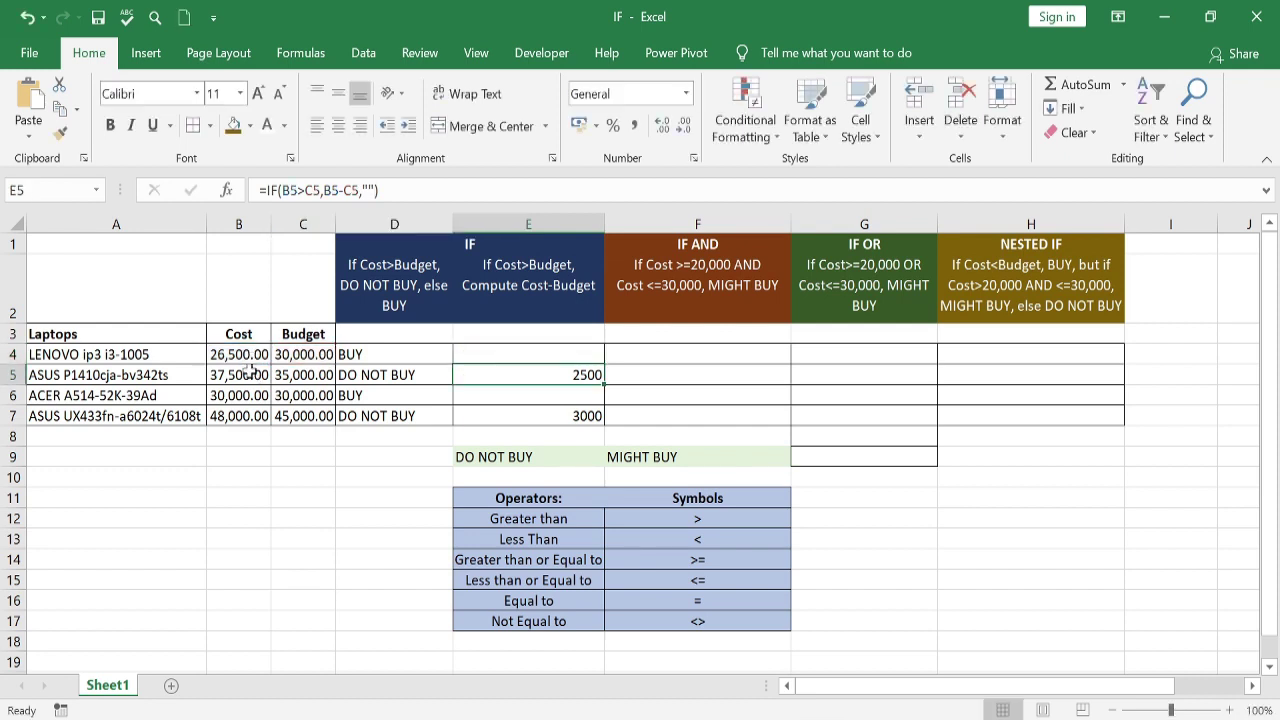
{"action": "left_click", "coordinate": [250, 372]}
{"action": "left_click", "coordinate": [517, 376]}
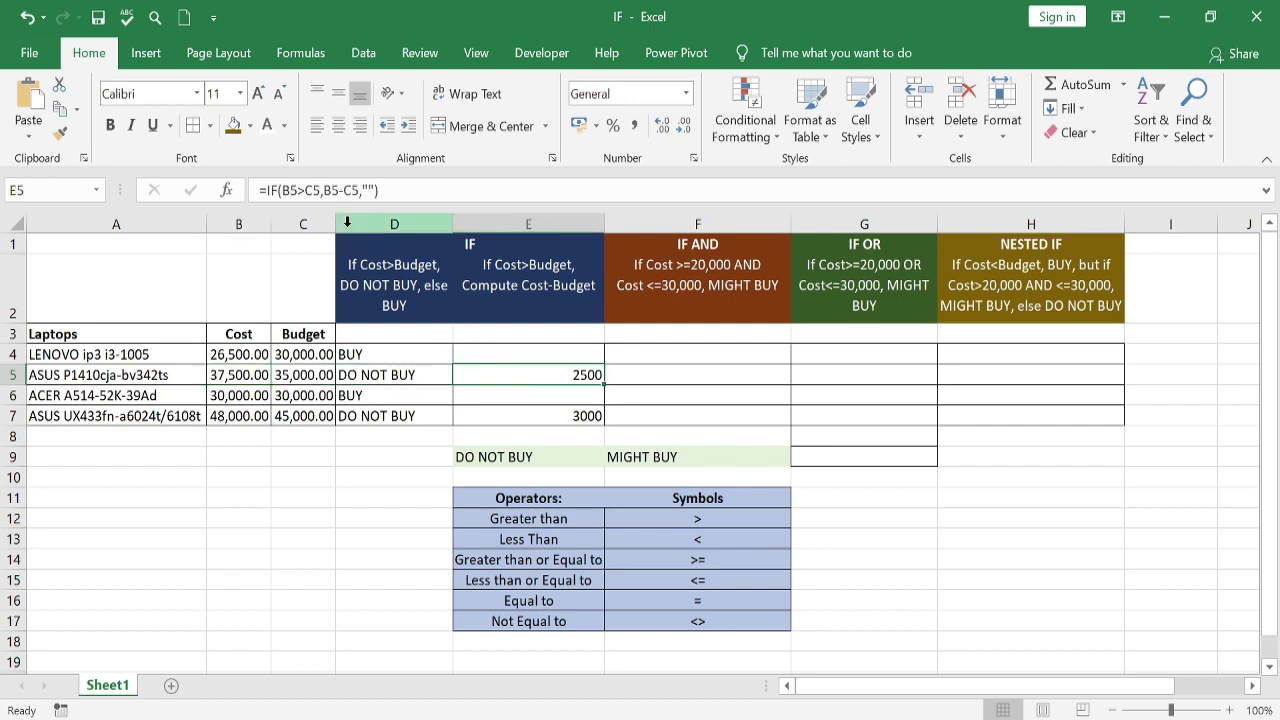
{"action": "left_click", "coordinate": [305, 190]}
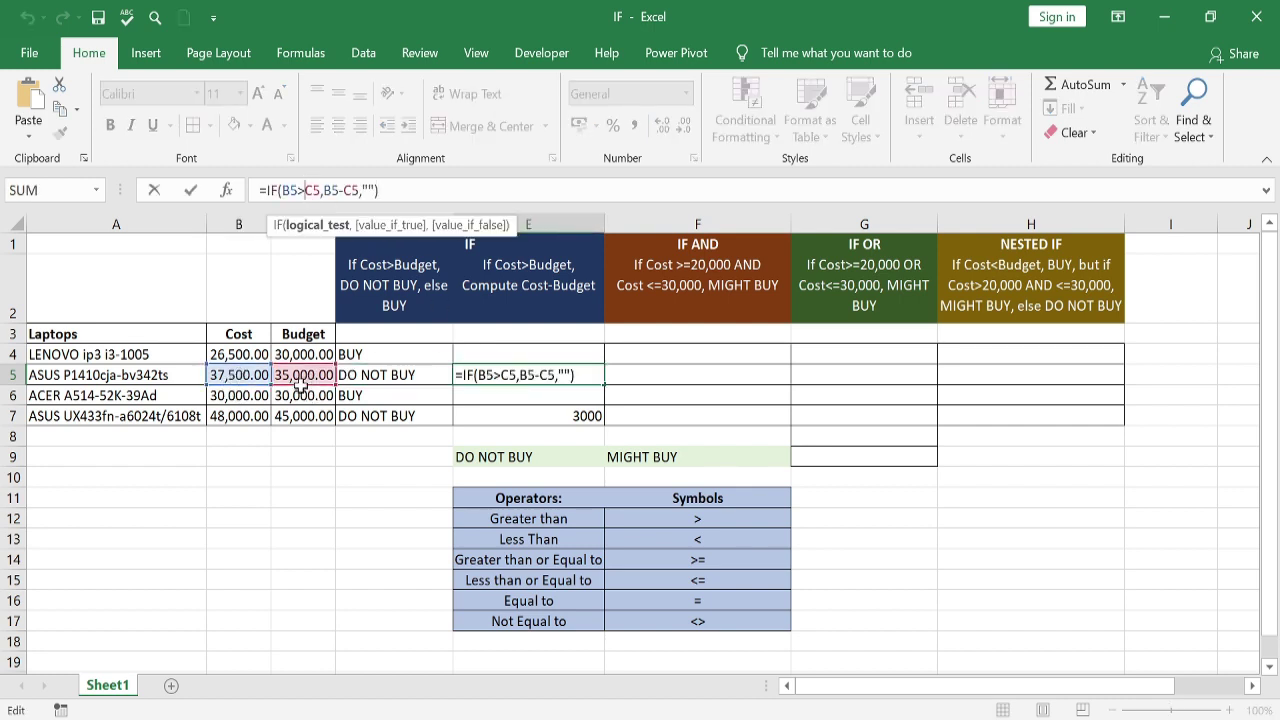
{"action": "key", "text": "Return"}
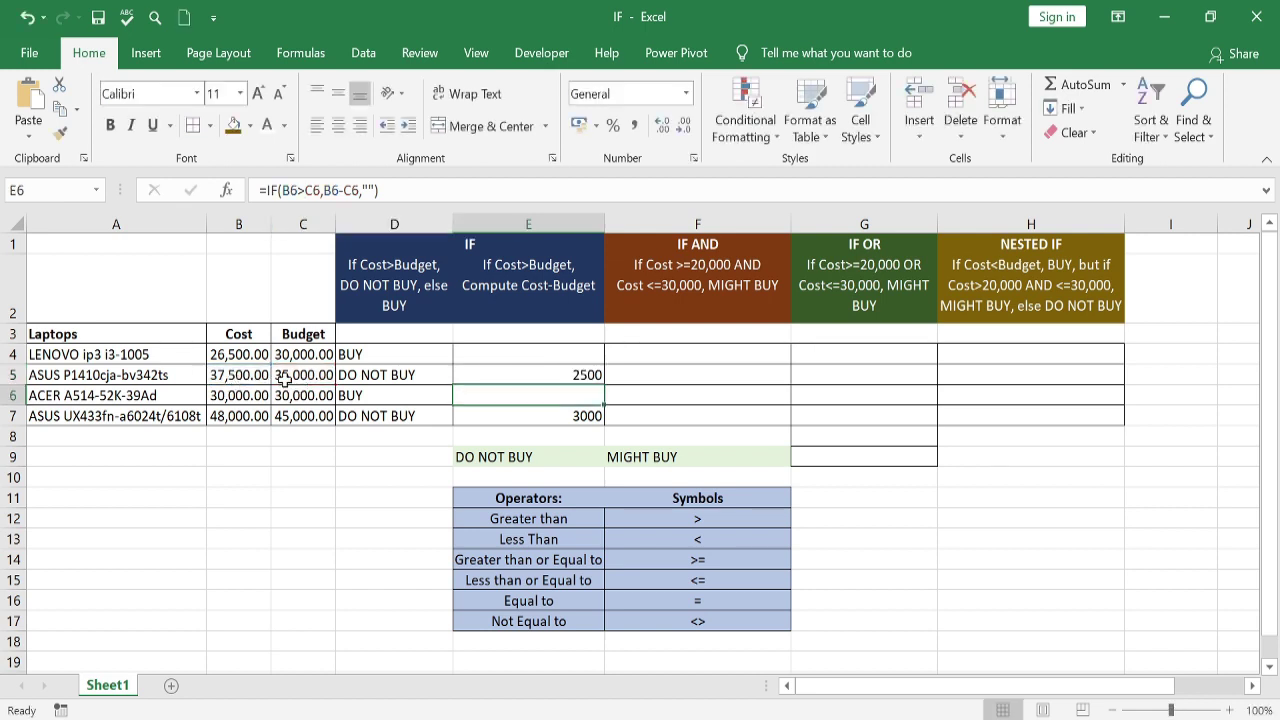
{"action": "left_click", "coordinate": [316, 191]}
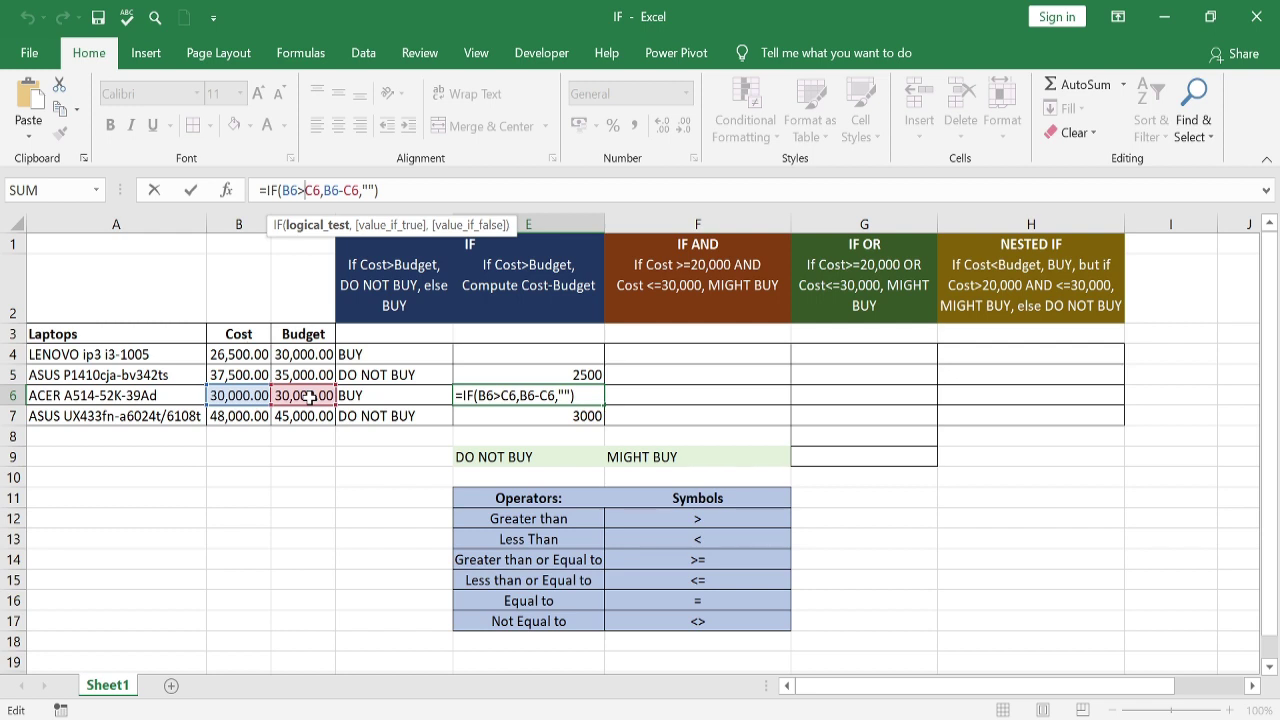
{"action": "key", "text": "Return"}
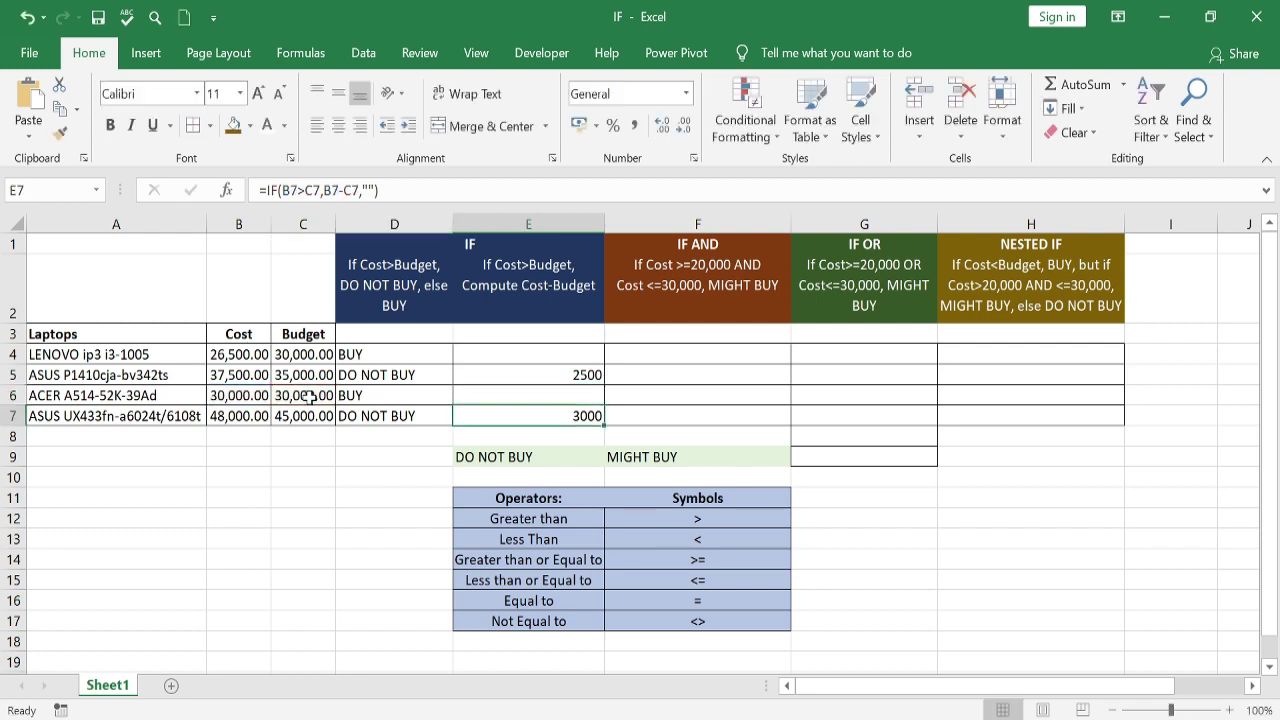
Check the Cost-Budget formula in E7, including its logical test and value if true, against that laptop's Cost and Budget.
{"action": "left_click", "coordinate": [554, 401]}
{"action": "left_click", "coordinate": [257, 430]}
{"action": "left_click", "coordinate": [534, 415]}
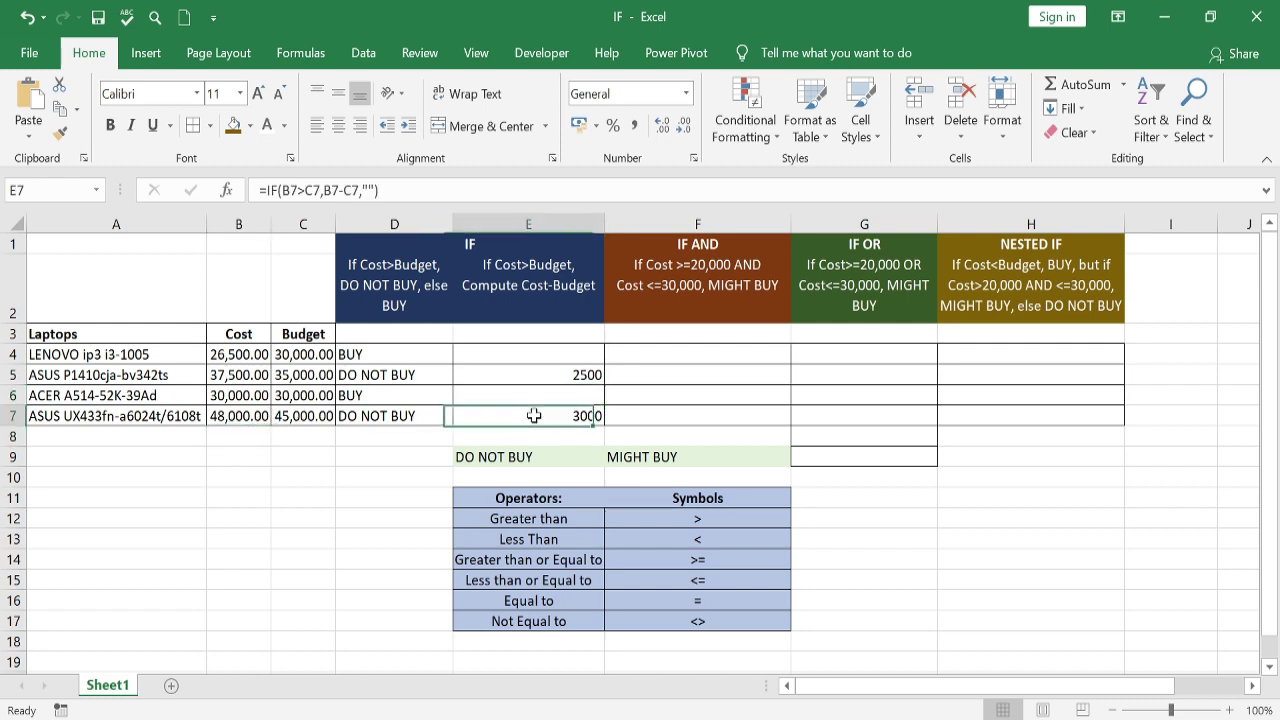
{"action": "left_click", "coordinate": [303, 189]}
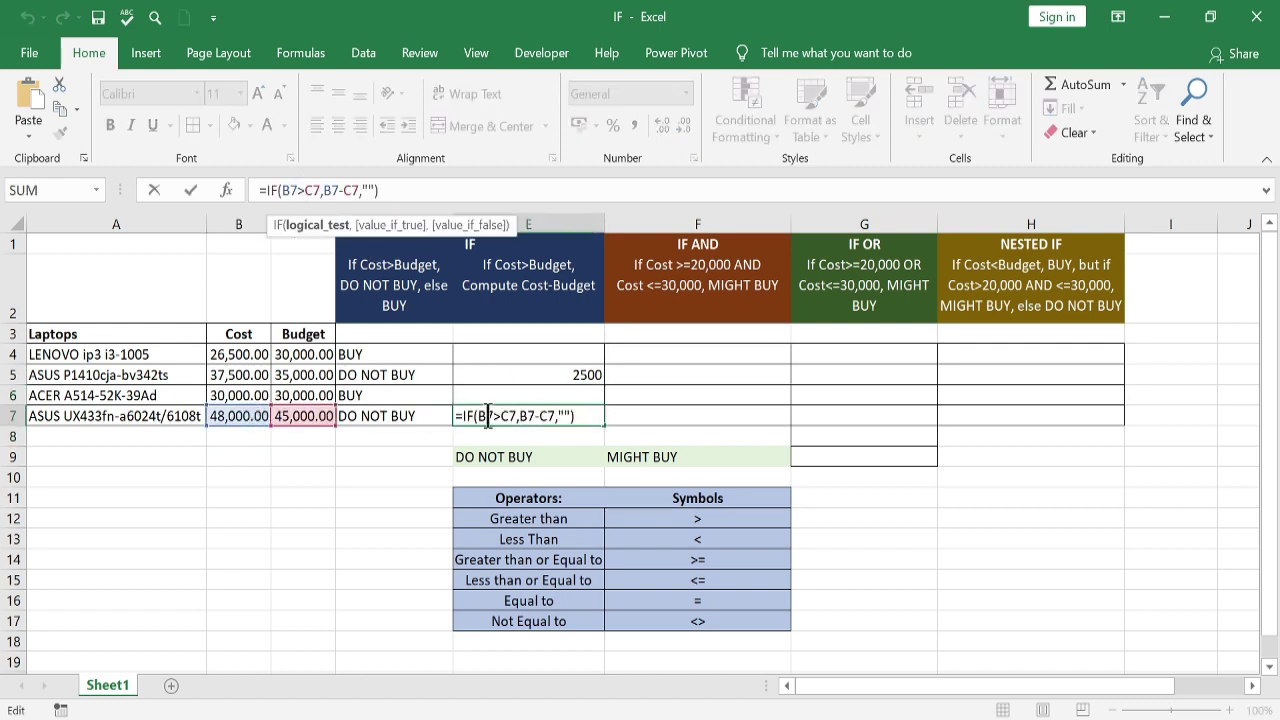
{"action": "key", "text": "Return"}
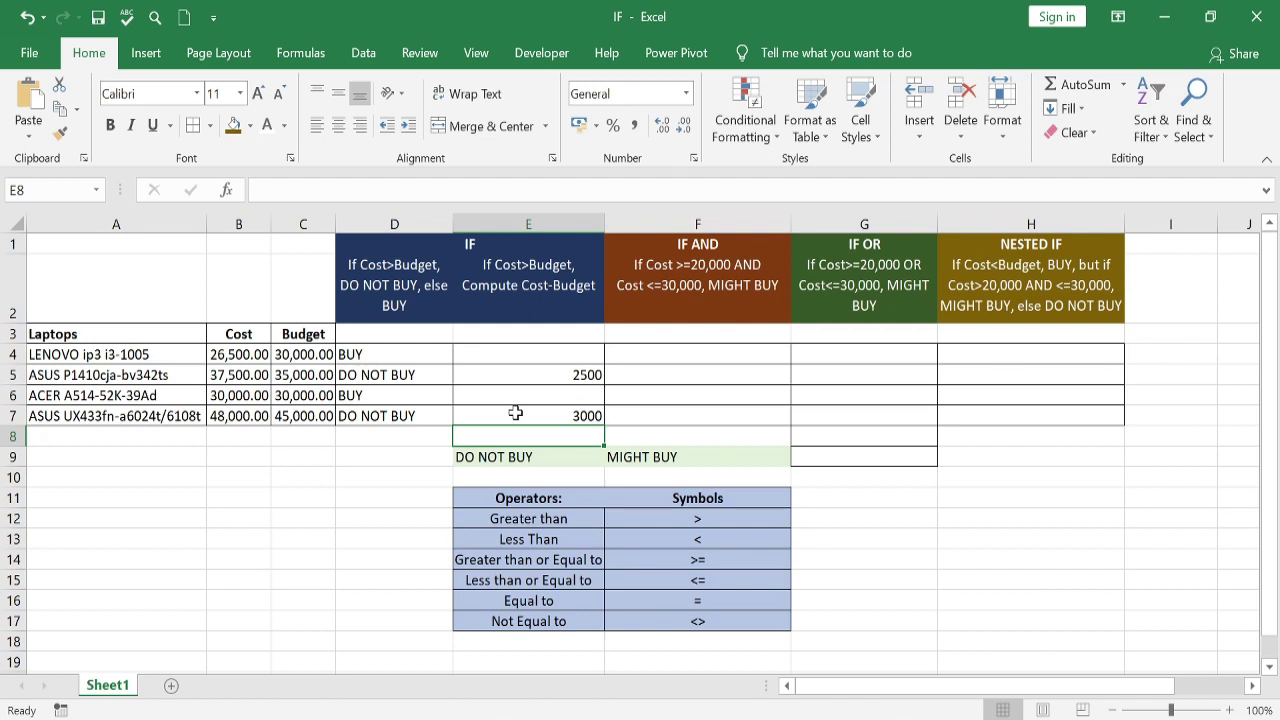
{"action": "left_click", "coordinate": [533, 418]}
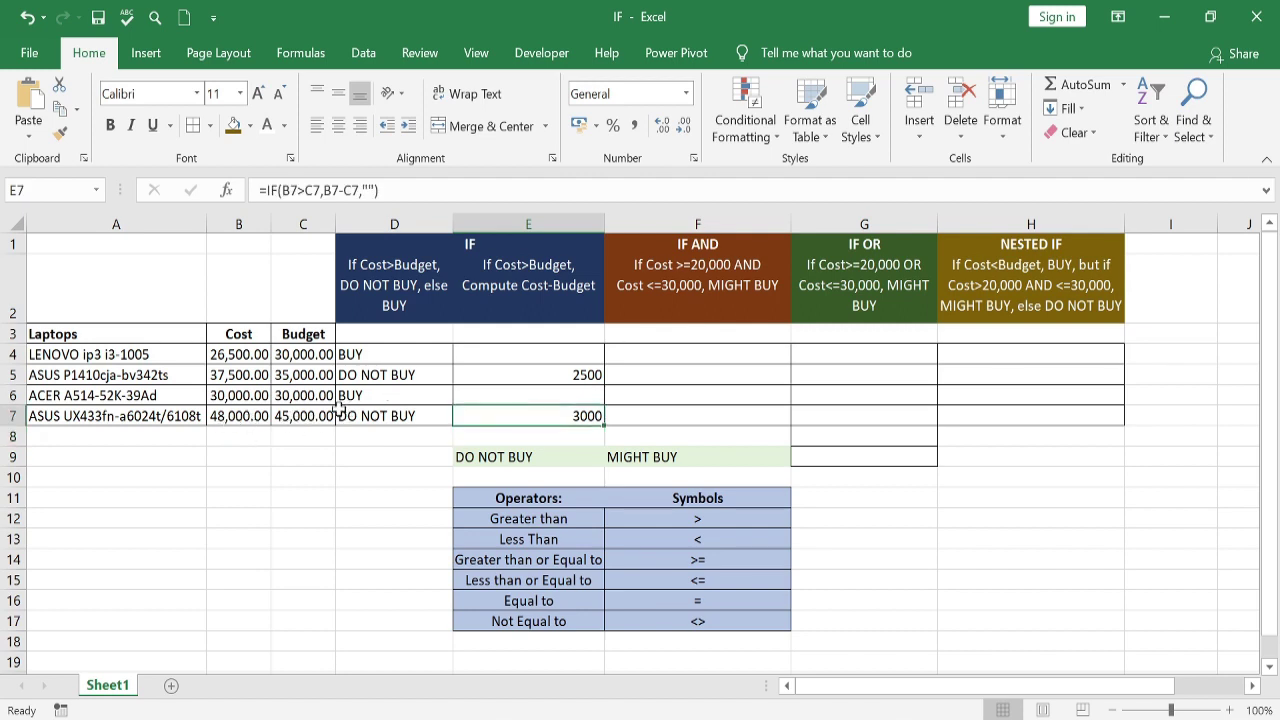
{"action": "left_click", "coordinate": [335, 189]}
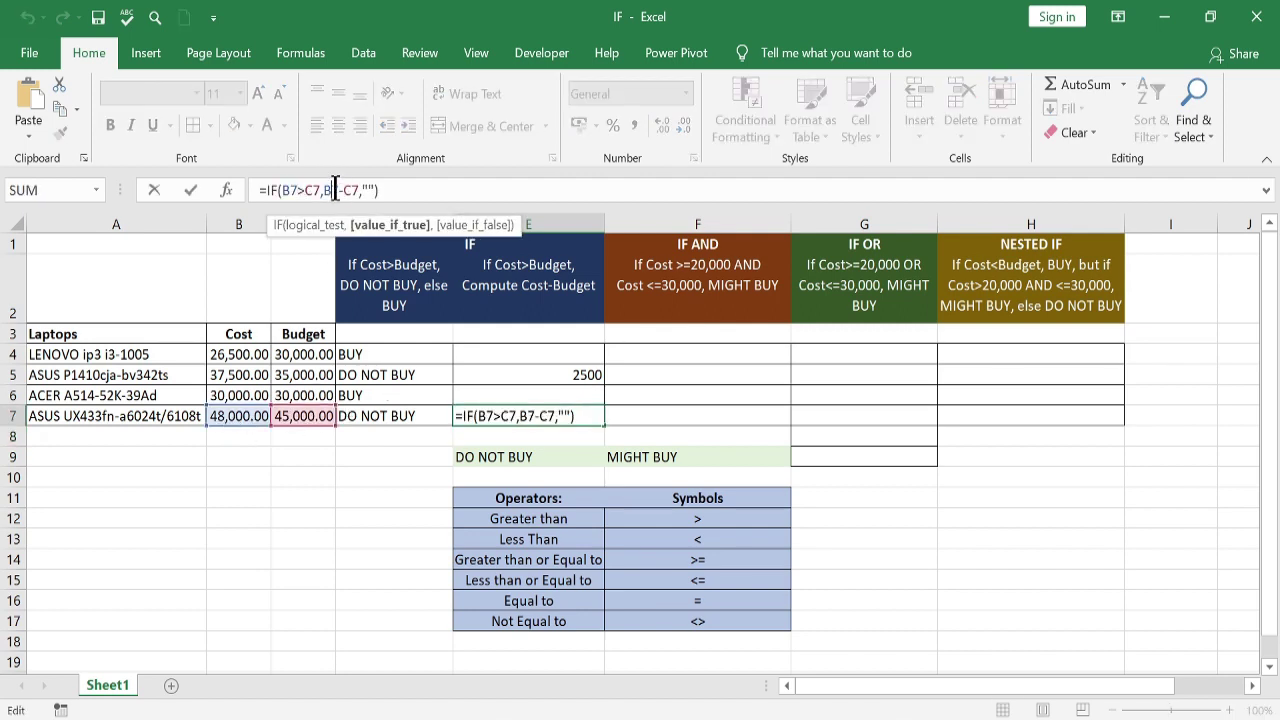
{"action": "key", "text": "Return"}
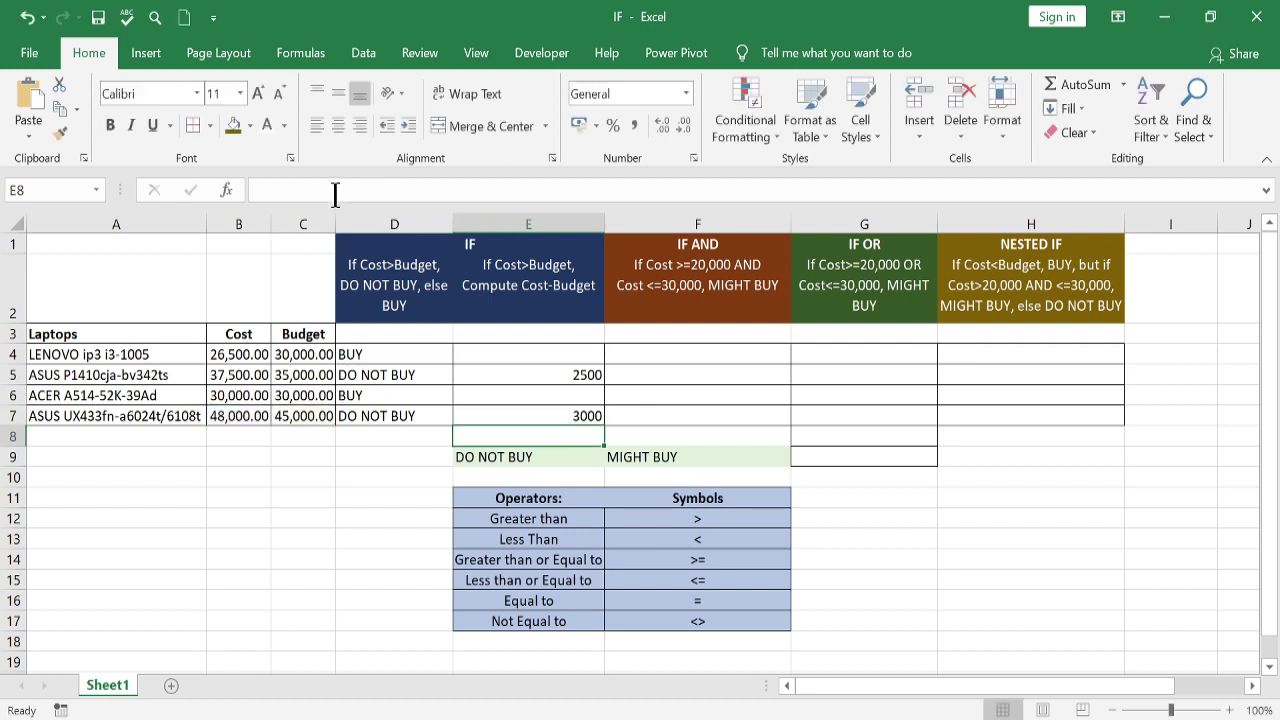
Replace the "DO NOT BUY" text in the D4 formula with a reference to cell E9, giving =IF(B4>C4,E9,"BUY").
{"action": "left_click", "coordinate": [421, 356]}
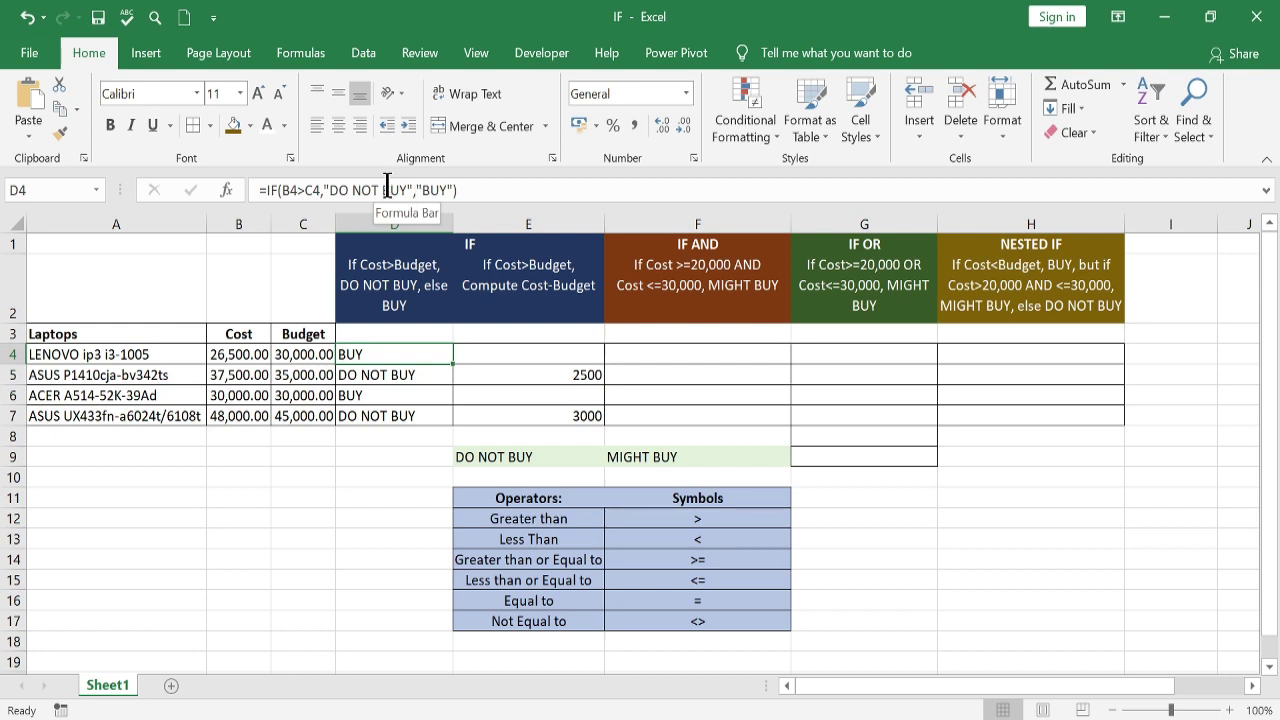
{"action": "left_click_drag", "start_coordinate": [412, 190], "coordinate": [322, 189]}
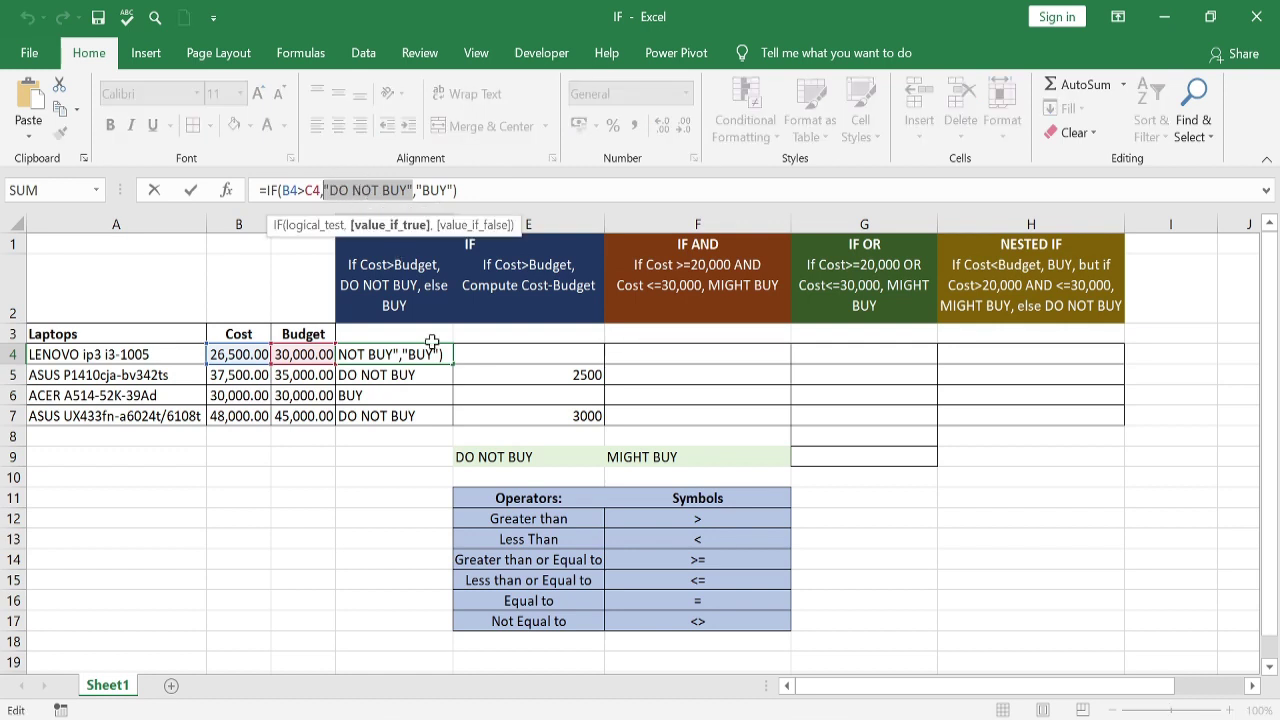
{"action": "key", "text": "Delete"}
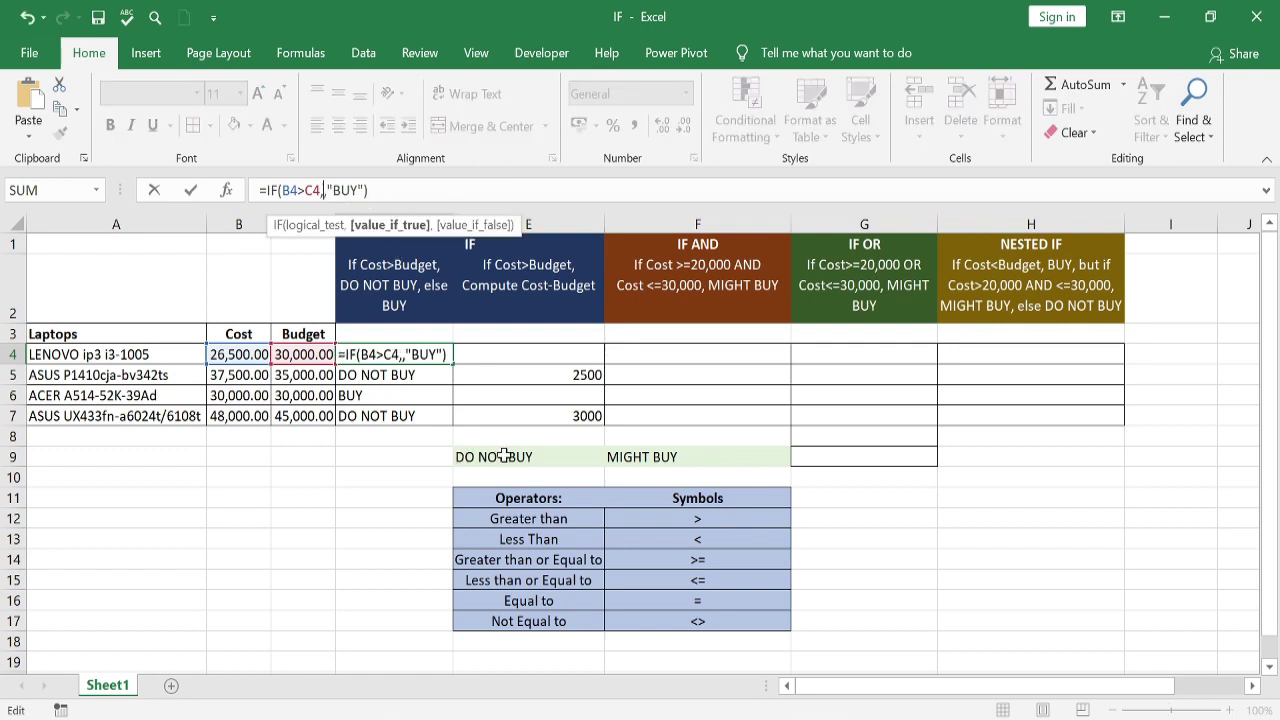
{"action": "left_click", "coordinate": [504, 456]}
{"action": "key", "text": "Return"}
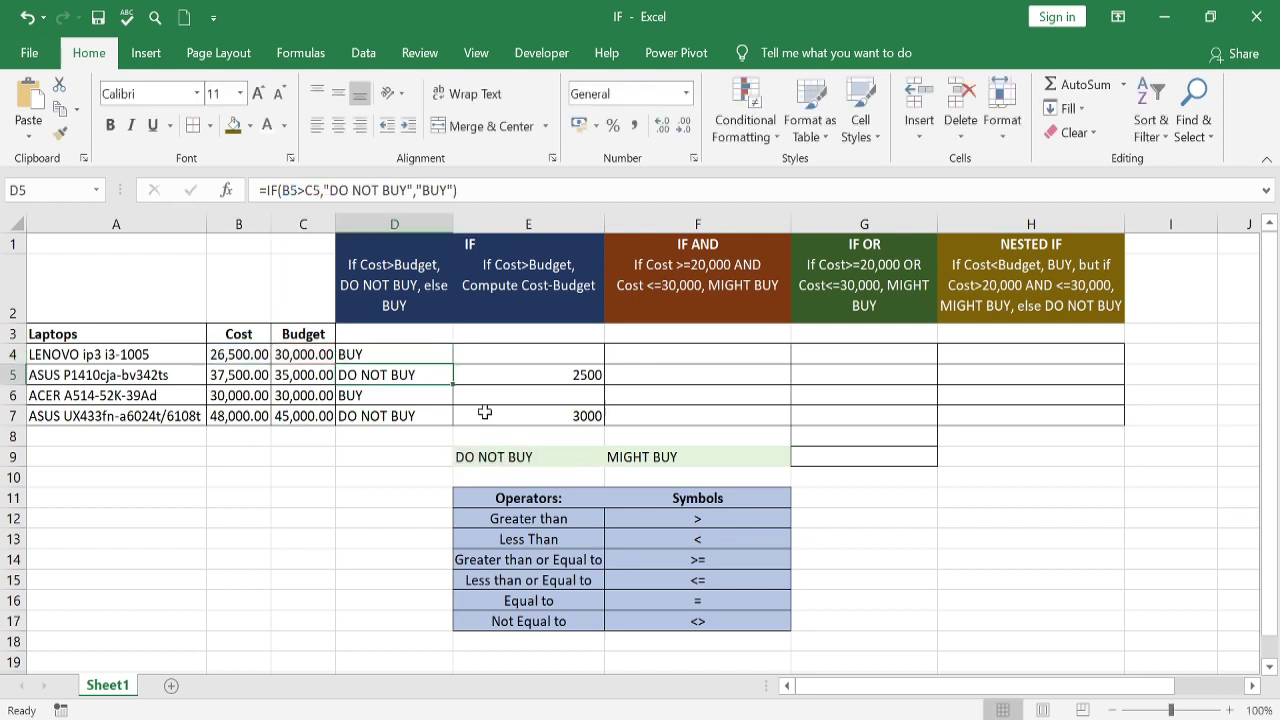
Fill the D4 formula with the relative E9 reference down to D7.
{"action": "left_click", "coordinate": [436, 354]}
{"action": "left_click_drag", "start_coordinate": [452, 364], "coordinate": [452, 424]}
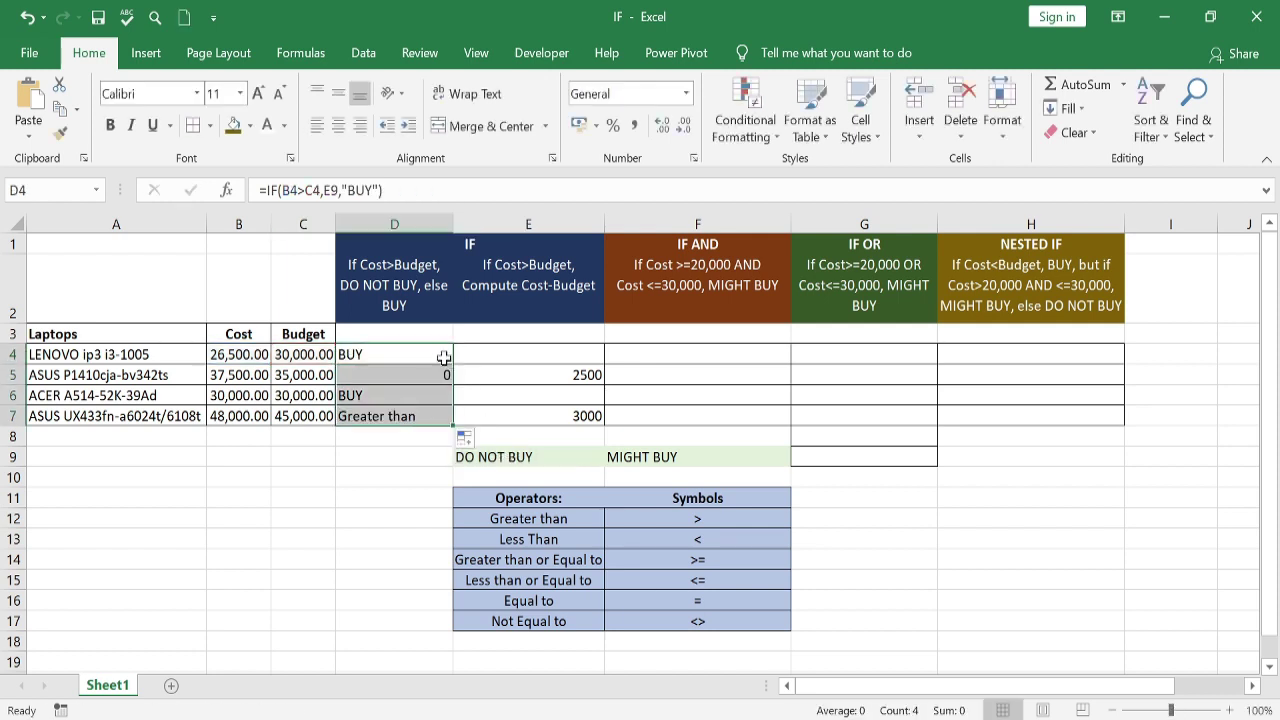
{"action": "left_click", "coordinate": [440, 355]}
{"action": "key", "text": "ctrl+c"}
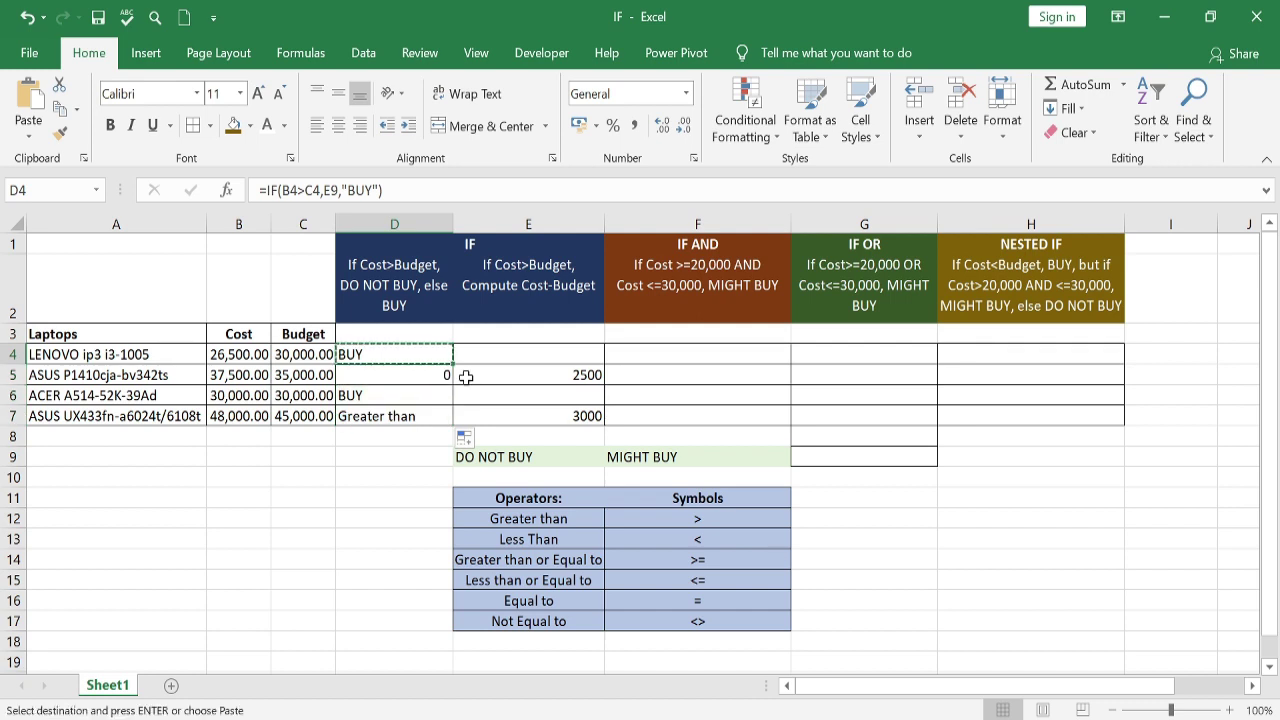
{"action": "double_click", "coordinate": [453, 364]}
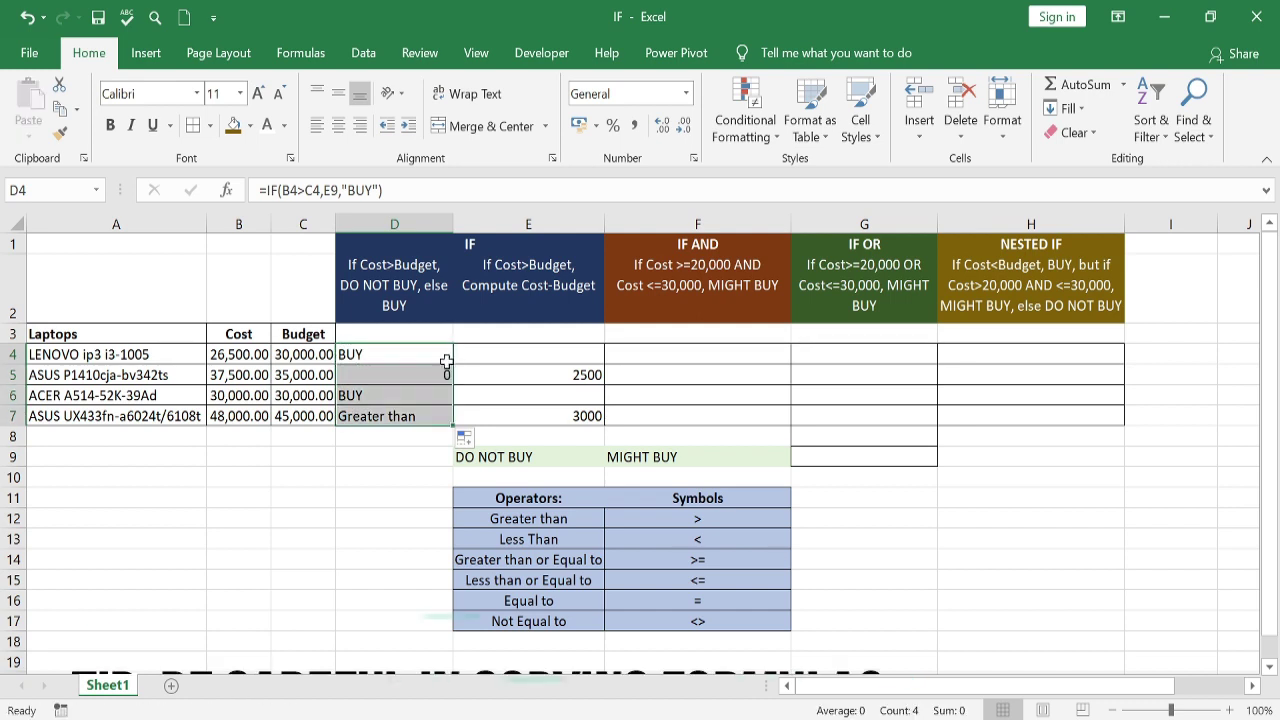
Copy the D4 formula and paste it into D5:D7.
{"action": "left_click", "coordinate": [440, 356]}
{"action": "key", "text": "ctrl+c"}
{"action": "left_click_drag", "start_coordinate": [430, 376], "coordinate": [433, 413]}
{"action": "key", "text": "ctrl+v"}
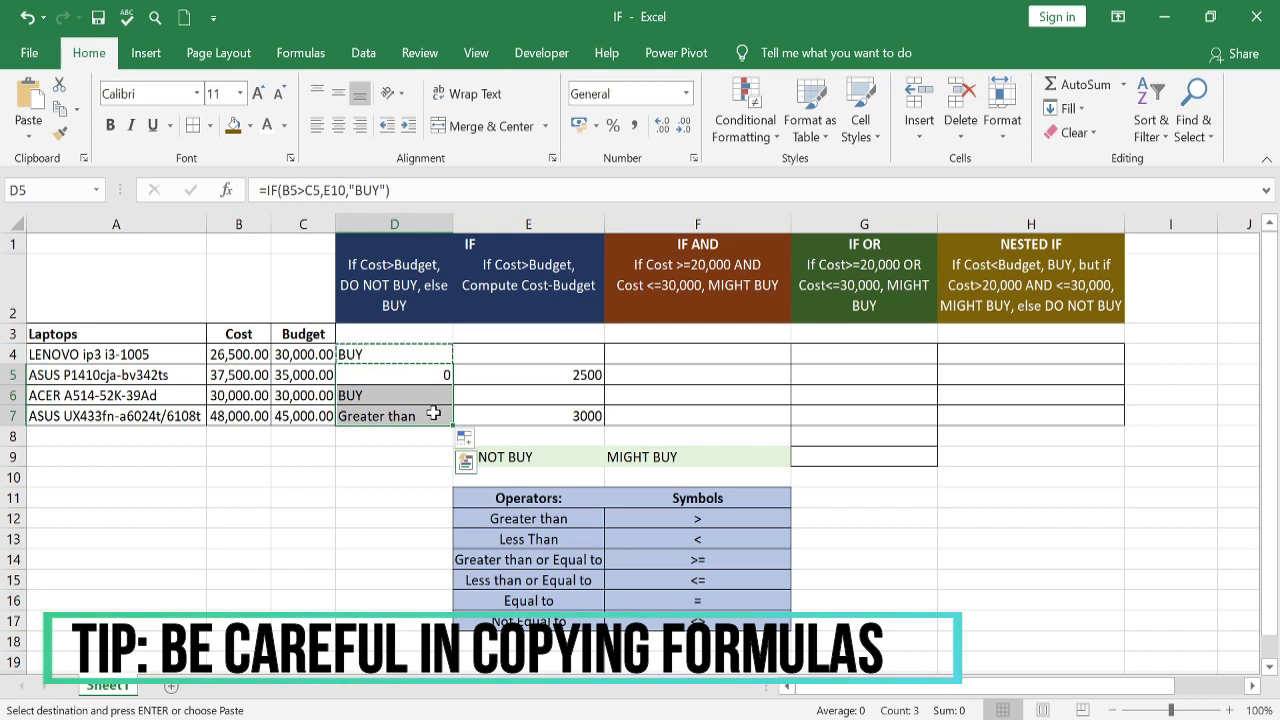
Examine the formulas in D4 through D7 to see which cell each value-if-true argument references.
{"action": "left_click", "coordinate": [405, 354]}
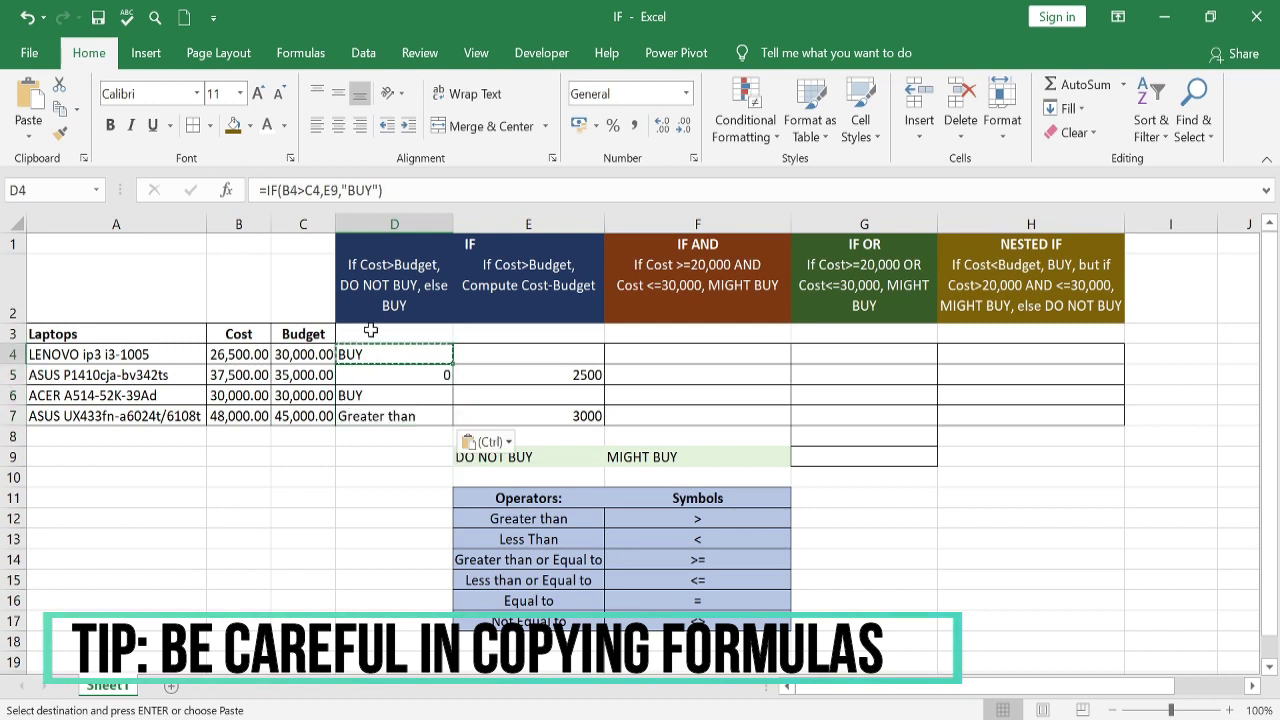
{"action": "left_click", "coordinate": [330, 190]}
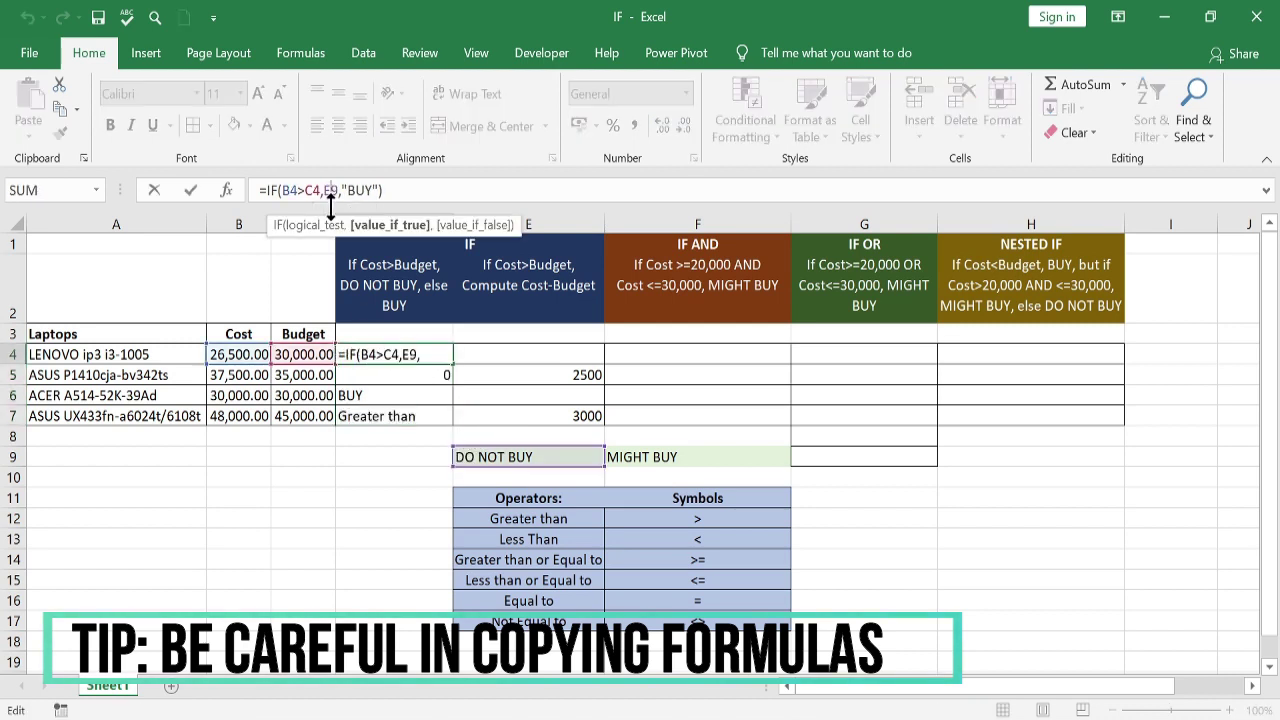
{"action": "key", "text": "Return"}
{"action": "left_click", "coordinate": [338, 190]}
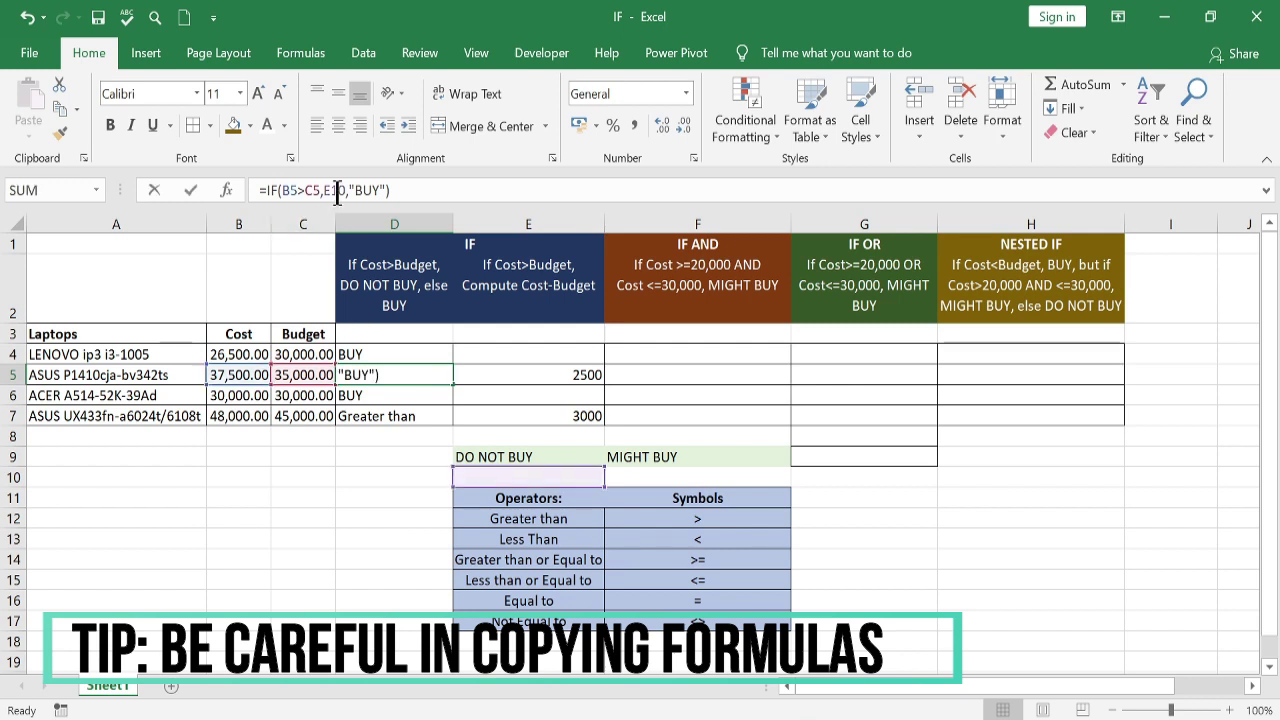
{"action": "key", "text": "Return"}
{"action": "left_click", "coordinate": [338, 190]}
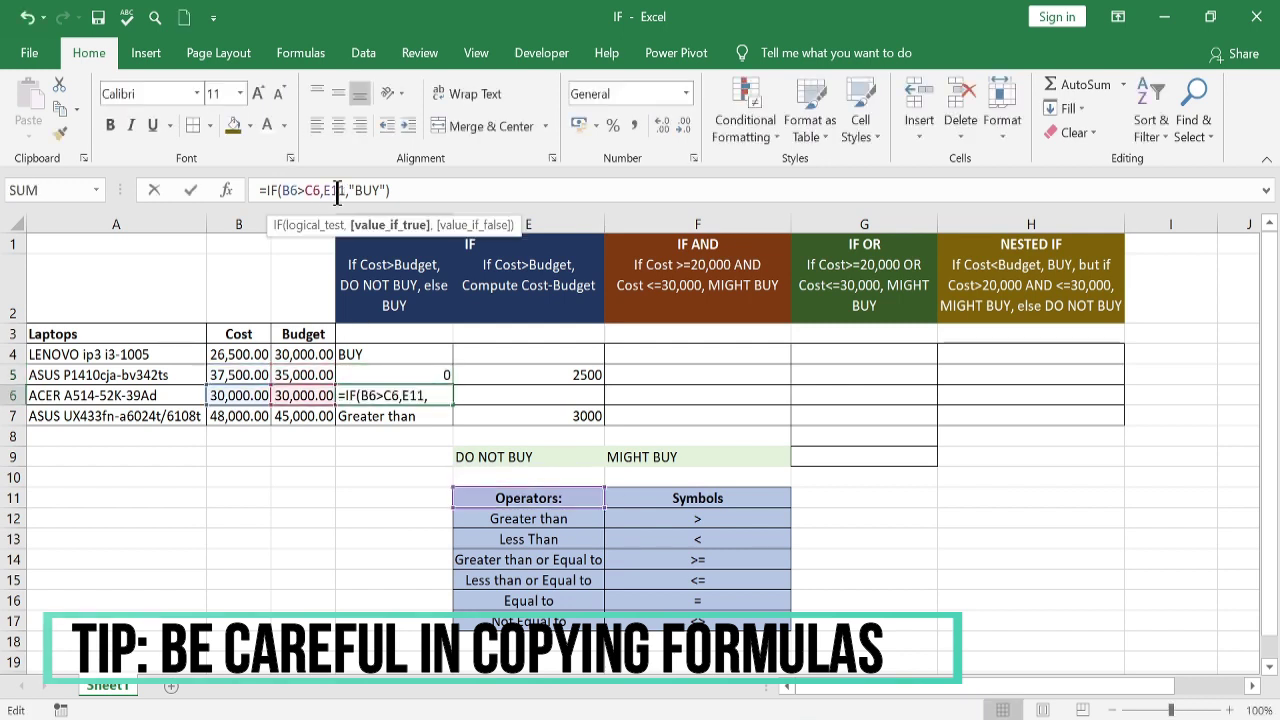
{"action": "key", "text": "Escape"}
{"action": "key", "text": "Return"}
{"action": "left_click", "coordinate": [338, 190]}
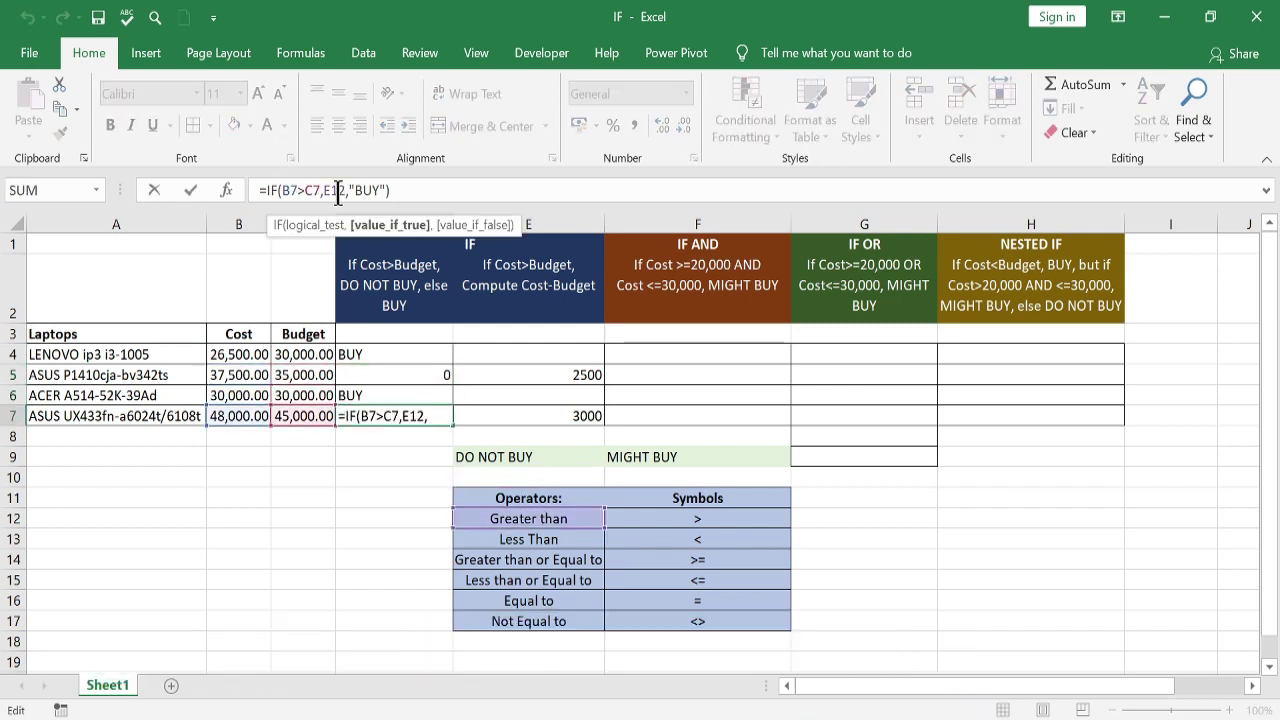
{"action": "key", "text": "Return"}
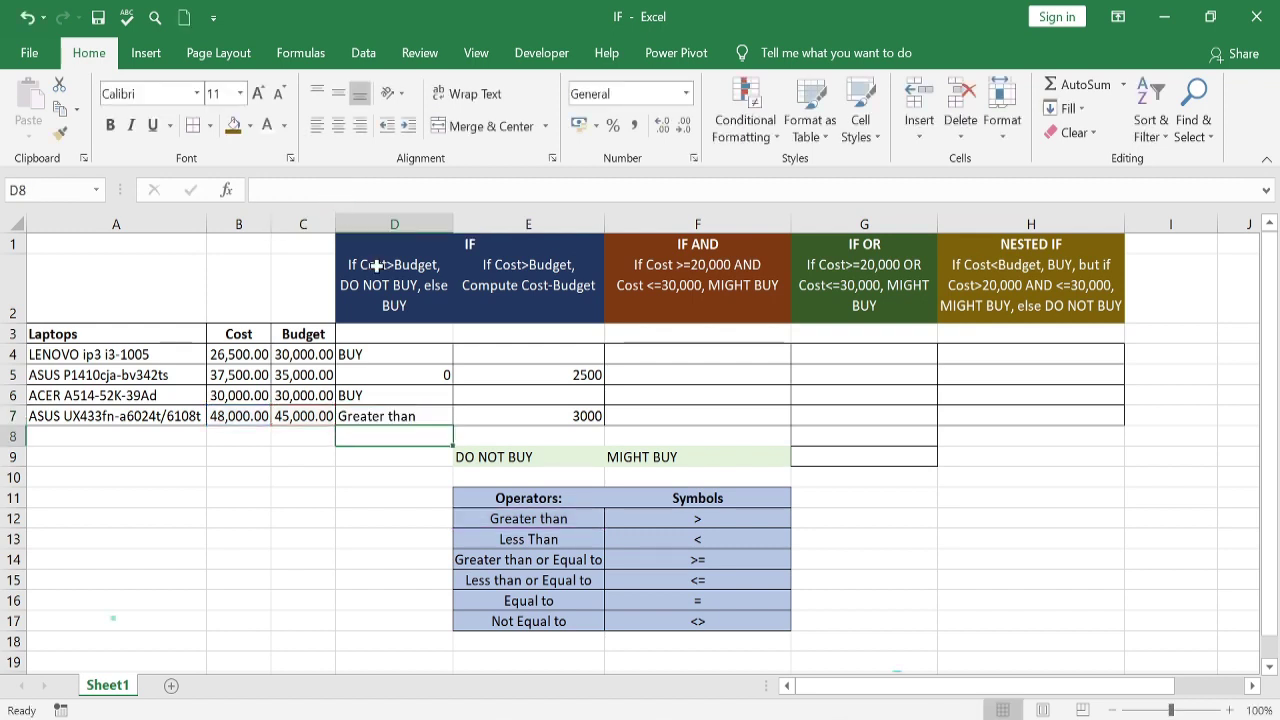
Lock the E9 reference in the D4 formula as $E$9 and fill the formula down to D7.
{"action": "left_click", "coordinate": [385, 352]}
{"action": "left_click", "coordinate": [328, 192]}
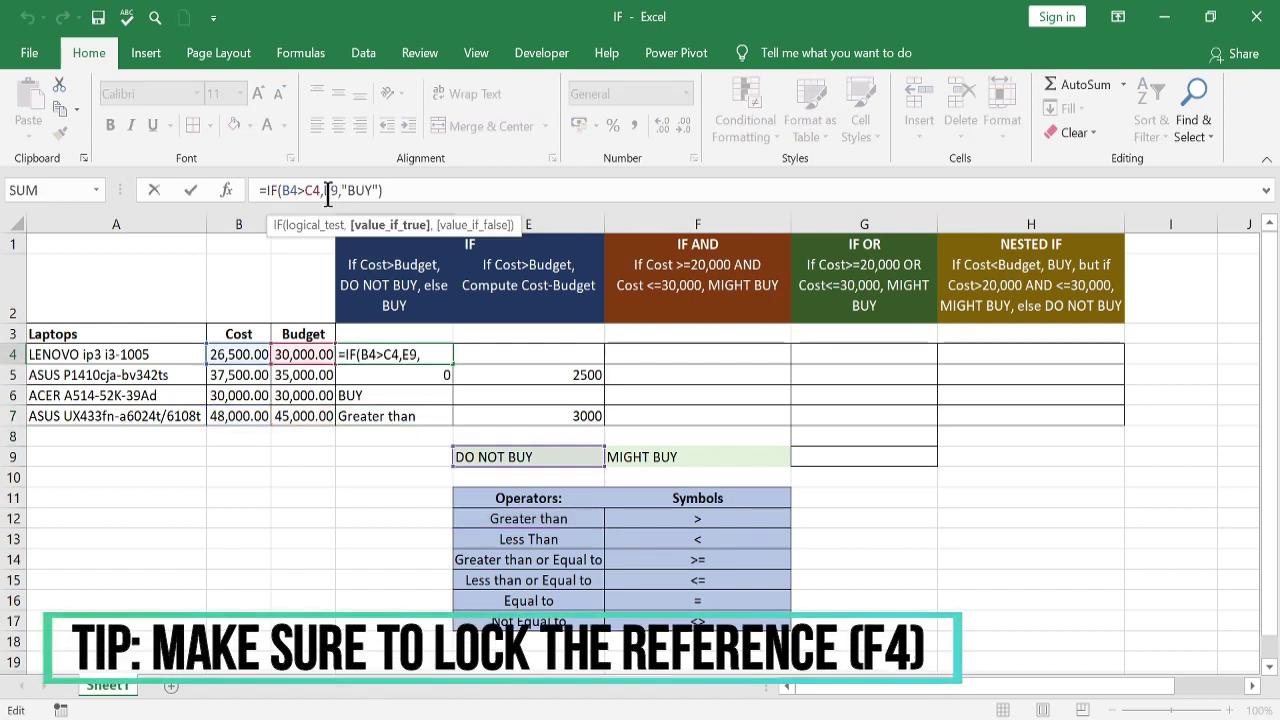
{"action": "key", "text": "F4"}
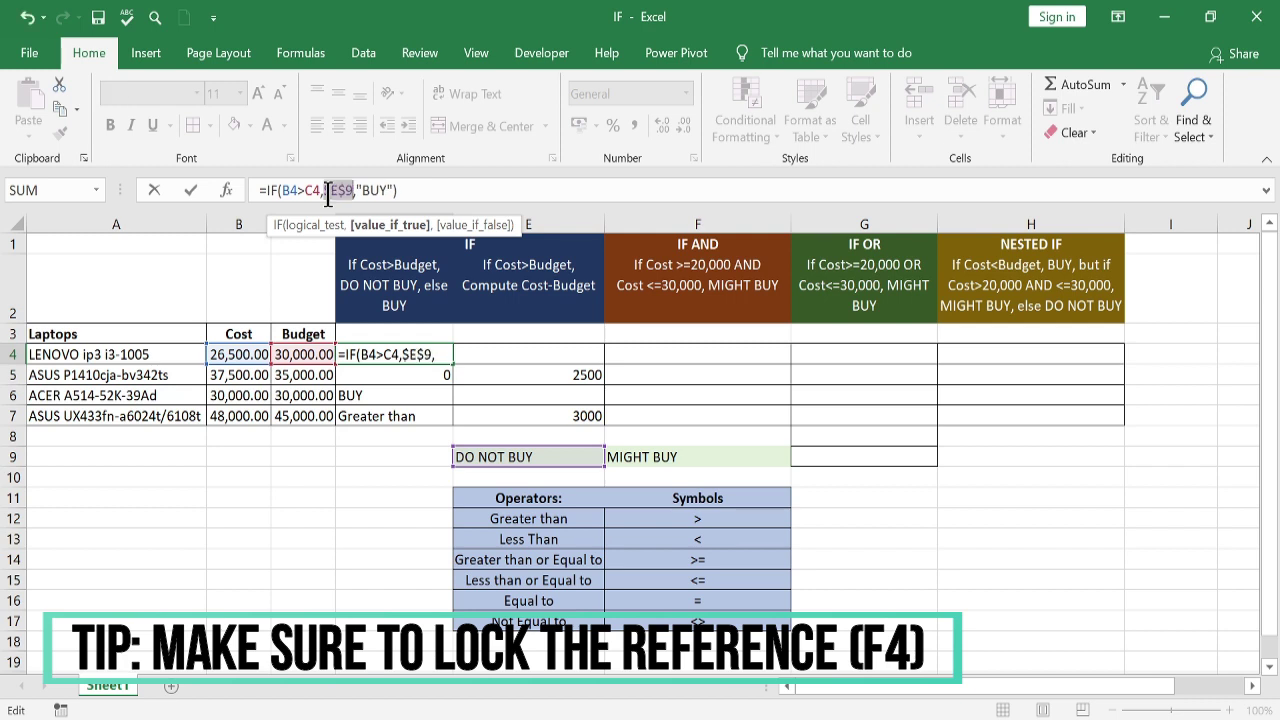
{"action": "key", "text": "Return"}
{"action": "left_click", "coordinate": [442, 360]}
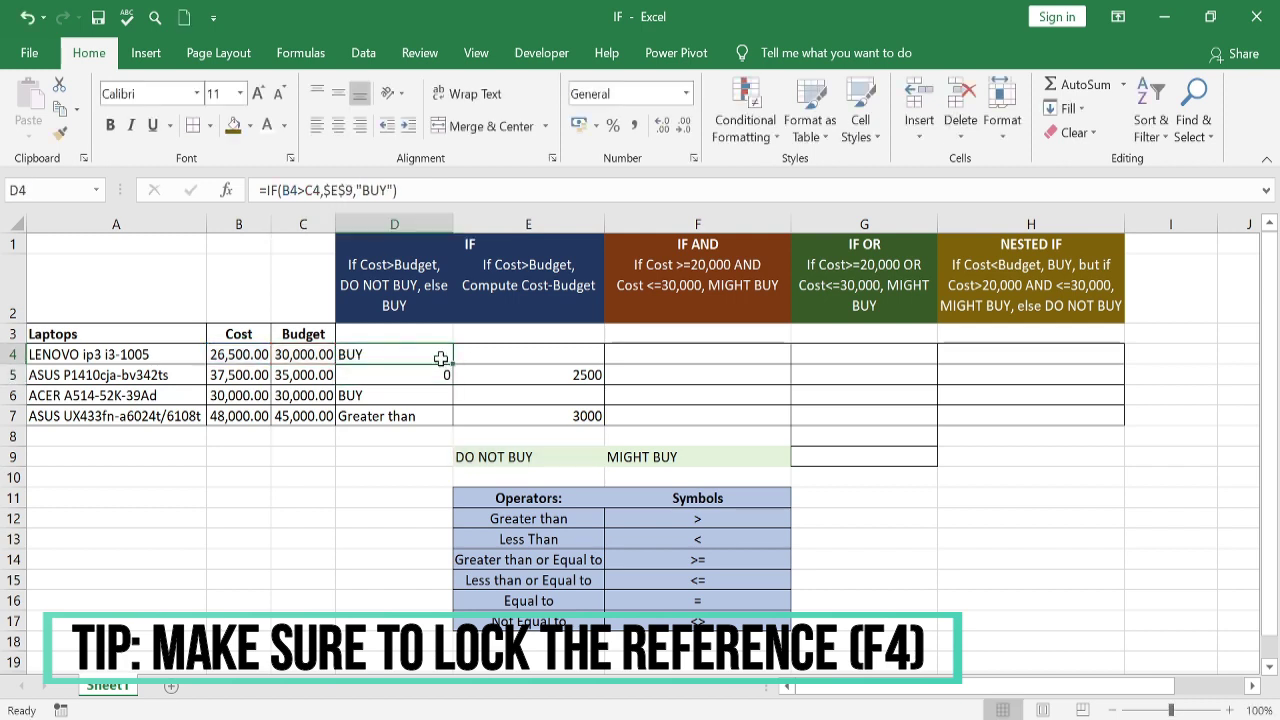
{"action": "left_click_drag", "start_coordinate": [453, 366], "coordinate": [450, 418]}
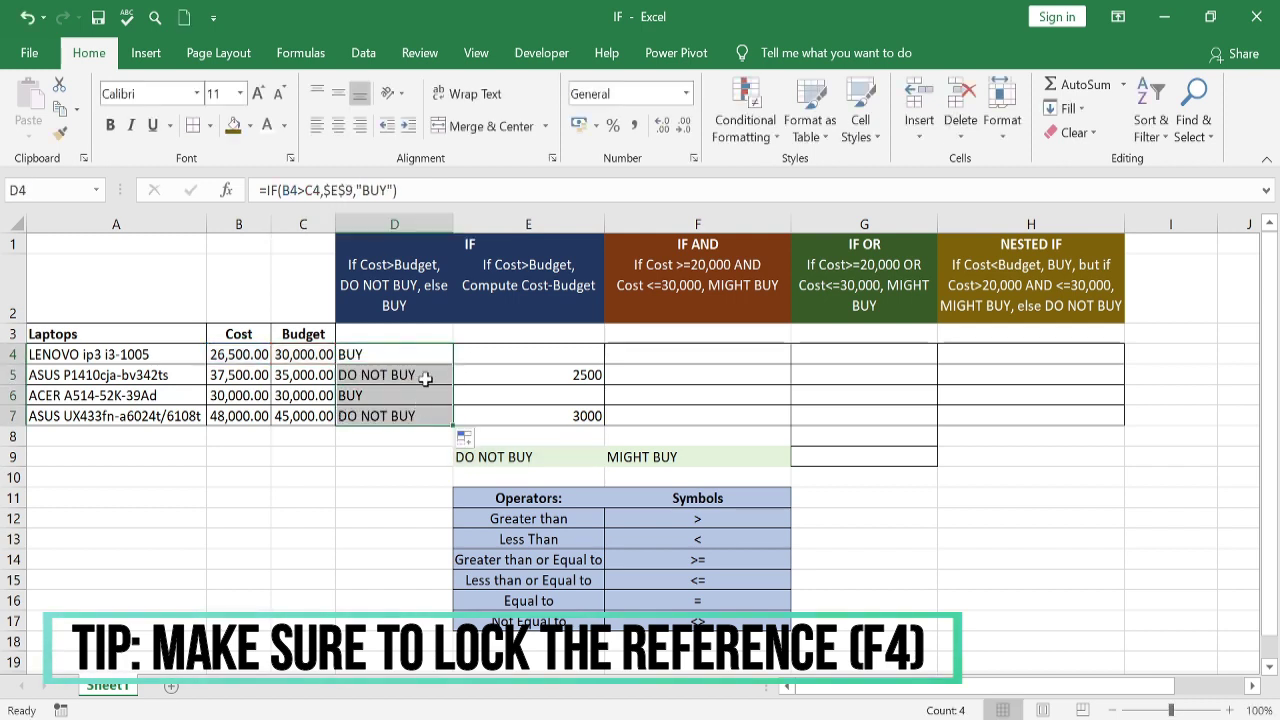
Check the formulas in D4 through D7 and undo the accidental fill into D8:D10.
{"action": "left_click", "coordinate": [425, 378]}
{"action": "left_click", "coordinate": [423, 357]}
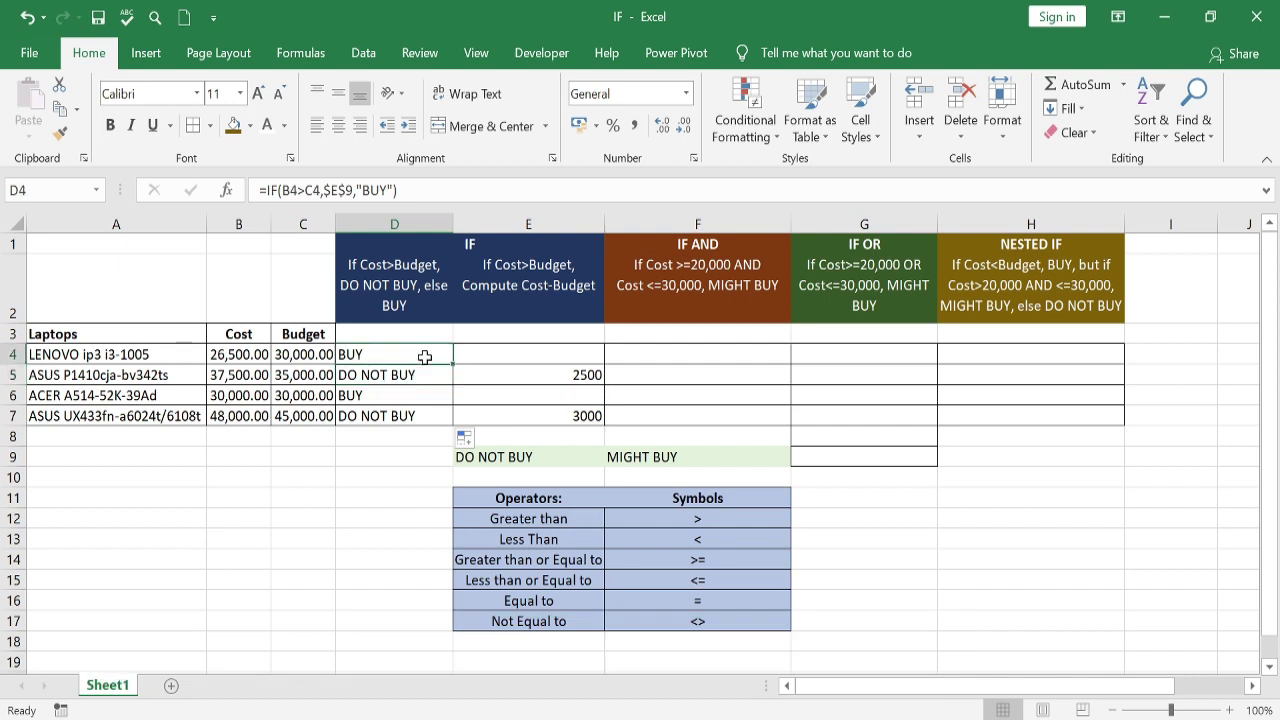
{"action": "left_click", "coordinate": [425, 377]}
{"action": "left_click", "coordinate": [409, 398]}
{"action": "left_click", "coordinate": [402, 416]}
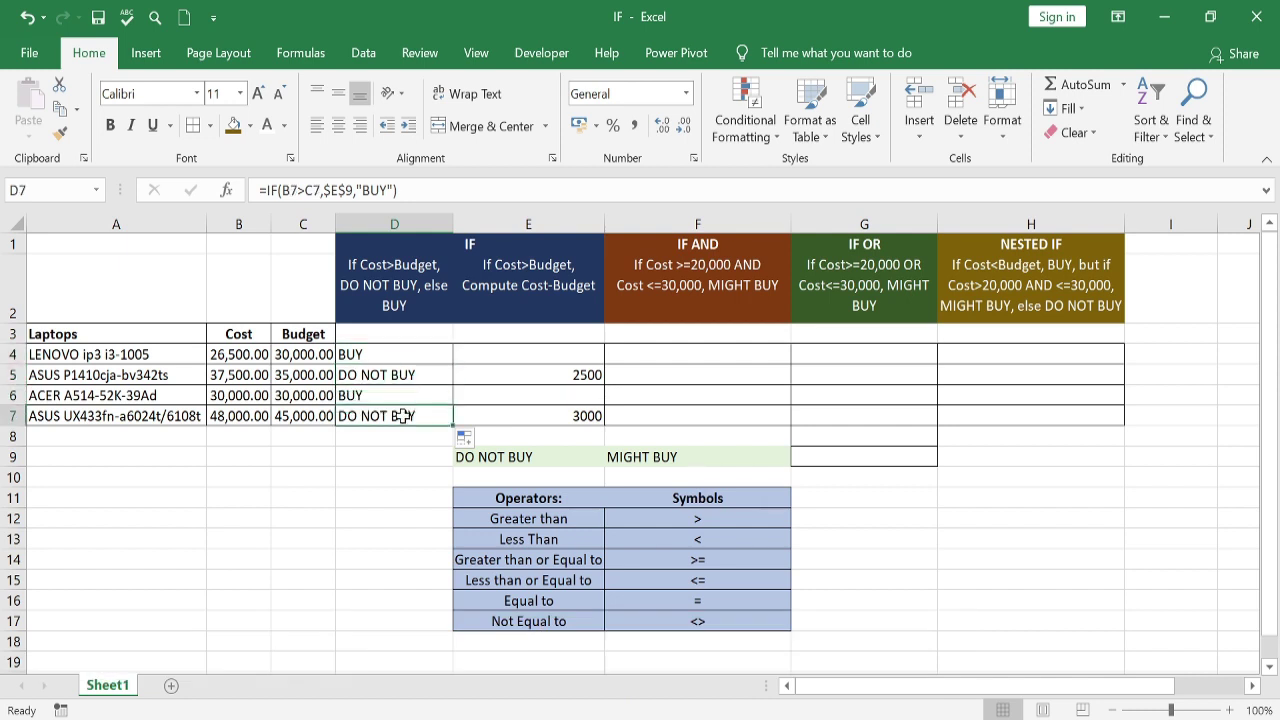
{"action": "key", "text": "F4"}
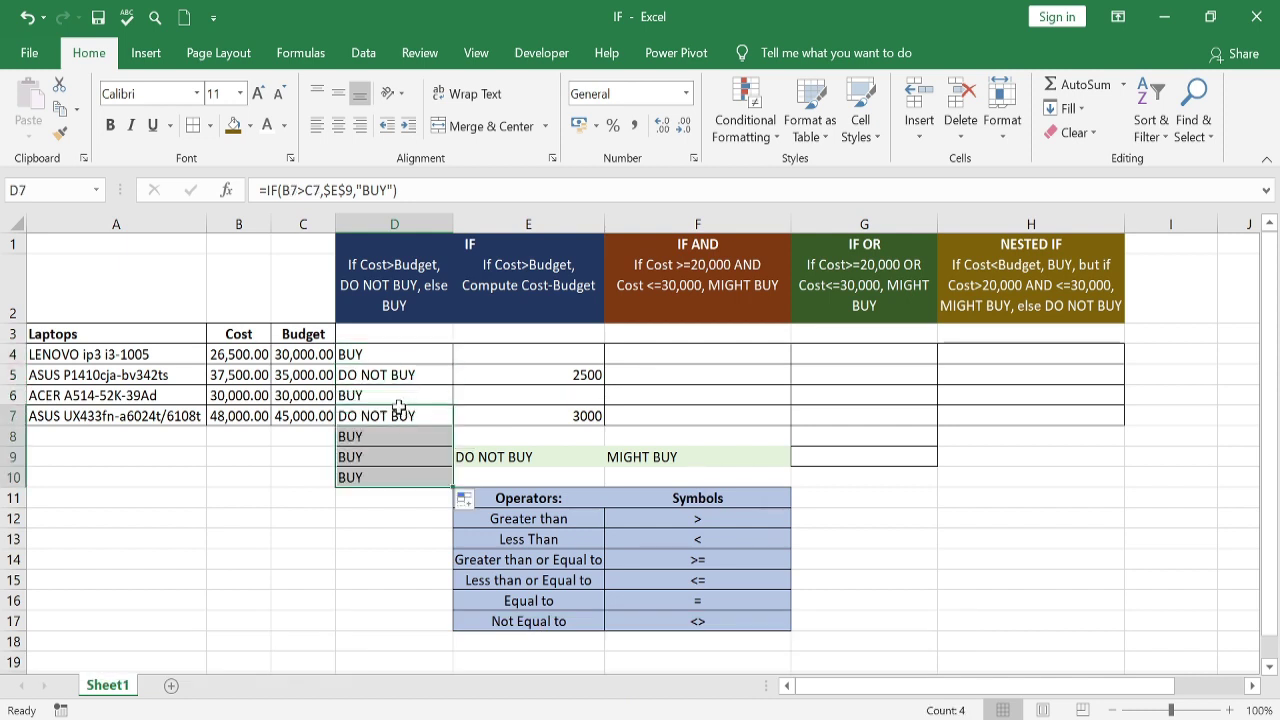
{"action": "key", "text": "ctrl+z"}
Inspect the D7, D6, D5 and D4 formulas in edit mode, tracing their references to the DO NOT BUY cell.
{"action": "double_click", "coordinate": [403, 414]}
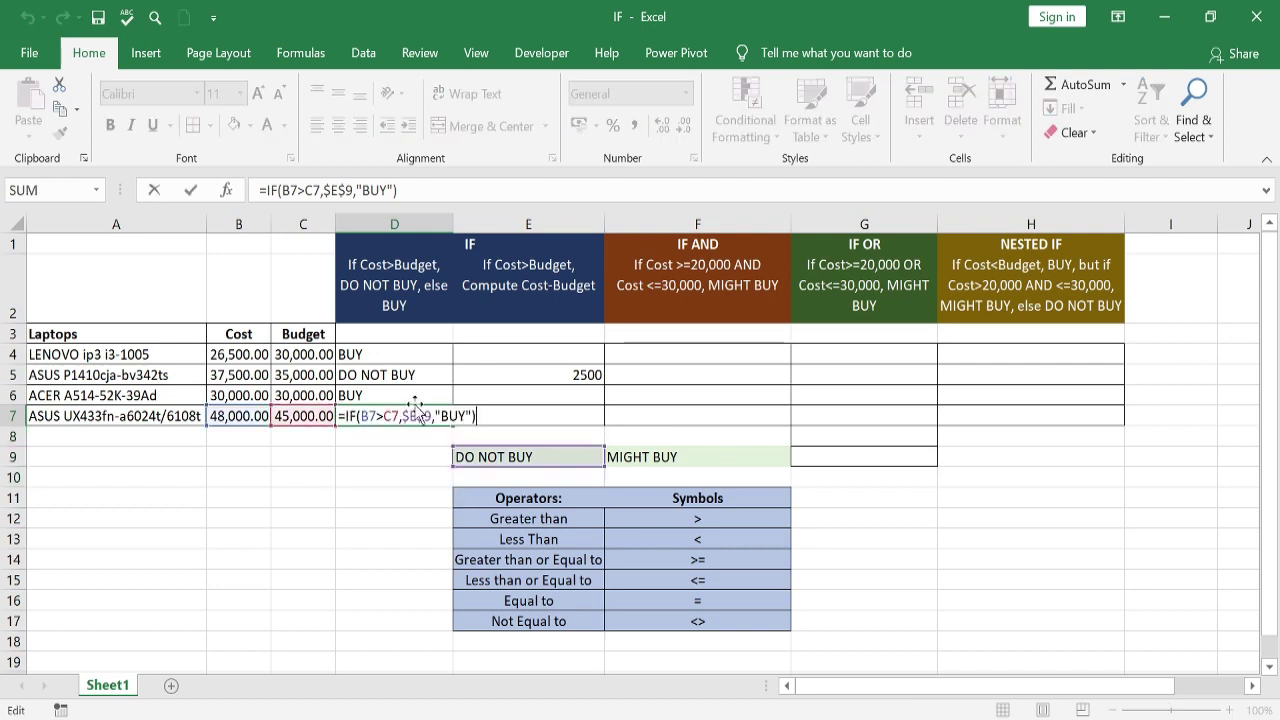
{"action": "key", "text": "Return"}
{"action": "left_click", "coordinate": [421, 386]}
{"action": "double_click", "coordinate": [421, 388]}
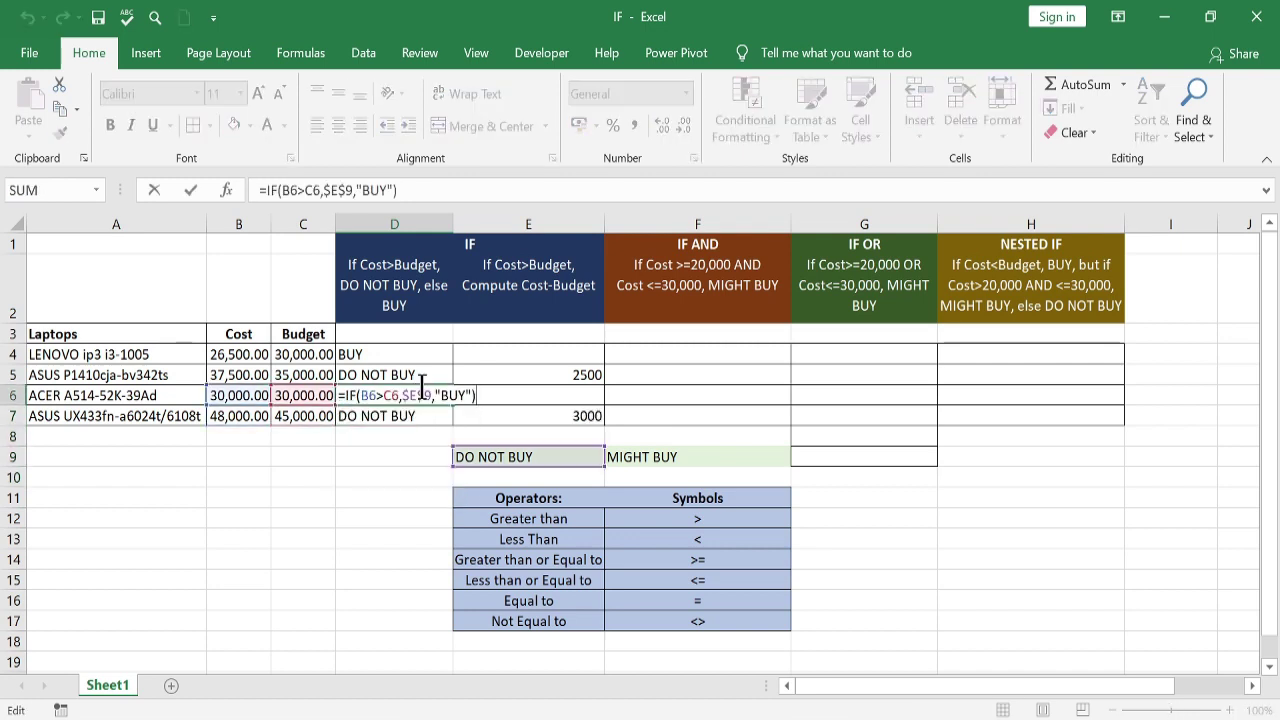
{"action": "key", "text": "Return"}
{"action": "left_click", "coordinate": [421, 382]}
{"action": "double_click", "coordinate": [421, 382]}
{"action": "key", "text": "Return"}
{"action": "key", "text": "Up"}
{"action": "key", "text": "Up"}
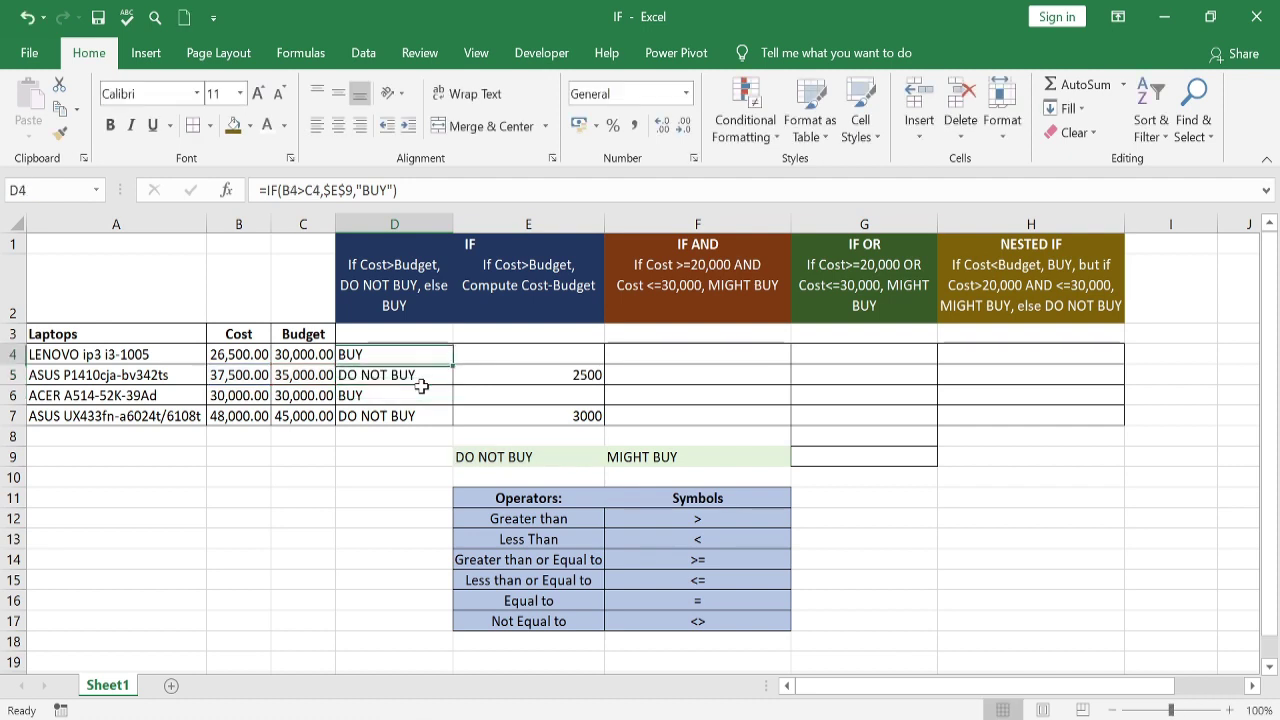
{"action": "key", "text": "Up"}
{"action": "key", "text": "Down"}
{"action": "key", "text": "F2"}
{"action": "key", "text": "Return"}
Start an IF formula with a nested AND function as its logical test in F4, the first laptop's IF AND cell.
{"action": "key", "text": "Right"}
{"action": "key", "text": "Right"}
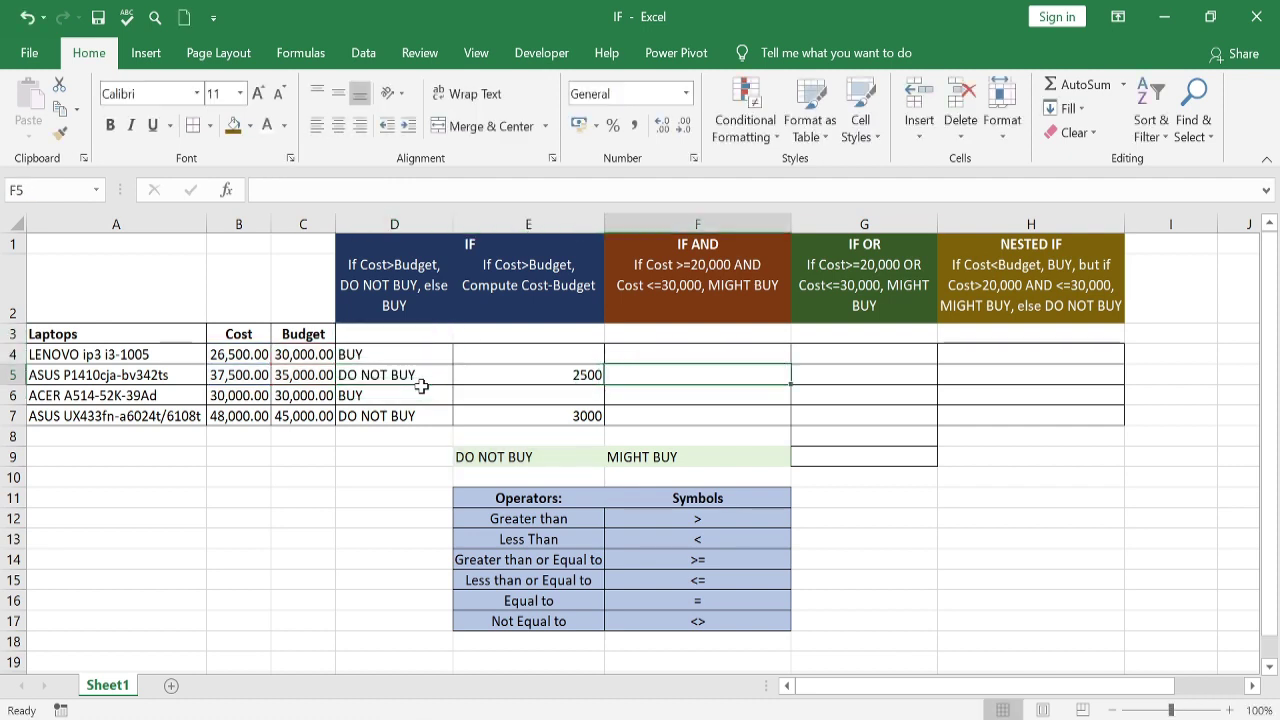
{"action": "key", "text": "Right"}
{"action": "key", "text": "Up"}
{"action": "key", "text": "Left"}
{"action": "key", "text": "Up"}
{"action": "key", "text": "Down"}
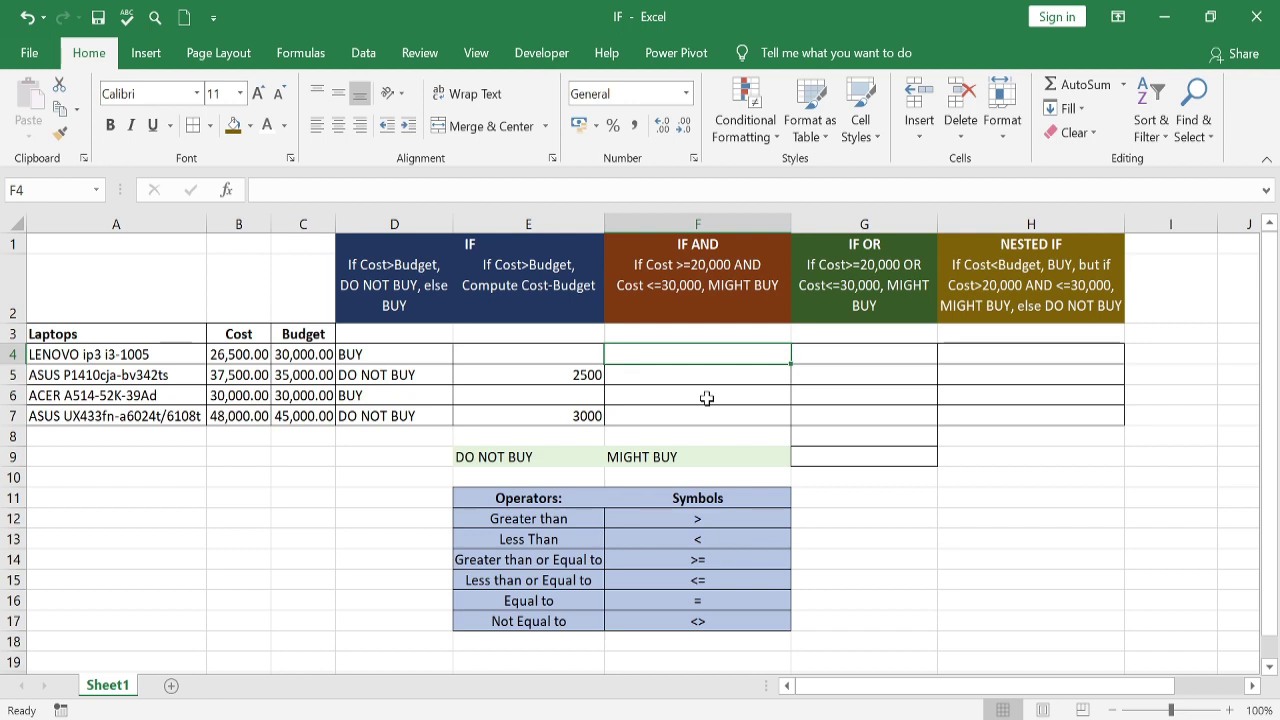
{"action": "type", "text": "I"}
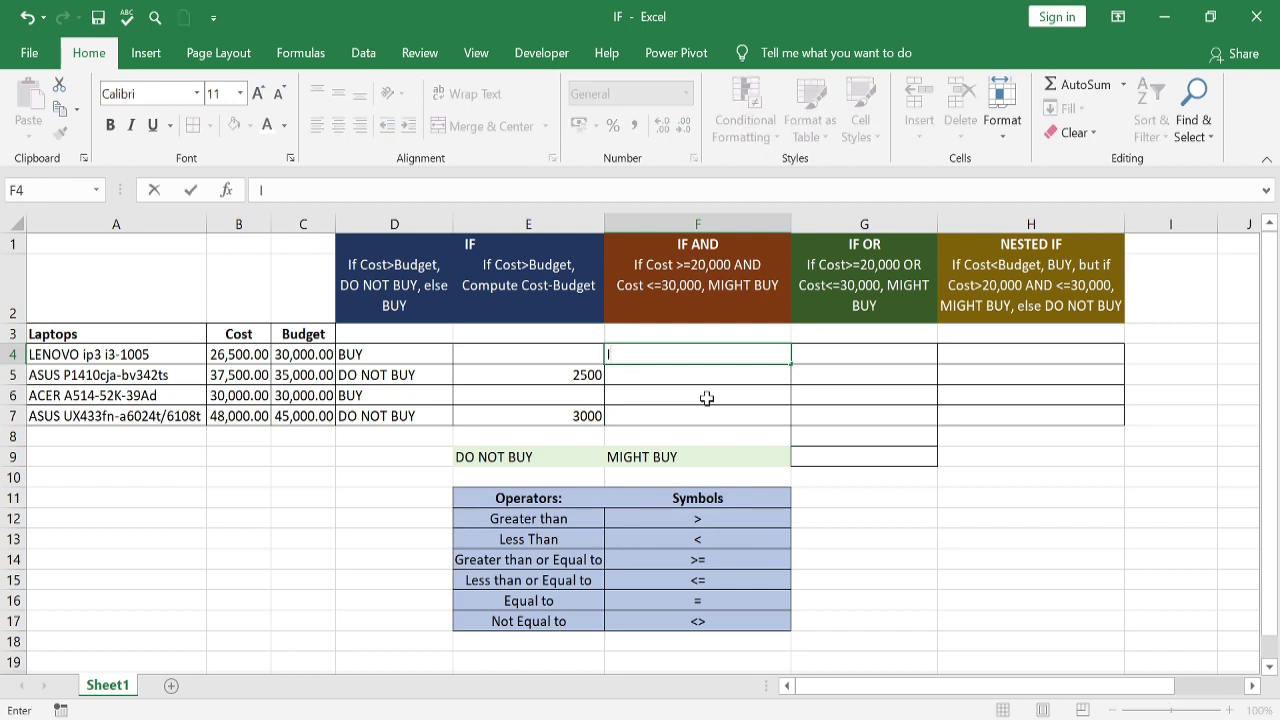
{"action": "type", "text": "=IF"}
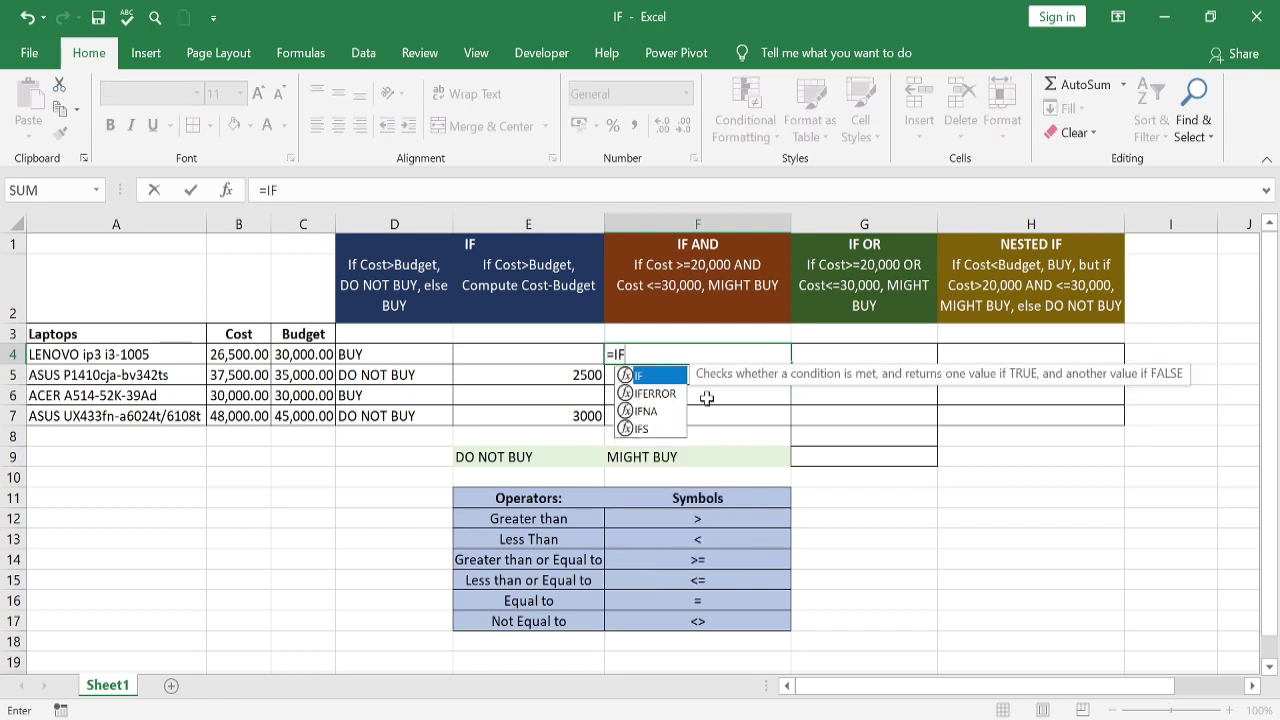
{"action": "type", "text": "("}
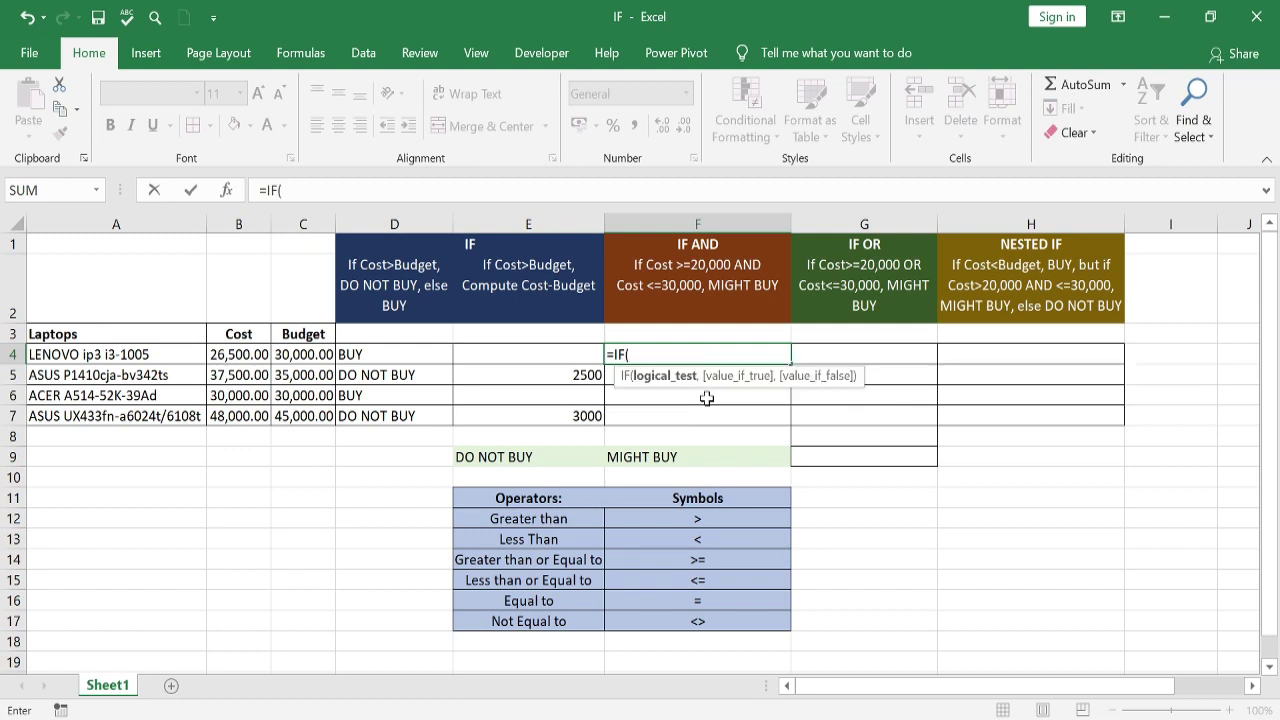
{"action": "type", "text": "AND"}
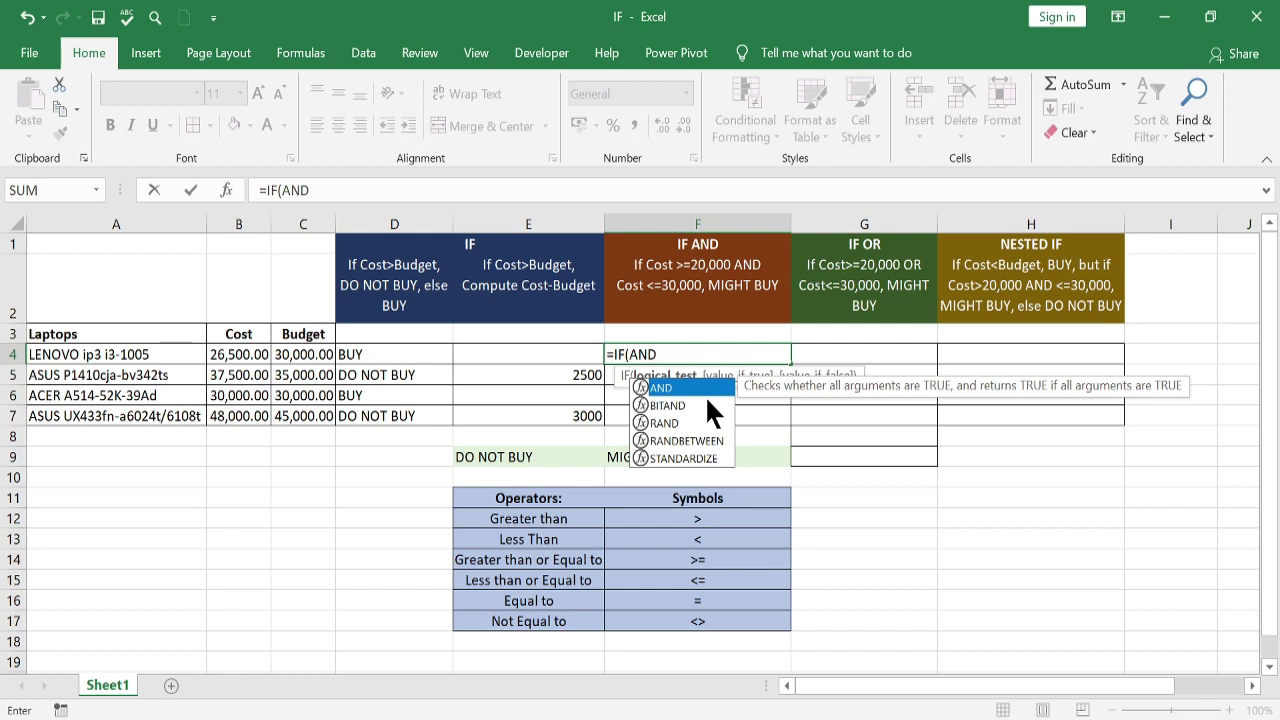
{"action": "type", "text": "("}
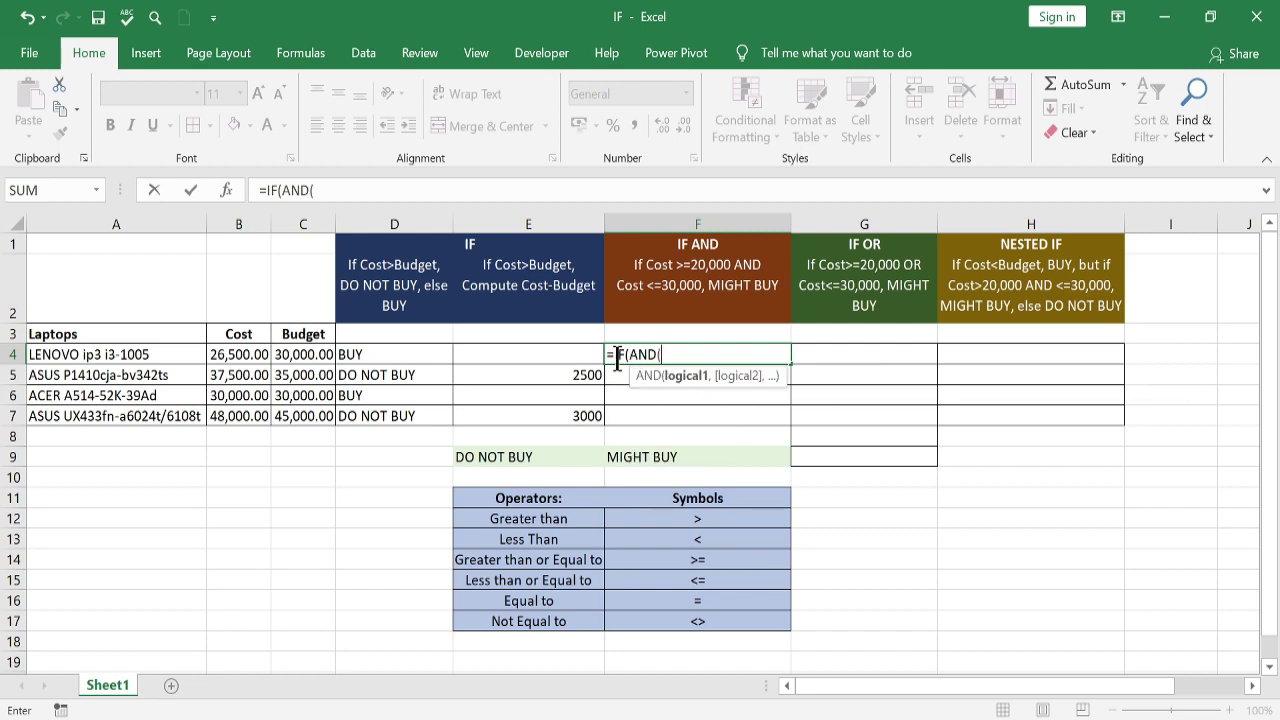
Enter B4>=20000 as the first AND condition in the F4 formula.
{"action": "left_click", "coordinate": [668, 355]}
{"action": "left_click", "coordinate": [250, 352]}
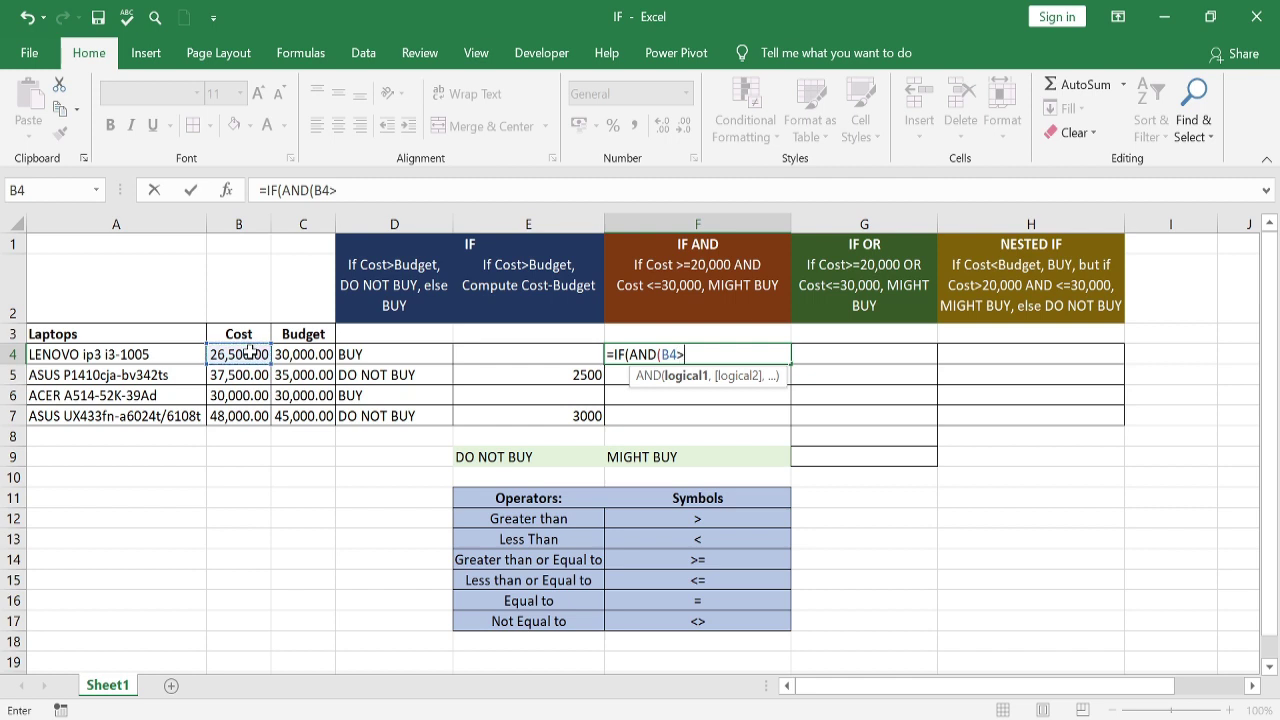
{"action": "type", "text": ">=20000"}
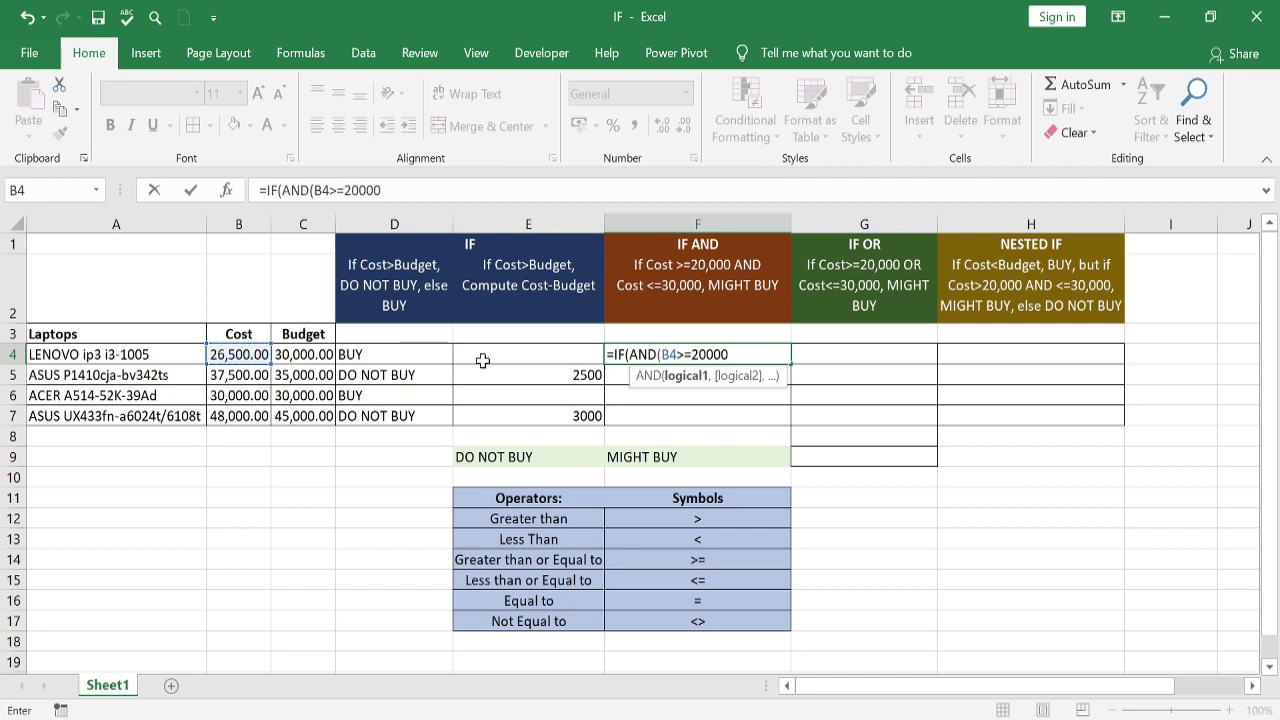
{"action": "left_click", "coordinate": [712, 354]}
{"action": "type", "text": ","}
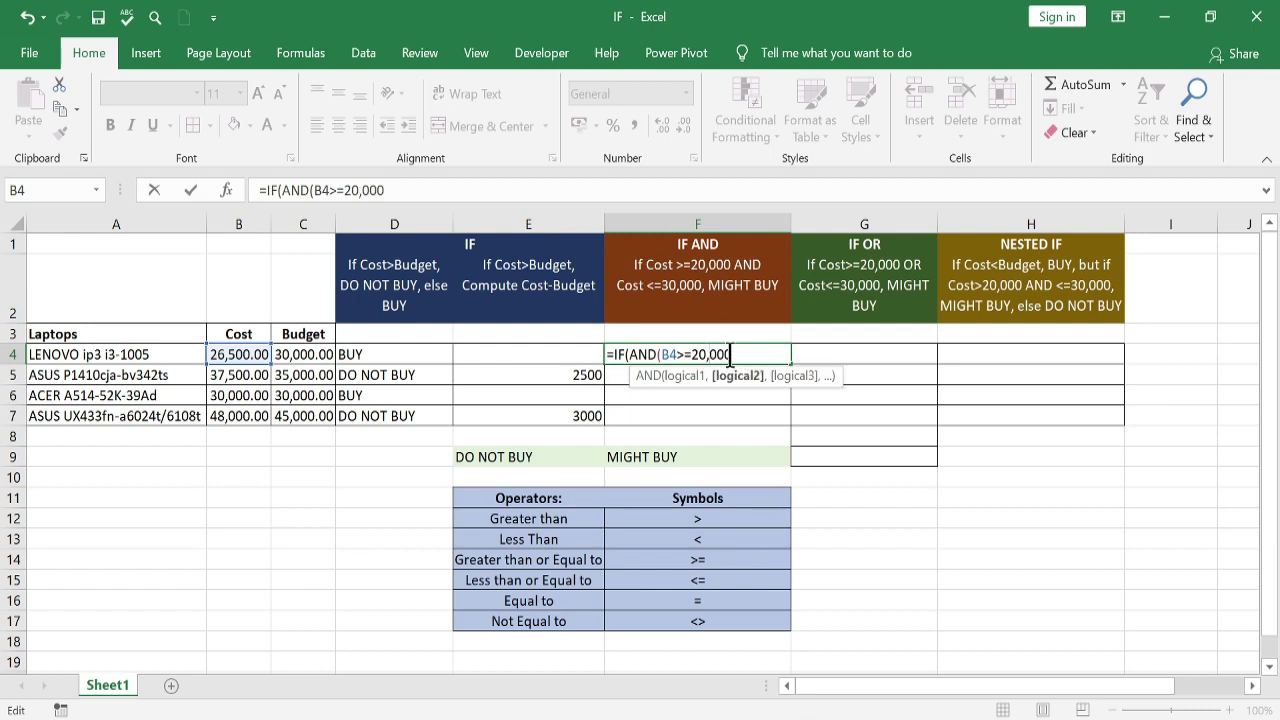
{"action": "key", "text": "BackSpace"}
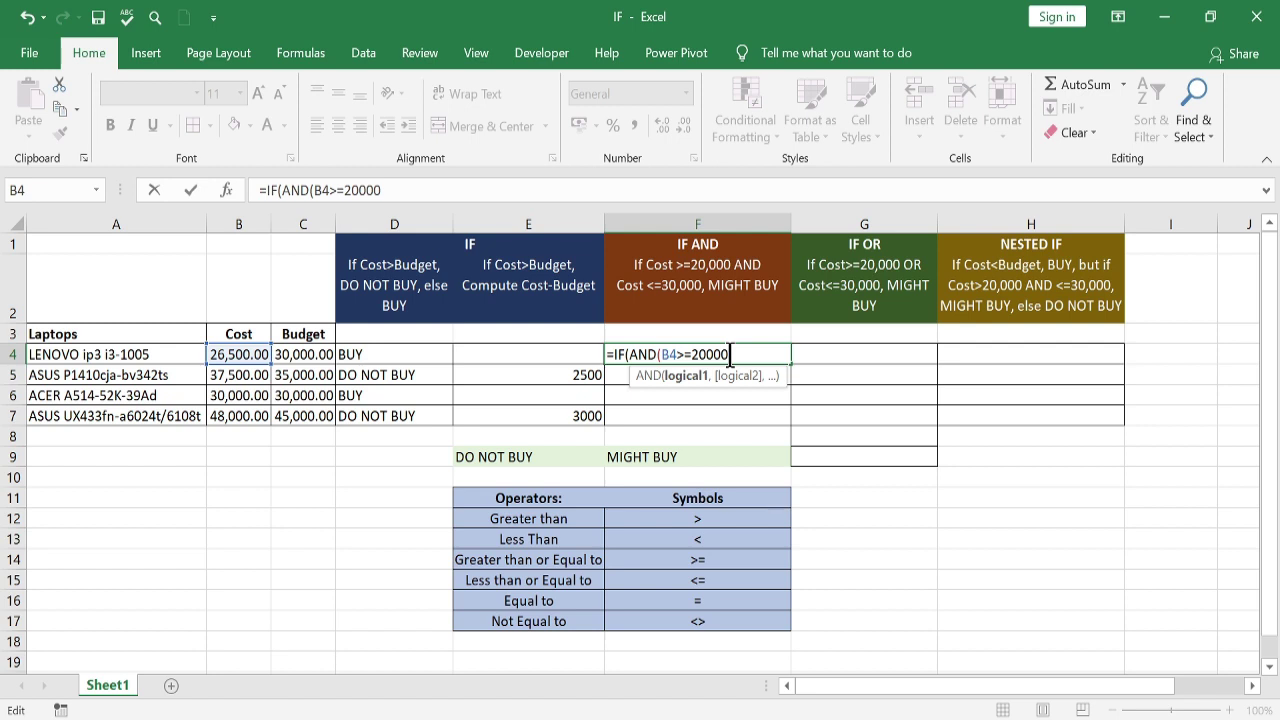
{"action": "left_click", "coordinate": [710, 354]}
{"action": "type", "text": ","}
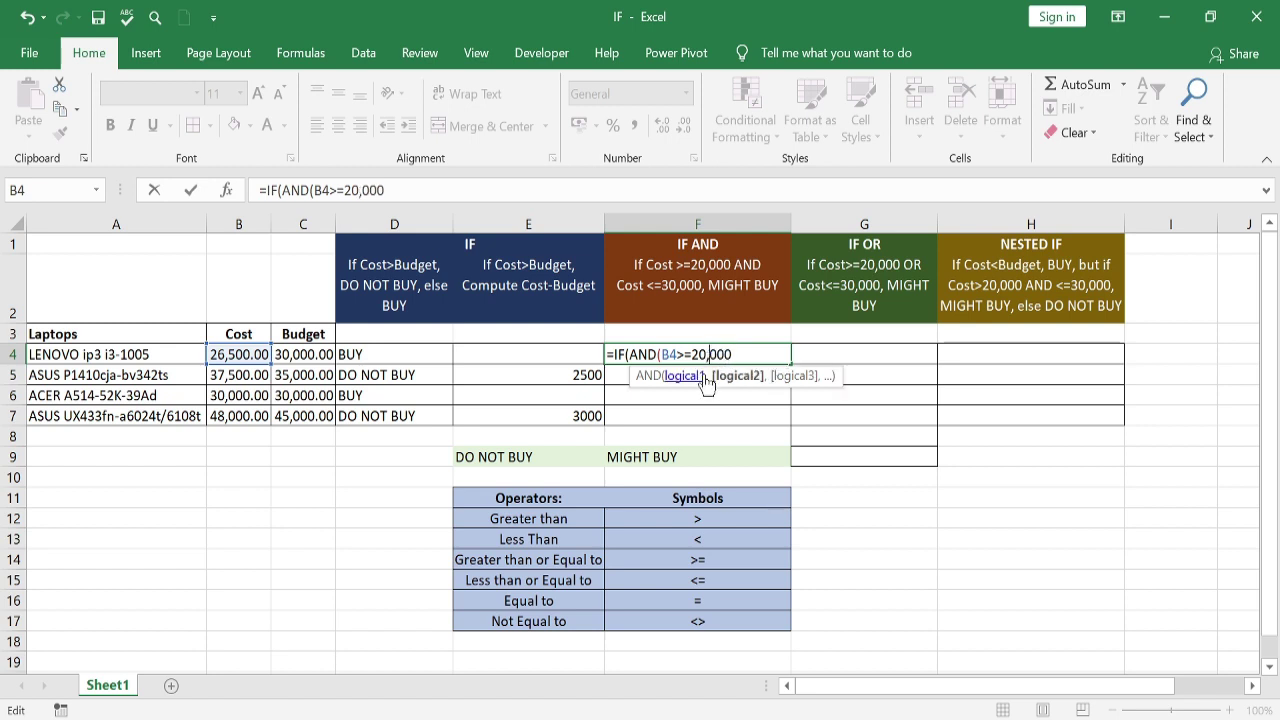
{"action": "key", "text": "BackSpace"}
Add B4<=30000 as the second AND condition in the F4 formula and close the AND function.
{"action": "left_click", "coordinate": [754, 354]}
{"action": "type", "text": ","}
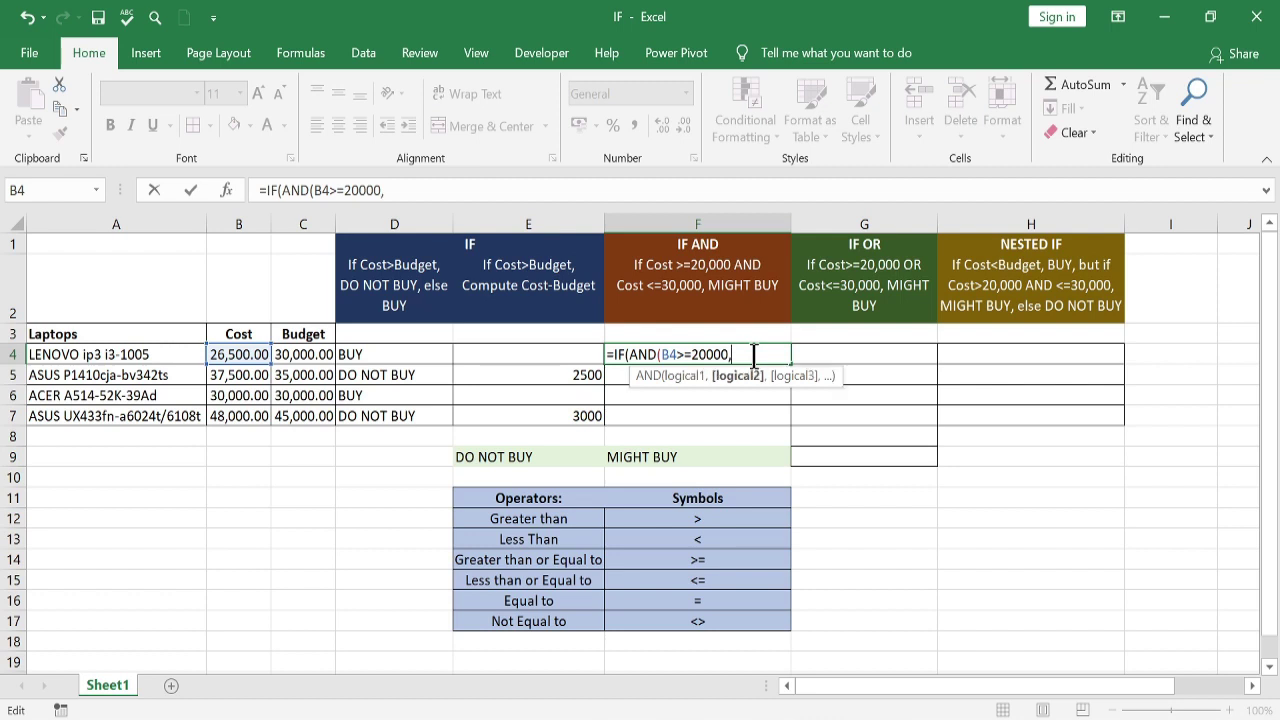
{"action": "left_click_drag", "start_coordinate": [660, 354], "coordinate": [742, 350]}
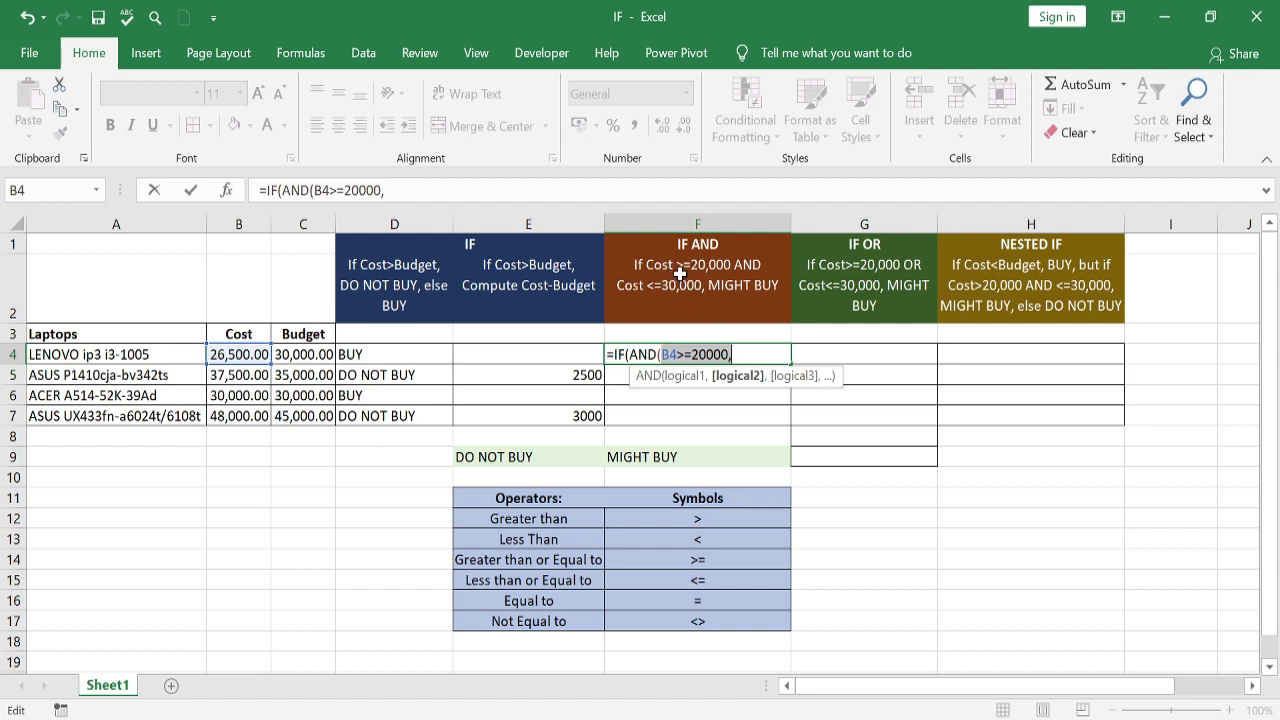
{"action": "left_click", "coordinate": [762, 350]}
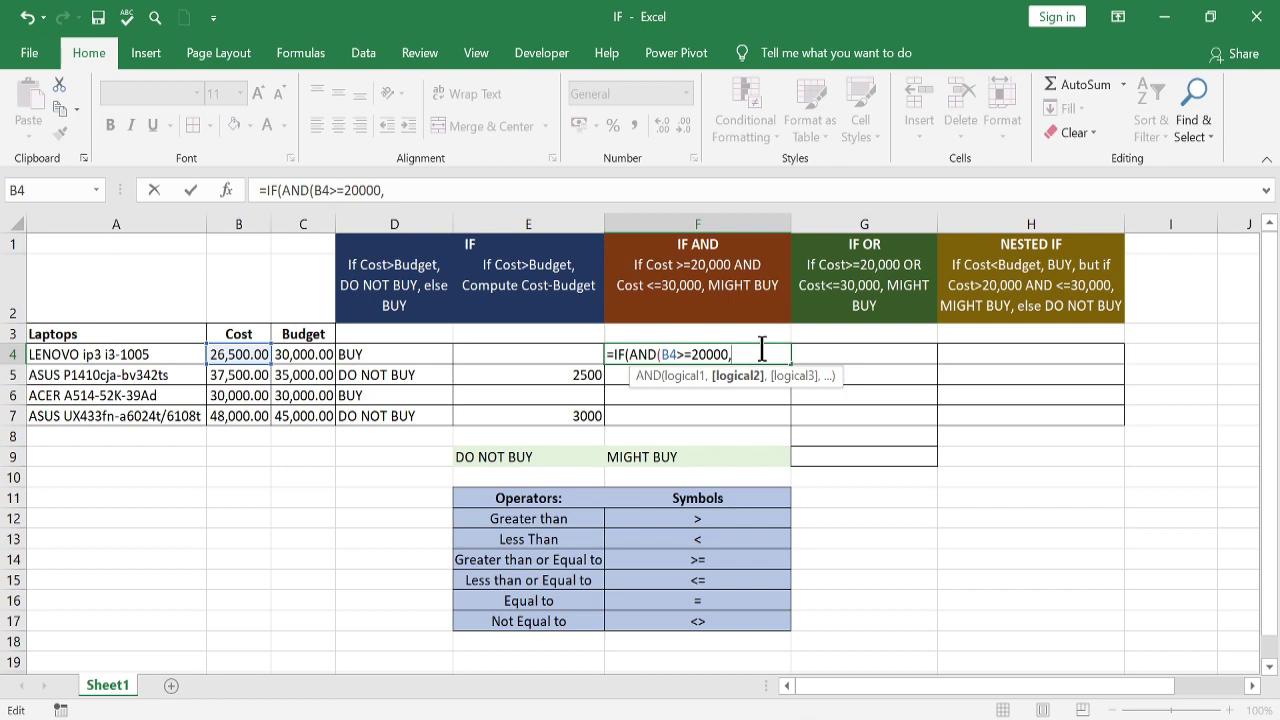
{"action": "left_click", "coordinate": [255, 356]}
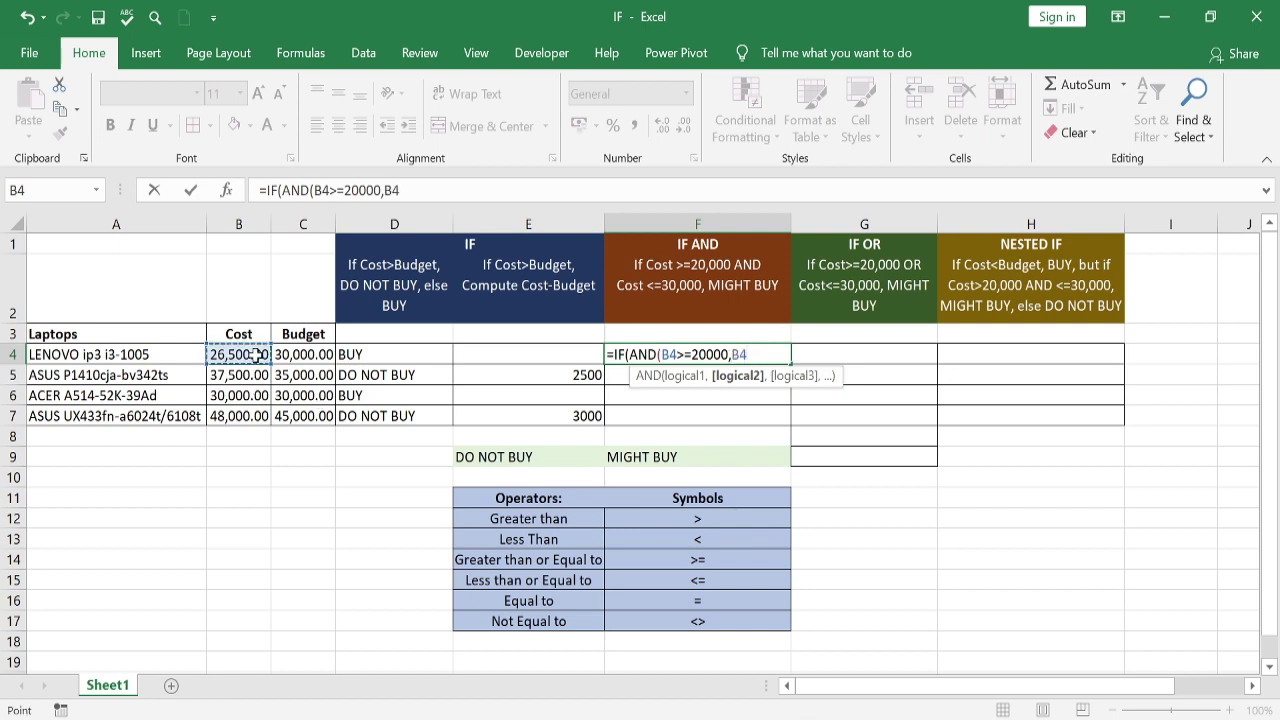
{"action": "type", "text": "<=30000"}
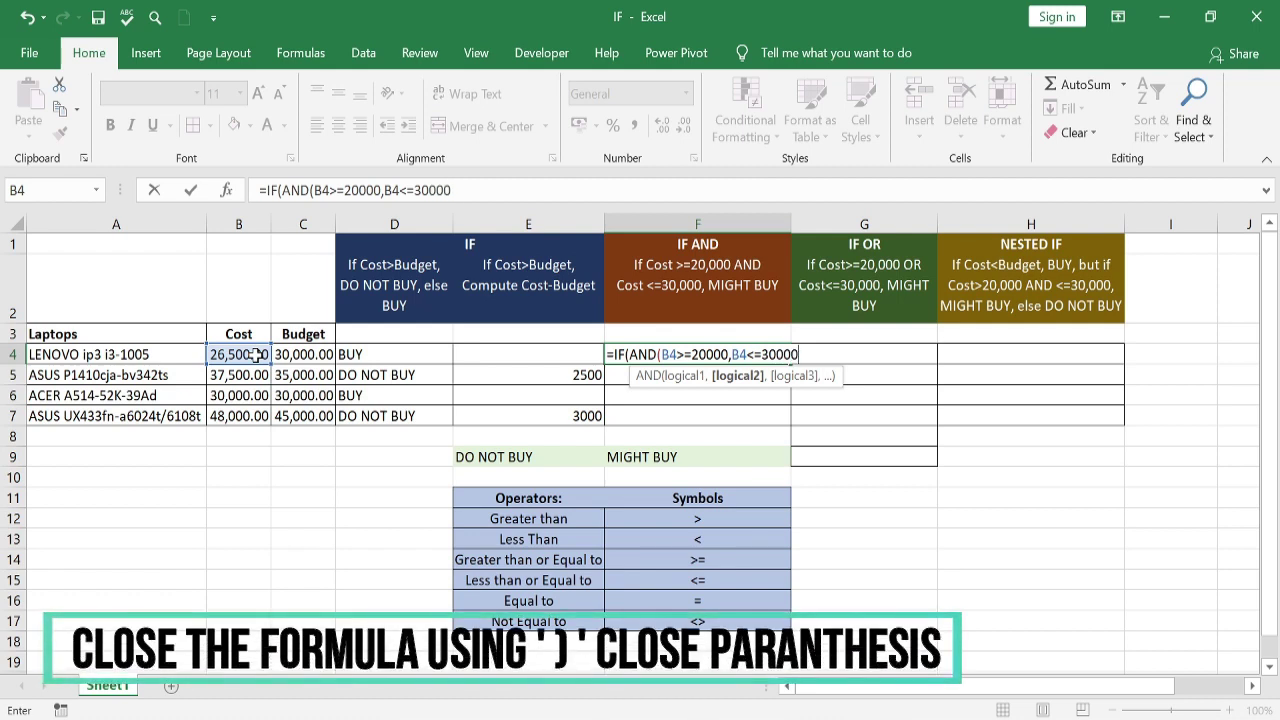
{"action": "type", "text": ")"}
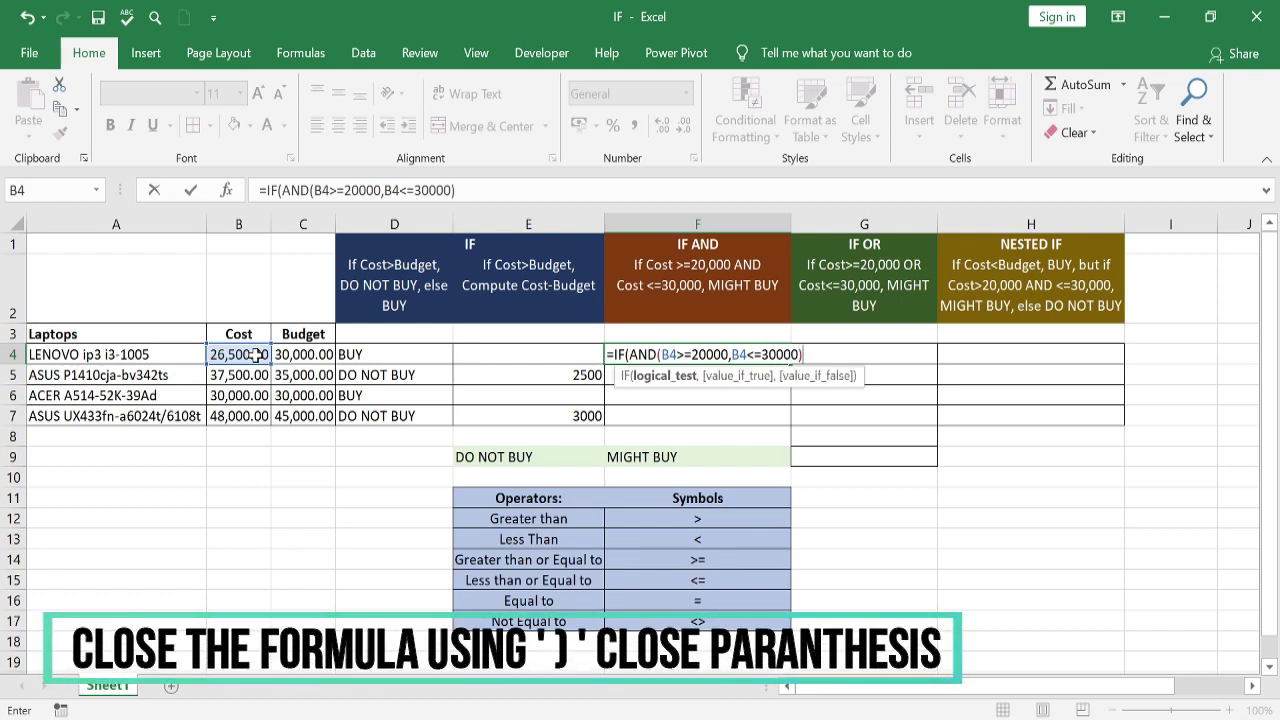
Complete the F4 formula with "MIGHT BUY" as the value if true and an empty string "" as the value if false.
{"action": "left_click_drag", "start_coordinate": [629, 355], "coordinate": [815, 356]}
{"action": "left_click", "coordinate": [816, 356]}
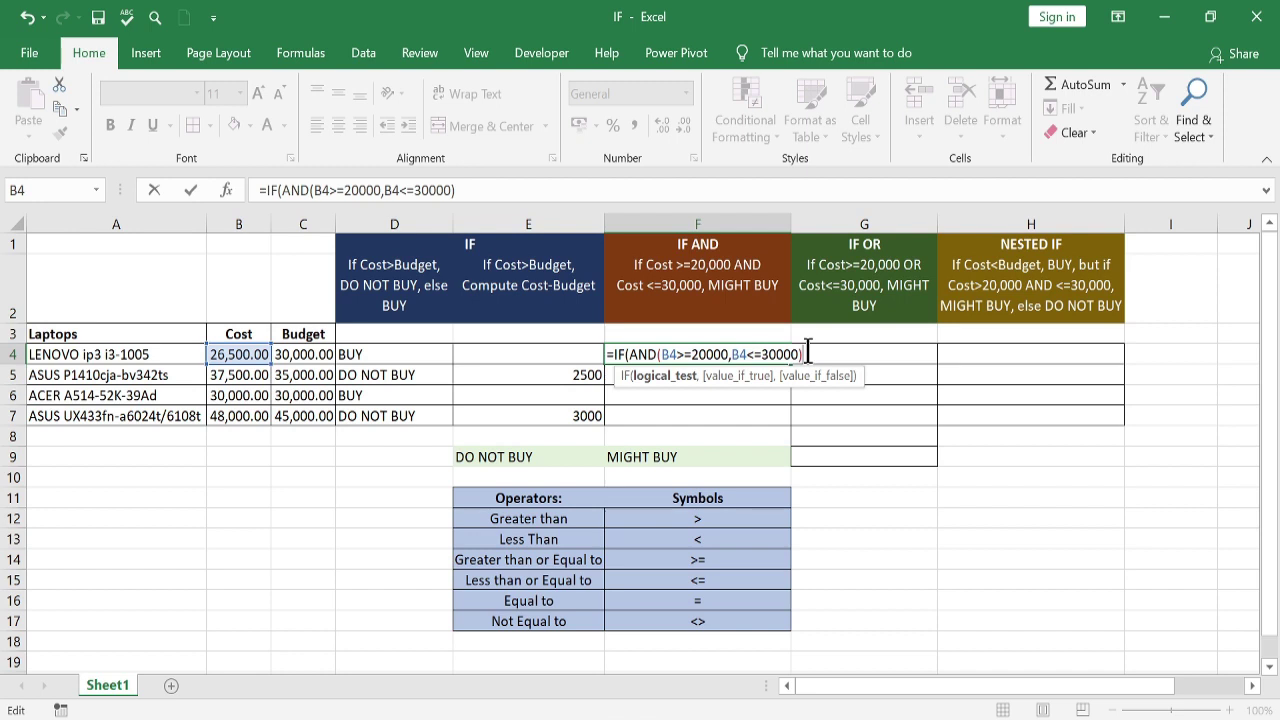
{"action": "type", "text": ","}
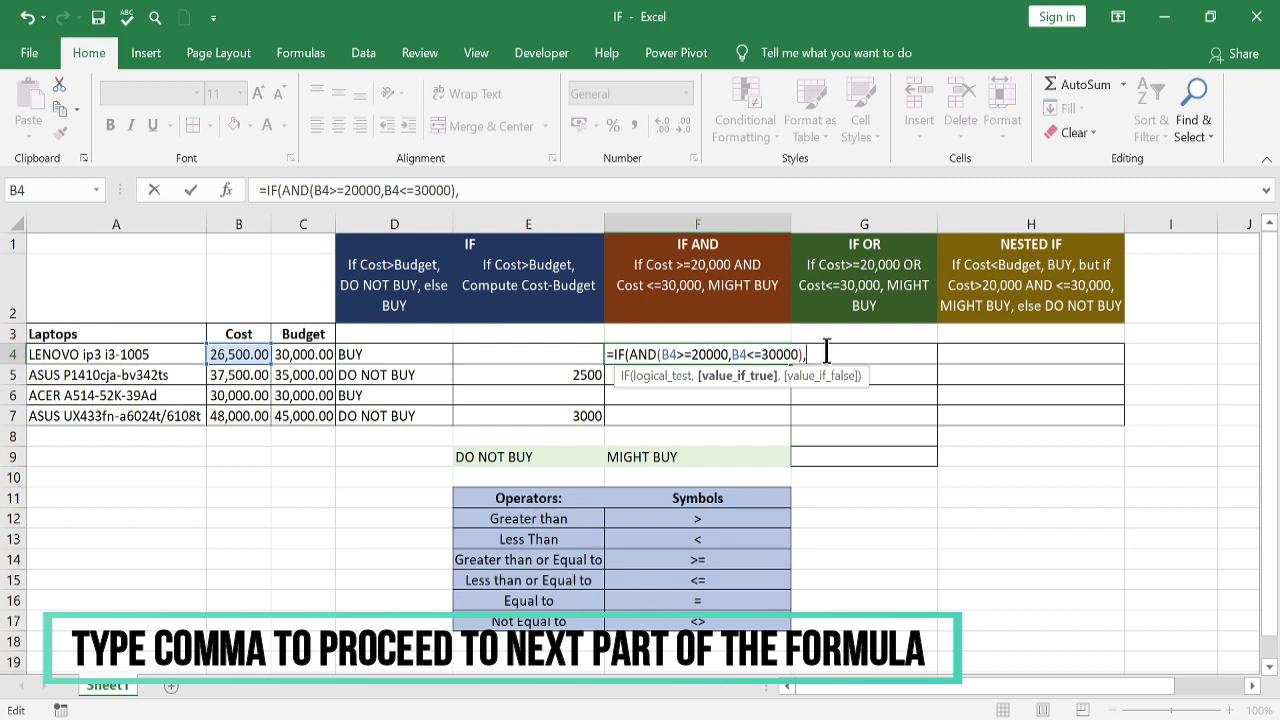
{"action": "type", "text": "\"MIGHT"}
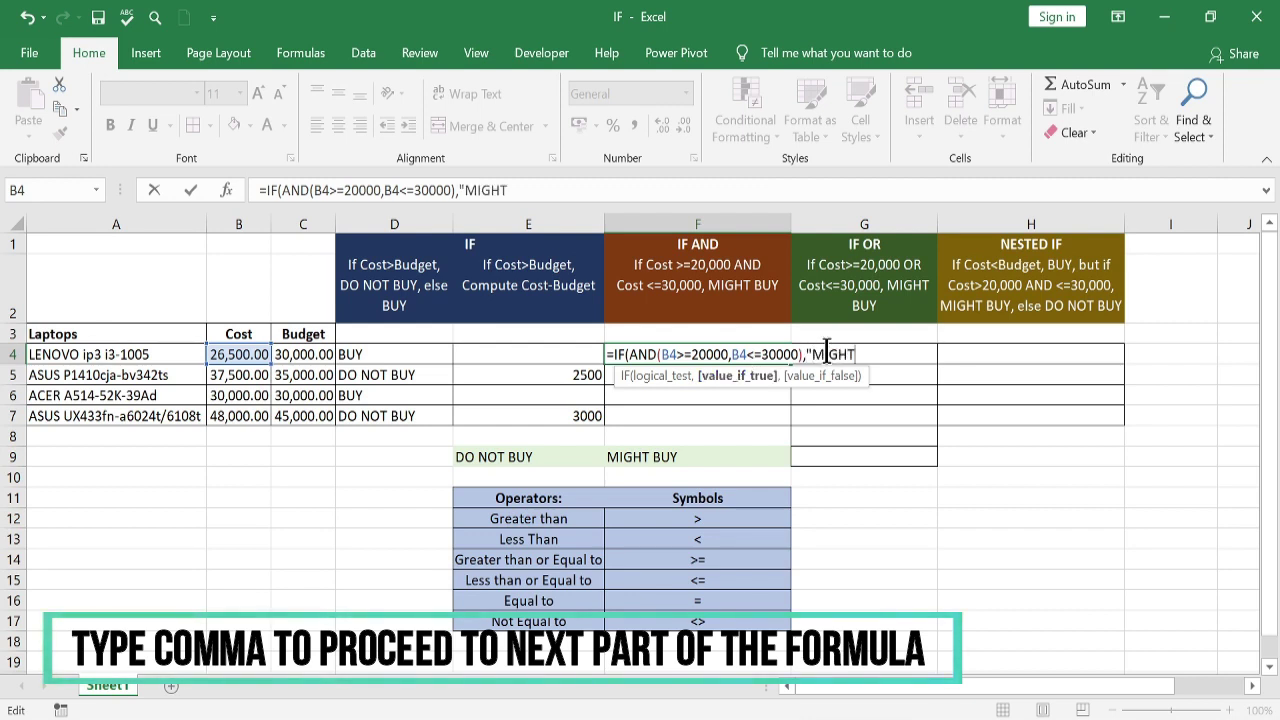
{"action": "type", "text": " BUY\""}
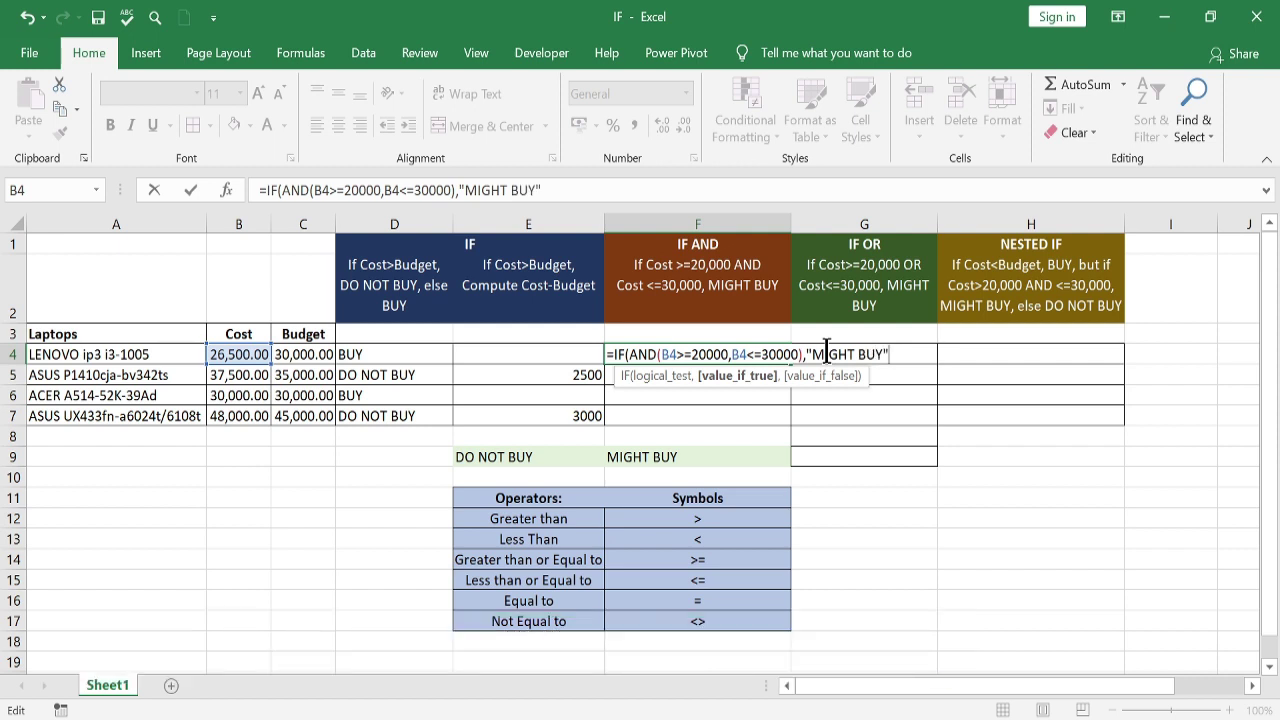
{"action": "type", "text": ","}
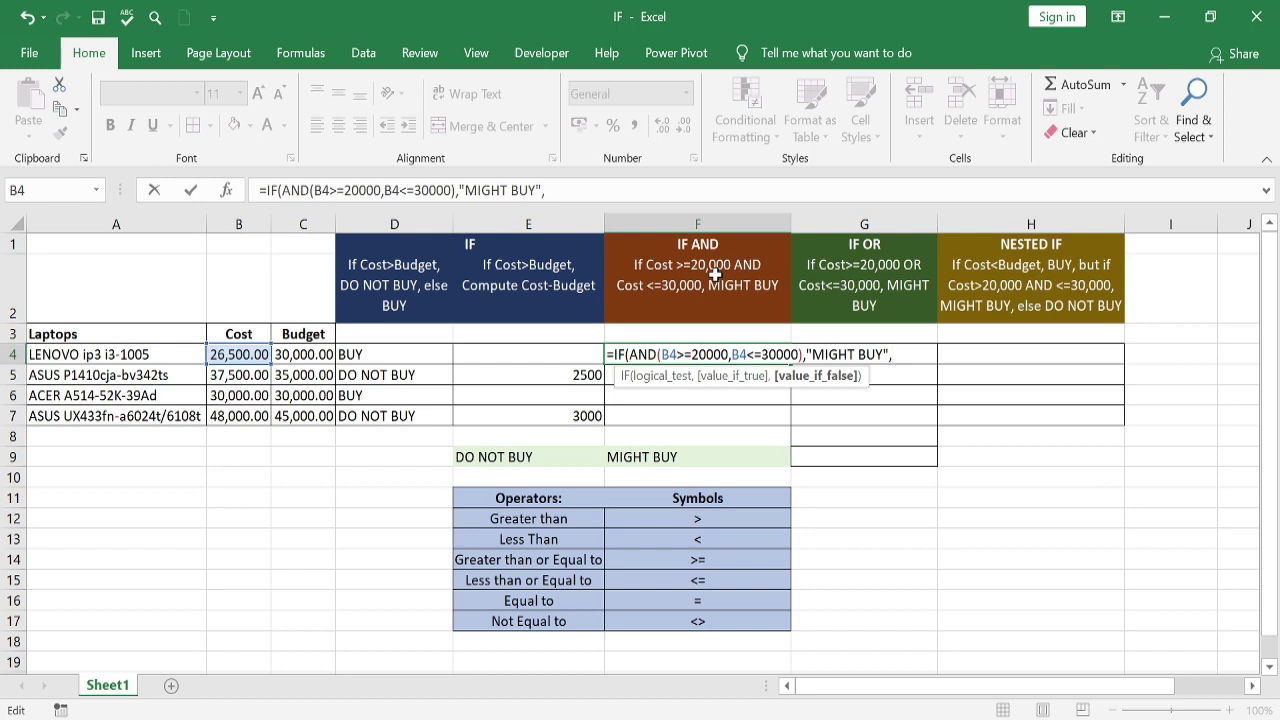
{"action": "type", "text": "\"\")"}
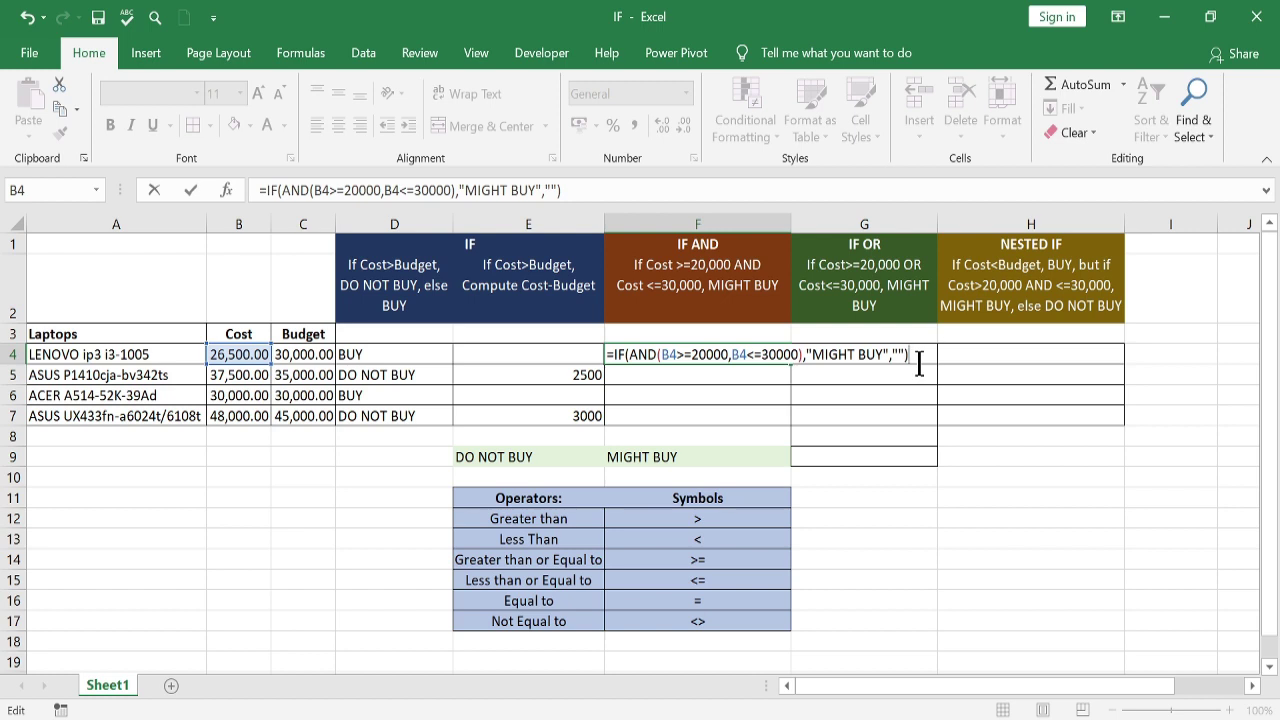
{"action": "left_click", "coordinate": [628, 355]}
{"action": "left_click_drag", "start_coordinate": [629, 355], "coordinate": [923, 360]}
{"action": "left_click", "coordinate": [925, 363]}
{"action": "key", "text": "Return"}
Fill the F4 IF AND formula down through F7.
{"action": "left_click", "coordinate": [735, 356]}
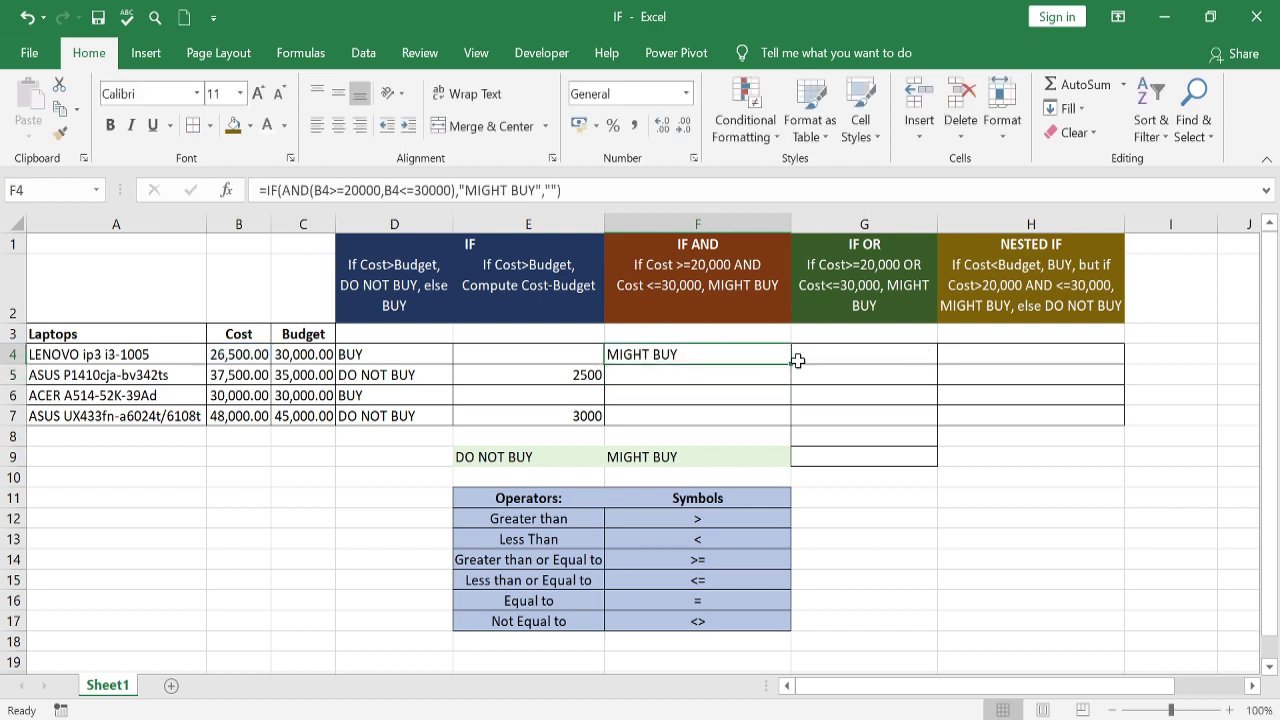
{"action": "left_click_drag", "start_coordinate": [790, 364], "coordinate": [788, 430]}
{"action": "left_click", "coordinate": [694, 357]}
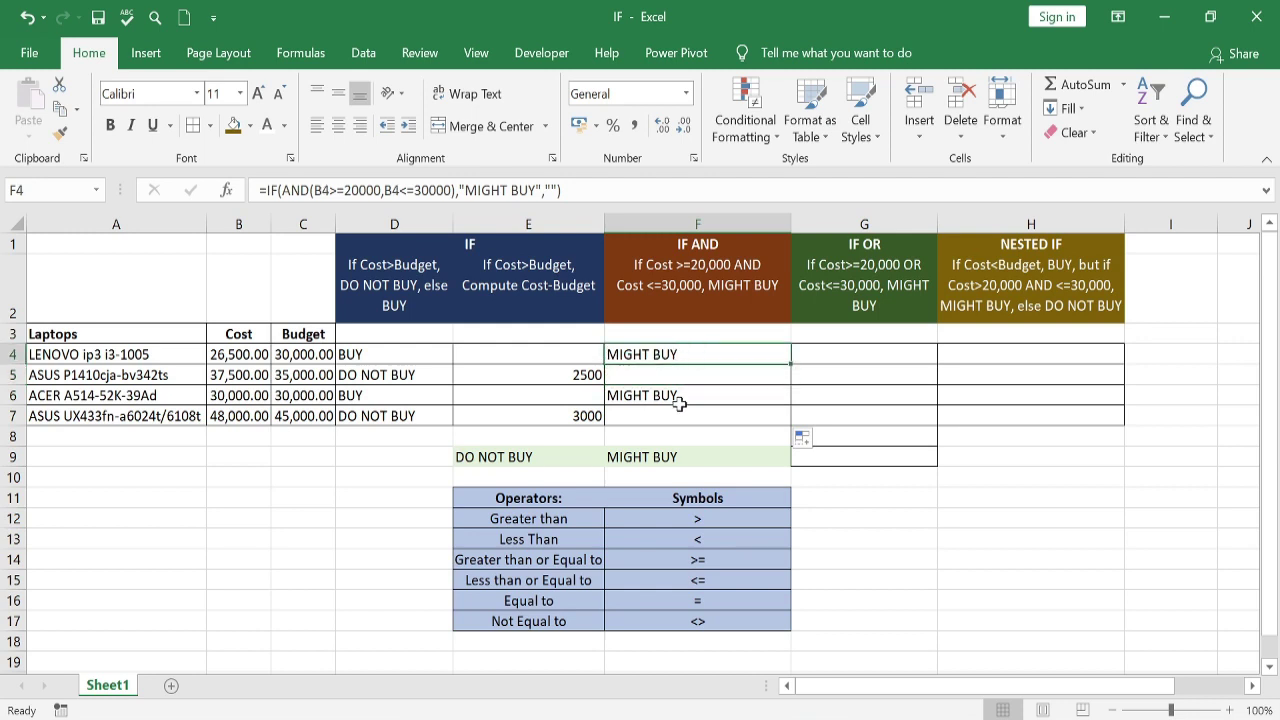
Enter the note 20000 TO 30000, "MIGHT BUY", BLANK in F8 below the IF AND results.
{"action": "left_click", "coordinate": [659, 438]}
{"action": "type", "text": "20"}
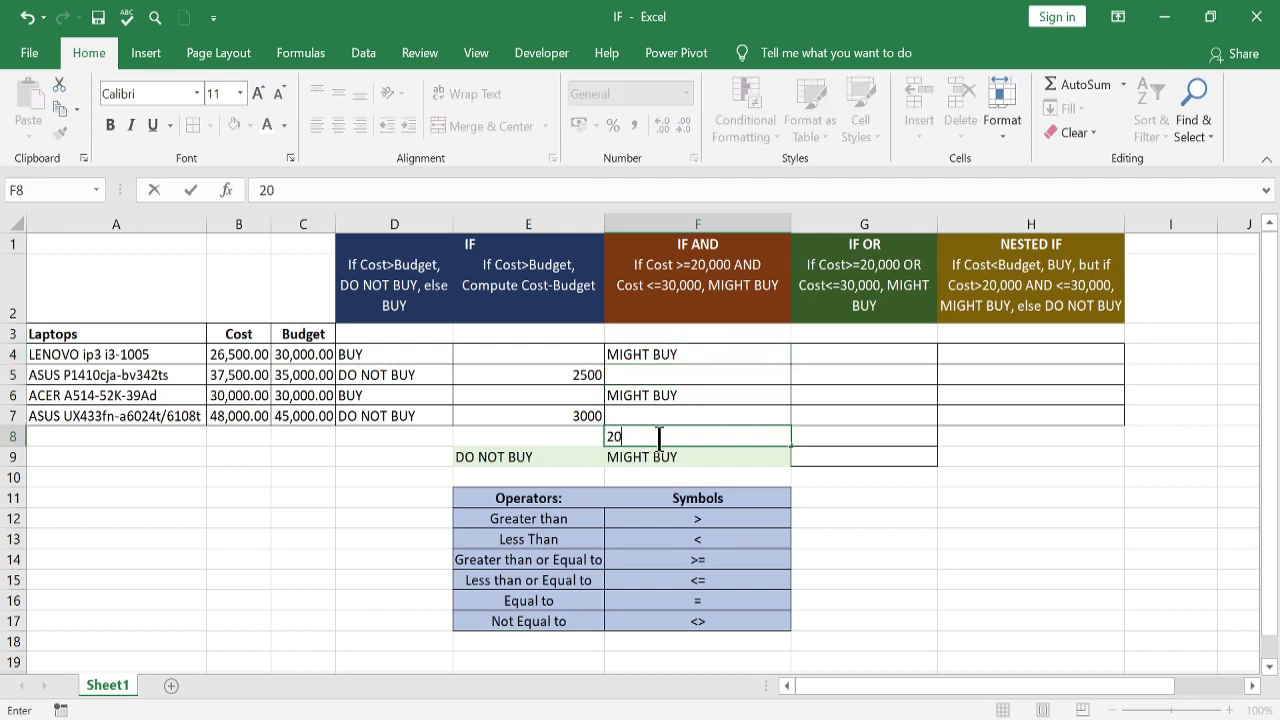
{"action": "type", "text": "000 TO 30000, \"MIGHT"}
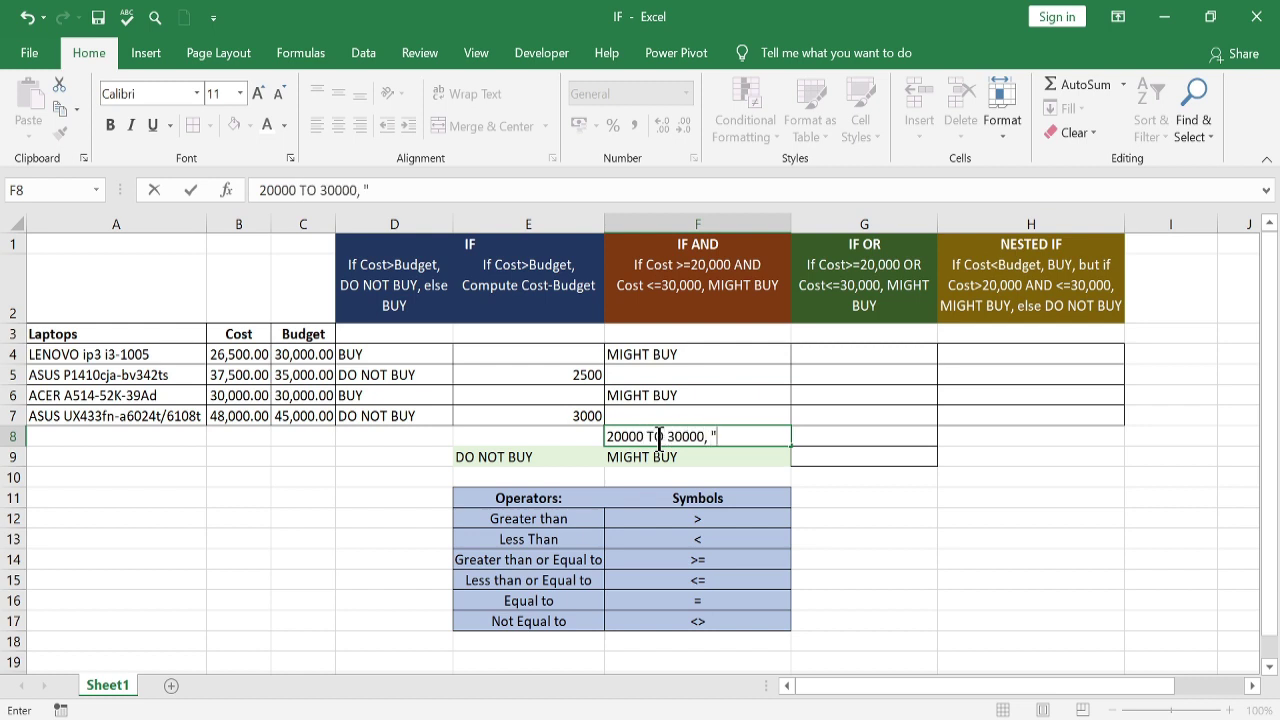
{"action": "type", "text": " BUY\","}
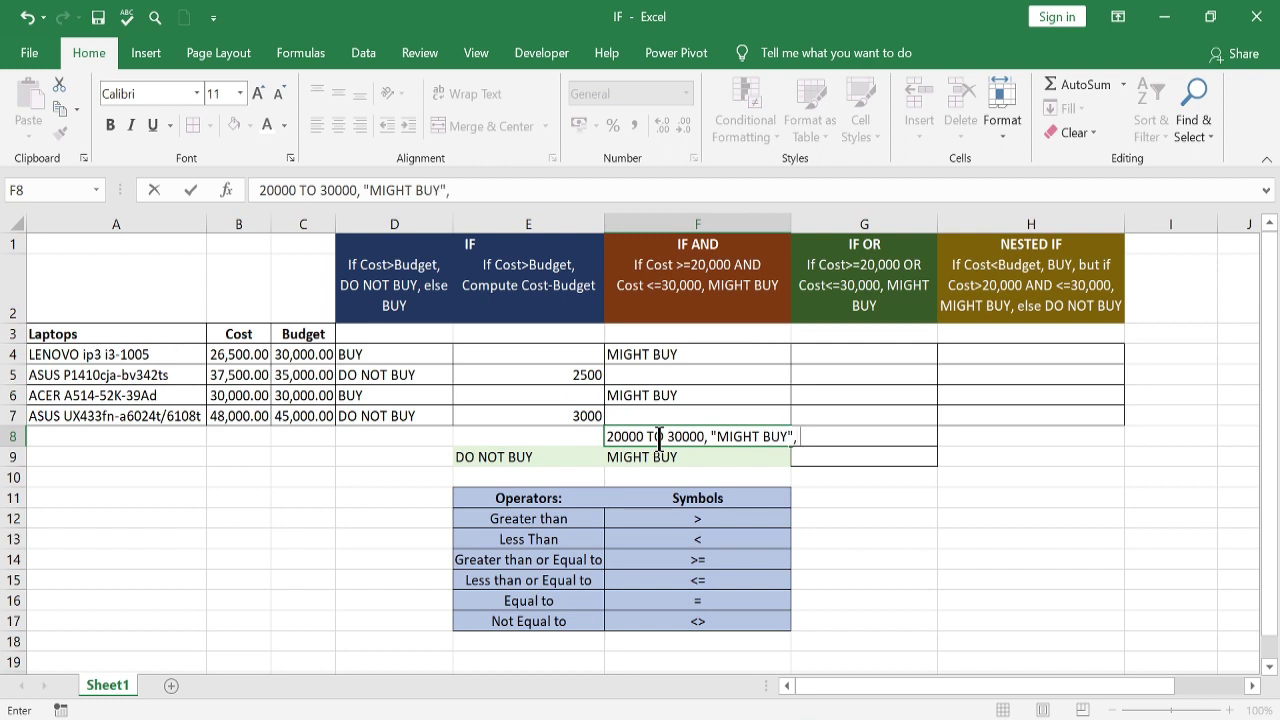
{"action": "type", "text": " BLANK"}
{"action": "key", "text": "Return"}
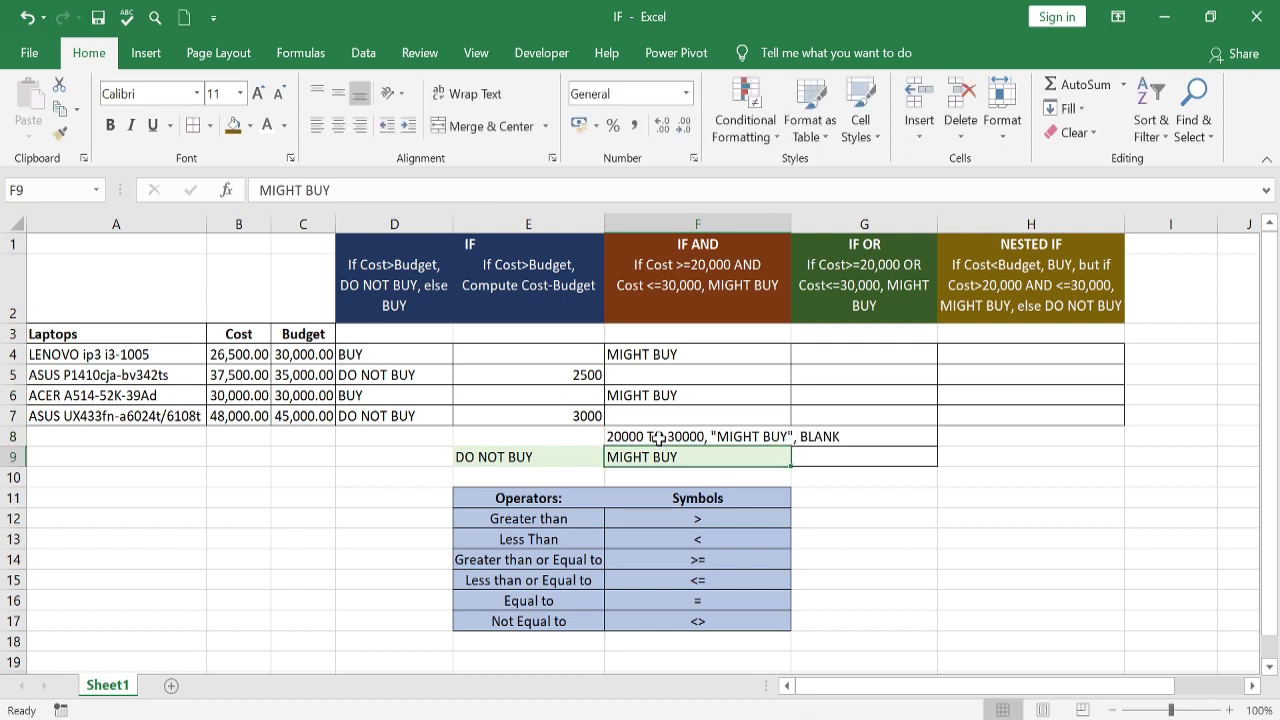
Check each IF AND result in F4:F7 against its laptop's cost and the rule noted in F8.
{"action": "left_click", "coordinate": [730, 437]}
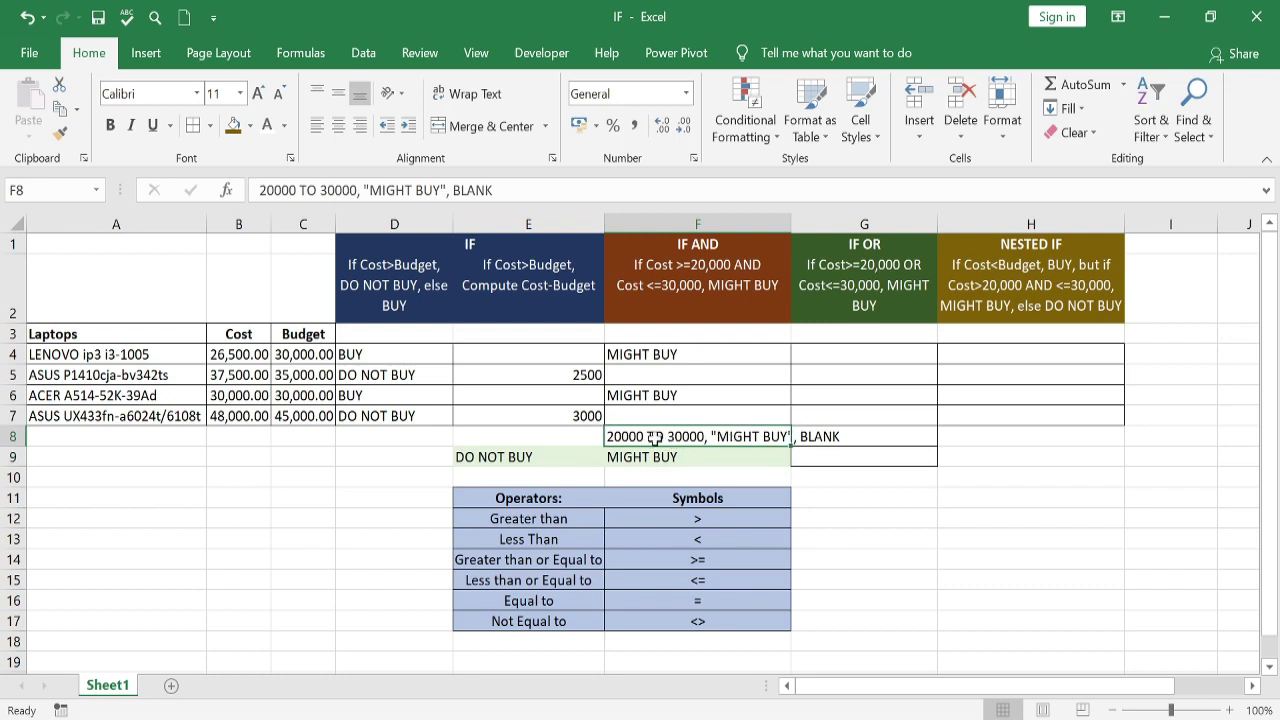
{"action": "left_click", "coordinate": [665, 360]}
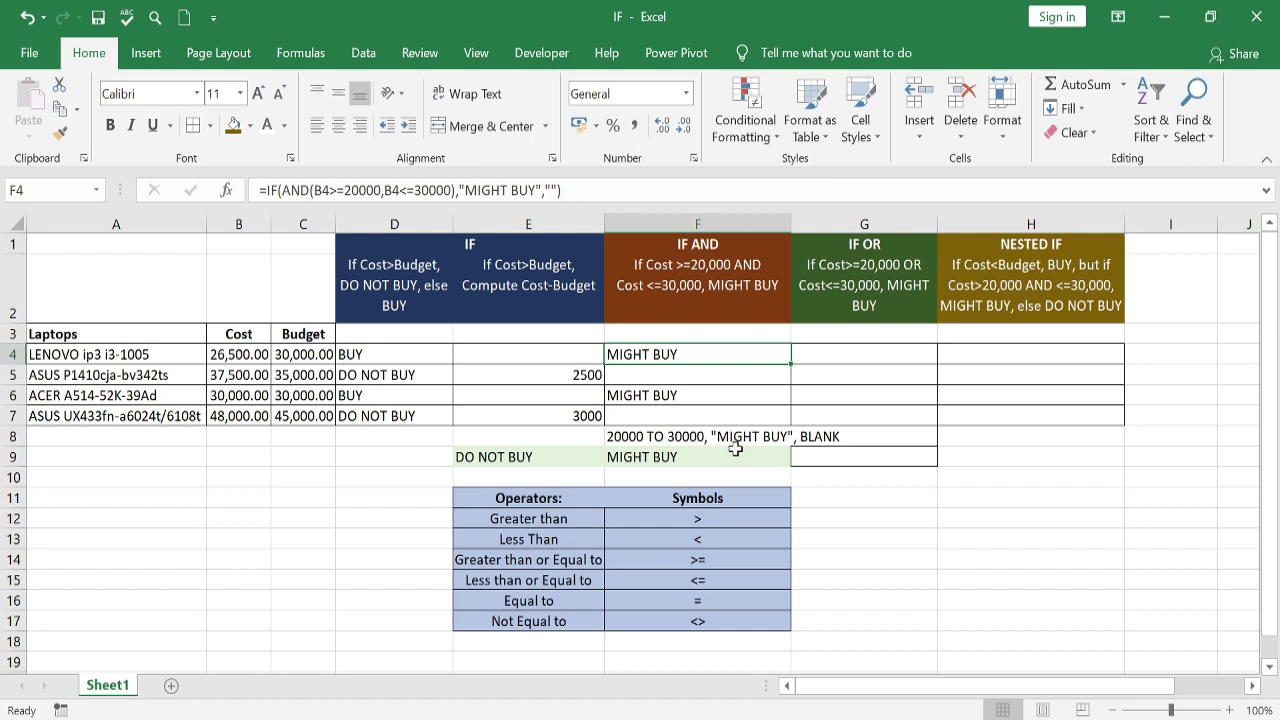
{"action": "left_click", "coordinate": [233, 372]}
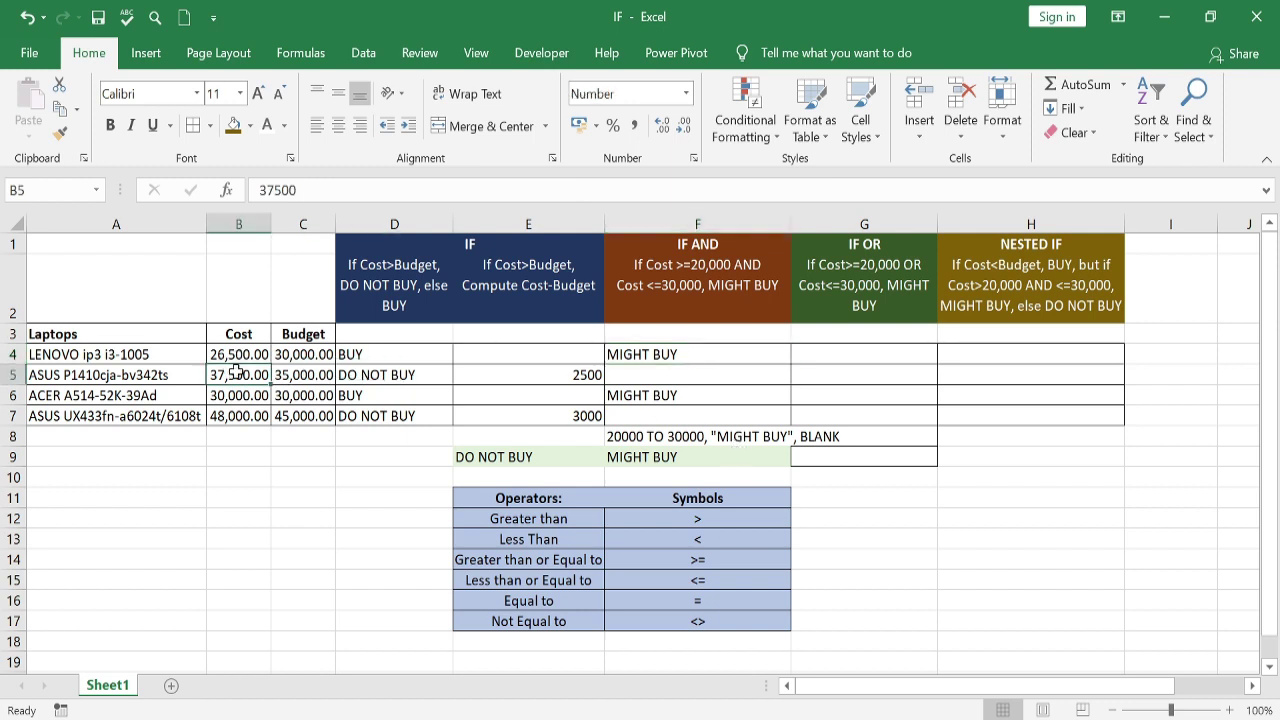
{"action": "left_click", "coordinate": [645, 376]}
{"action": "left_click", "coordinate": [248, 396]}
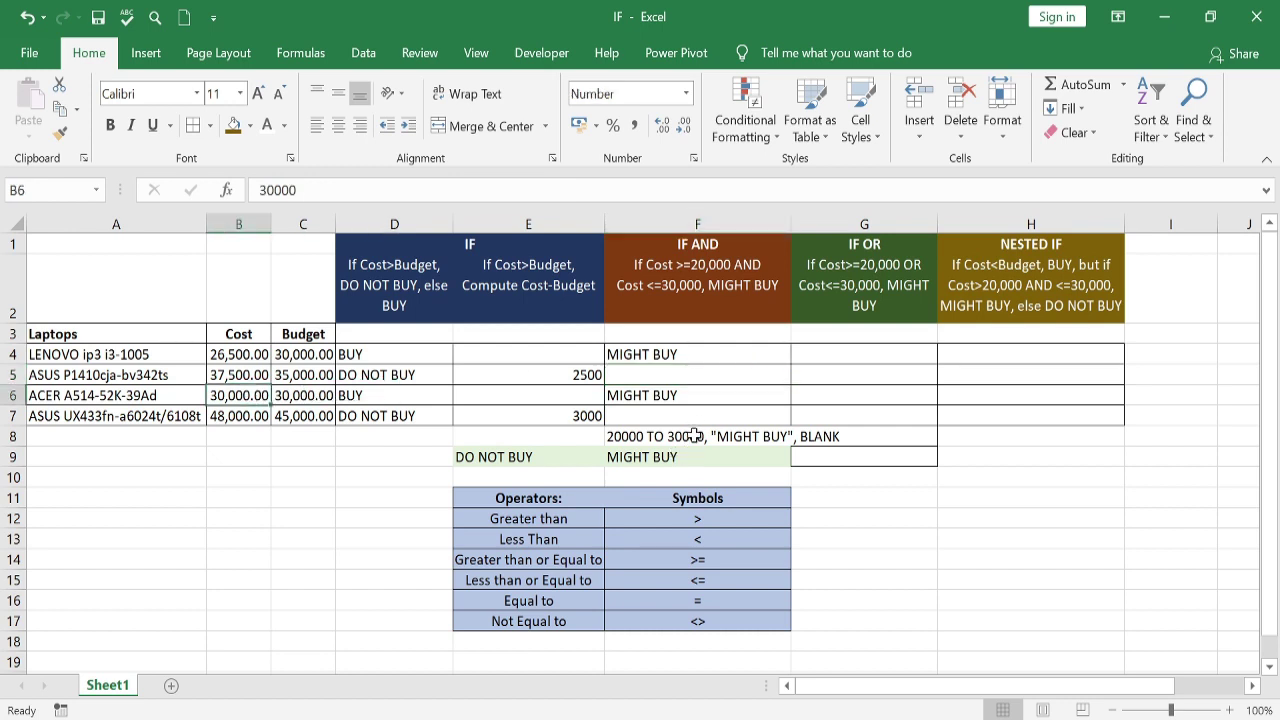
{"action": "left_click", "coordinate": [678, 398]}
{"action": "left_click", "coordinate": [256, 416]}
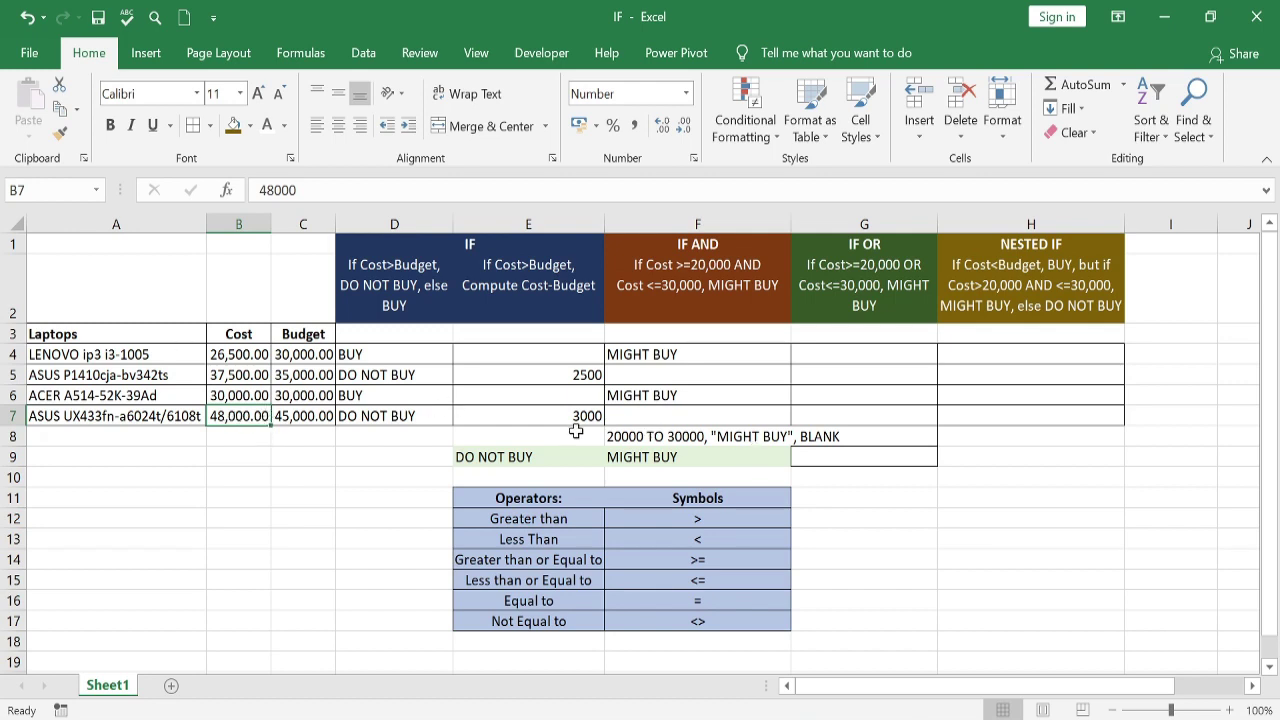
{"action": "left_click", "coordinate": [638, 419]}
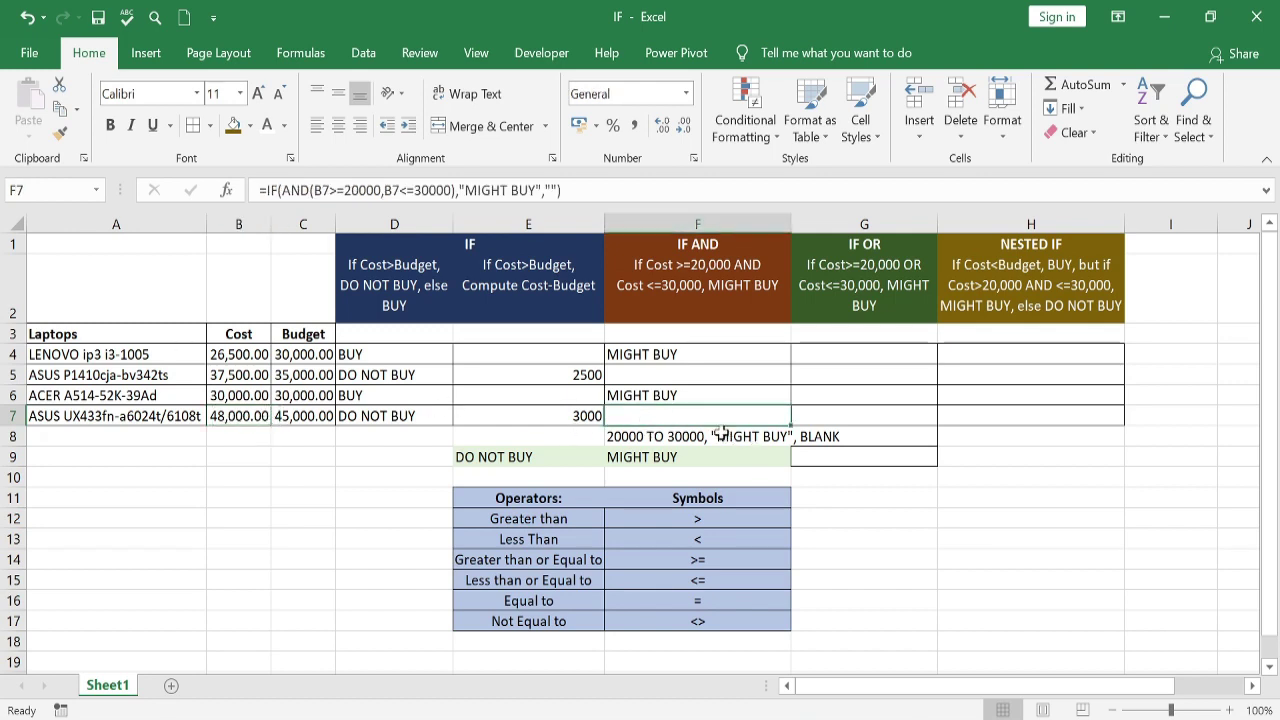
Compare the IF AND condition in F2 and the F4 formula with the IF OR condition in G2.
{"action": "left_click", "coordinate": [810, 344]}
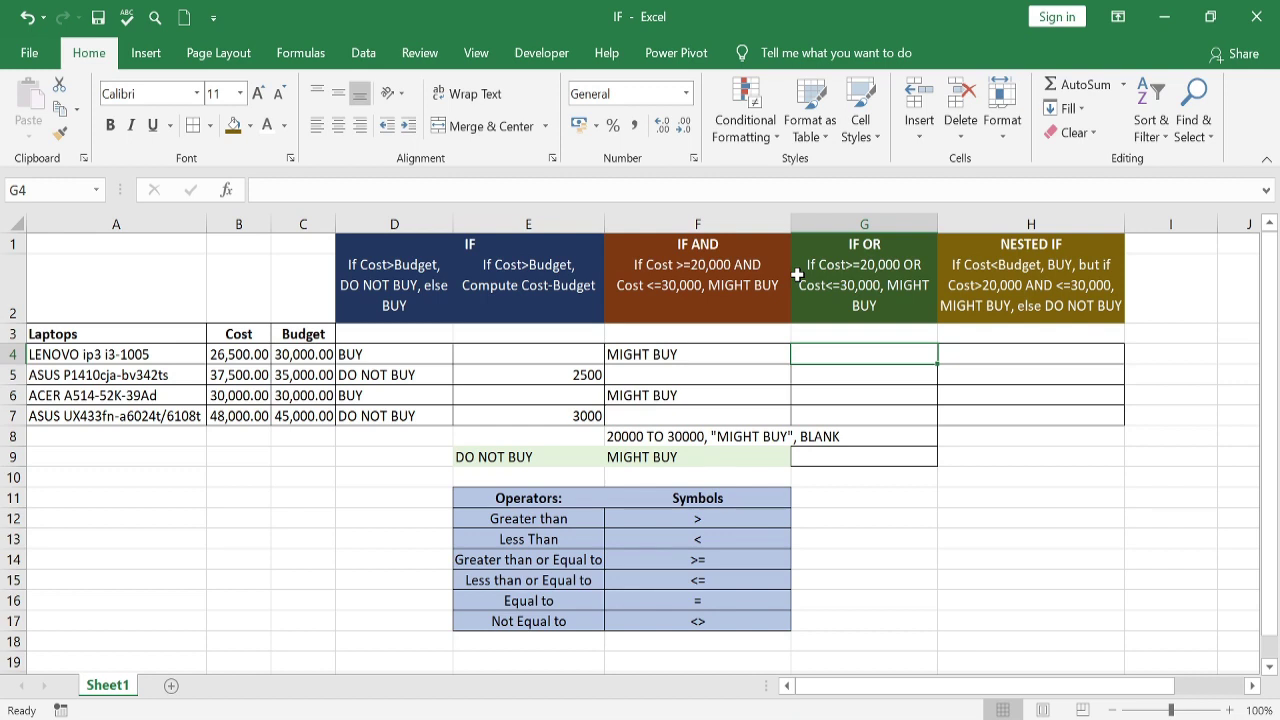
{"action": "double_click", "coordinate": [795, 354]}
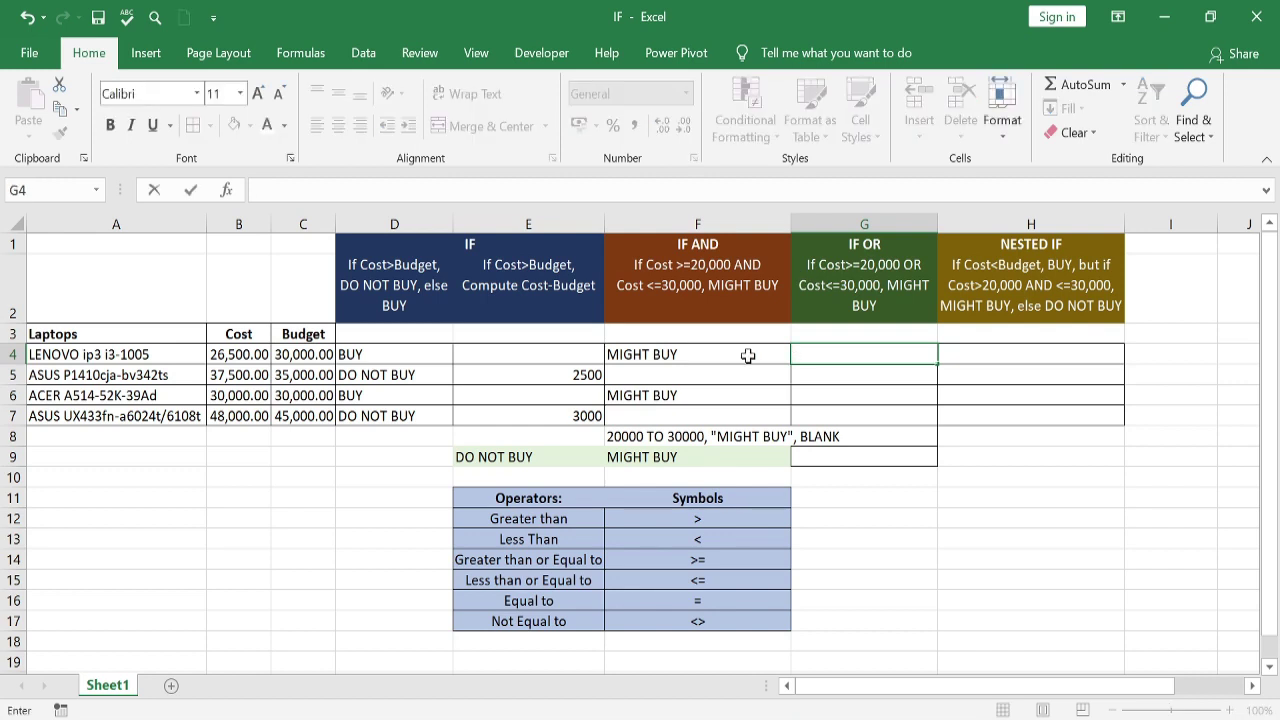
{"action": "key", "text": "Return"}
{"action": "left_click", "coordinate": [754, 356]}
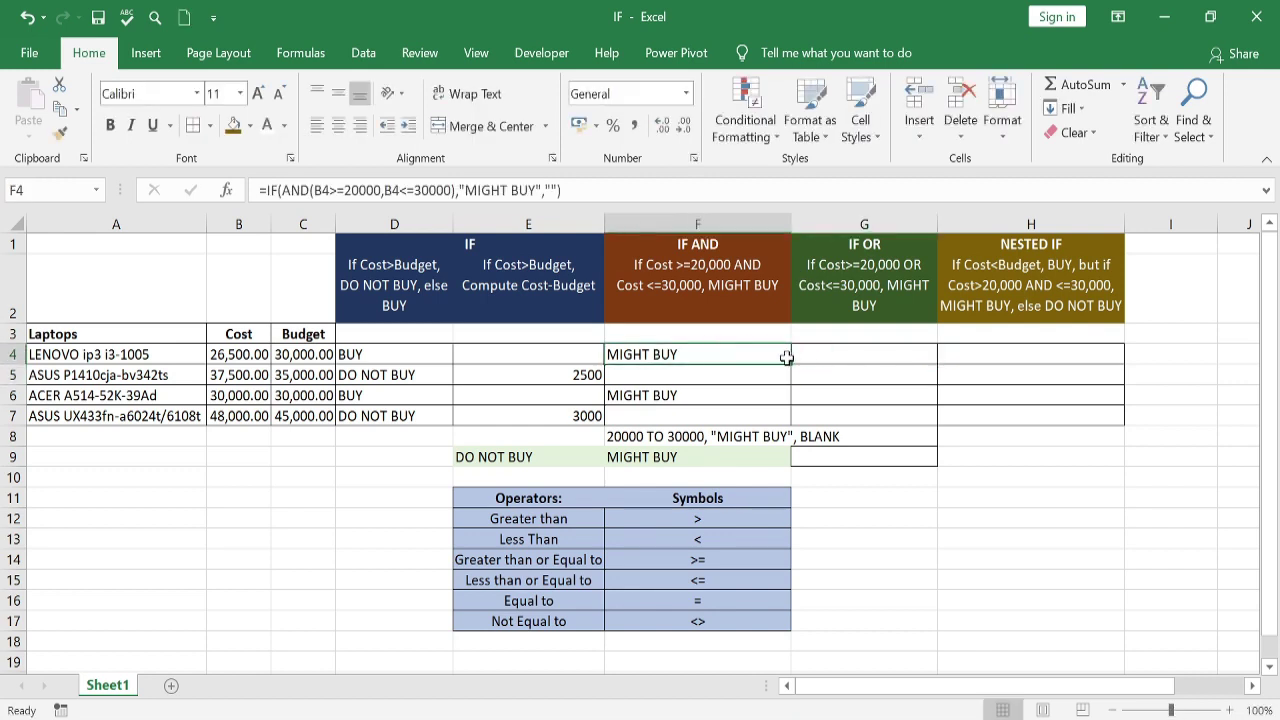
{"action": "left_click", "coordinate": [844, 353]}
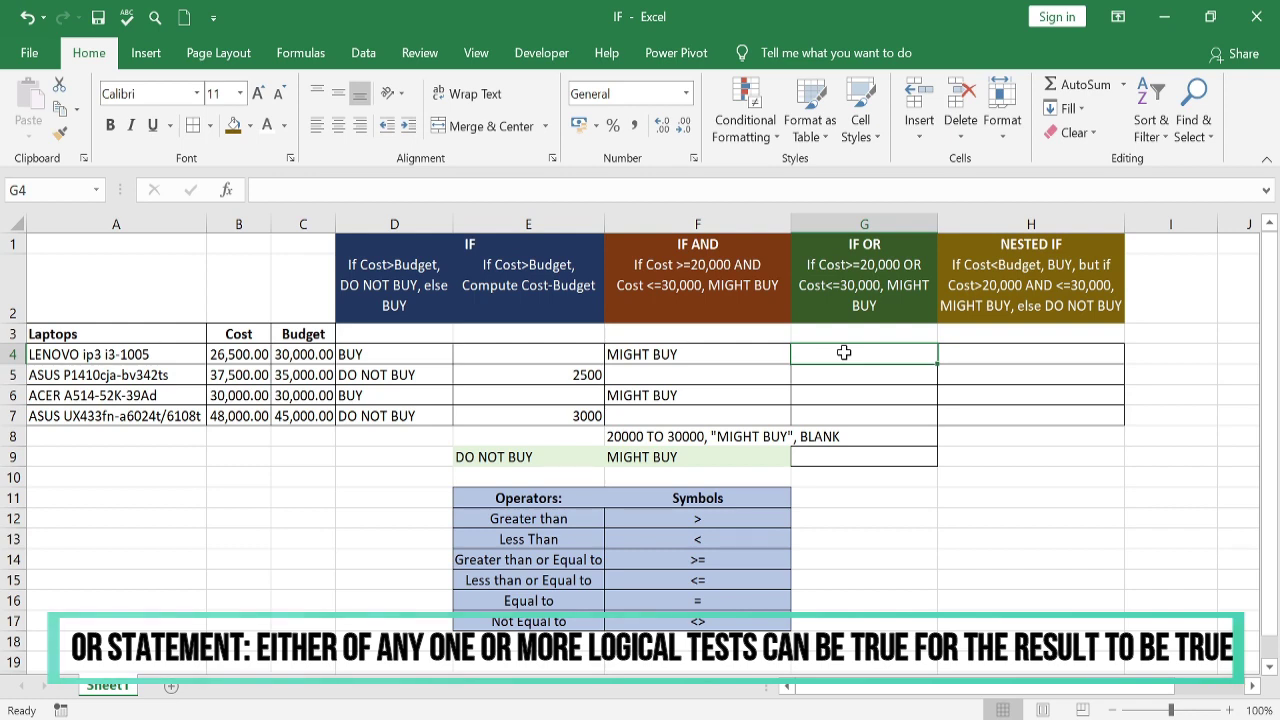
{"action": "left_click", "coordinate": [747, 359]}
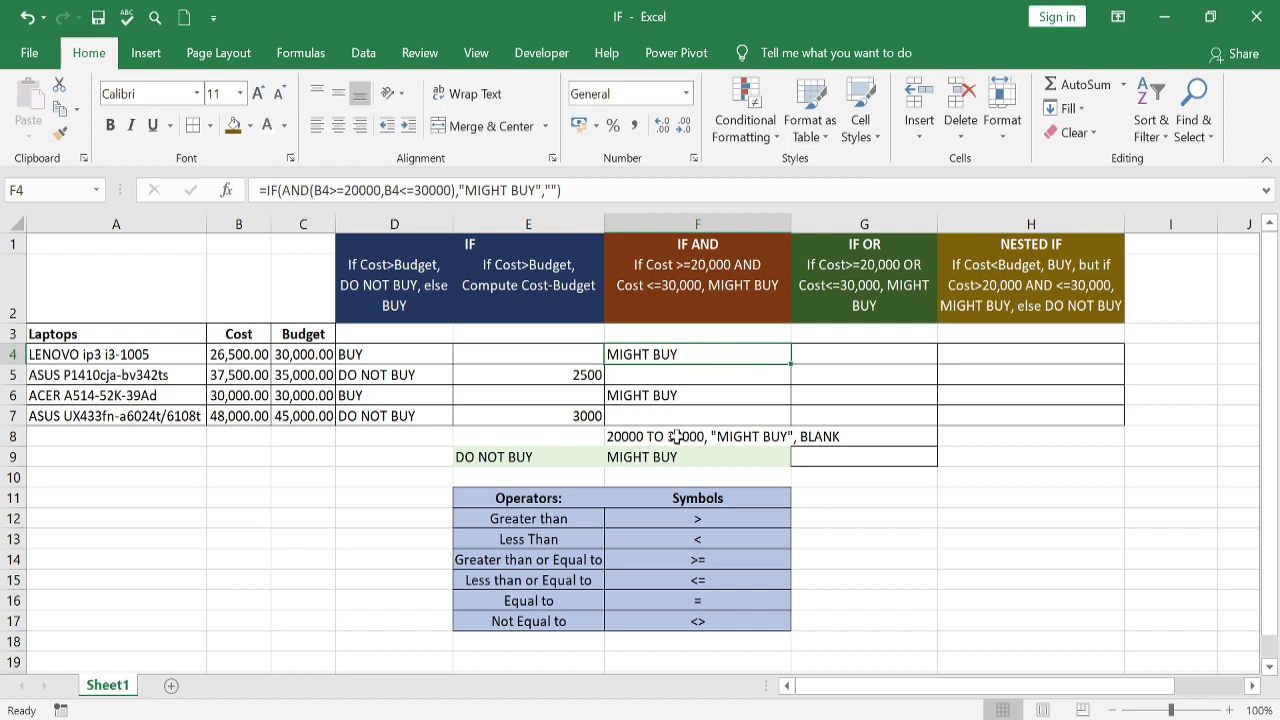
{"action": "left_click", "coordinate": [840, 354]}
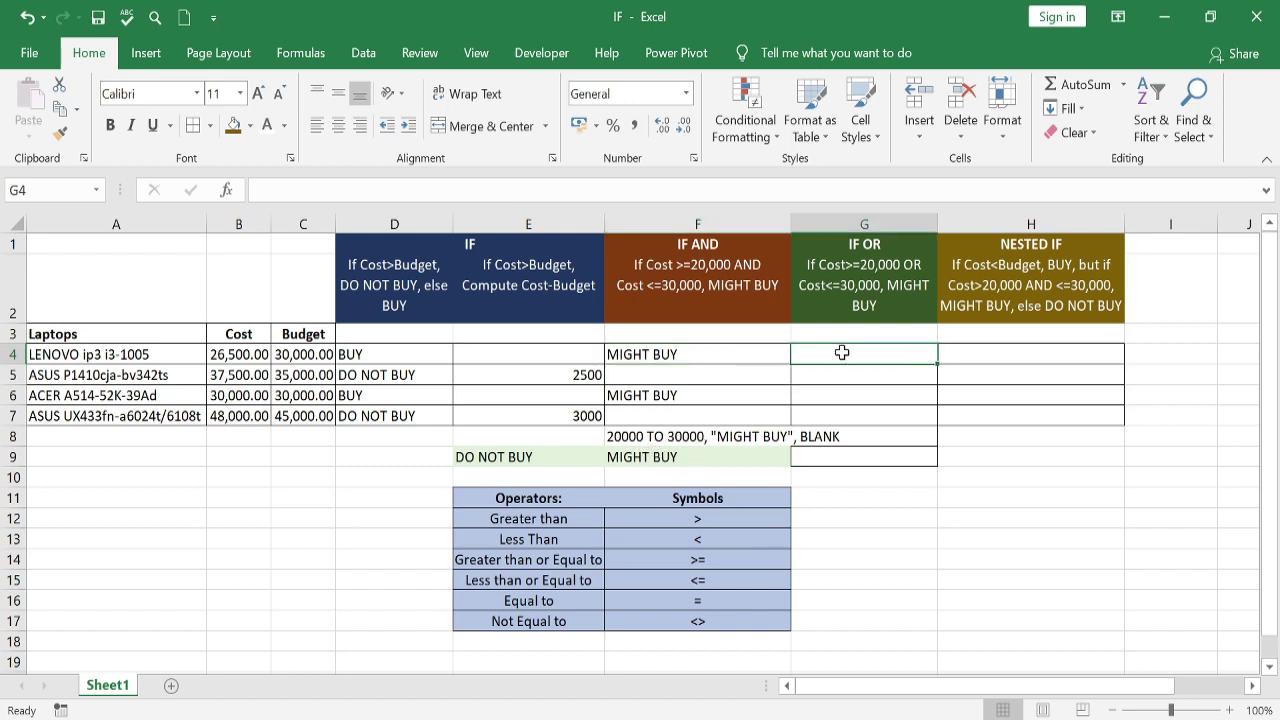
{"action": "left_click", "coordinate": [836, 291]}
{"action": "left_click", "coordinate": [682, 290]}
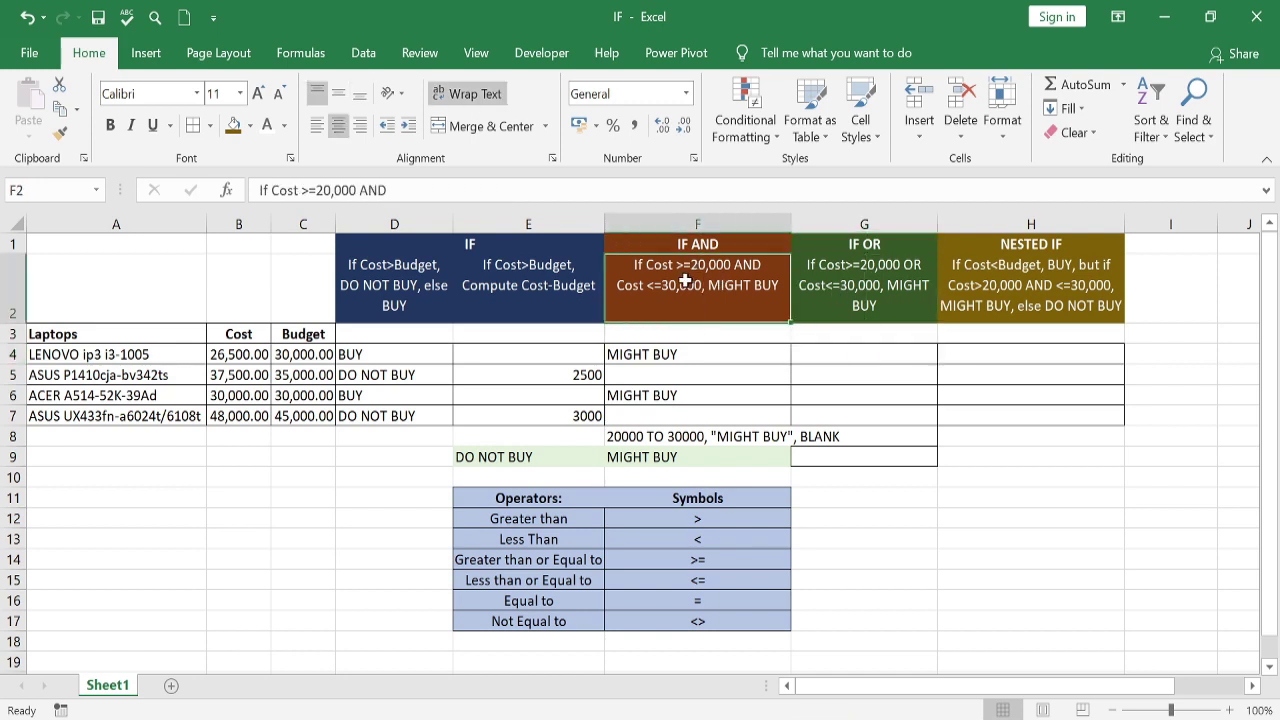
{"action": "left_click", "coordinate": [857, 288]}
{"action": "left_click", "coordinate": [729, 288]}
{"action": "key", "text": "Right"}
{"action": "left_click", "coordinate": [738, 296]}
{"action": "left_click", "coordinate": [886, 295]}
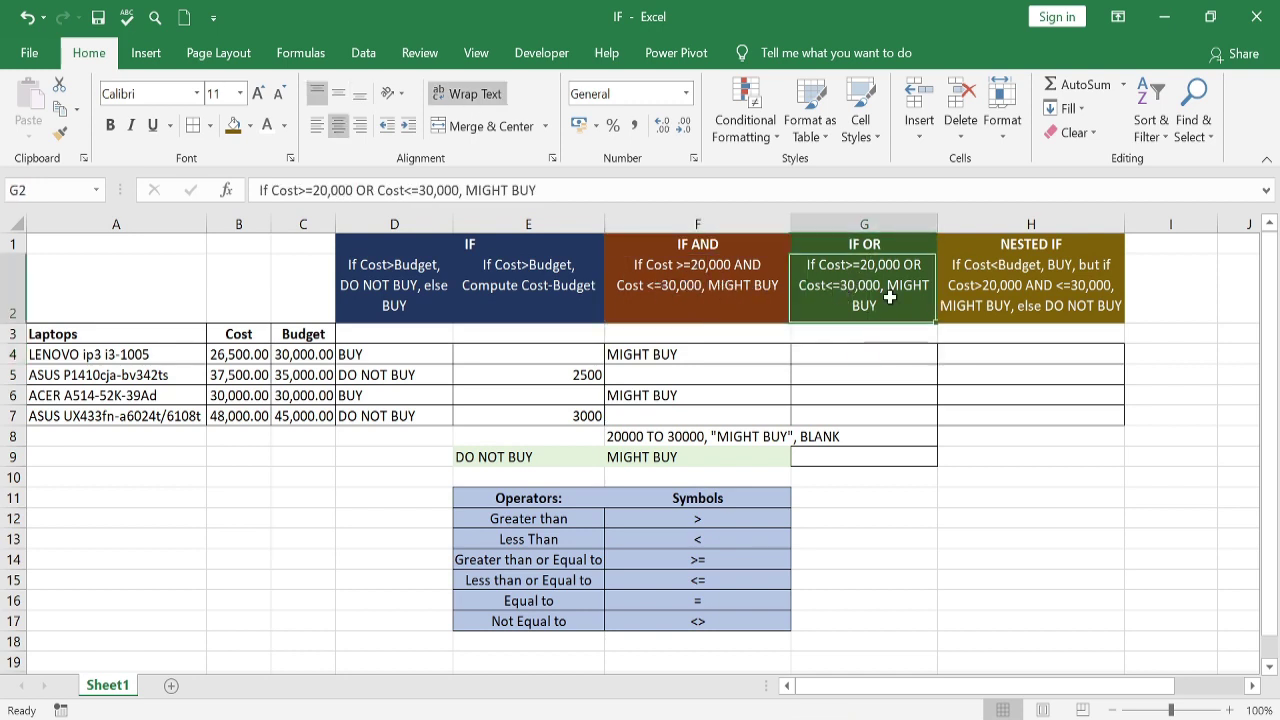
Try copying cell F4 with its IF AND formula into G4.
{"action": "left_click", "coordinate": [735, 353]}
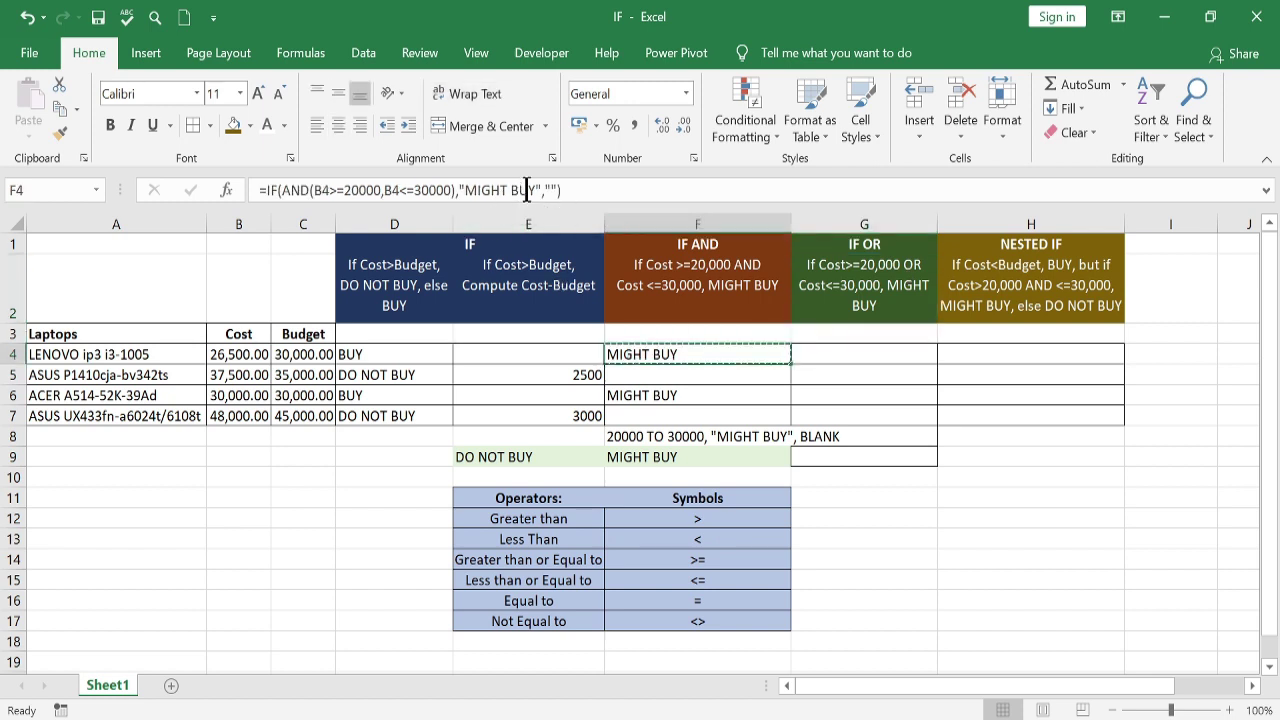
{"action": "key", "text": "ctrl+c"}
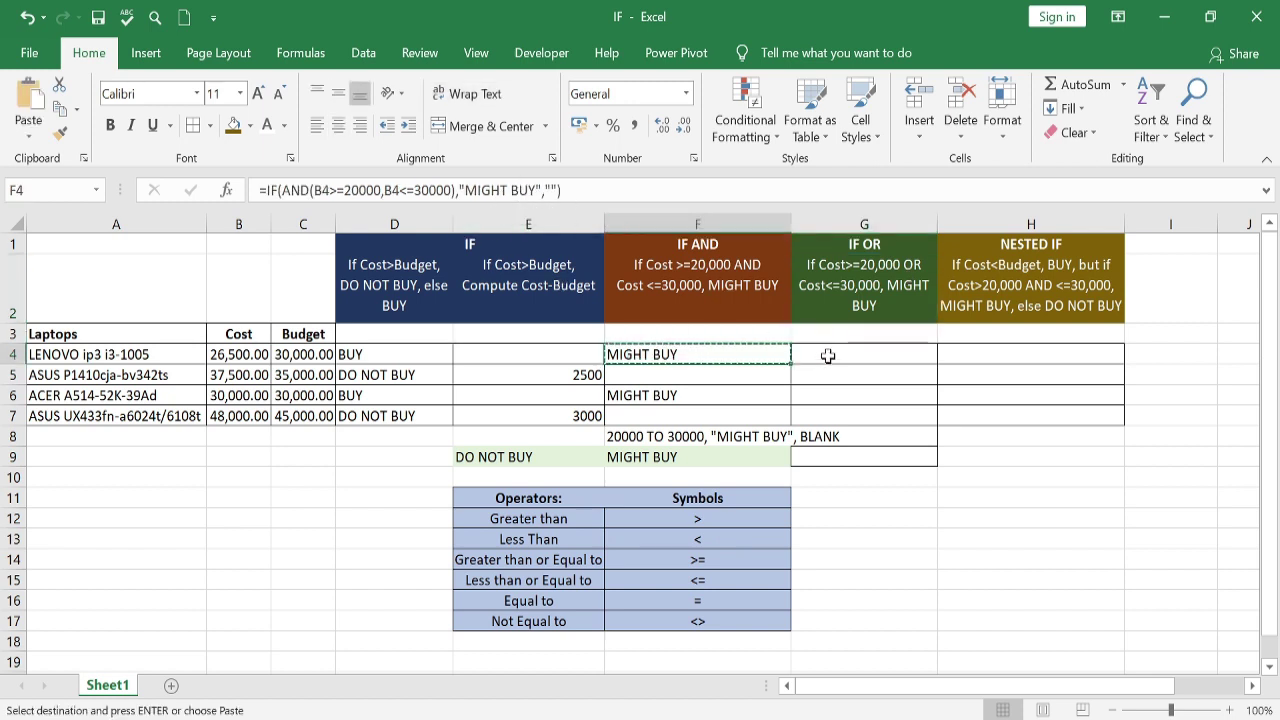
{"action": "left_click", "coordinate": [592, 199]}
{"action": "key", "text": "Return"}
{"action": "key", "text": "Up"}
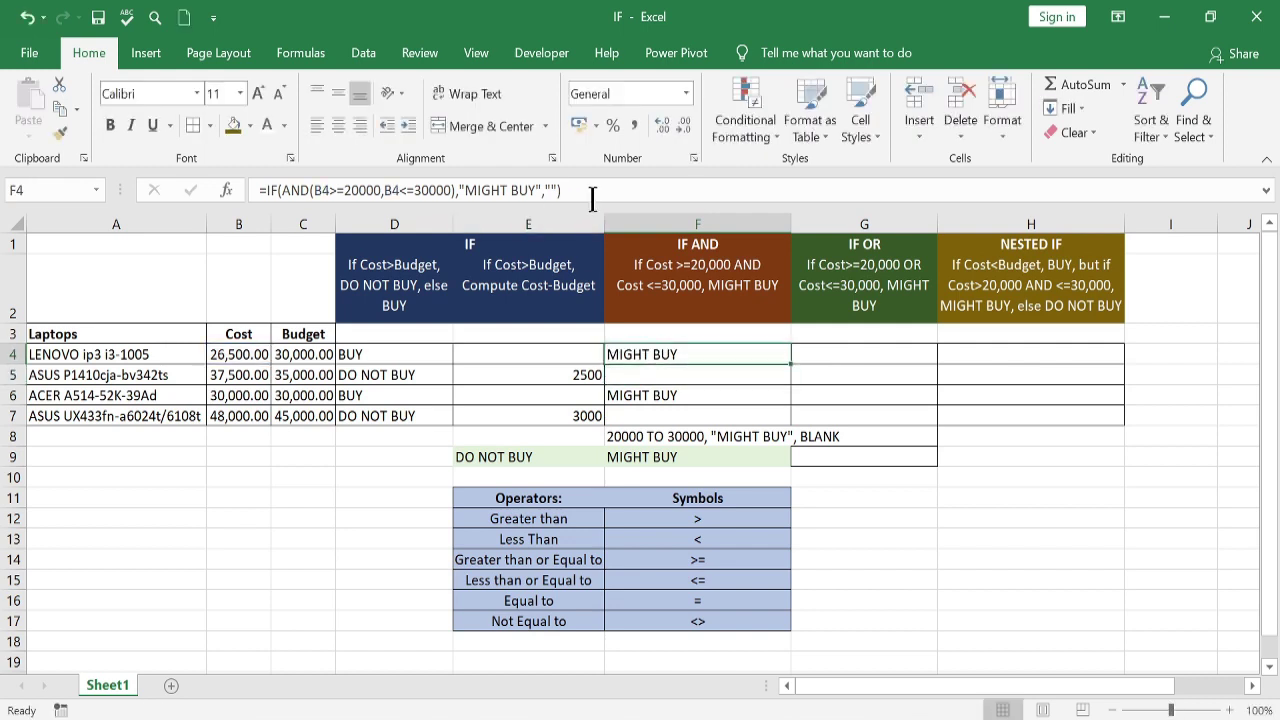
{"action": "key", "text": "ctrl+c"}
{"action": "key", "text": "Right"}
{"action": "key", "text": "ctrl+v"}
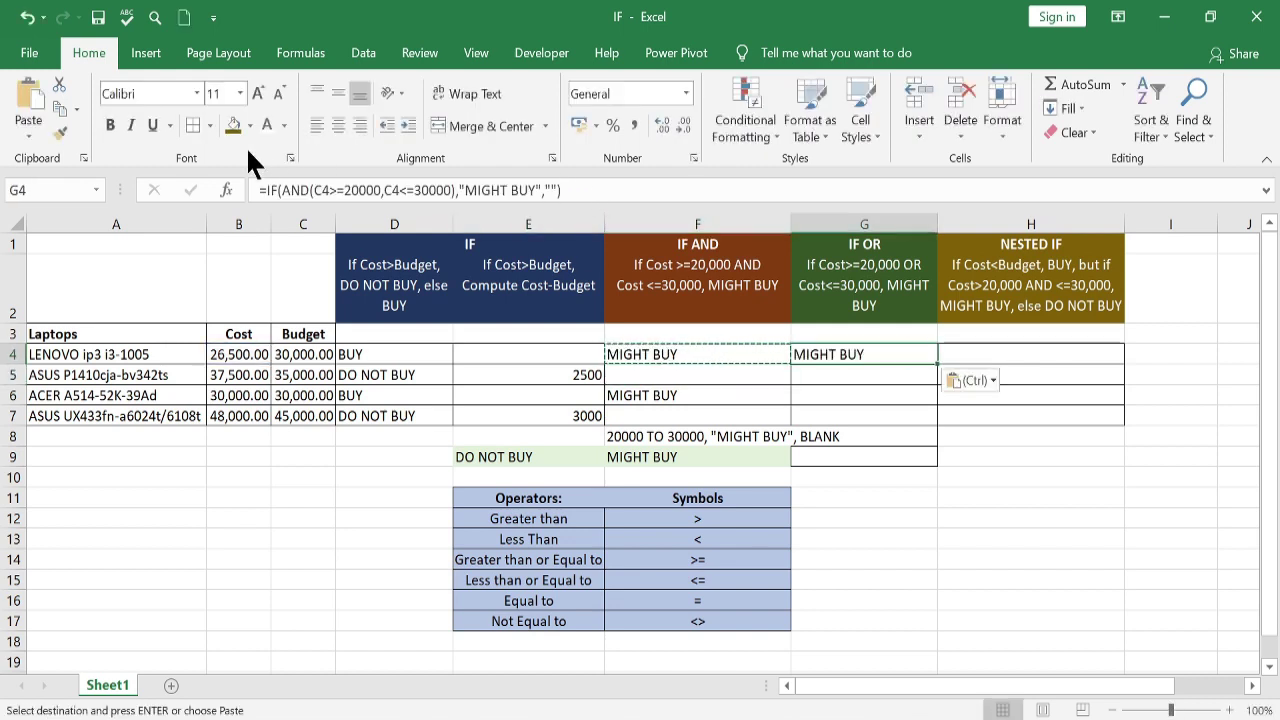
Copy cell G4 into H4 and compare the cell references in the two pasted formulas.
{"action": "left_click", "coordinate": [329, 190]}
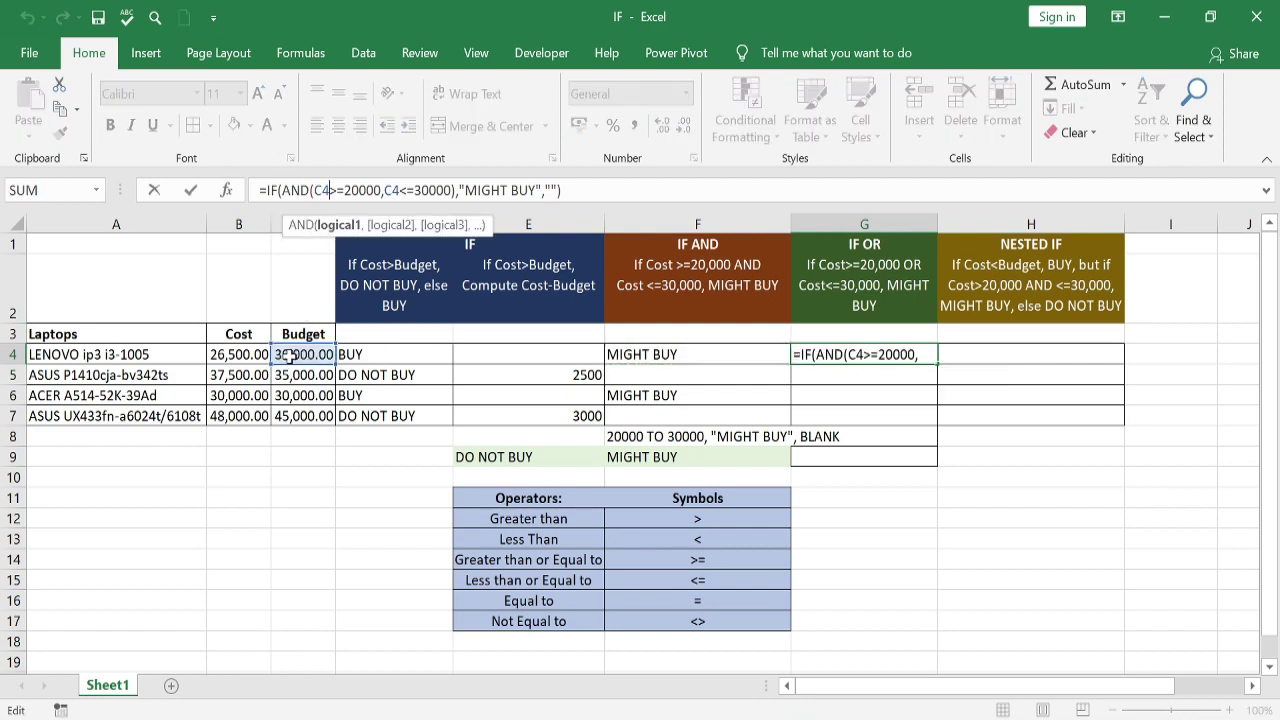
{"action": "key", "text": "Return"}
{"action": "key", "text": "Up"}
{"action": "key", "text": "ctrl+c"}
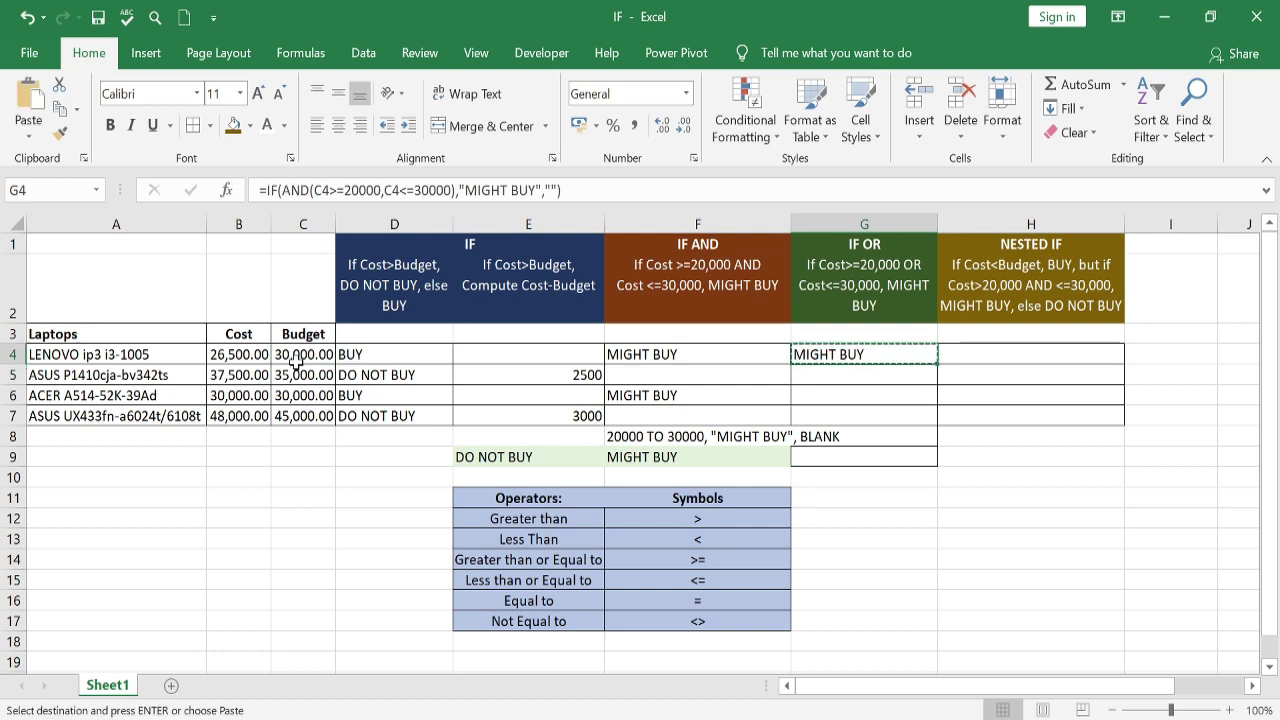
{"action": "key", "text": "Right"}
{"action": "key", "text": "ctrl+v"}
{"action": "key", "text": "Left"}
{"action": "key", "text": "Right"}
{"action": "key", "text": "Left"}
{"action": "key", "text": "Right"}
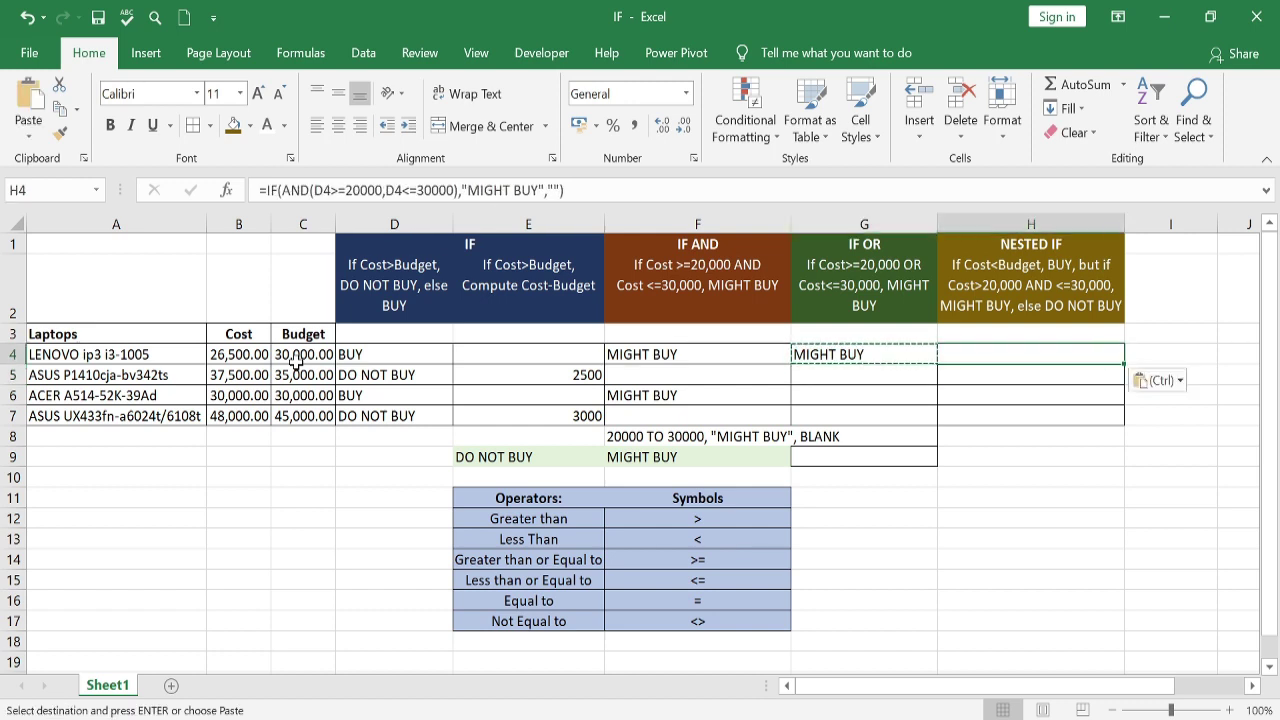
Review the references in the G4 formula and clear the pasted formulas from G4:H4.
{"action": "key", "text": "Left"}
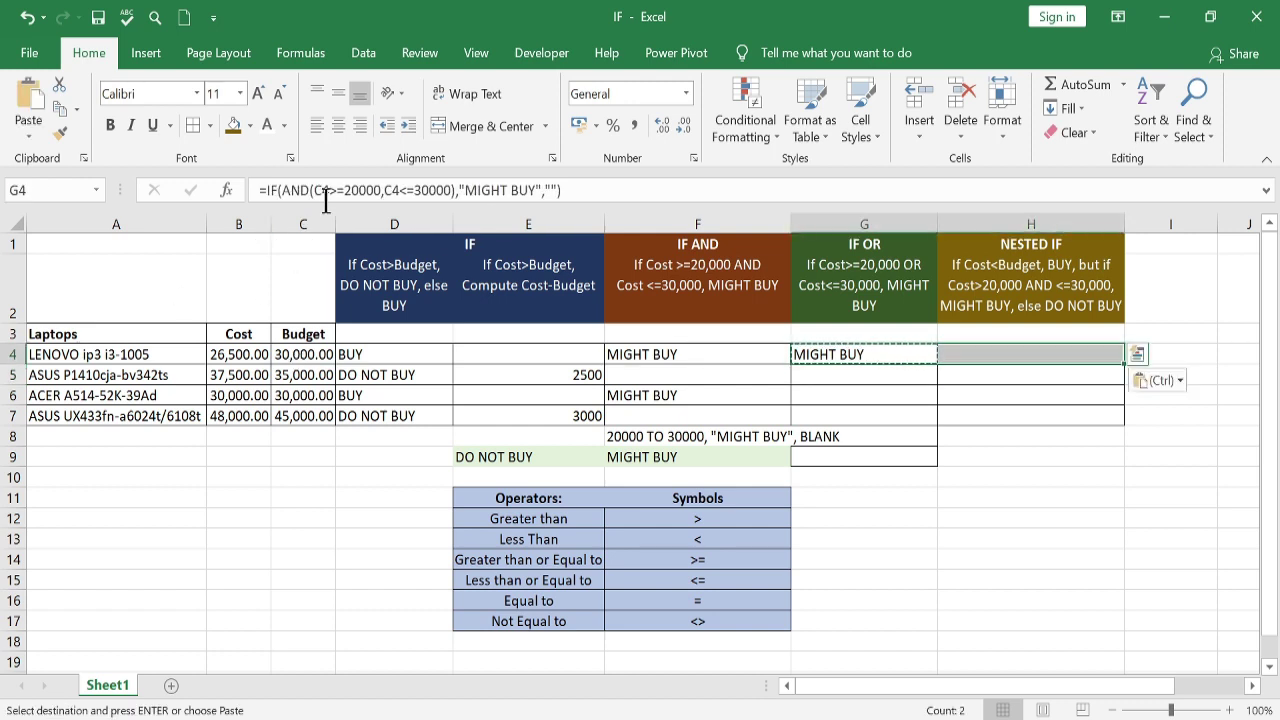
{"action": "left_click", "coordinate": [320, 190]}
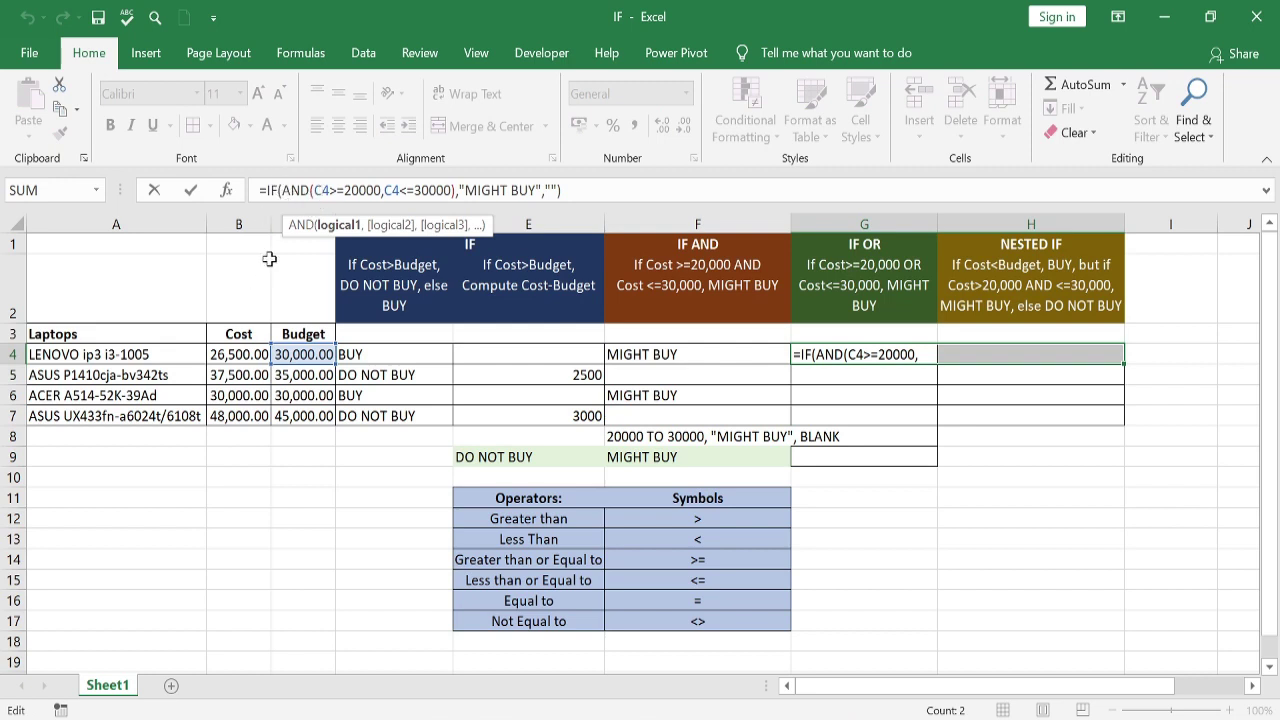
{"action": "key", "text": "Tab"}
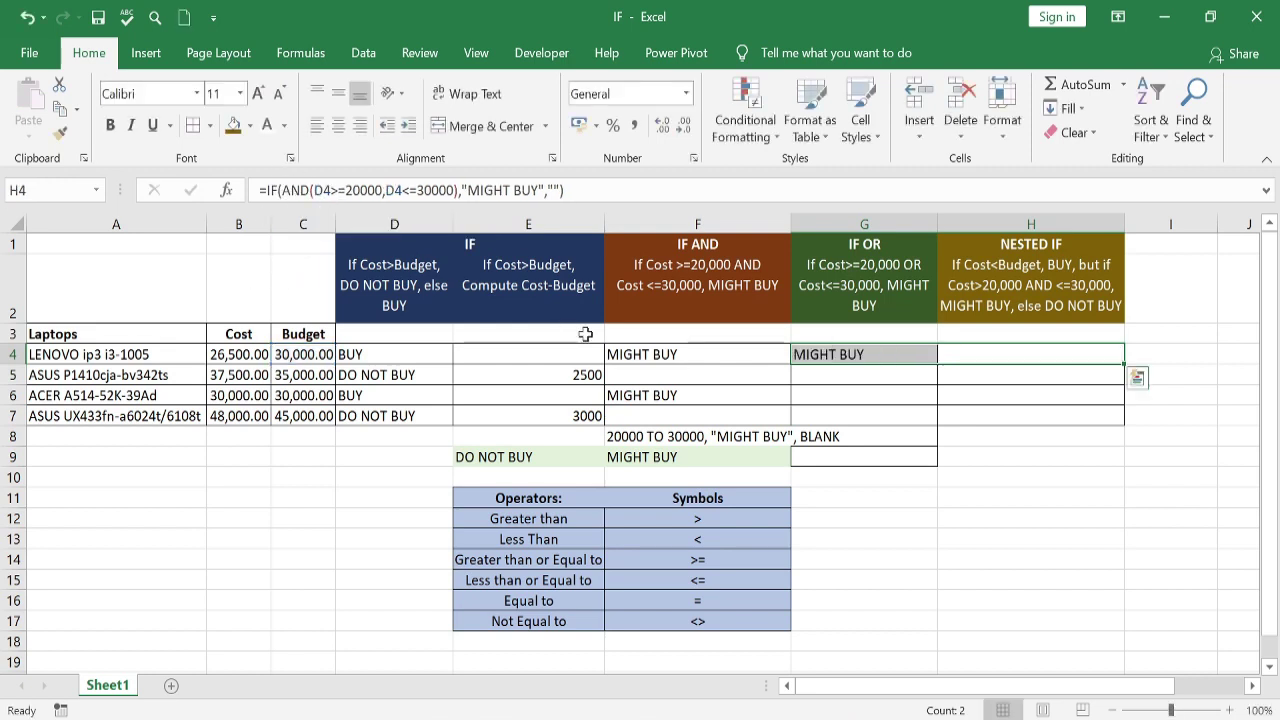
{"action": "key", "text": "Left"}
{"action": "key", "text": "Delete"}
Copy the text of the F4 formula into G4 so its references stay on B4.
{"action": "key", "text": "Left"}
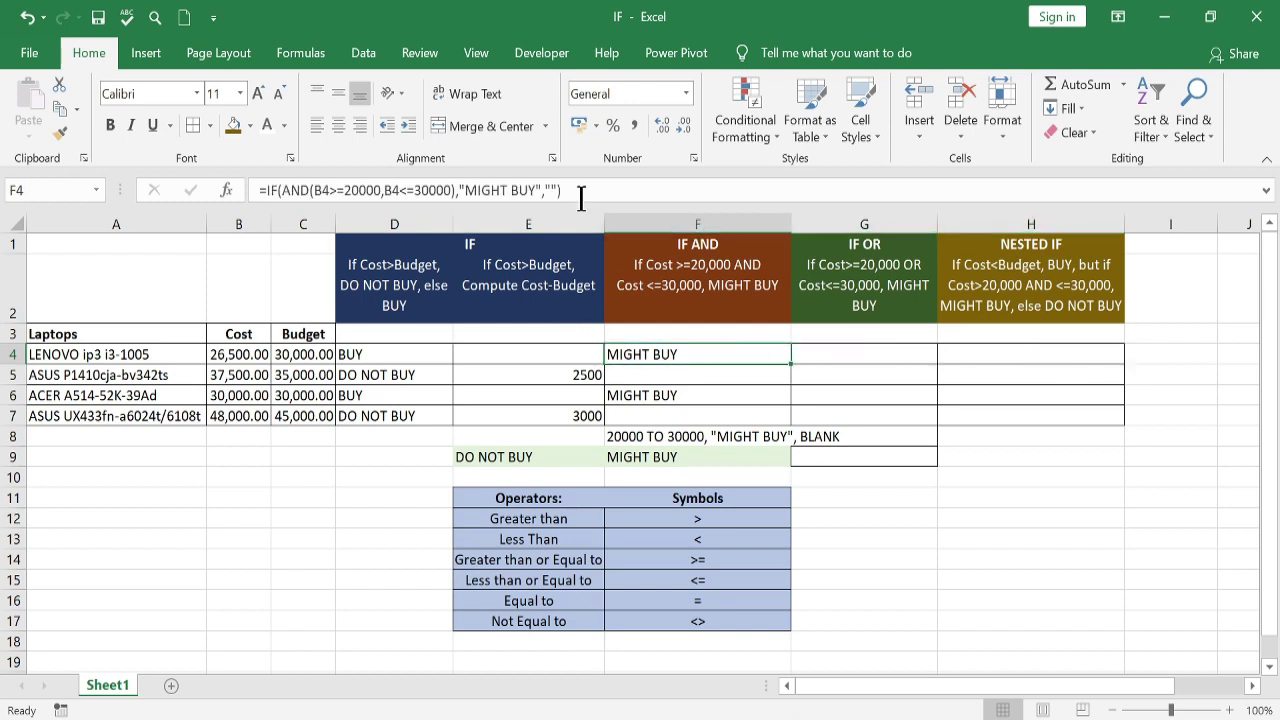
{"action": "left_click_drag", "start_coordinate": [576, 190], "coordinate": [239, 175]}
{"action": "key", "text": "ctrl+c"}
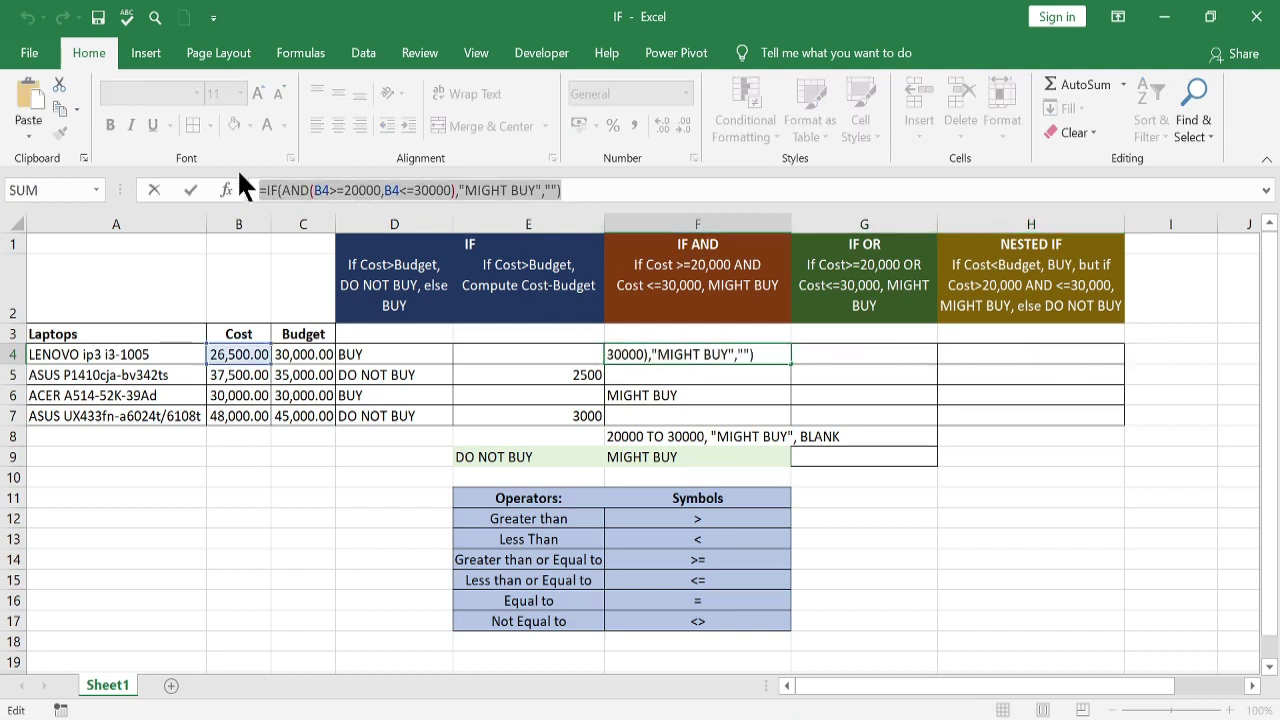
{"action": "key", "text": "Return"}
{"action": "key", "text": "Right"}
{"action": "key", "text": "Up"}
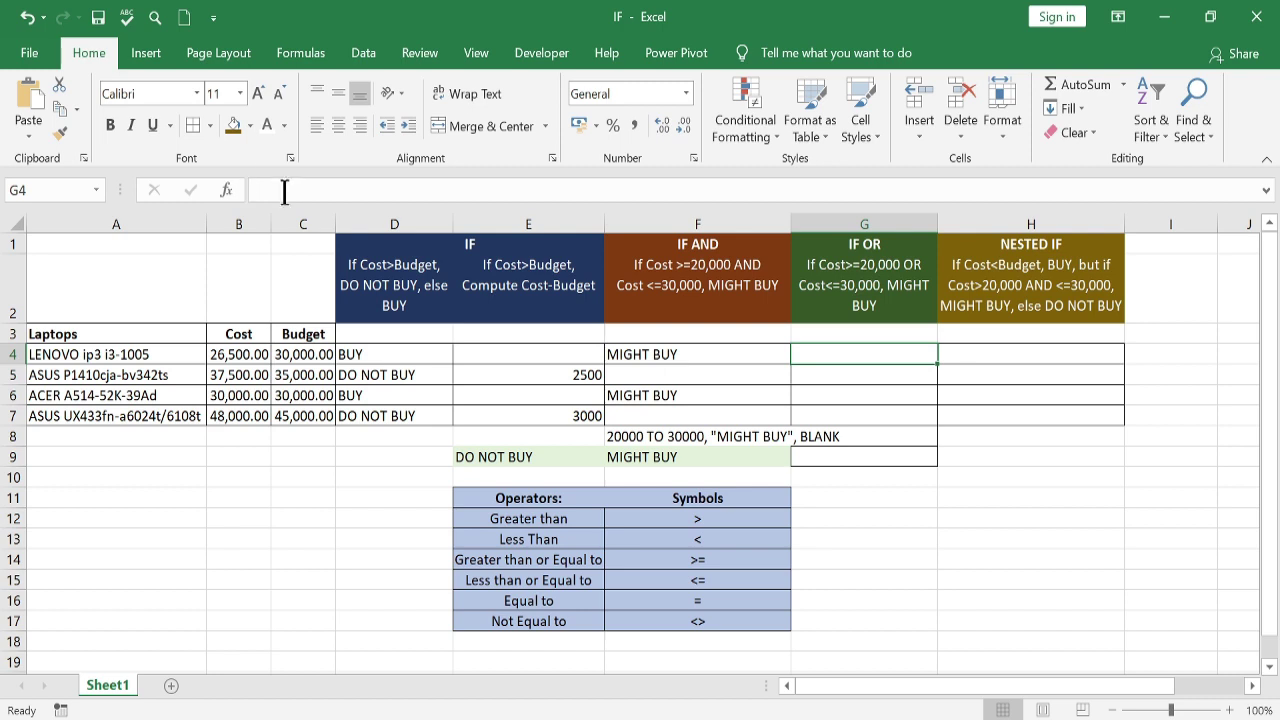
{"action": "left_click", "coordinate": [287, 191]}
{"action": "key", "text": "ctrl+v"}
{"action": "key", "text": "Return"}
{"action": "key", "text": "Up"}
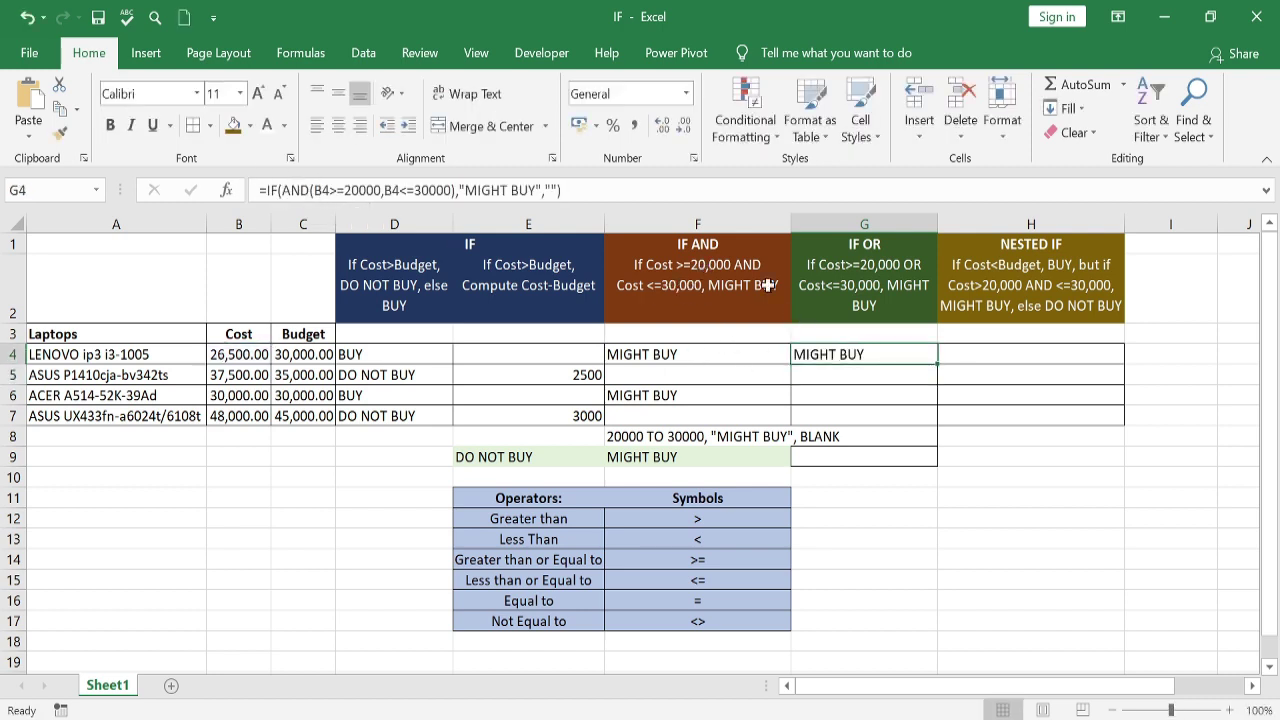
Replace AND with OR in the G4 formula.
{"action": "left_click", "coordinate": [311, 191]}
{"action": "key", "text": "BackSpace"}
{"action": "key", "text": "BackSpace"}
{"action": "key", "text": "BackSpace"}
{"action": "type", "text": "OR"}
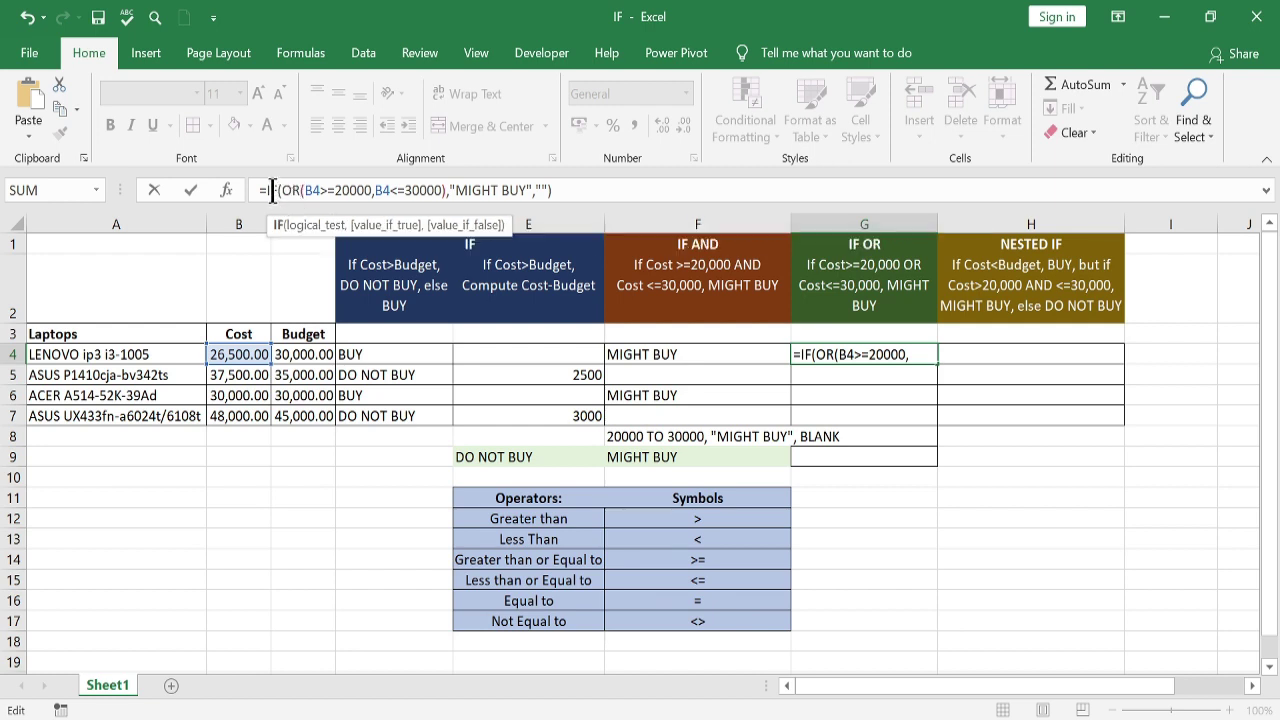
Review the logical test, value if true and value if false in the G4 IF OR formula, and enter it.
{"action": "left_click", "coordinate": [284, 190]}
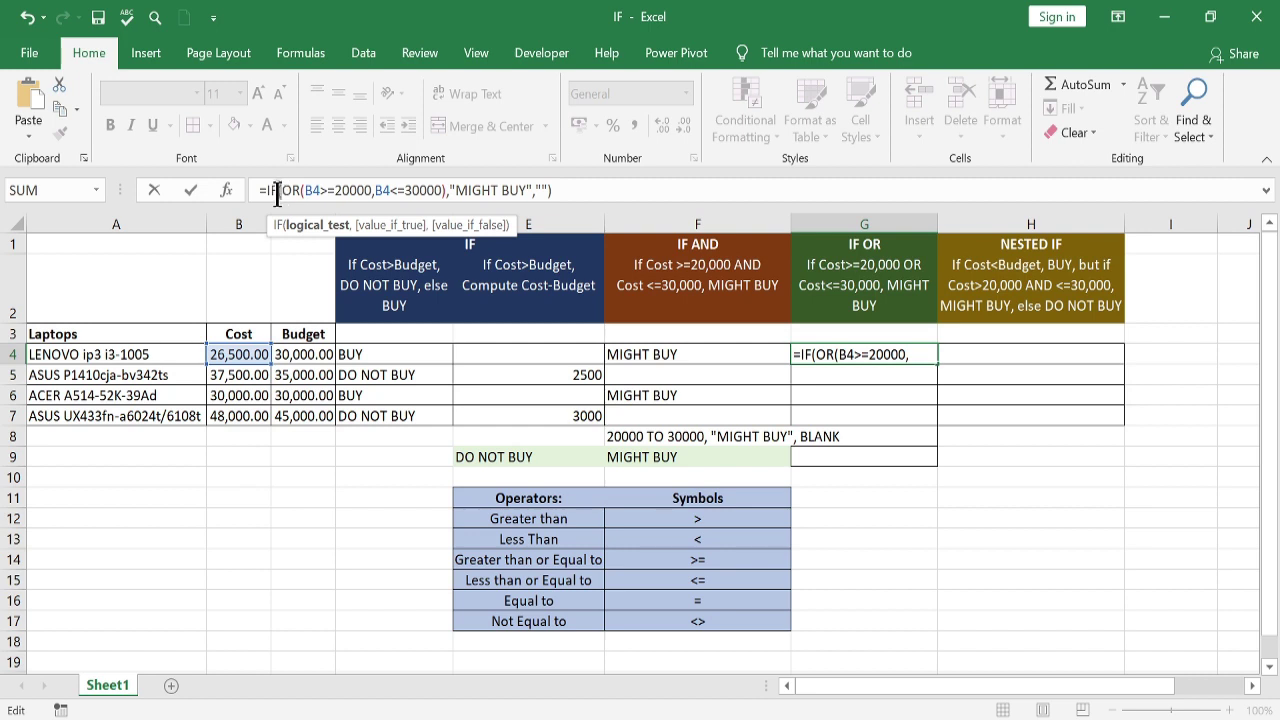
{"action": "left_click", "coordinate": [277, 193]}
{"action": "left_click_drag", "start_coordinate": [281, 190], "coordinate": [447, 195]}
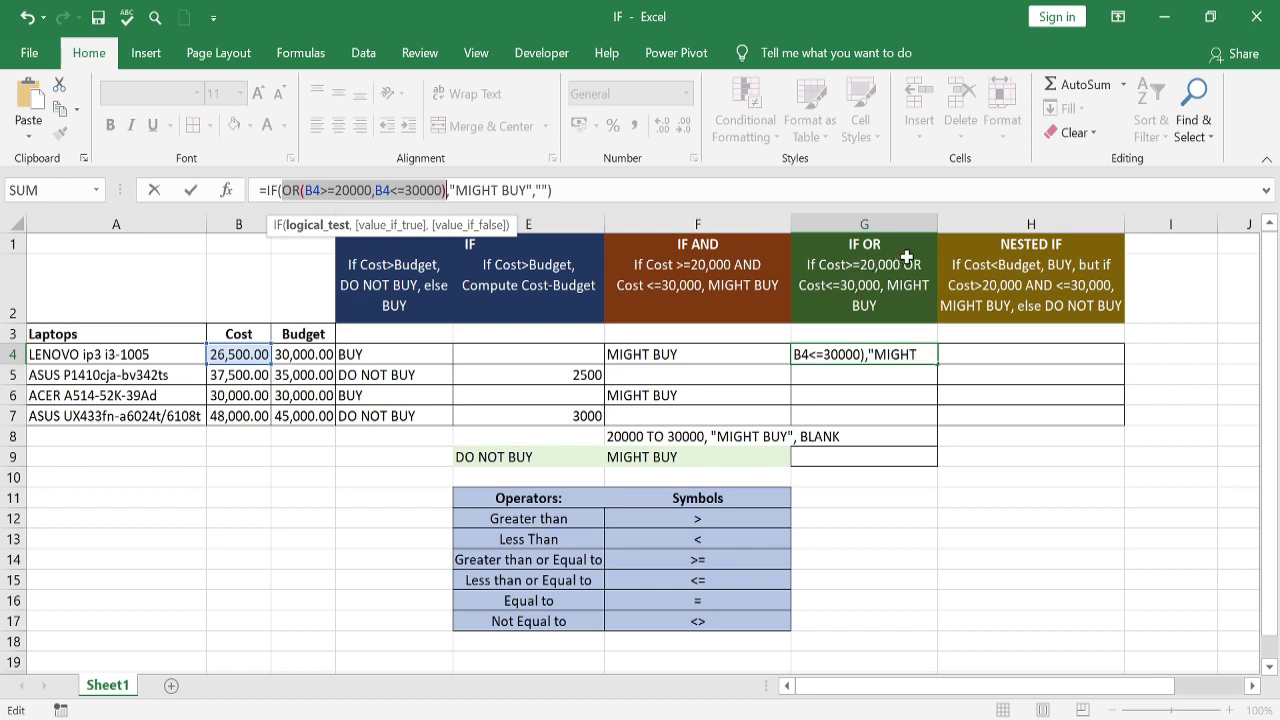
{"action": "left_click_drag", "start_coordinate": [450, 191], "coordinate": [533, 190]}
{"action": "left_click", "coordinate": [449, 199]}
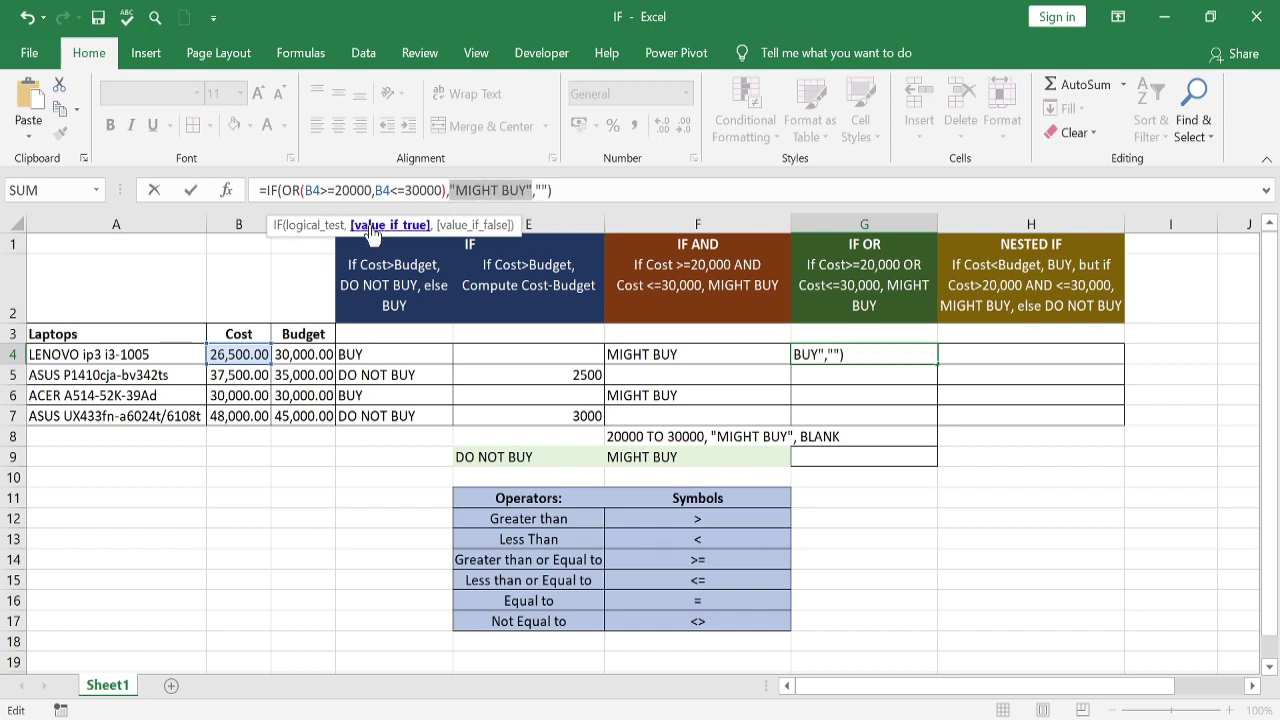
{"action": "left_click", "coordinate": [532, 192]}
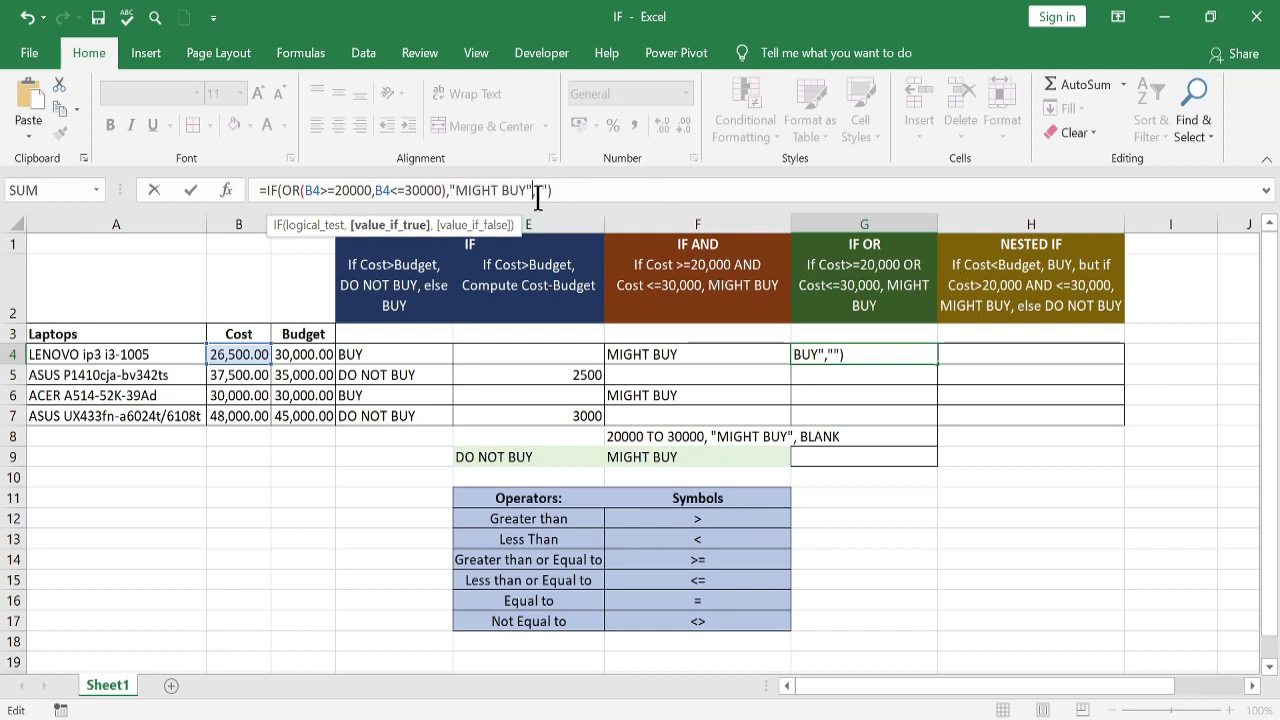
{"action": "left_click", "coordinate": [543, 190]}
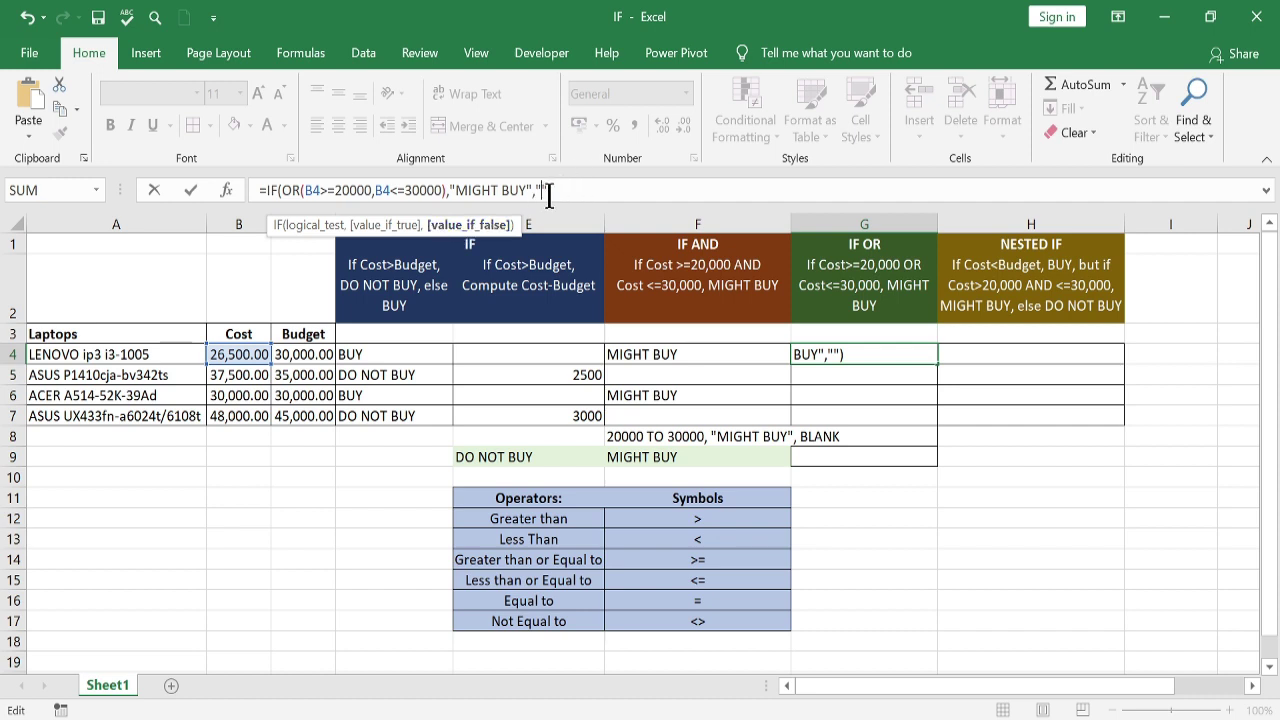
{"action": "key", "text": "ctrl+Return"}
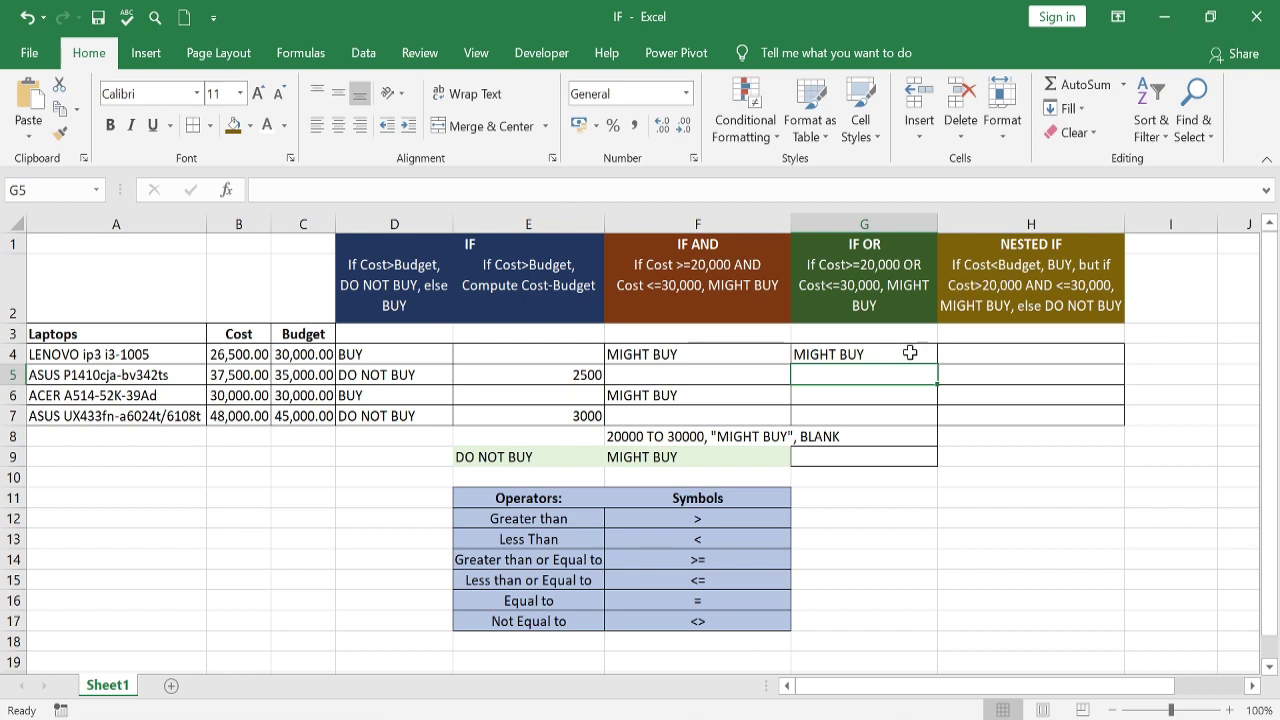
Copy the IF OR formula from G4 to G5:G7 for the remaining laptops.
{"action": "key", "text": "ctrl+c"}
{"action": "left_click_drag", "start_coordinate": [873, 373], "coordinate": [871, 408]}
{"action": "key", "text": "ctrl+v"}
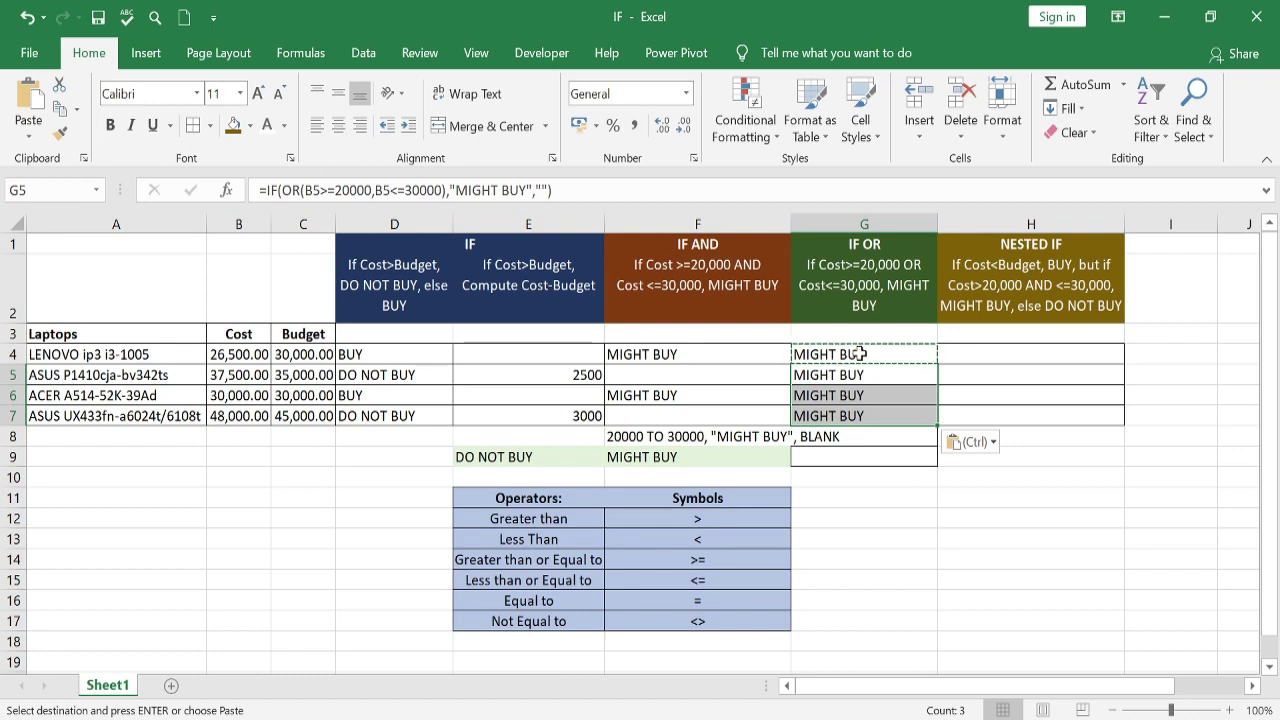
Compare the IF OR results in G4:G7 with the laptop costs, the condition in G2 and the IF AND formula in F4.
{"action": "left_click", "coordinate": [725, 432]}
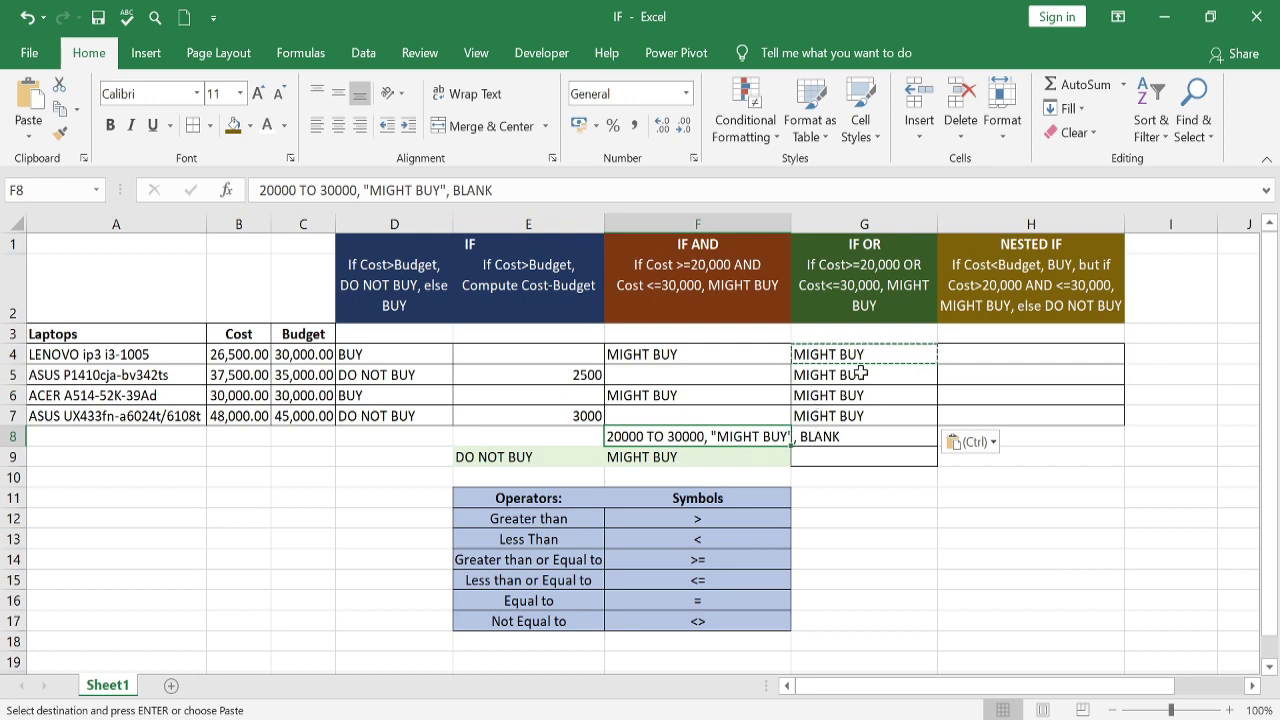
{"action": "left_click_drag", "start_coordinate": [853, 354], "coordinate": [850, 415]}
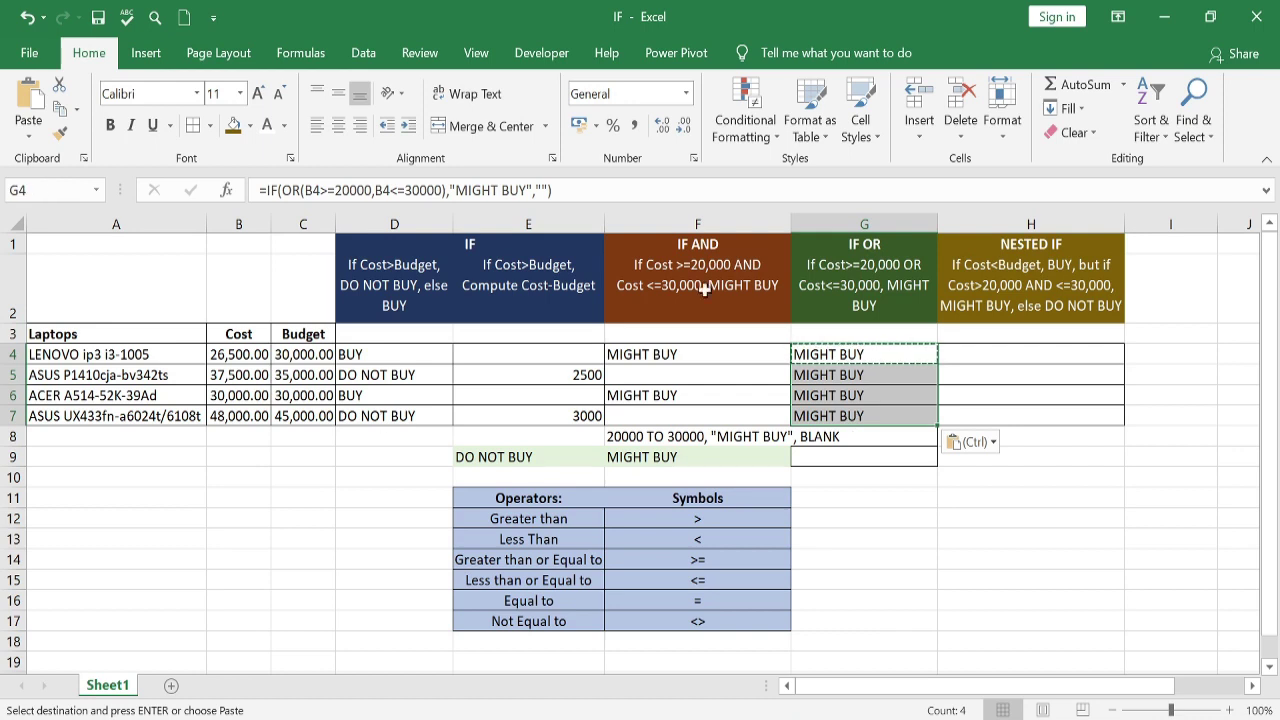
{"action": "left_click", "coordinate": [846, 283]}
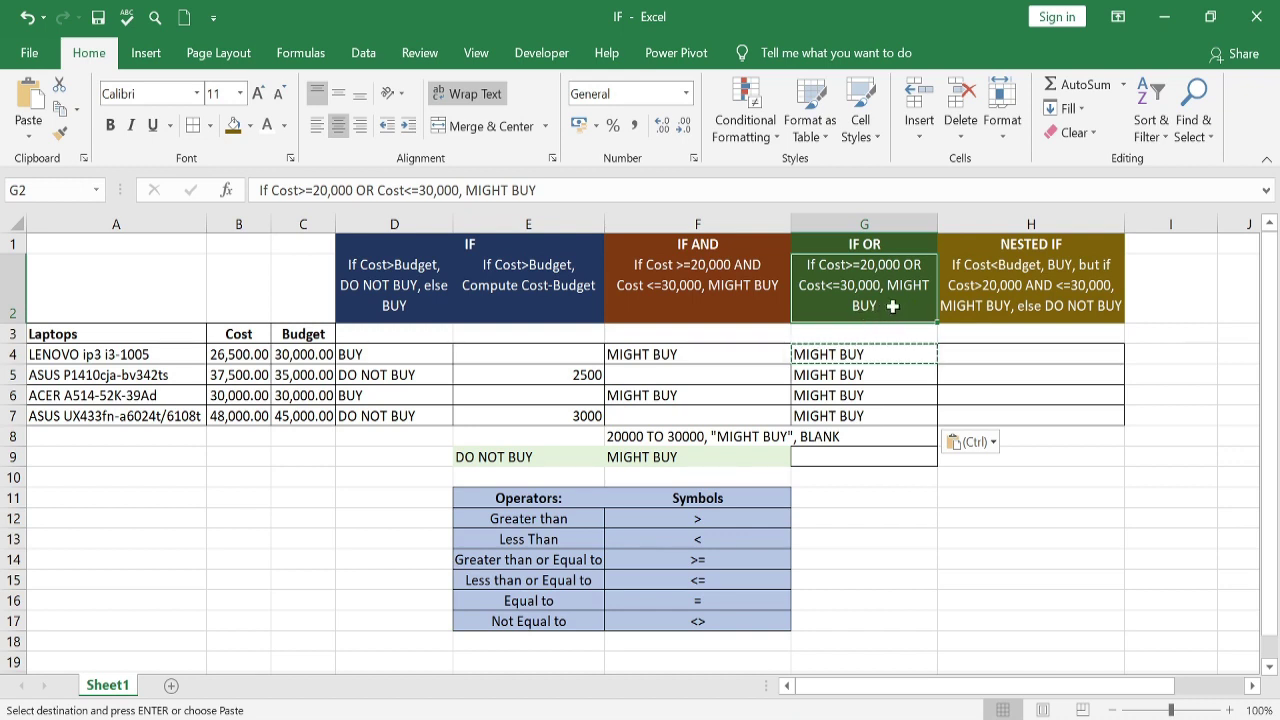
{"action": "left_click_drag", "start_coordinate": [240, 356], "coordinate": [240, 414]}
{"action": "left_click", "coordinate": [252, 354]}
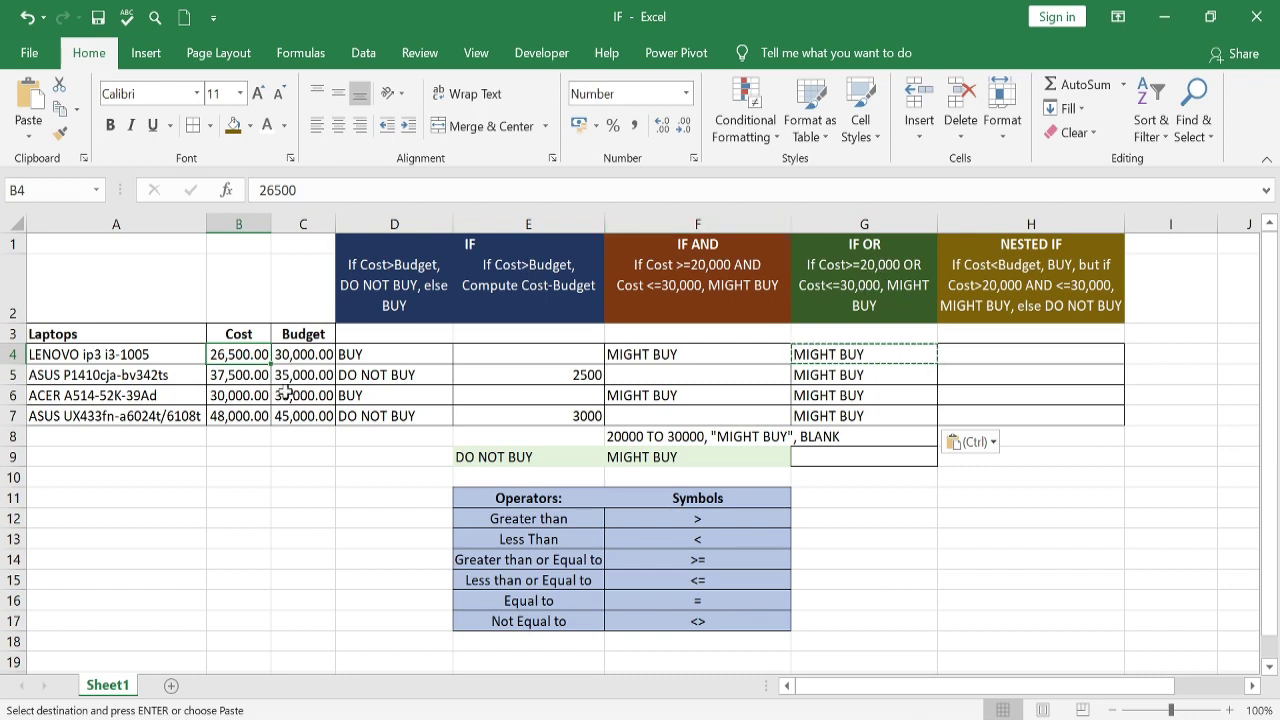
{"action": "left_click_drag", "start_coordinate": [255, 376], "coordinate": [248, 415]}
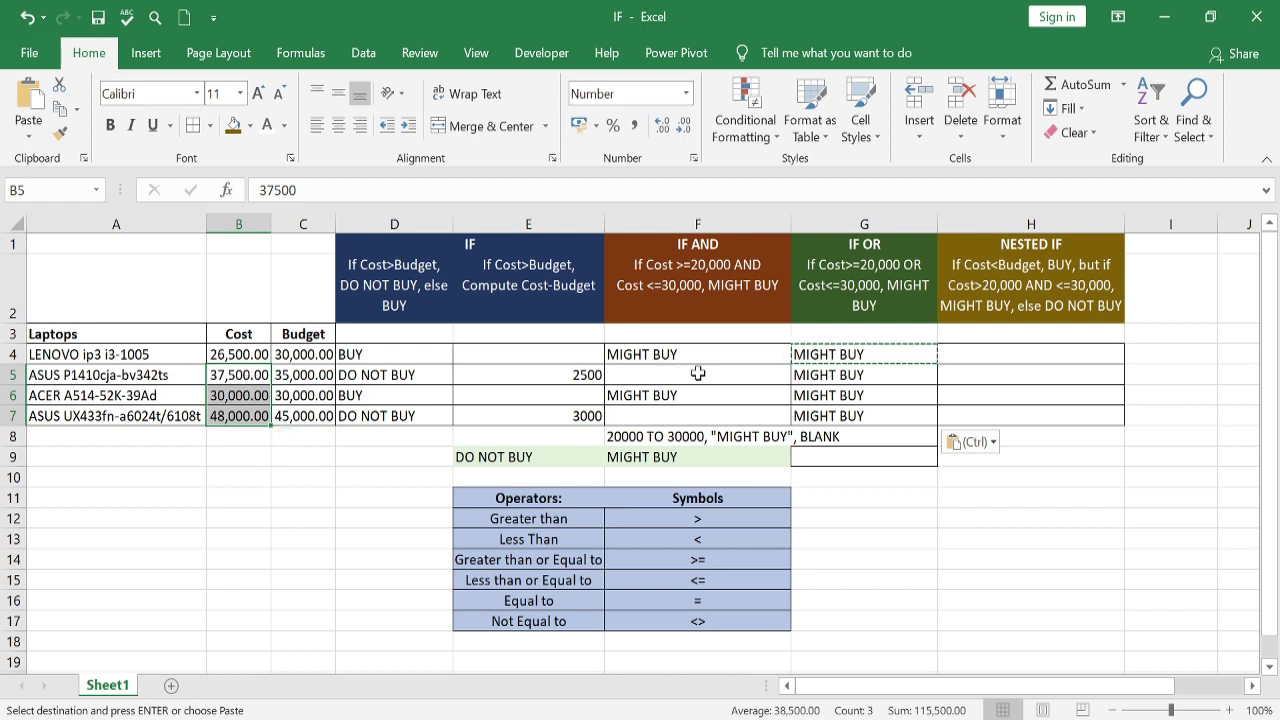
{"action": "left_click_drag", "start_coordinate": [245, 355], "coordinate": [240, 420]}
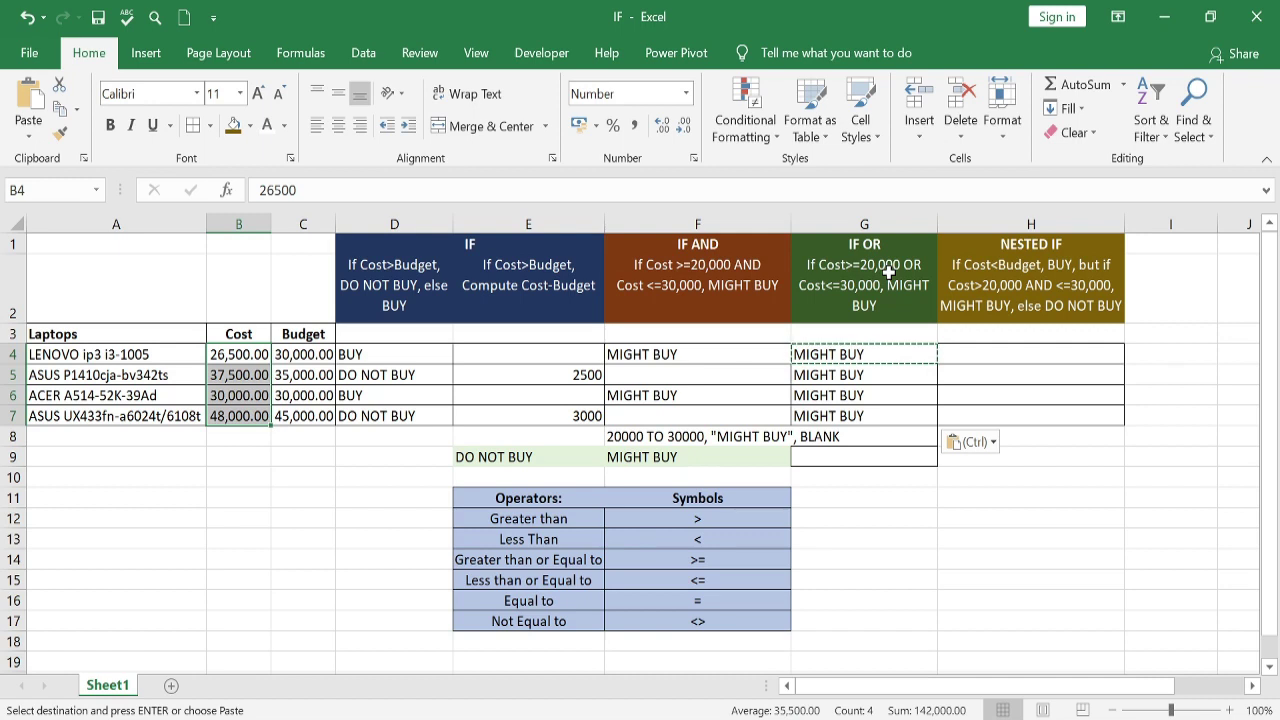
{"action": "left_click", "coordinate": [960, 354]}
{"action": "left_click", "coordinate": [891, 361]}
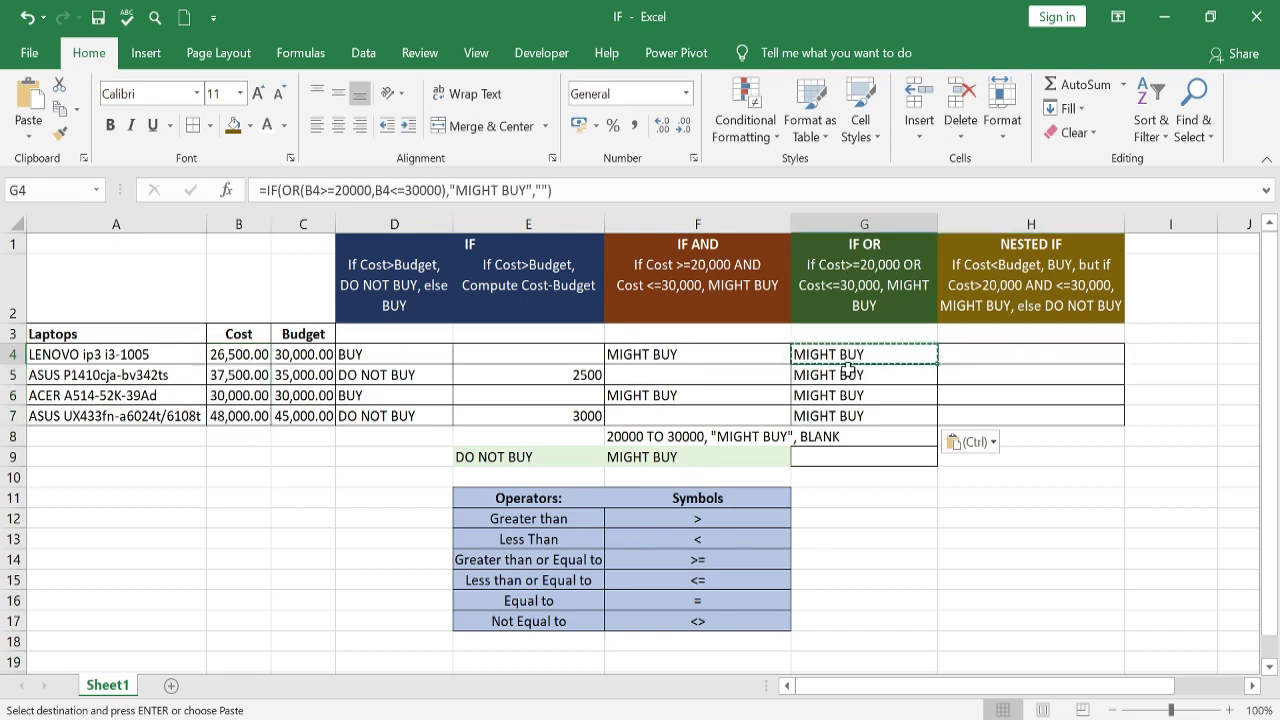
{"action": "left_click_drag", "start_coordinate": [855, 355], "coordinate": [860, 418]}
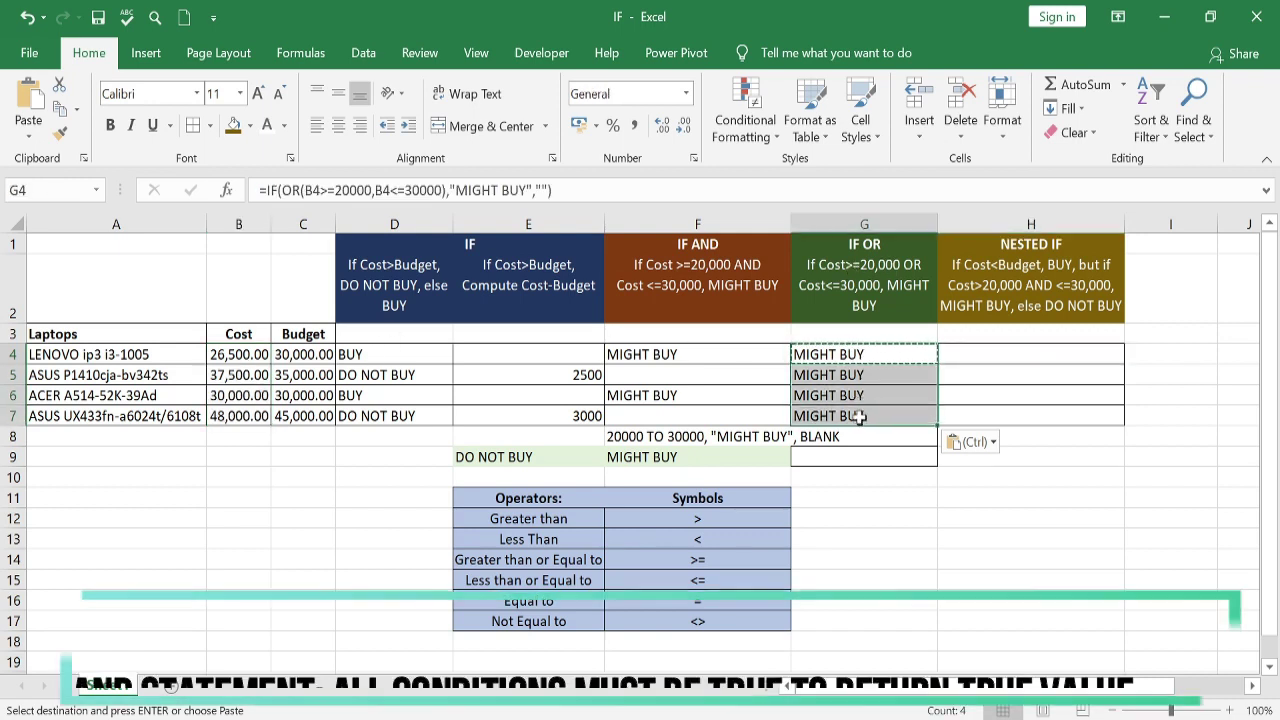
{"action": "left_click", "coordinate": [718, 353]}
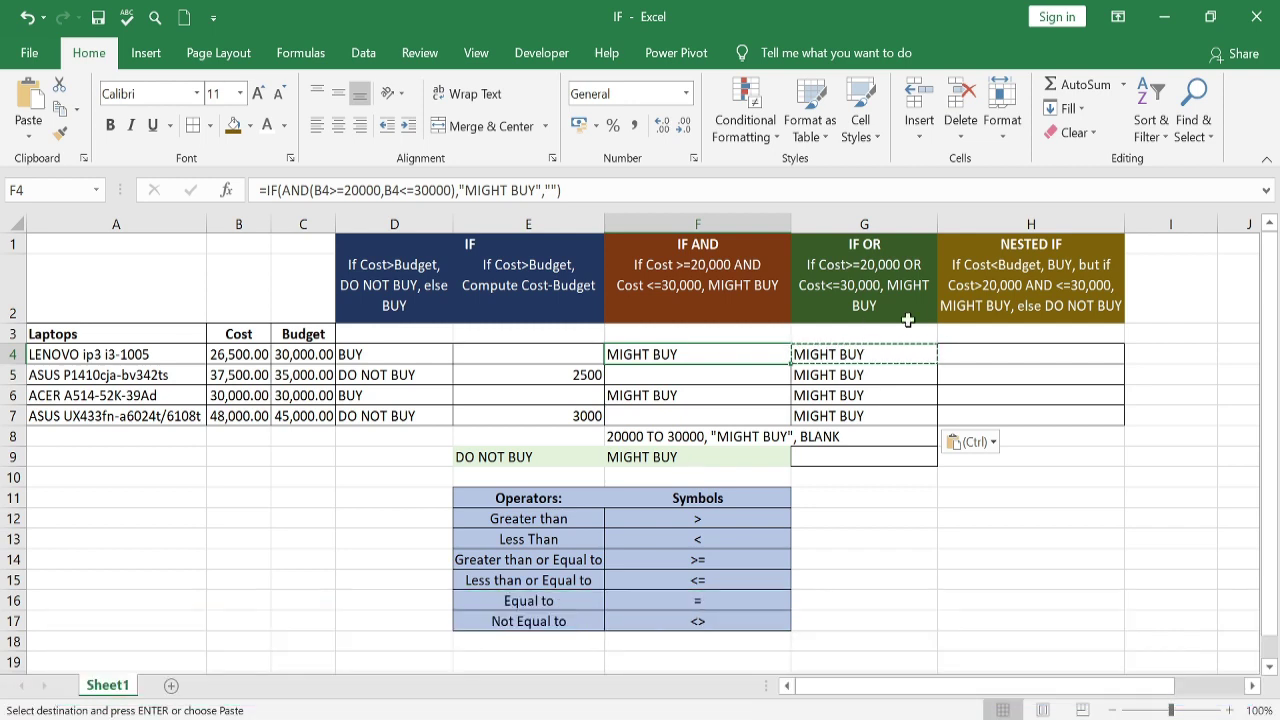
Start an IF formula in H4 with the logical test B4<C4.
{"action": "left_click", "coordinate": [968, 354]}
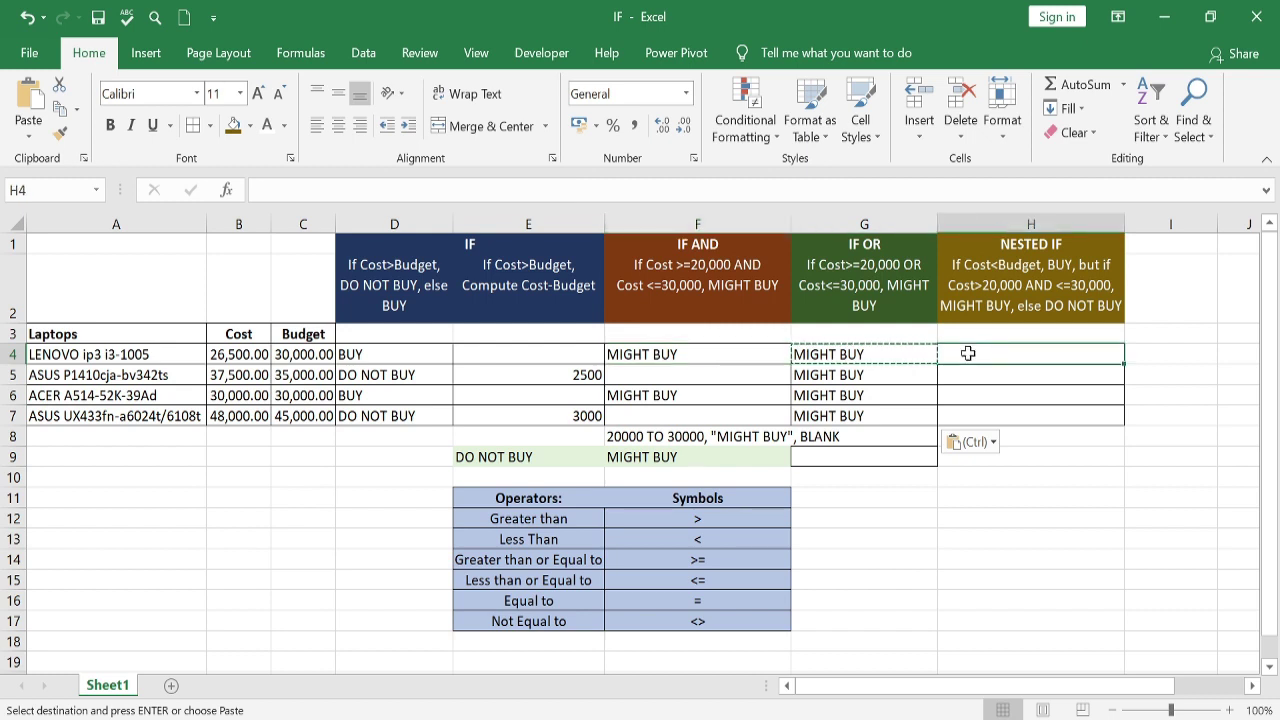
{"action": "type", "text": "="}
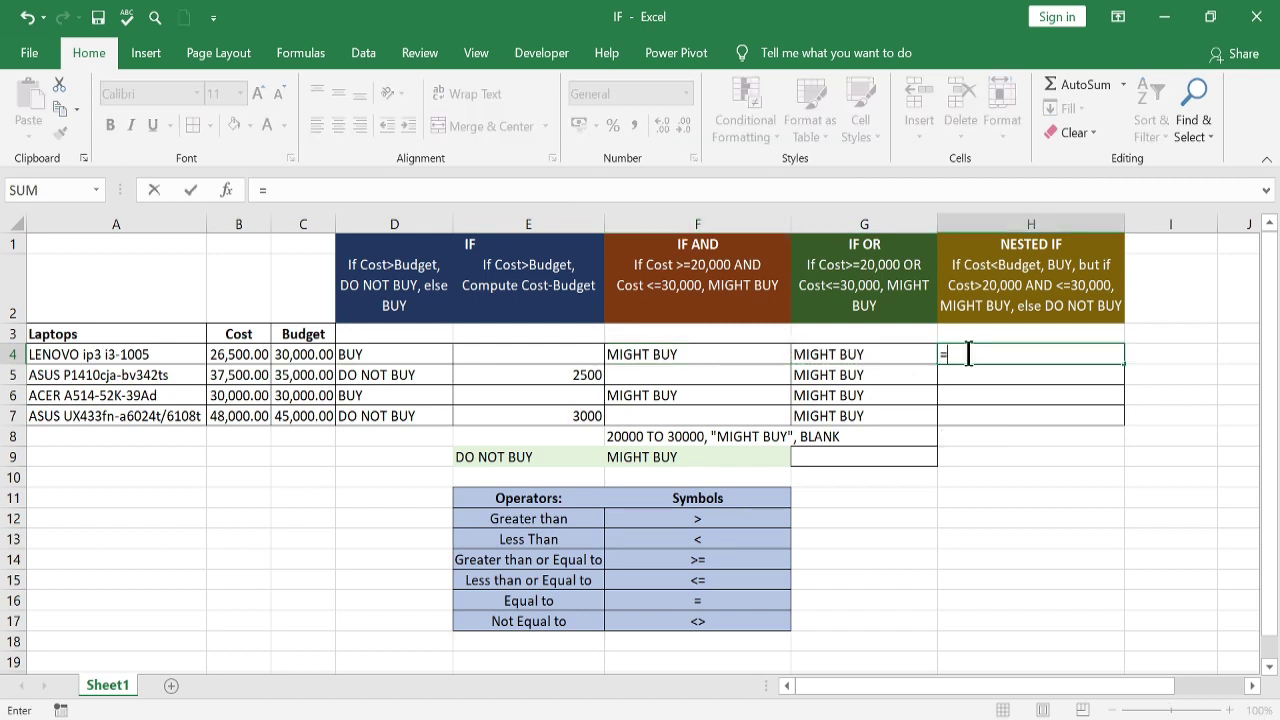
{"action": "type", "text": "IF"}
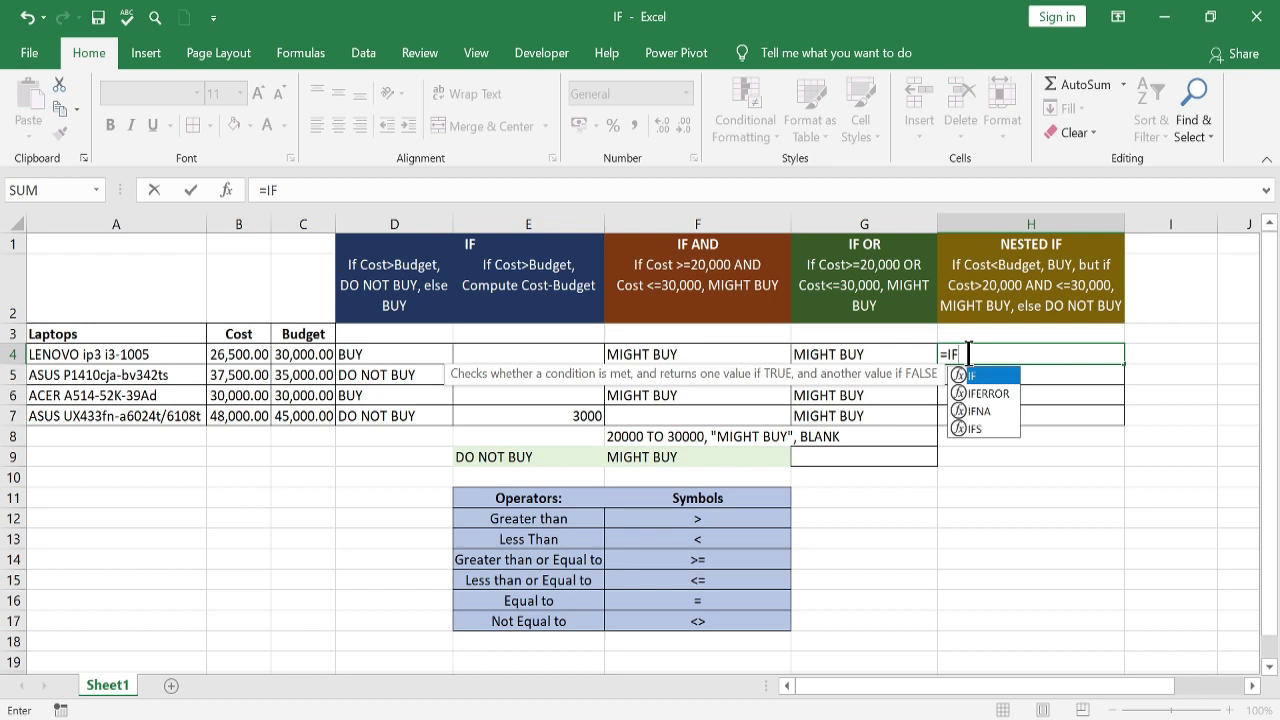
{"action": "type", "text": "("}
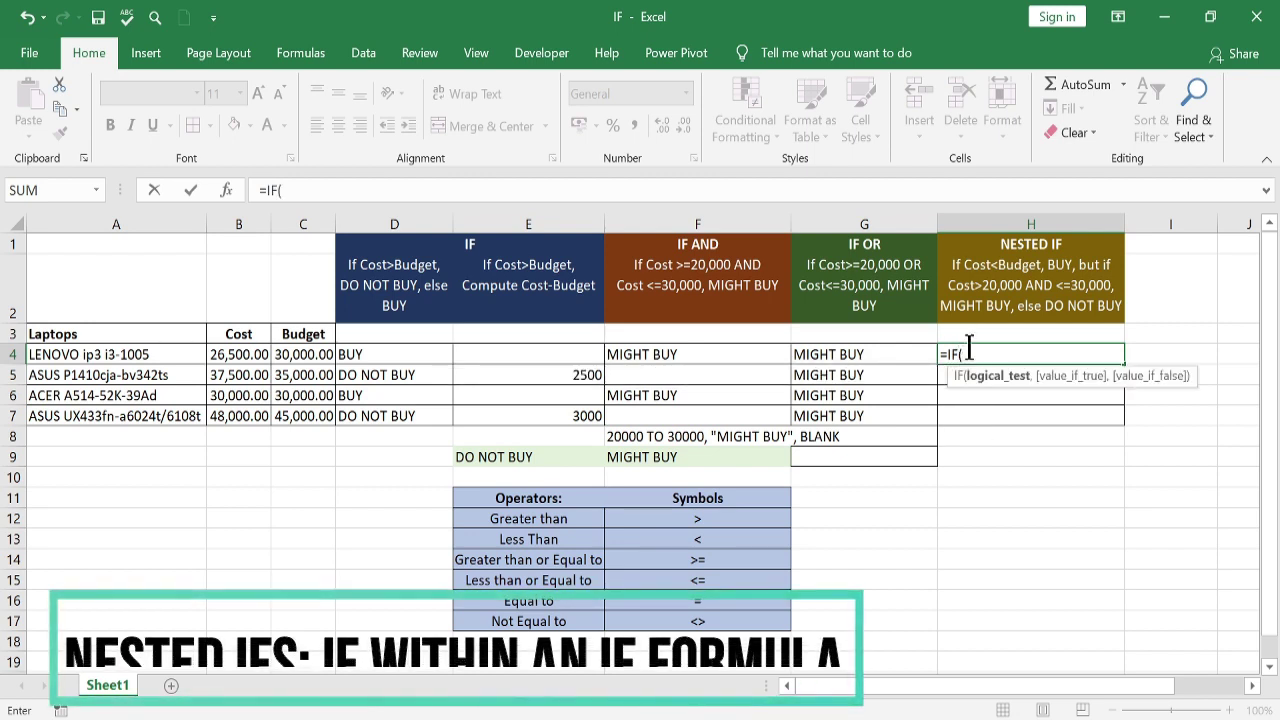
{"action": "type", "text": "ID"}
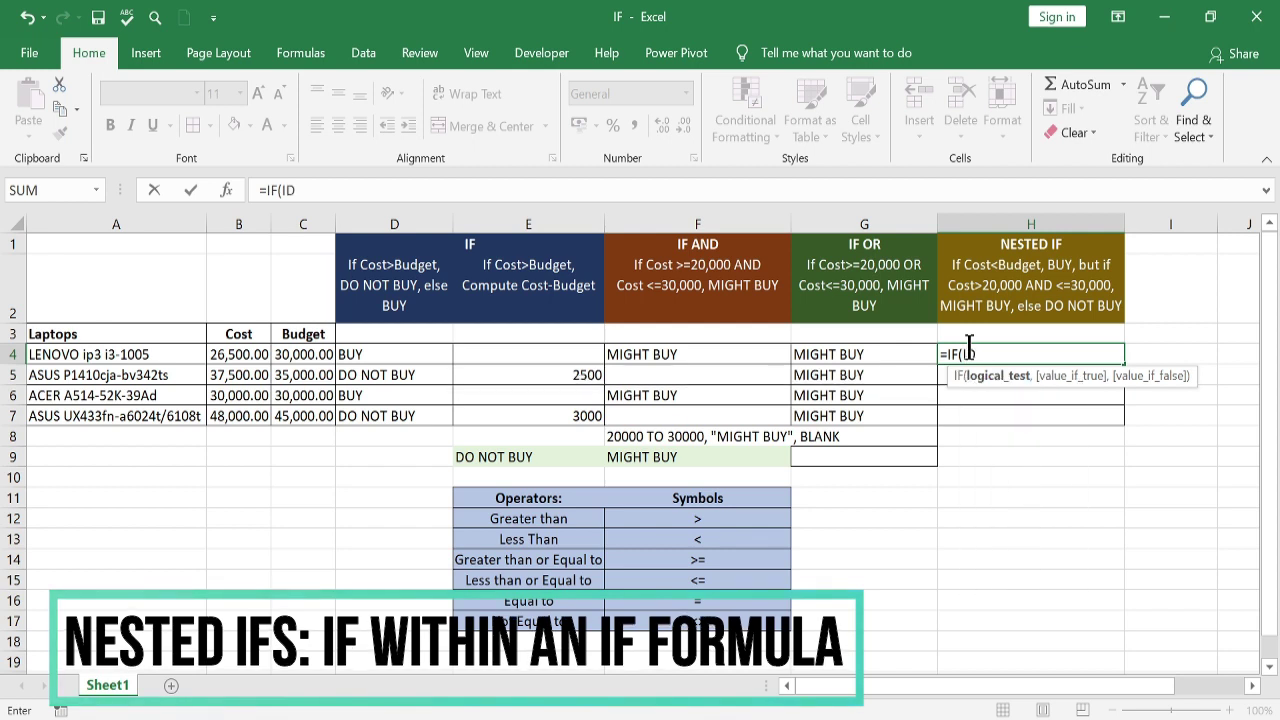
{"action": "key", "text": "BackSpace"}
{"action": "type", "text": "F"}
{"action": "key", "text": "BackSpace"}
{"action": "key", "text": "BackSpace"}
{"action": "left_click", "coordinate": [250, 357]}
{"action": "type", "text": "<"}
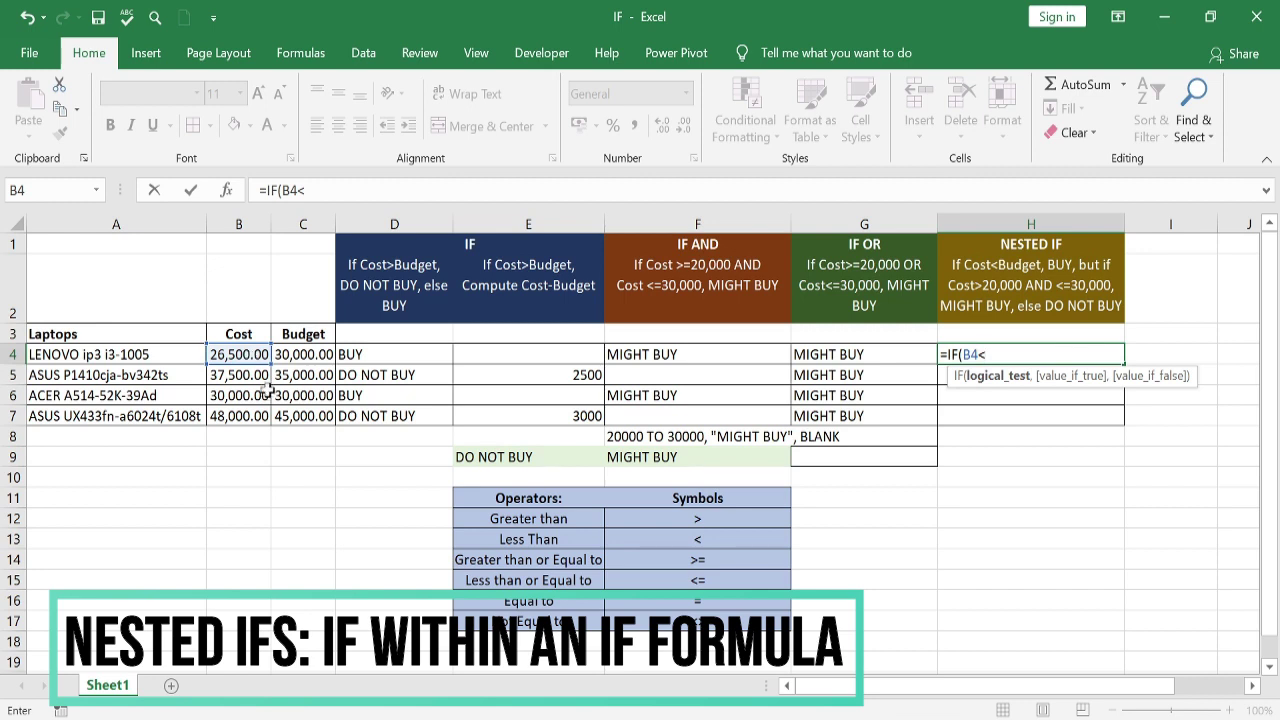
{"action": "left_click", "coordinate": [294, 361]}
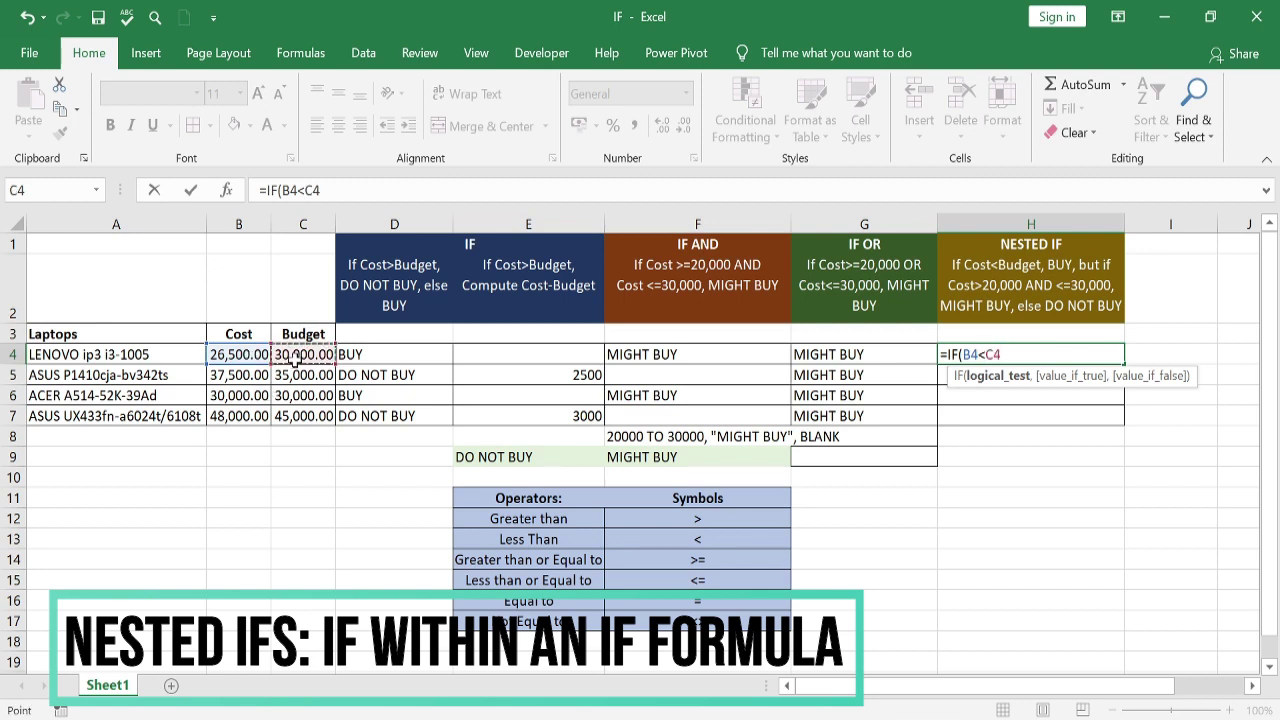
Set "BUY" as the value if true in the H4 formula, continue to the value if false, and review the arguments entered.
{"action": "type", "text": ","}
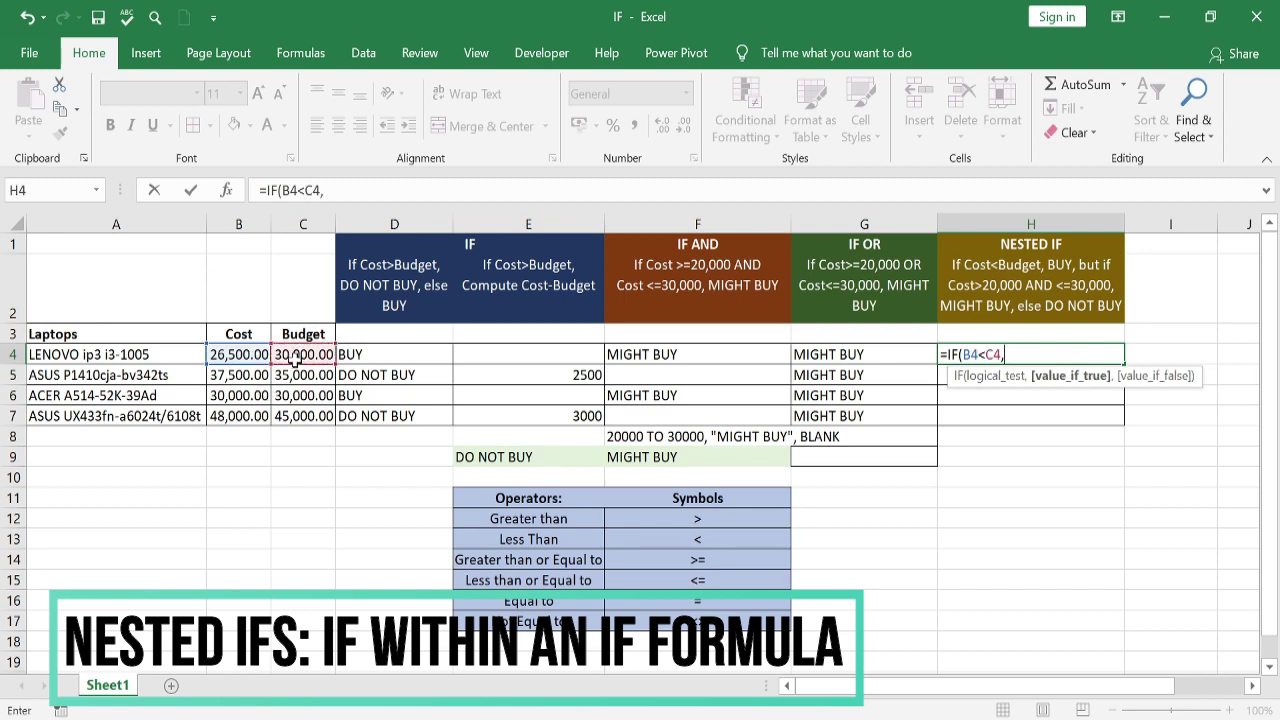
{"action": "type", "text": "\"BU"}
{"action": "type", "text": "UY\","}
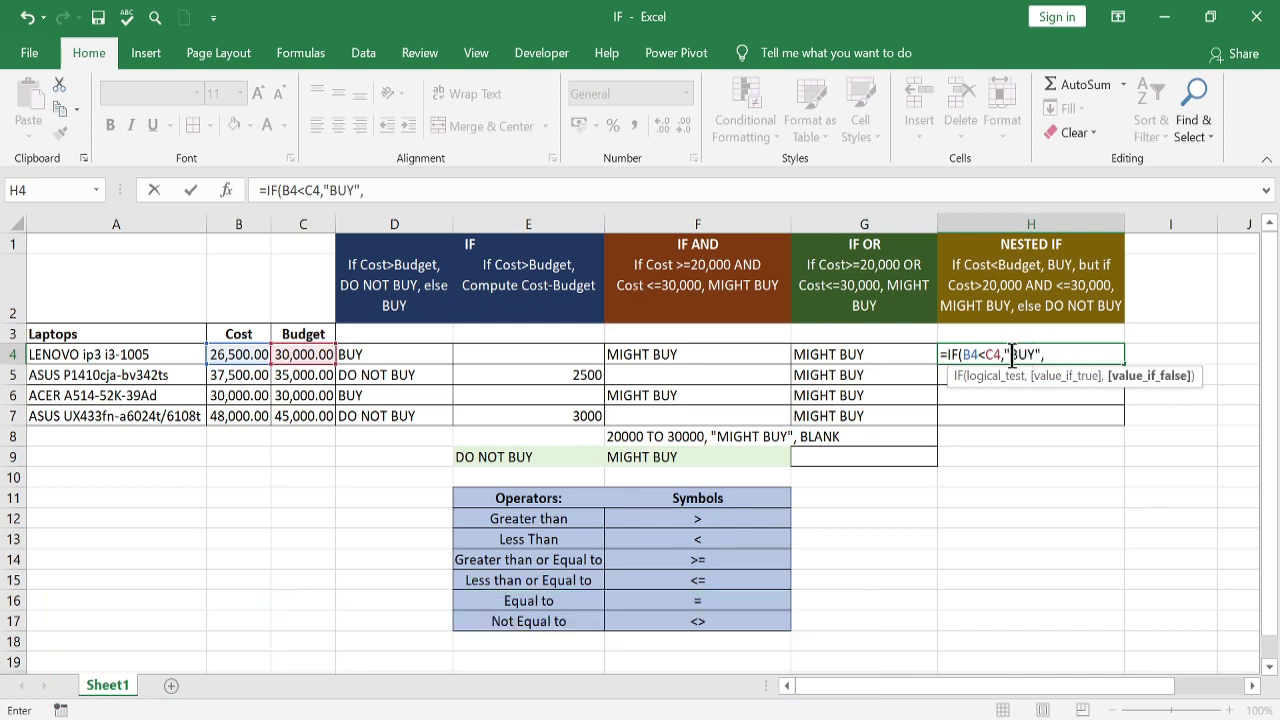
{"action": "left_click_drag", "start_coordinate": [973, 354], "coordinate": [1048, 352]}
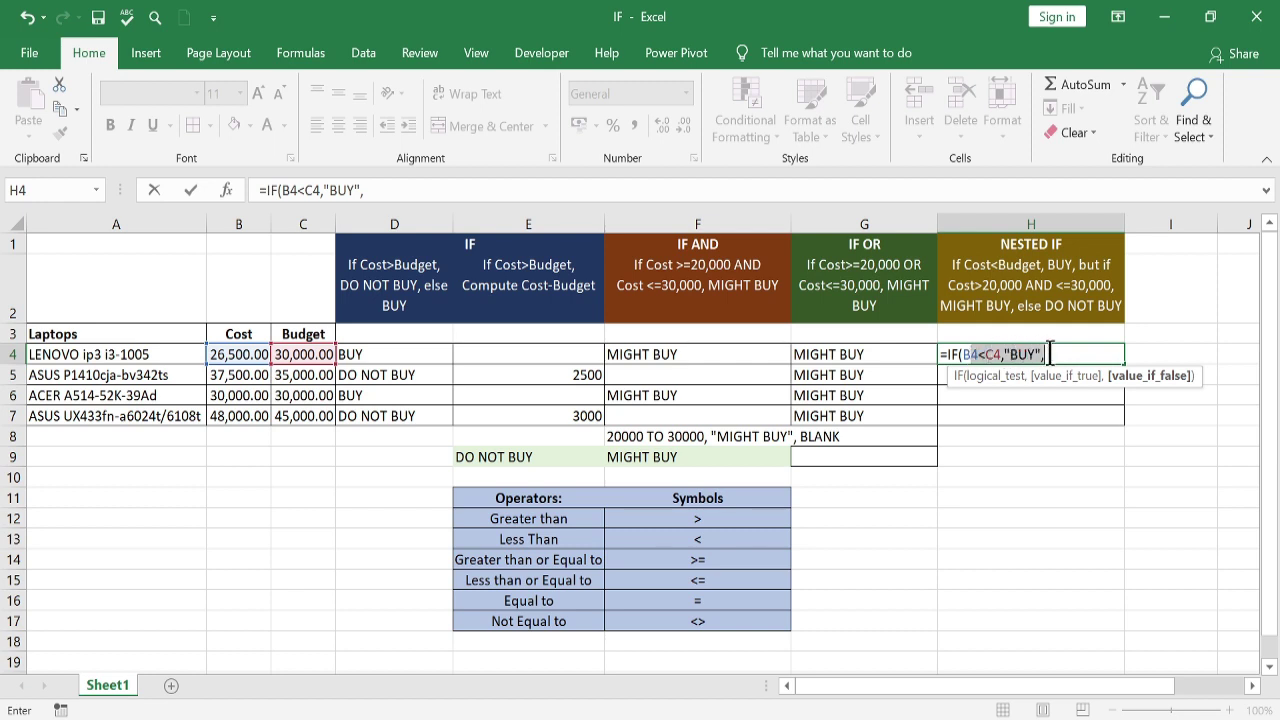
{"action": "left_click", "coordinate": [974, 351]}
{"action": "left_click", "coordinate": [1012, 354]}
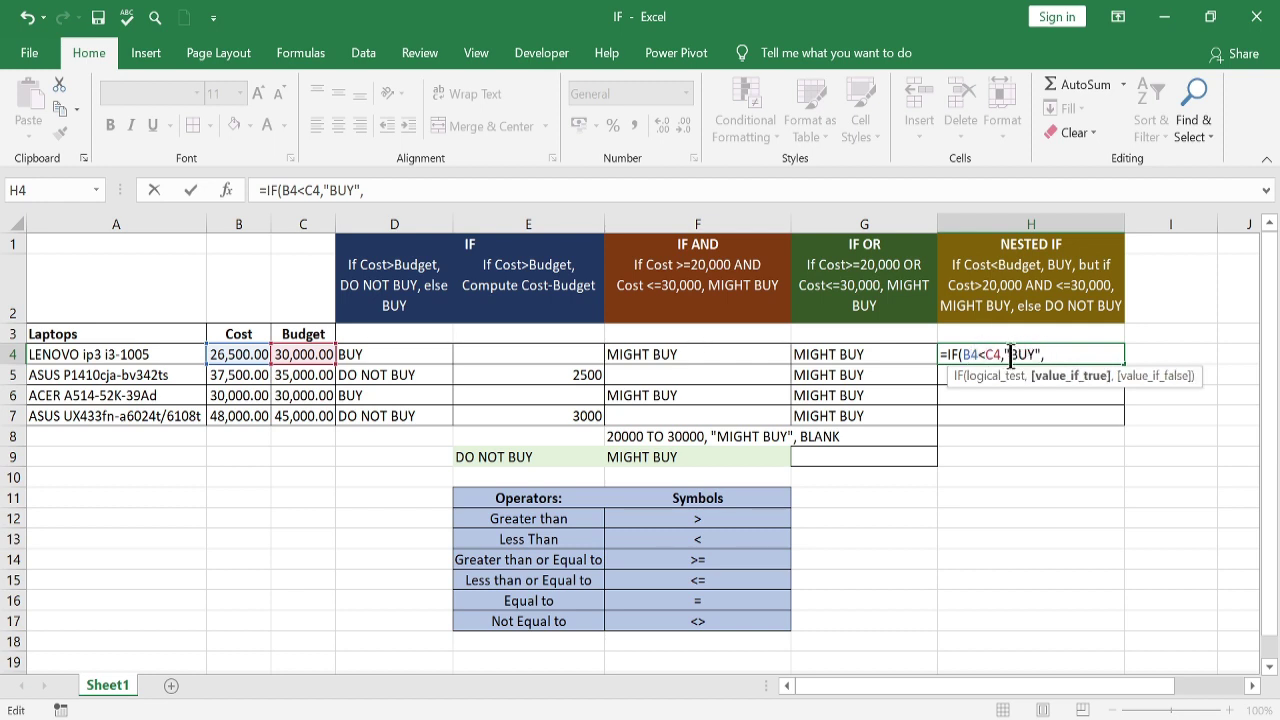
{"action": "left_click_drag", "start_coordinate": [1004, 354], "coordinate": [1048, 354]}
{"action": "left_click", "coordinate": [1063, 355]}
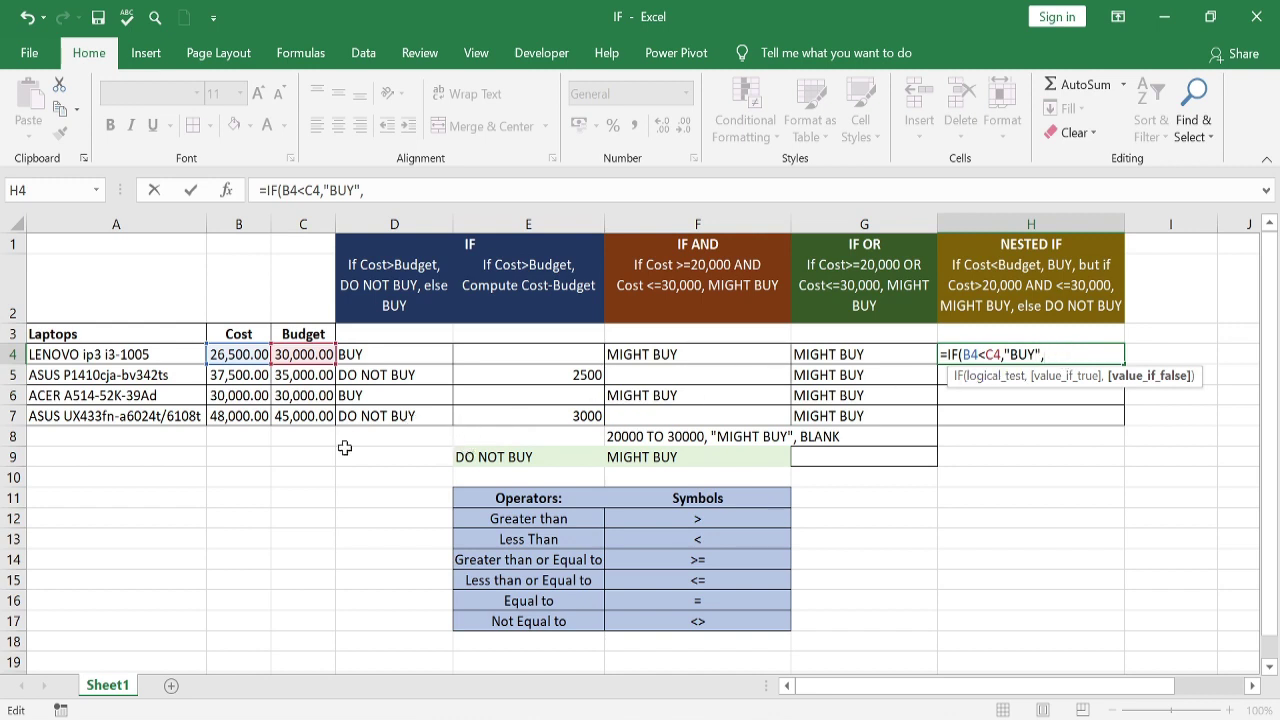
{"action": "left_click", "coordinate": [236, 356]}
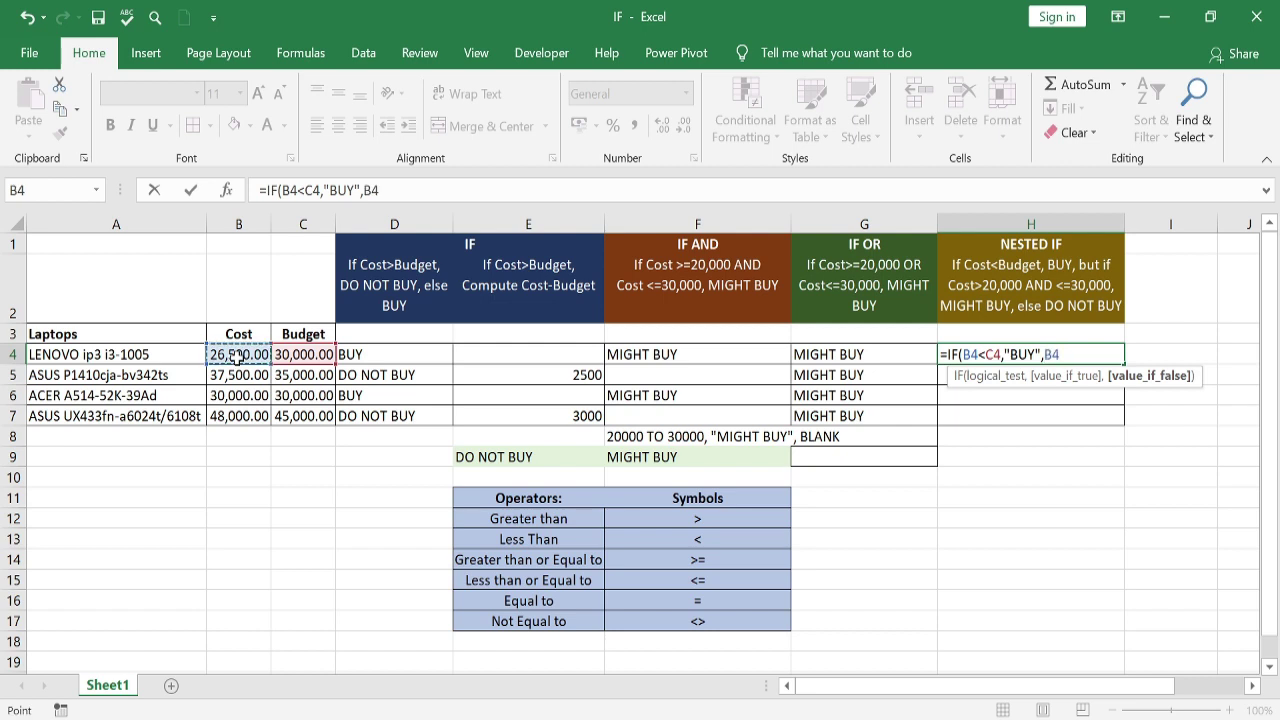
{"action": "type", "text": ">30"}
{"action": "key", "text": "BackSpace"}
{"action": "type", "text": "20"}
{"action": "key", "text": "BackSpace"}
{"action": "key", "text": "BackSpace"}
{"action": "key", "text": "BackSpace"}
{"action": "key", "text": "BackSpace"}
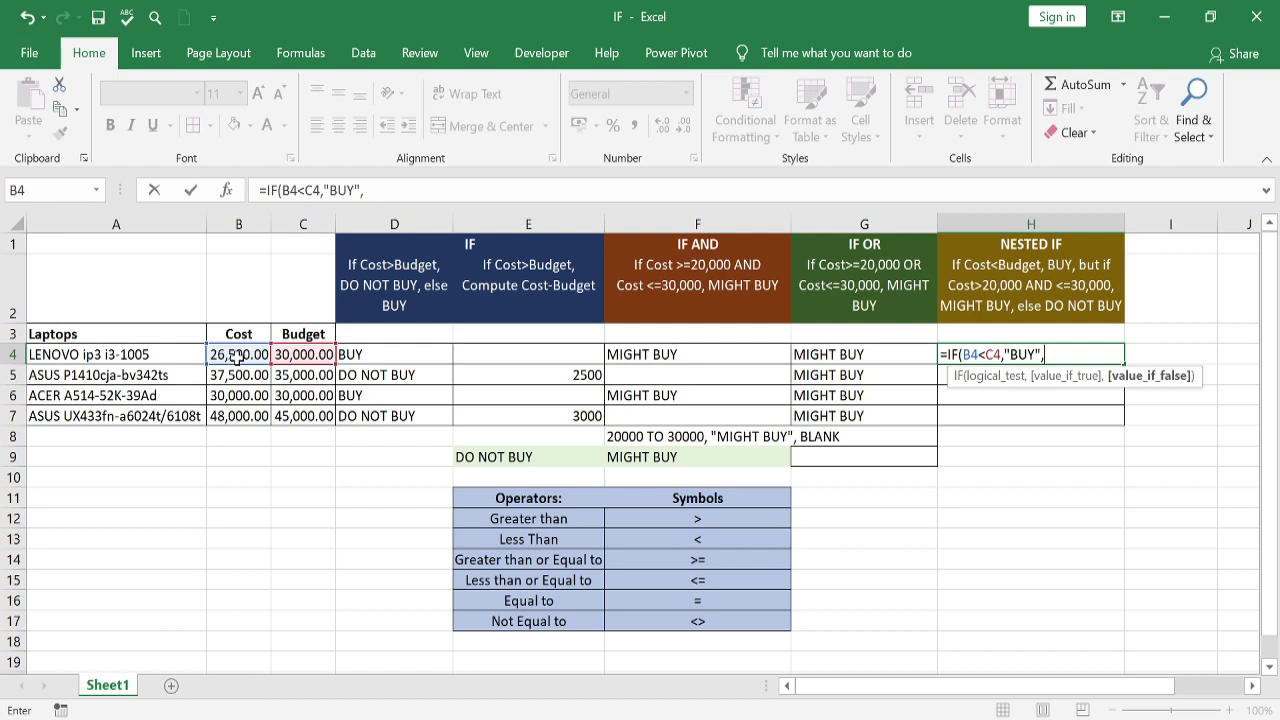
Open a second IF function as the value if false in the H4 formula and review both IF parts.
{"action": "type", "text": "IF"}
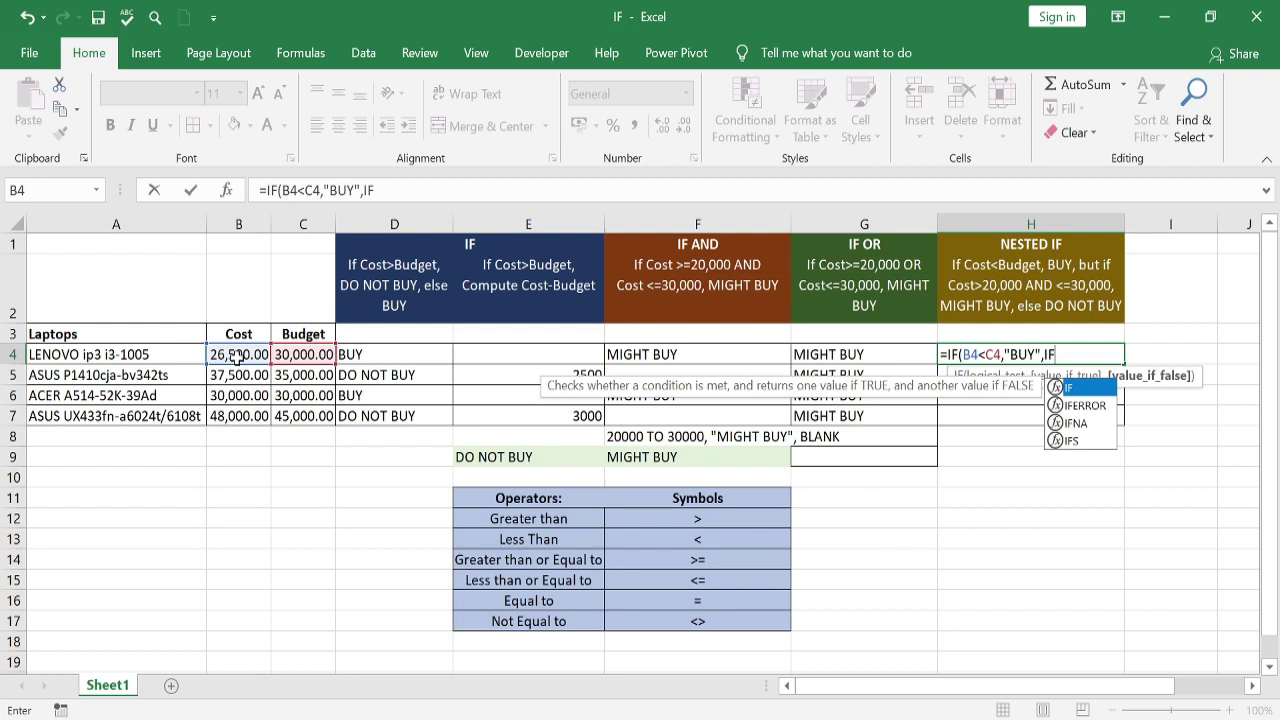
{"action": "type", "text": "("}
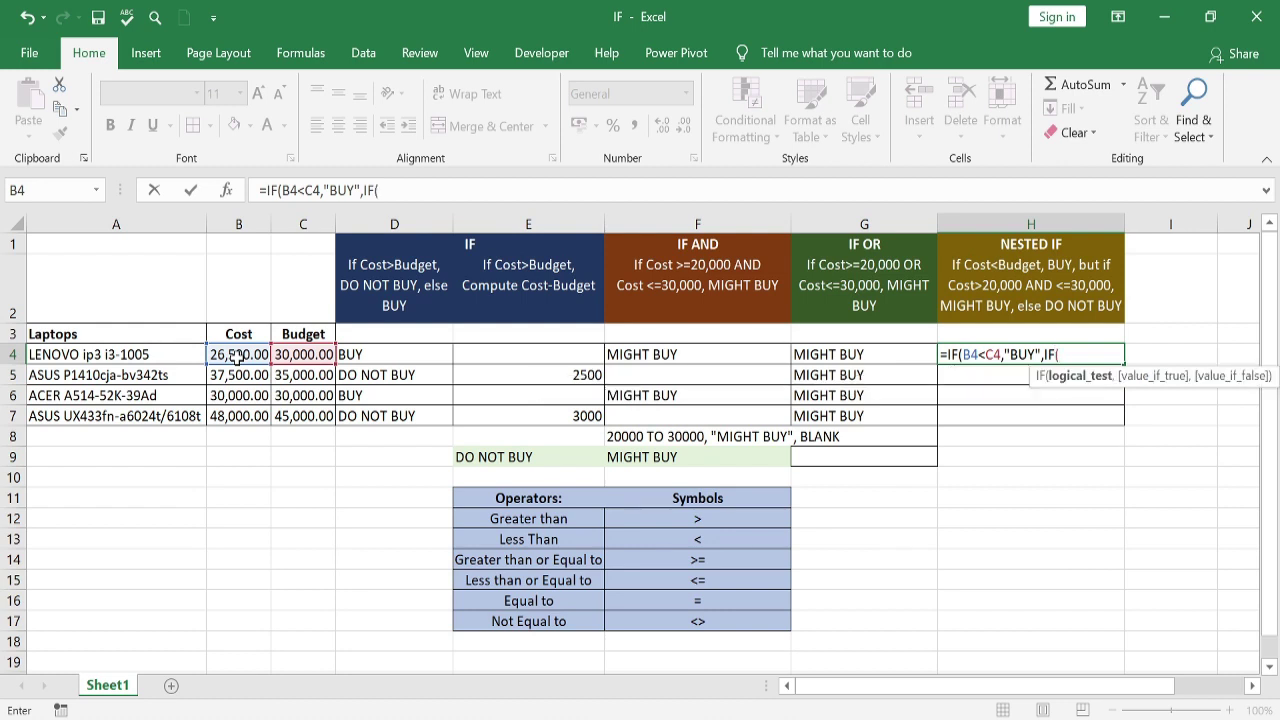
{"action": "left_click_drag", "start_coordinate": [965, 356], "coordinate": [1001, 355]}
{"action": "left_click", "coordinate": [1013, 356]}
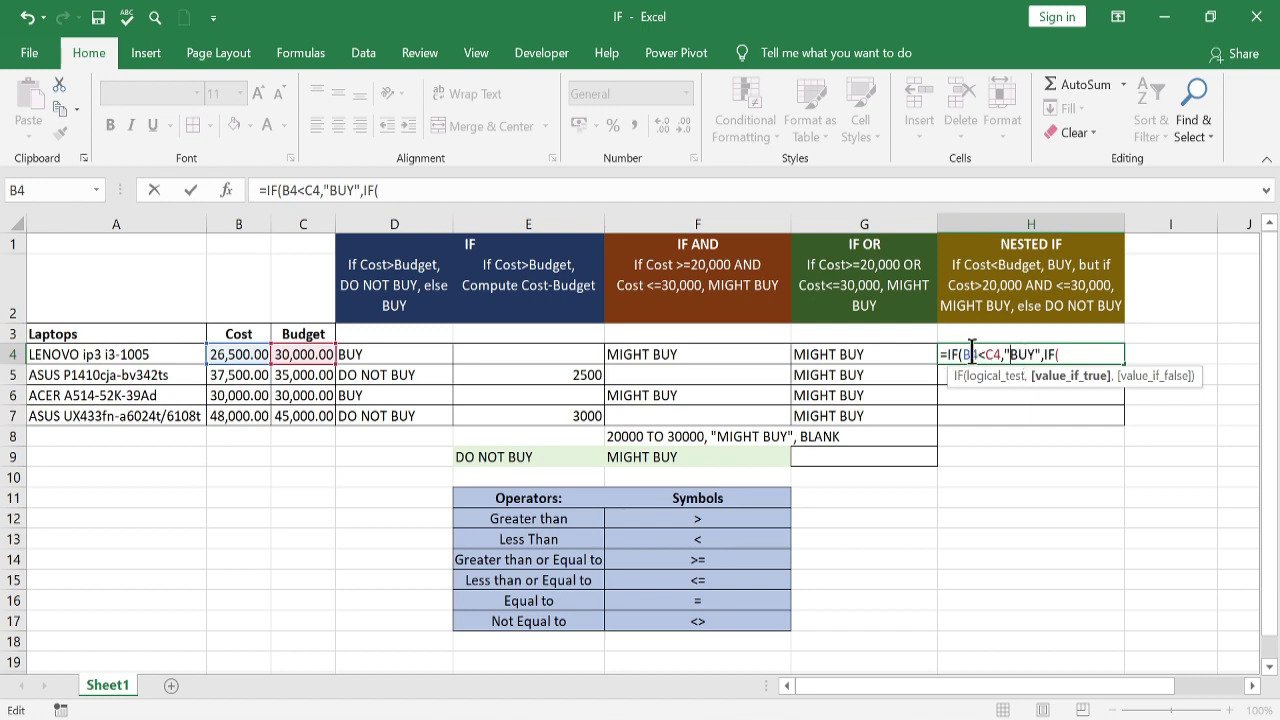
{"action": "left_click_drag", "start_coordinate": [962, 355], "coordinate": [1076, 356]}
{"action": "left_click", "coordinate": [1076, 356]}
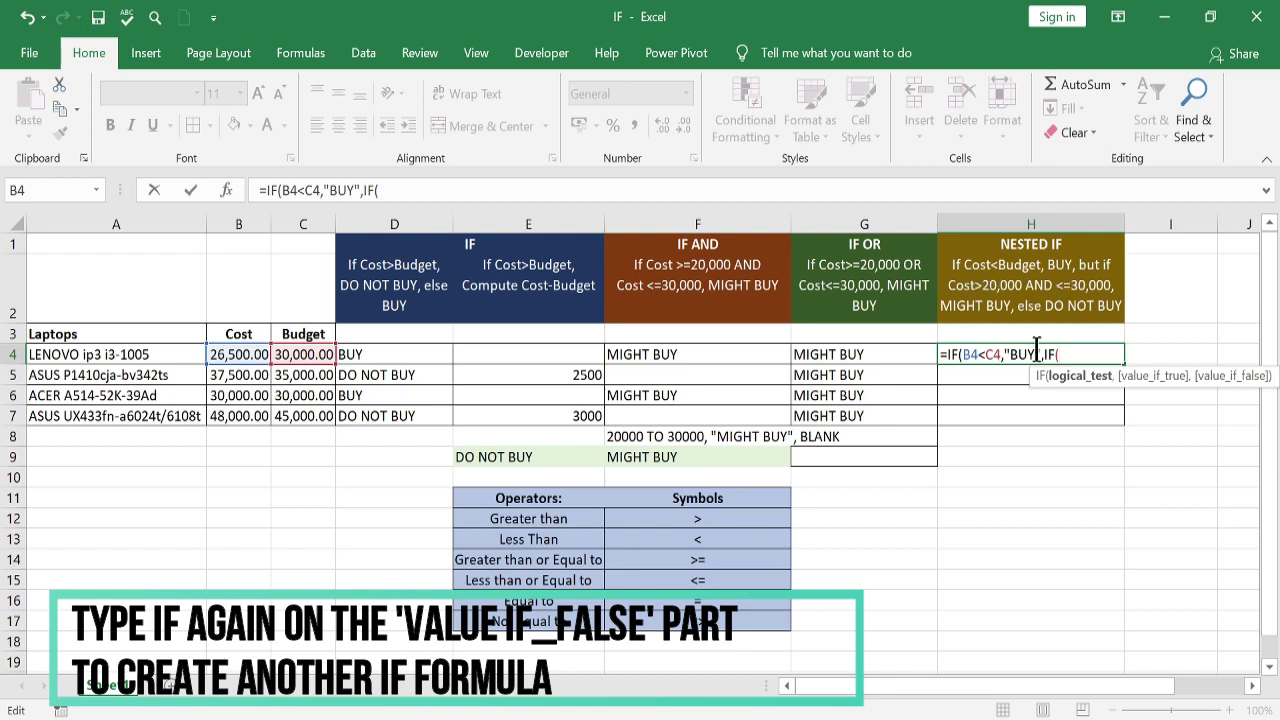
{"action": "left_click_drag", "start_coordinate": [1045, 355], "coordinate": [1084, 361]}
{"action": "left_click", "coordinate": [1068, 356]}
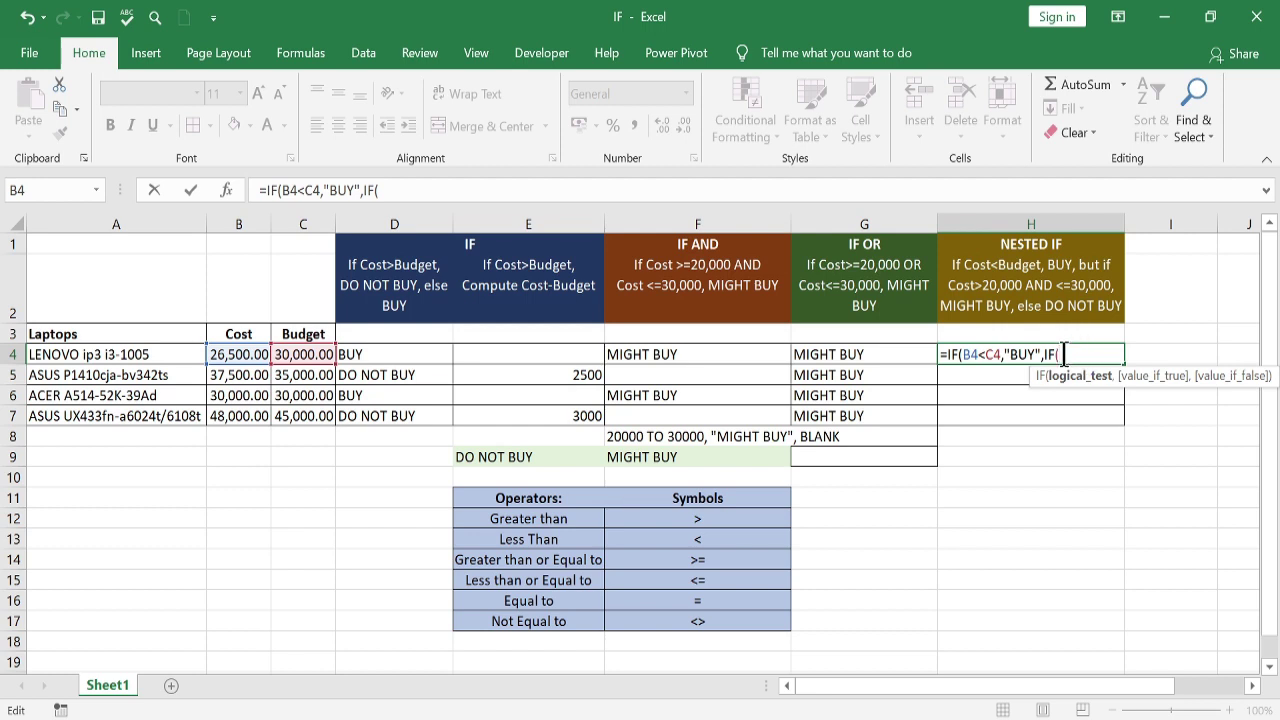
Enter AND(B4>20000,B4<=30000) as the logical test of the second IF in the H4 formula.
{"action": "type", "text": "AND"}
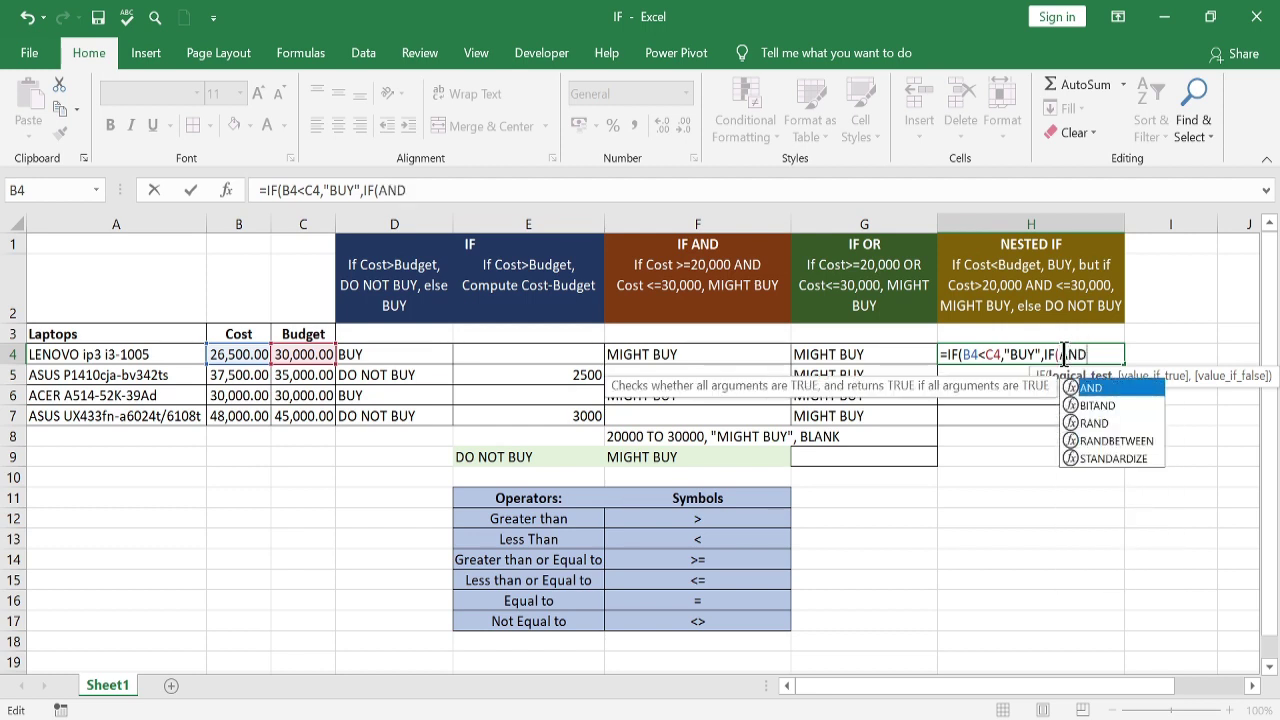
{"action": "type", "text": "("}
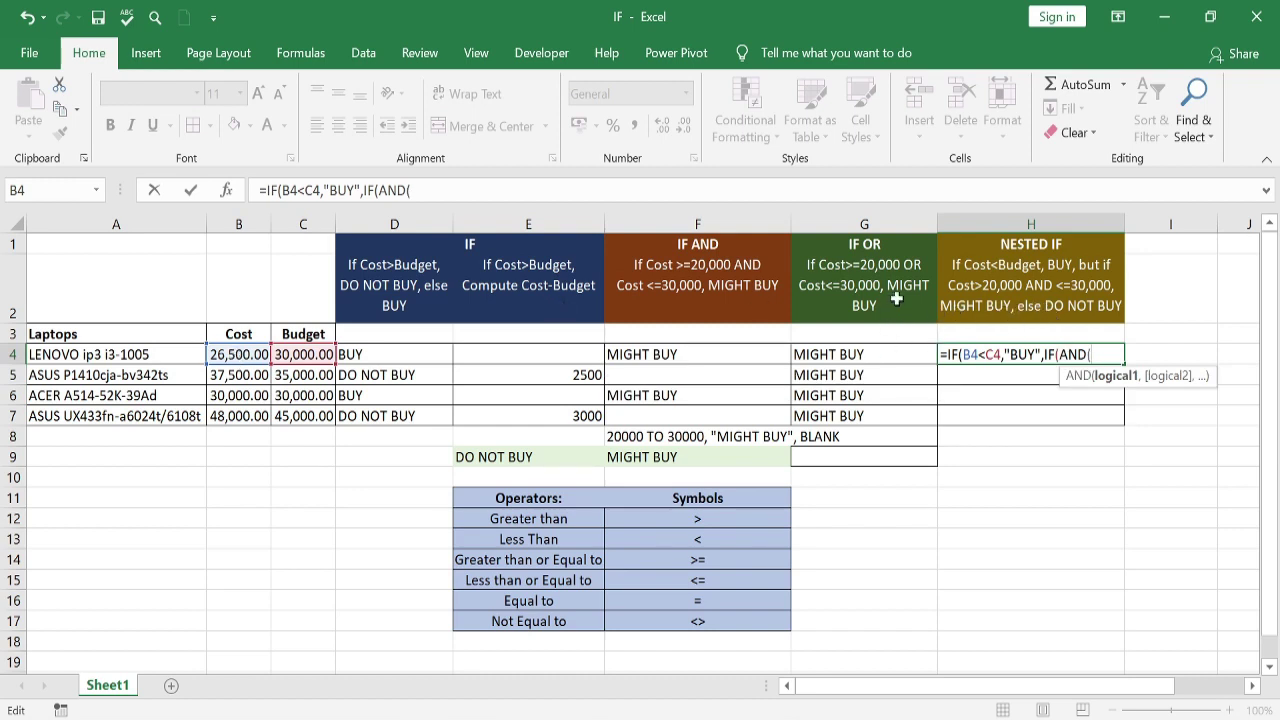
{"action": "left_click", "coordinate": [237, 355]}
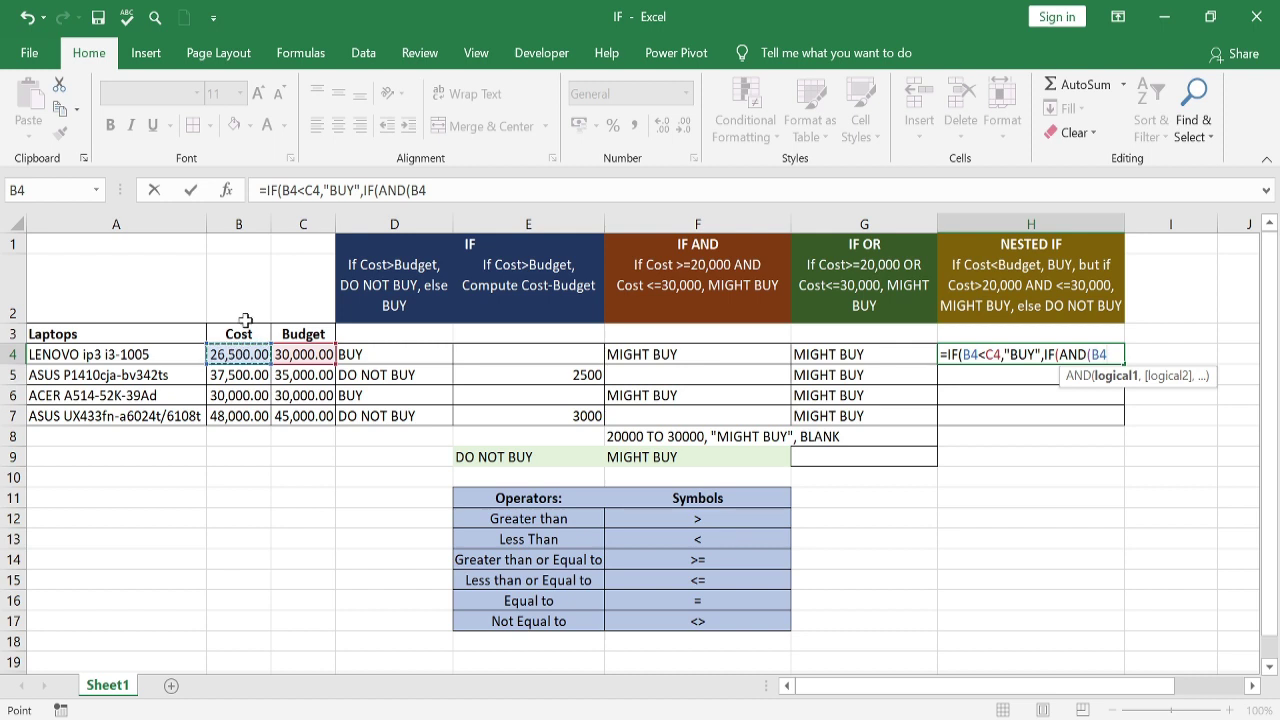
{"action": "type", "text": ">20000"}
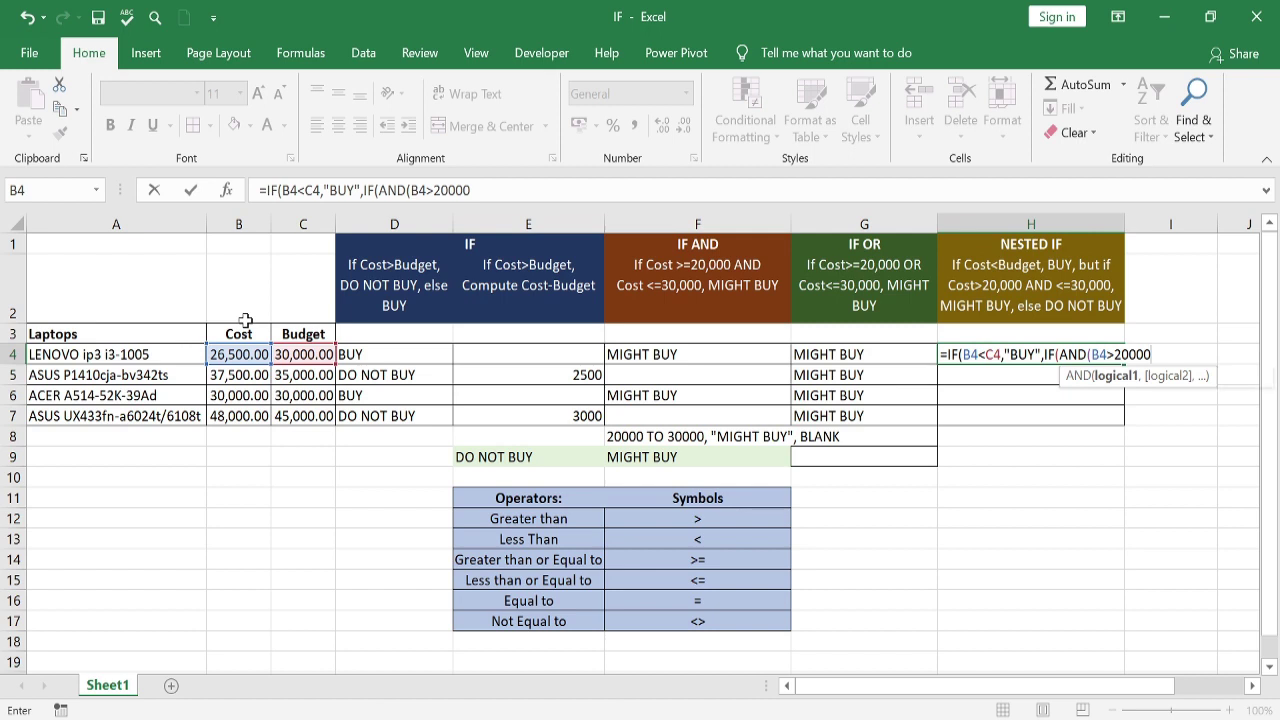
{"action": "type", "text": ","}
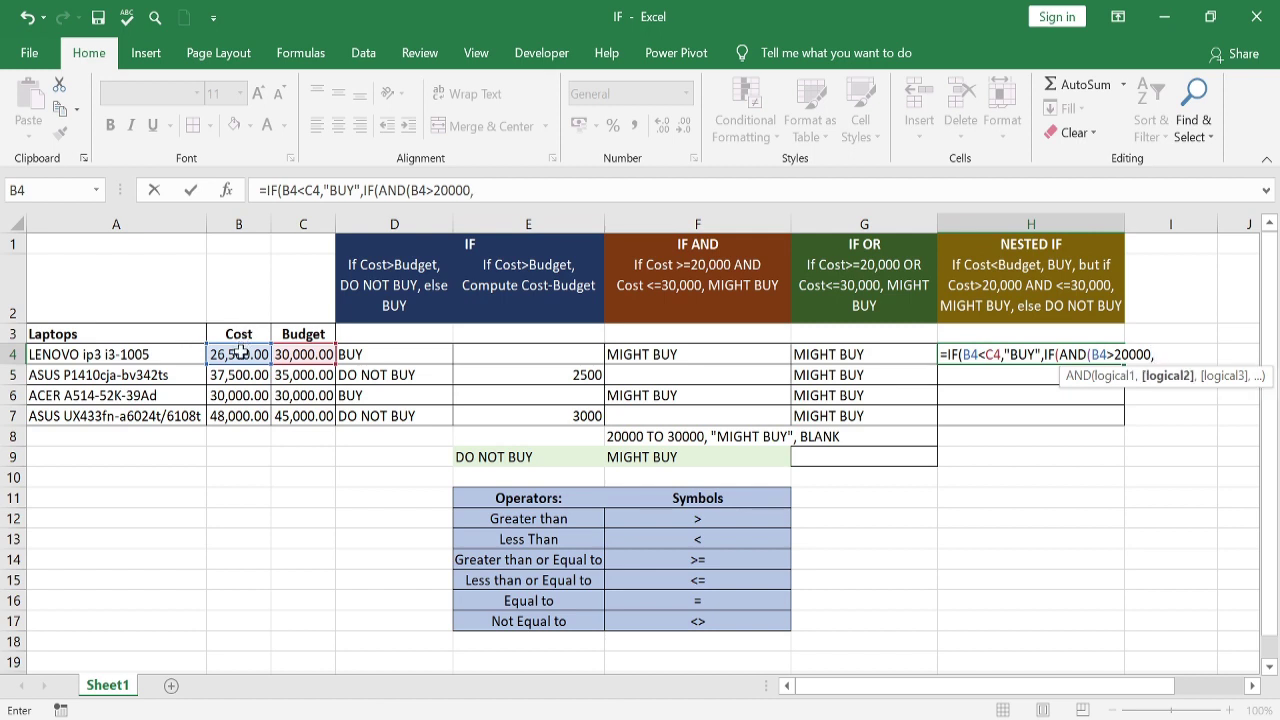
{"action": "left_click", "coordinate": [240, 354]}
{"action": "type", "text": "<"}
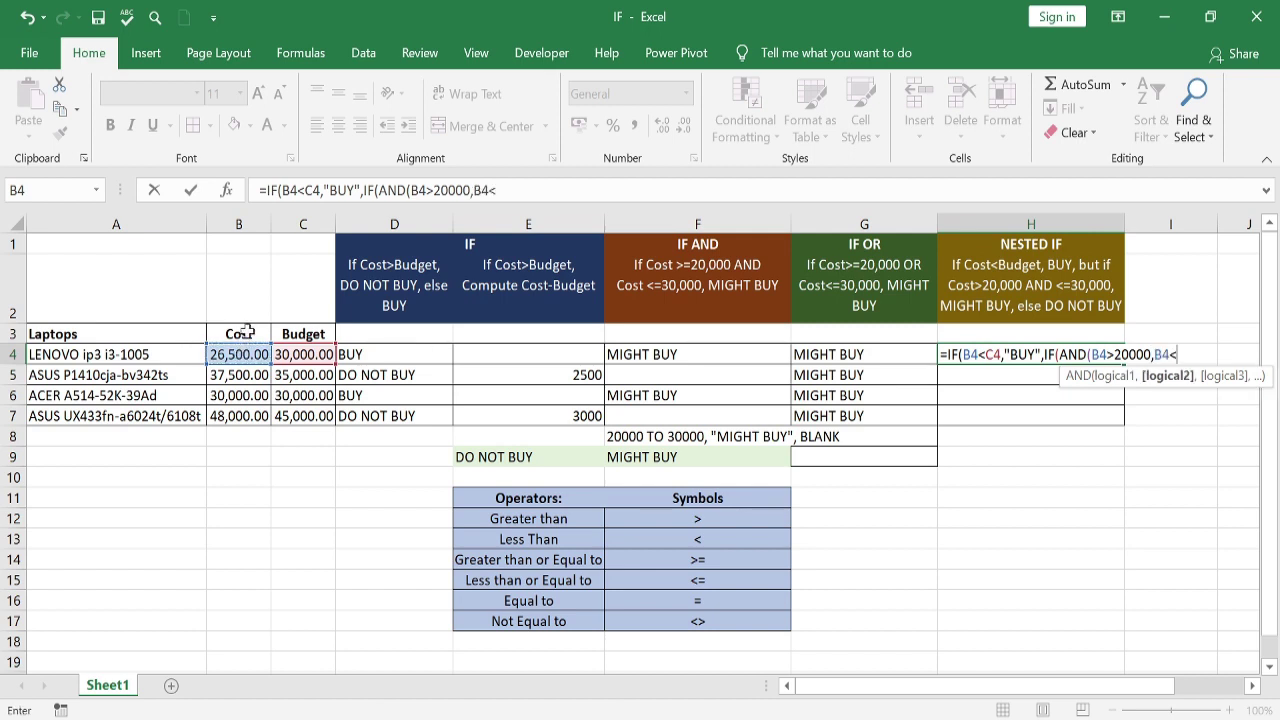
{"action": "type", "text": "=30000"}
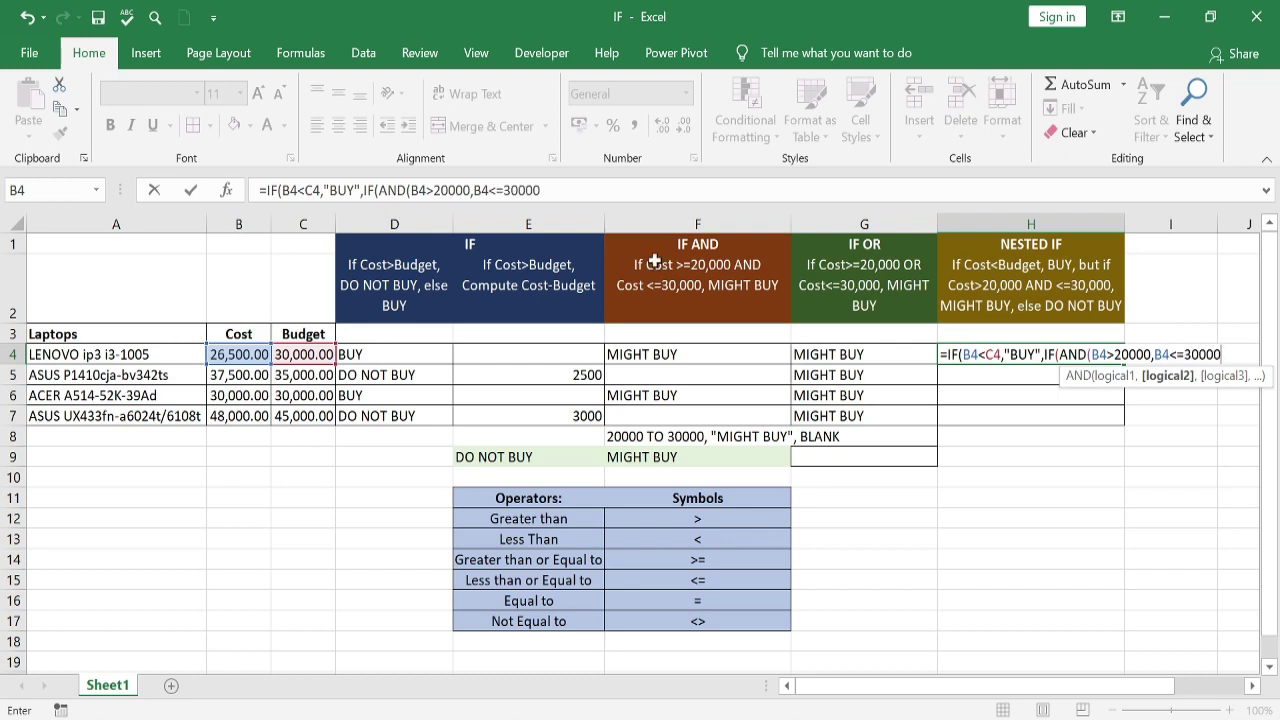
{"action": "type", "text": ")"}
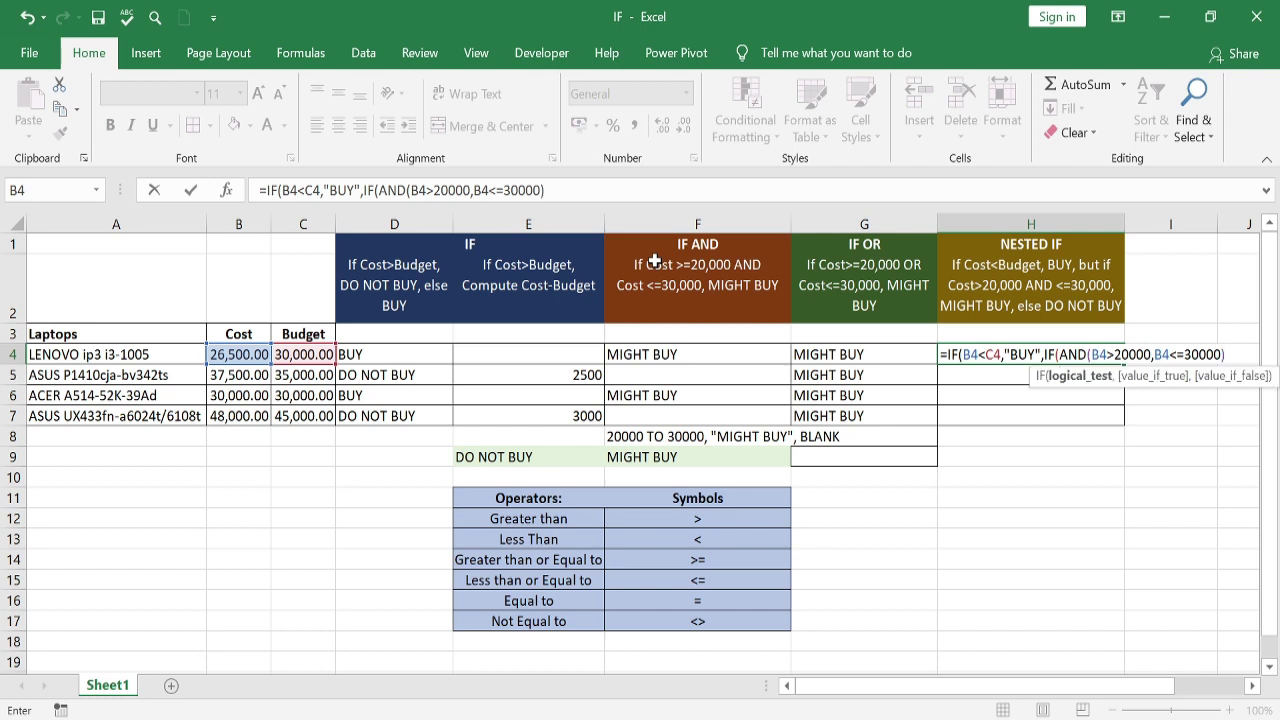
Set the second IF's value if true to the locked reference $F$9 and its value if false to $E$9.
{"action": "type", "text": ","}
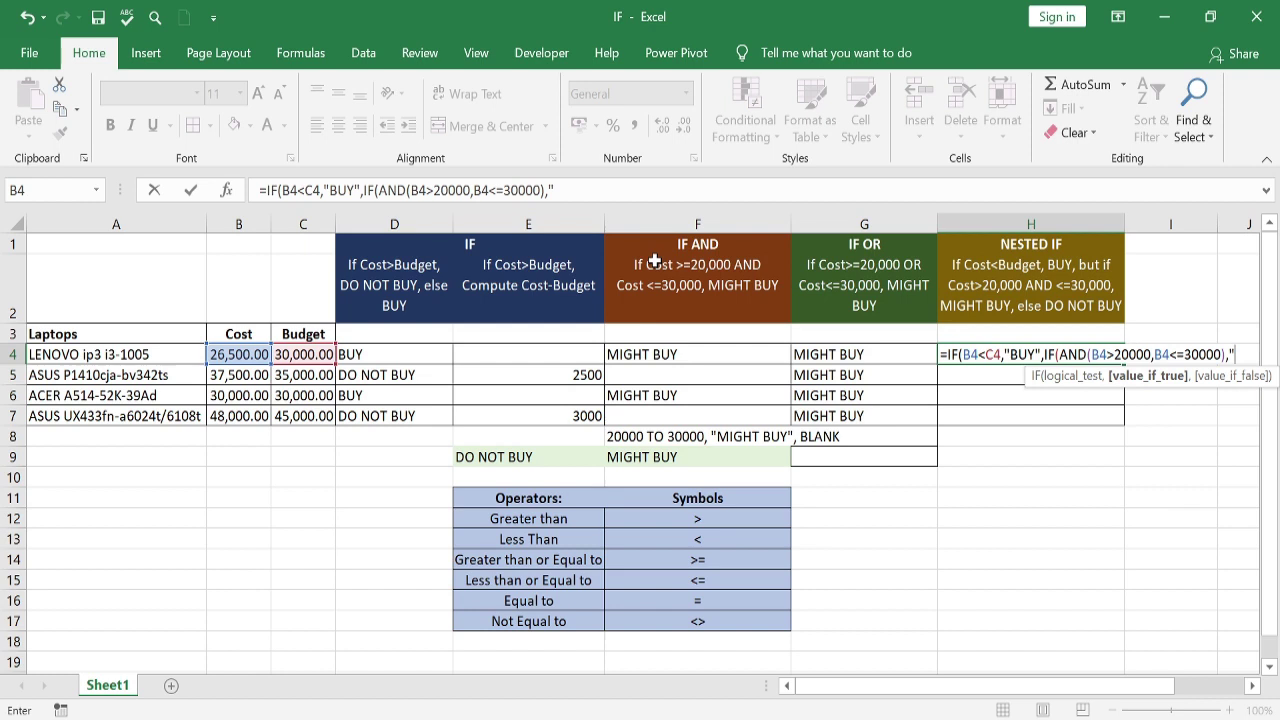
{"action": "left_click", "coordinate": [691, 456]}
{"action": "key", "text": "F4"}
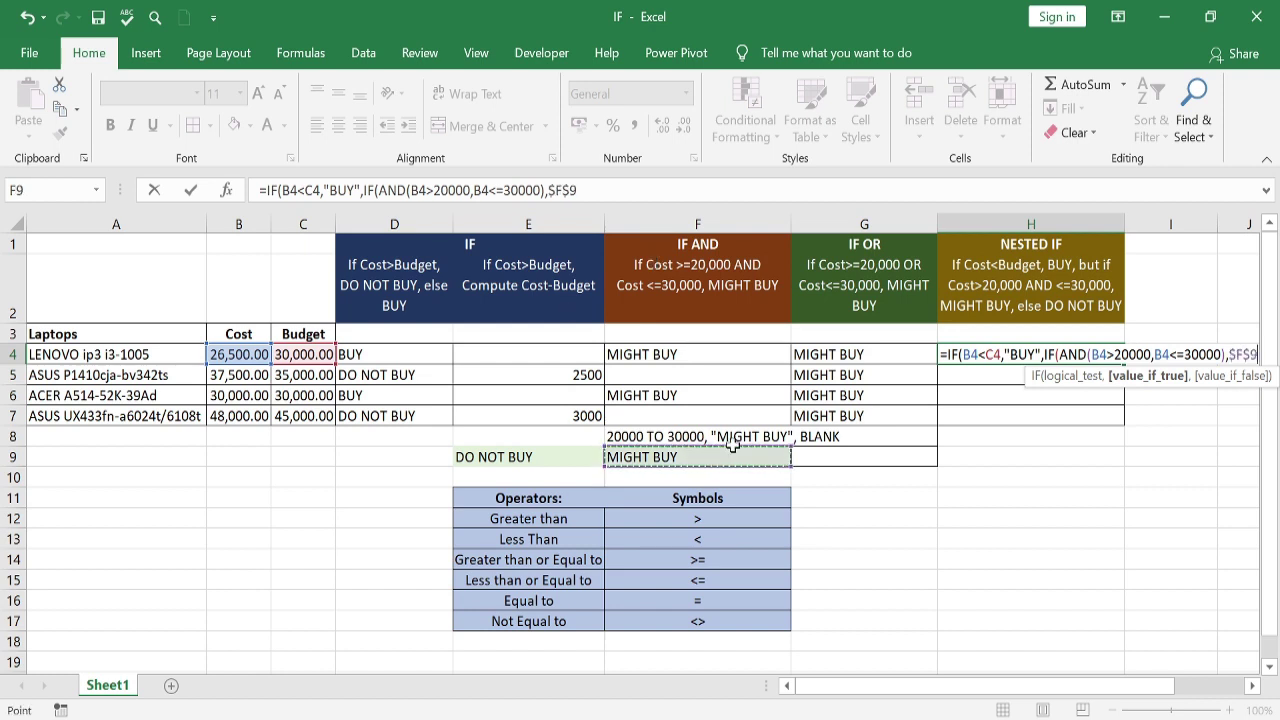
{"action": "type", "text": ","}
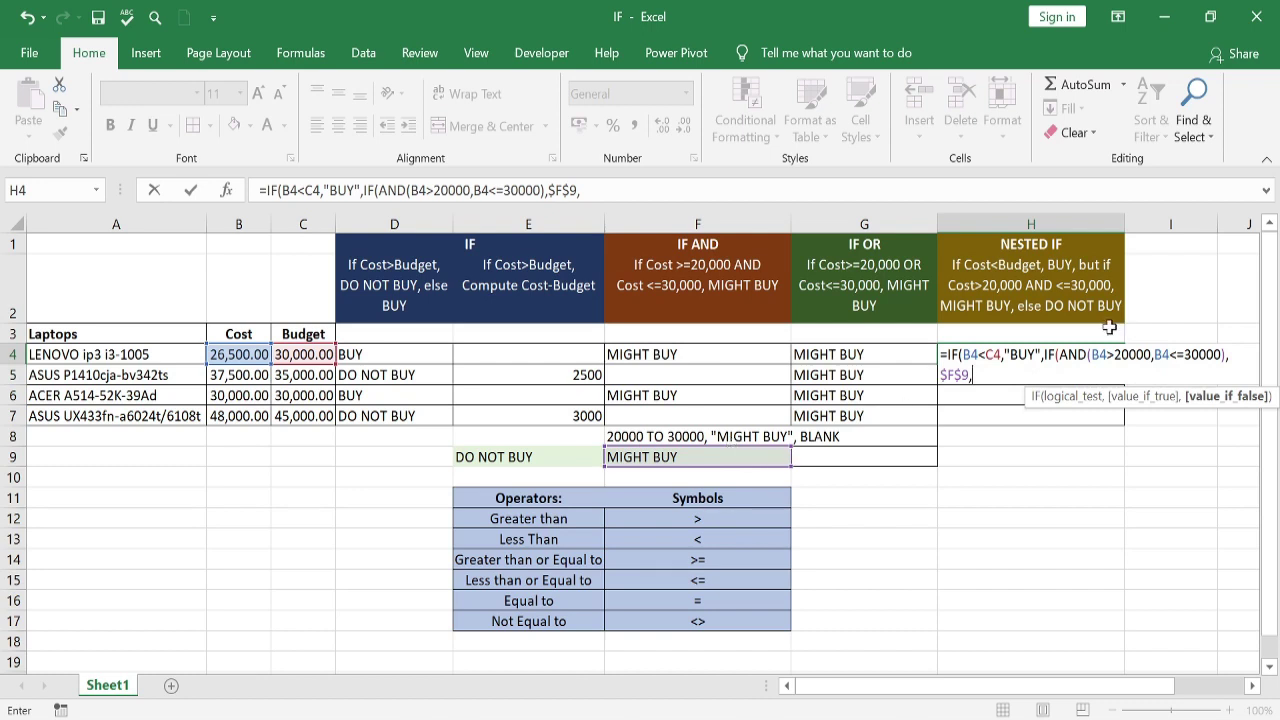
{"action": "left_click", "coordinate": [550, 457]}
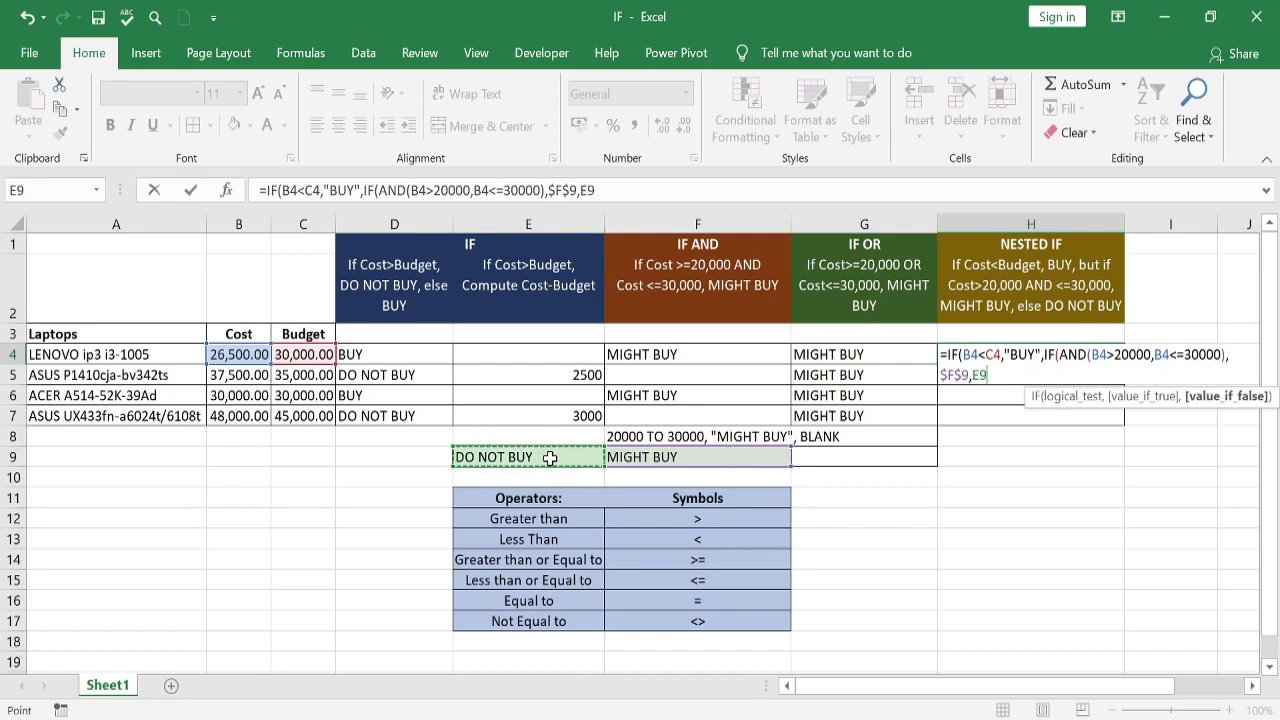
{"action": "key", "text": "F4"}
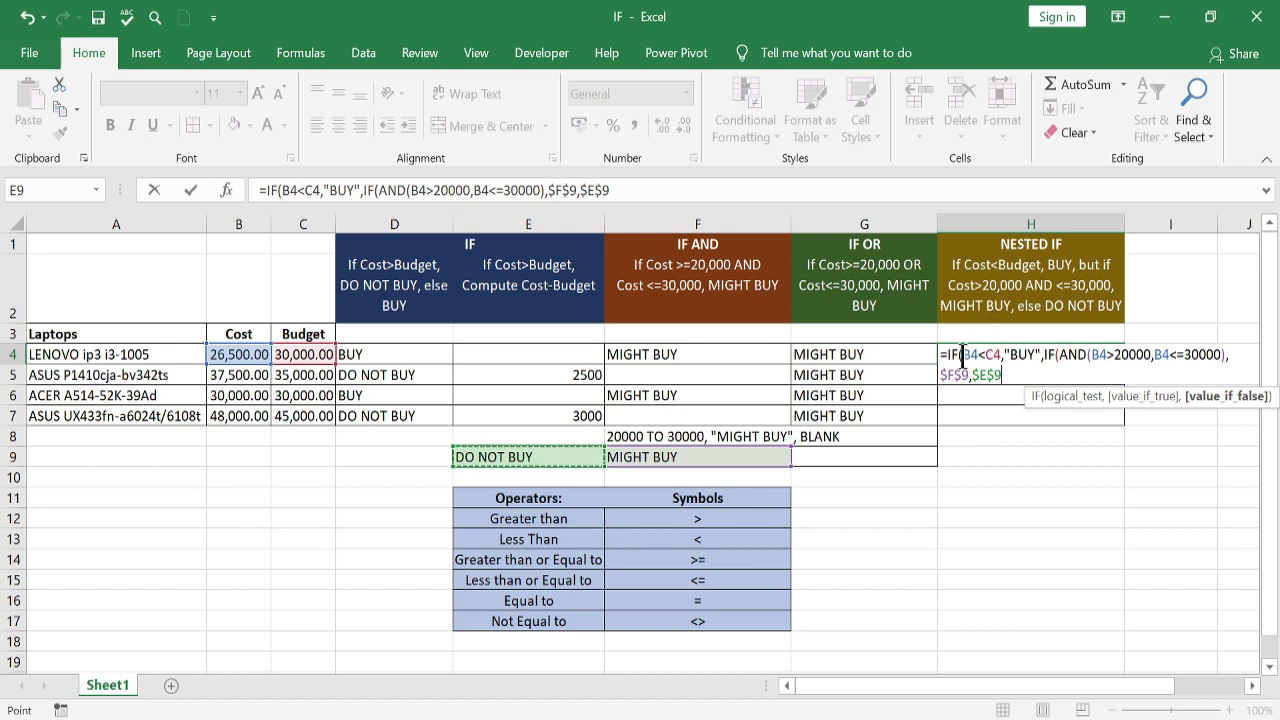
Close both IF functions and commit the nested IF formula in H4.
{"action": "left_click_drag", "start_coordinate": [1052, 354], "coordinate": [1056, 354]}
{"action": "left_click_drag", "start_coordinate": [947, 356], "coordinate": [958, 356]}
{"action": "left_click", "coordinate": [1019, 379]}
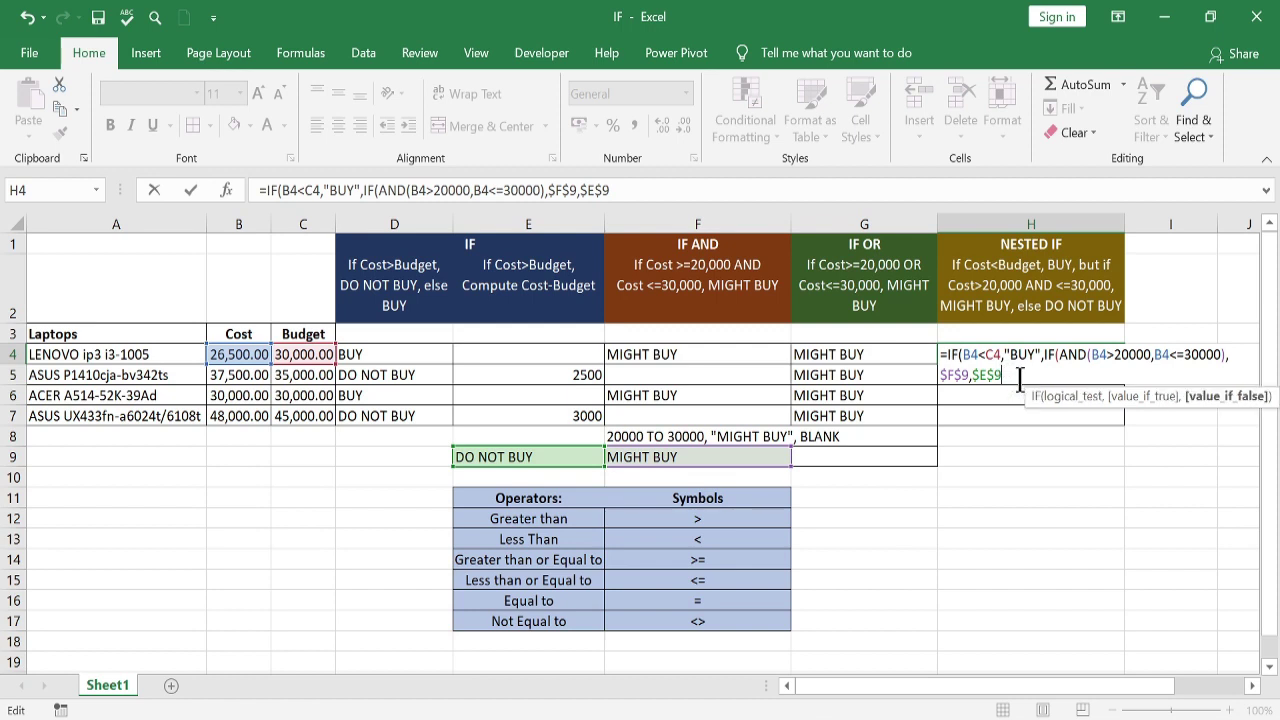
{"action": "type", "text": ")"}
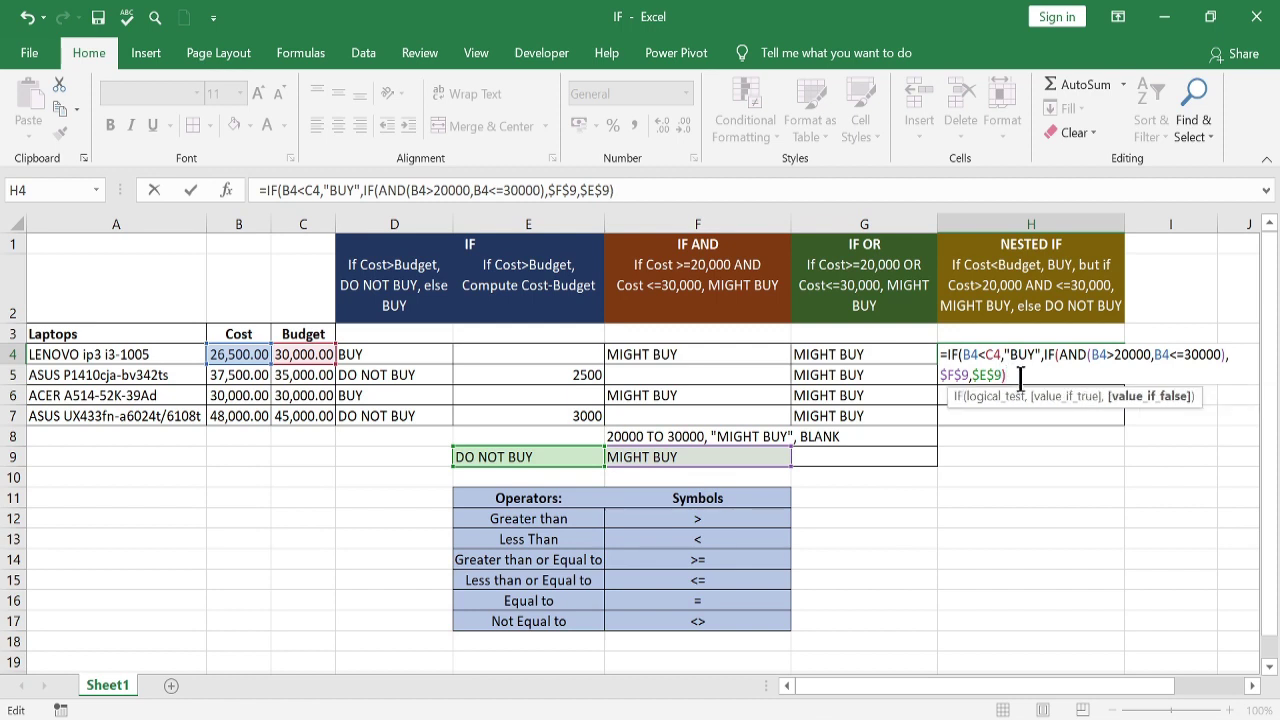
{"action": "type", "text": ")"}
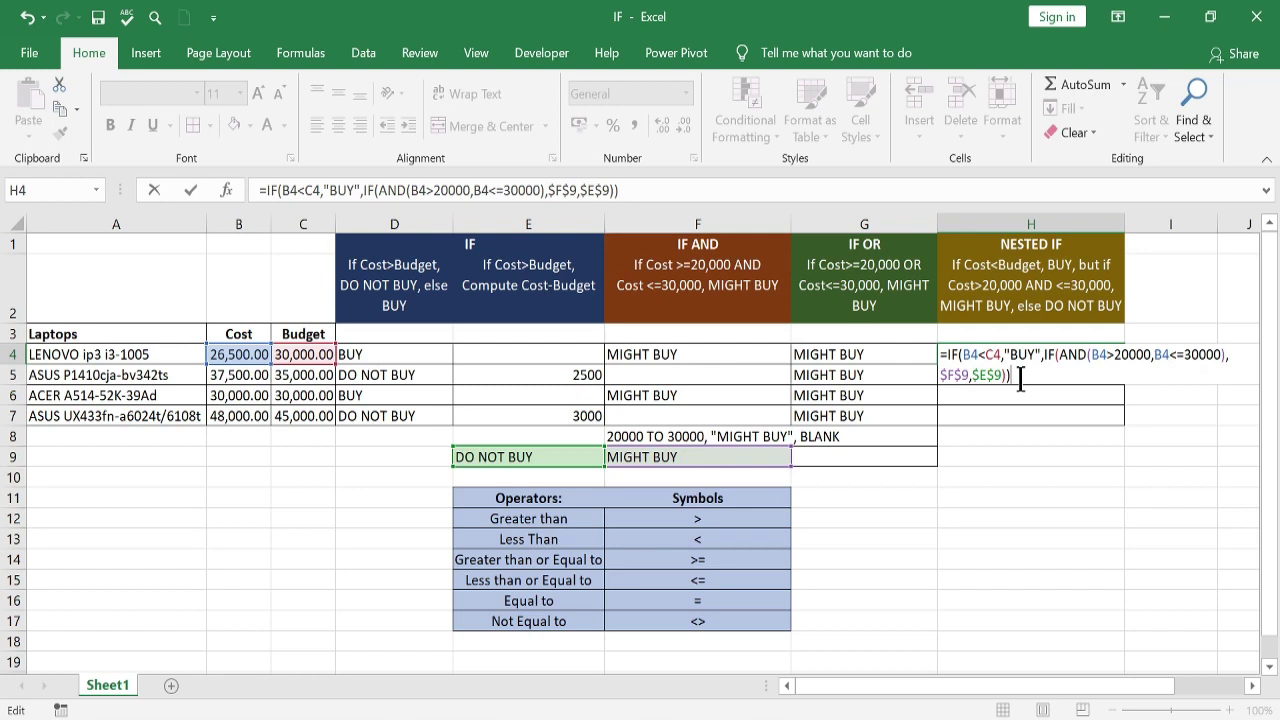
{"action": "key", "text": "Return"}
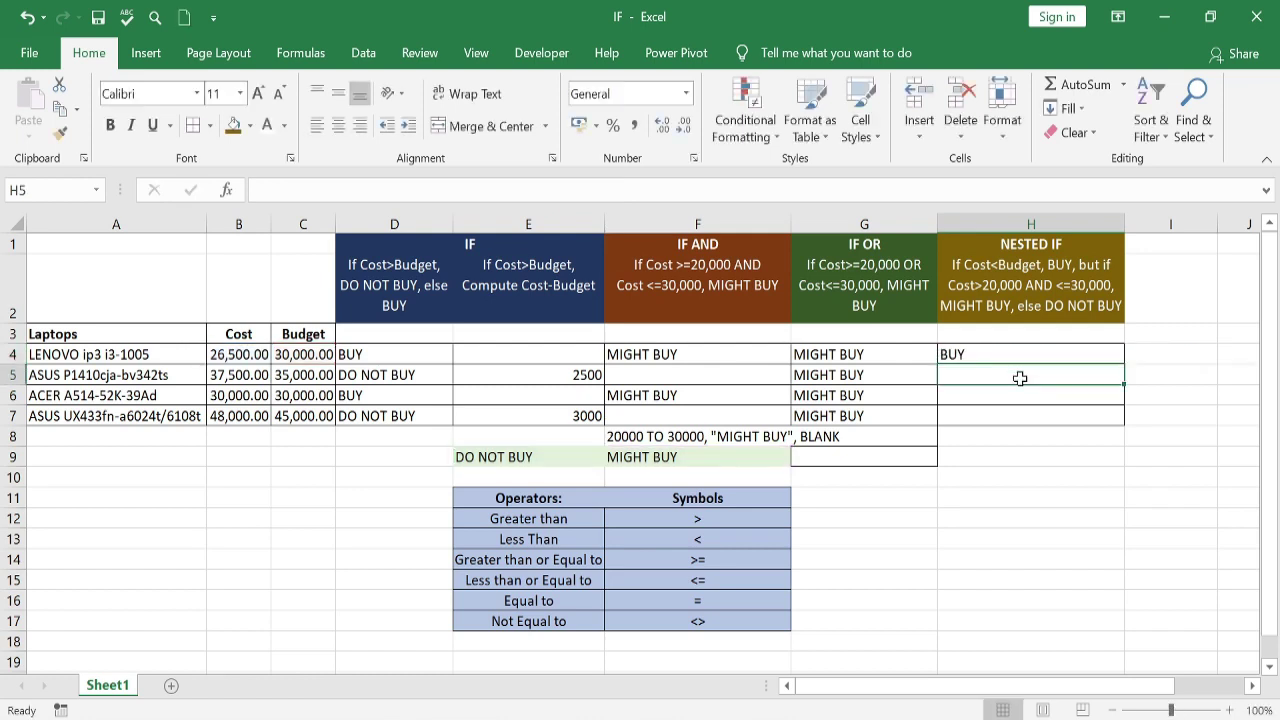
Fill the nested IF formula from H4 down through H7.
{"action": "left_click", "coordinate": [1010, 358]}
{"action": "left_click_drag", "start_coordinate": [1124, 367], "coordinate": [1124, 434]}
{"action": "left_click", "coordinate": [1012, 356]}
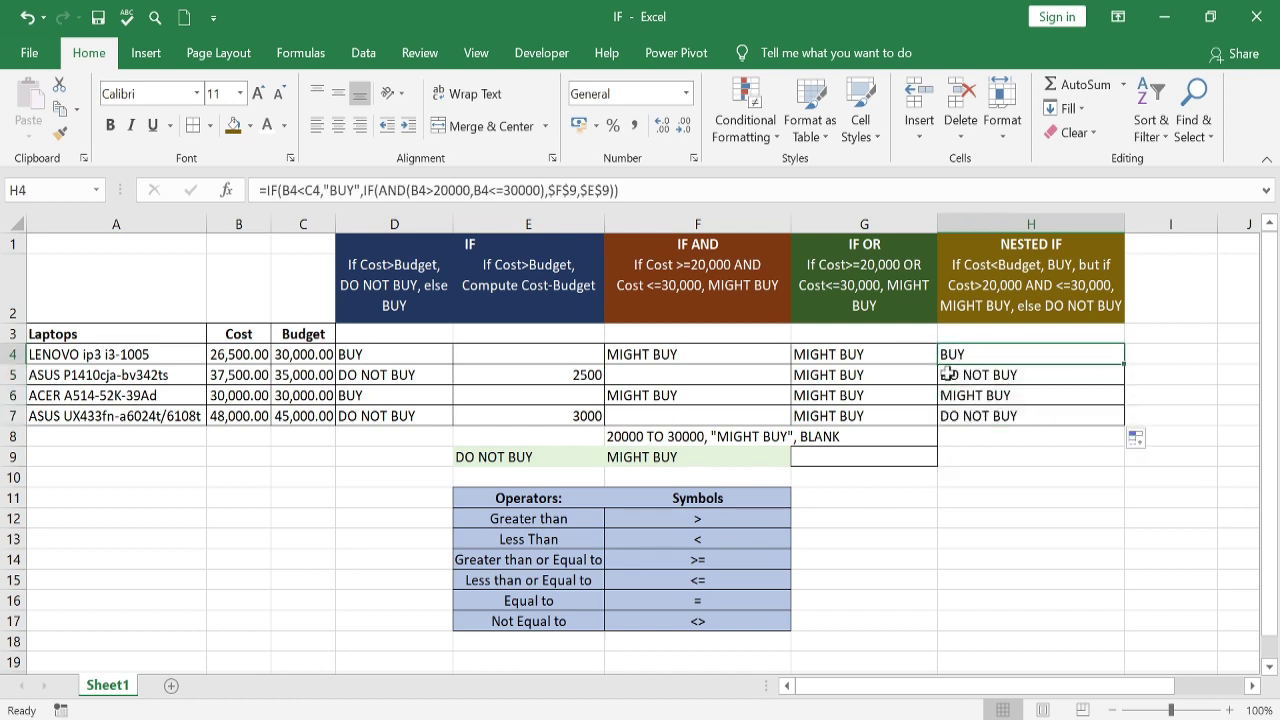
Compare the nested IF results in H4 and H5 with the costs and budgets in rows 4 and 5 and the condition in H2.
{"action": "left_click", "coordinate": [954, 464]}
{"action": "left_click", "coordinate": [716, 444]}
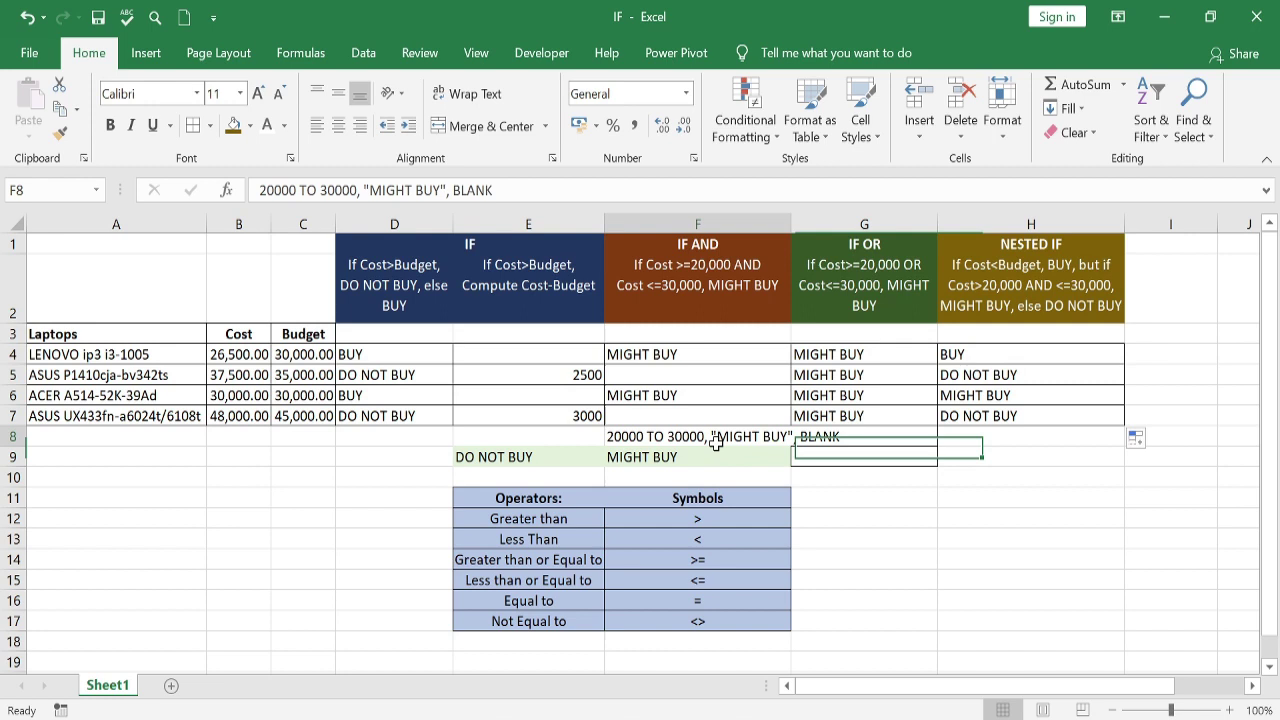
{"action": "left_click", "coordinate": [974, 350]}
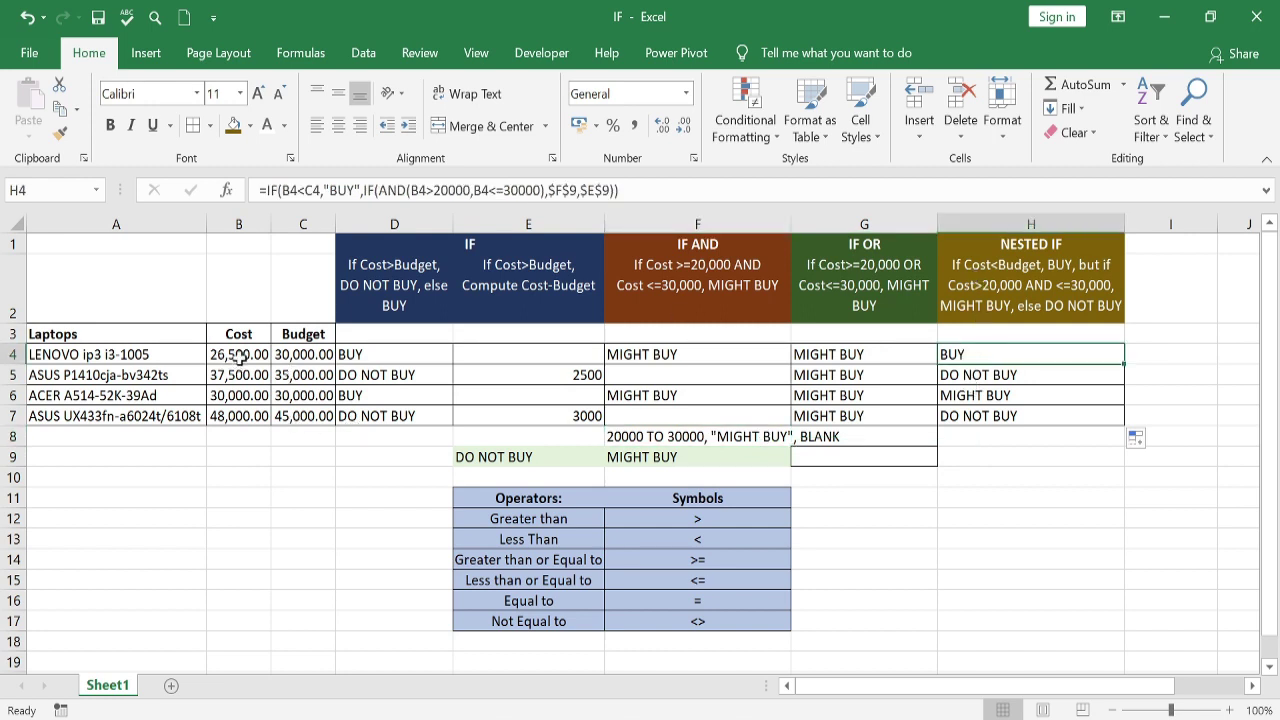
{"action": "left_click", "coordinate": [290, 355]}
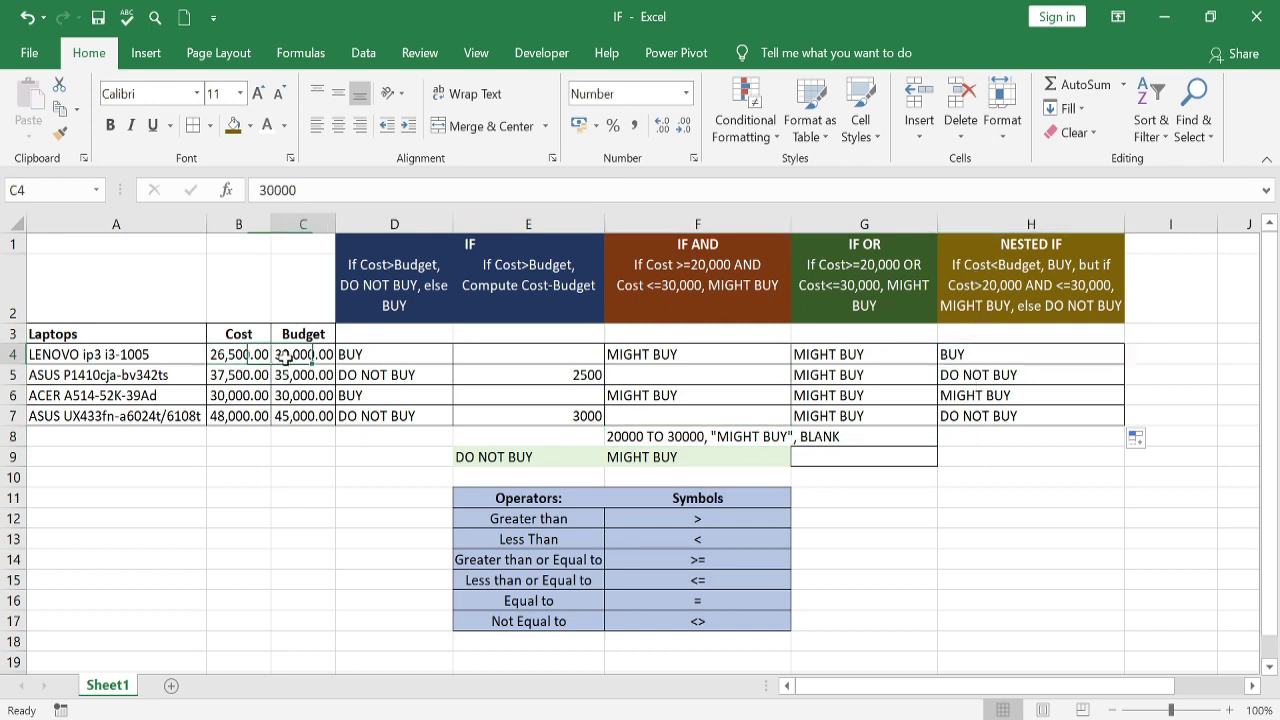
{"action": "left_click", "coordinate": [977, 373]}
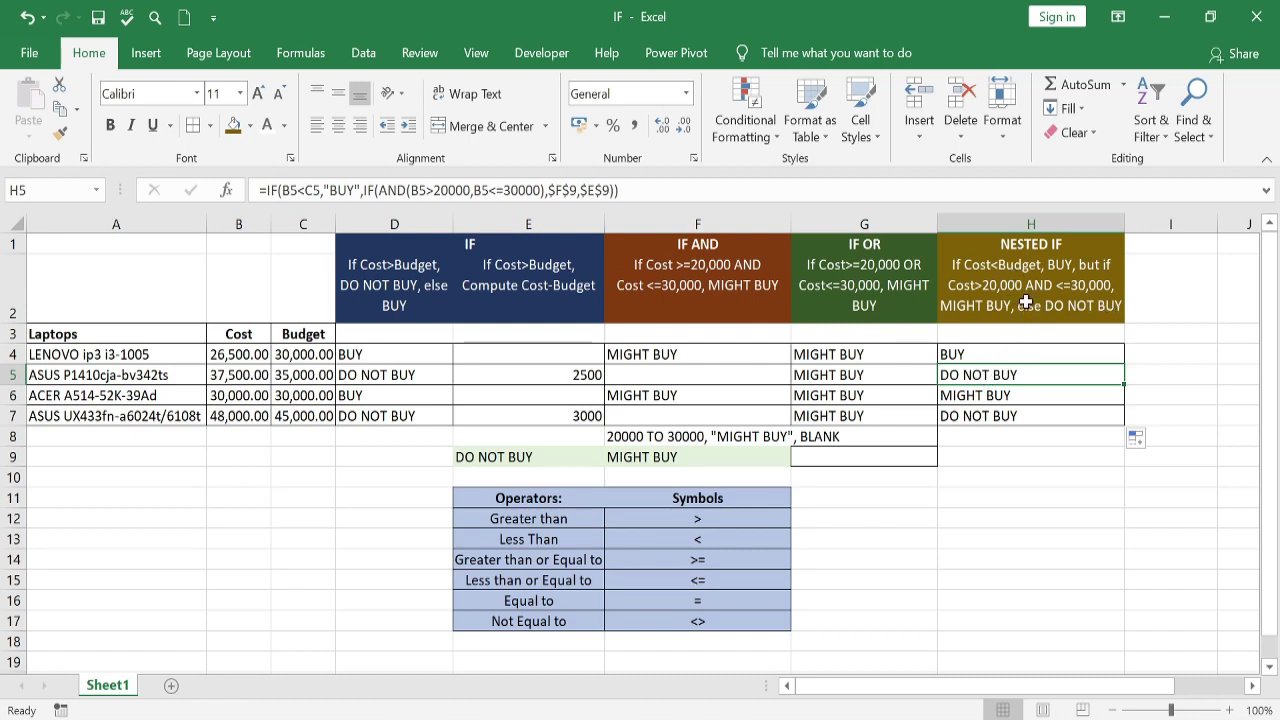
{"action": "left_click", "coordinate": [970, 290]}
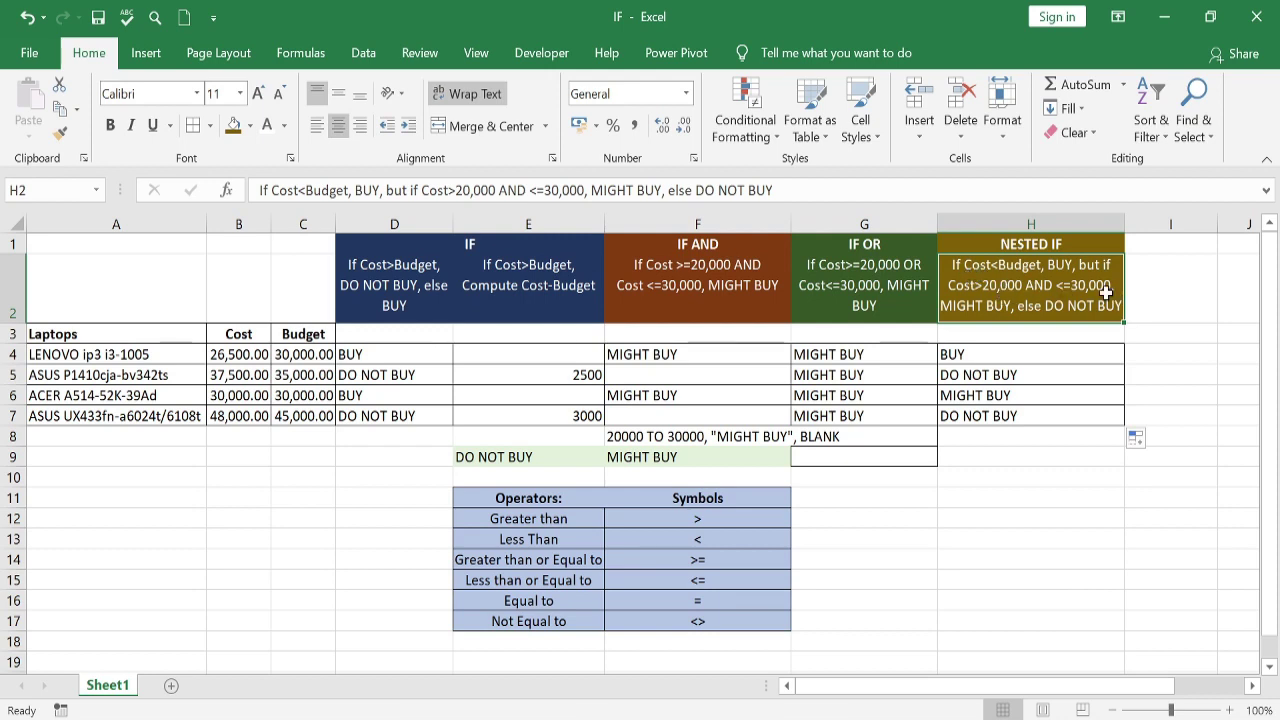
{"action": "left_click", "coordinate": [230, 372]}
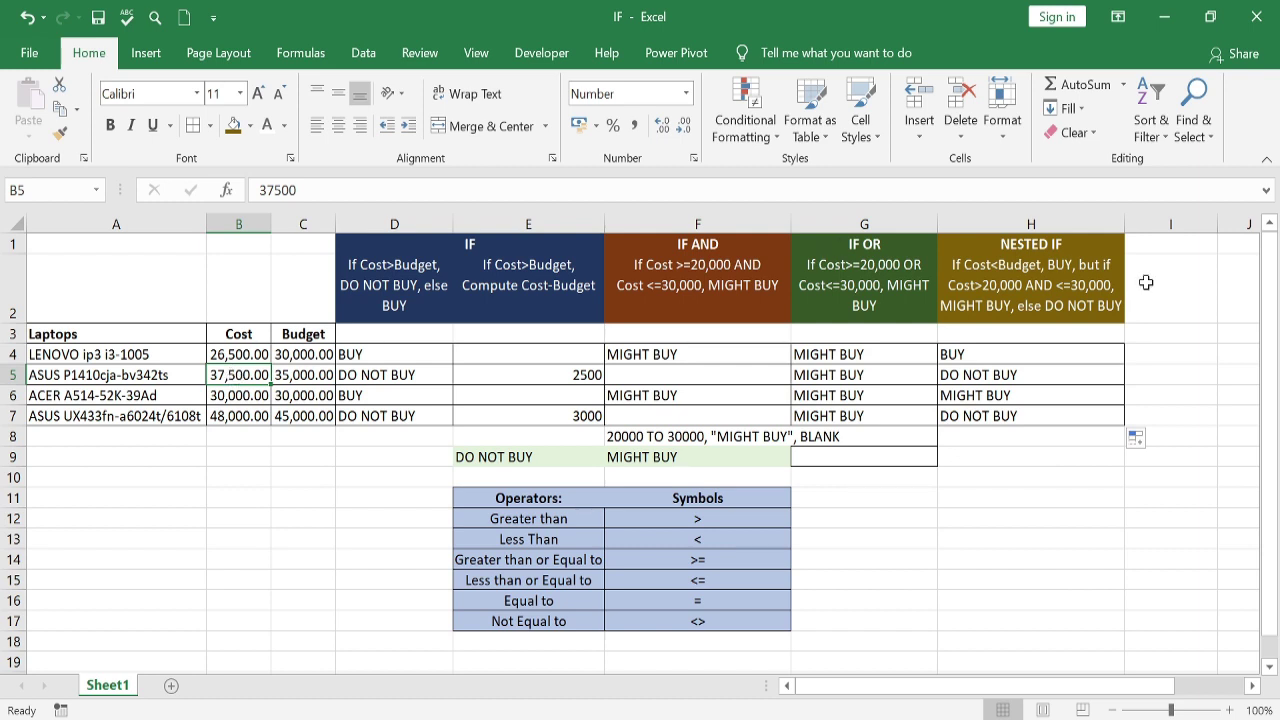
{"action": "left_click", "coordinate": [291, 374]}
{"action": "left_click", "coordinate": [262, 374]}
{"action": "left_click", "coordinate": [282, 374]}
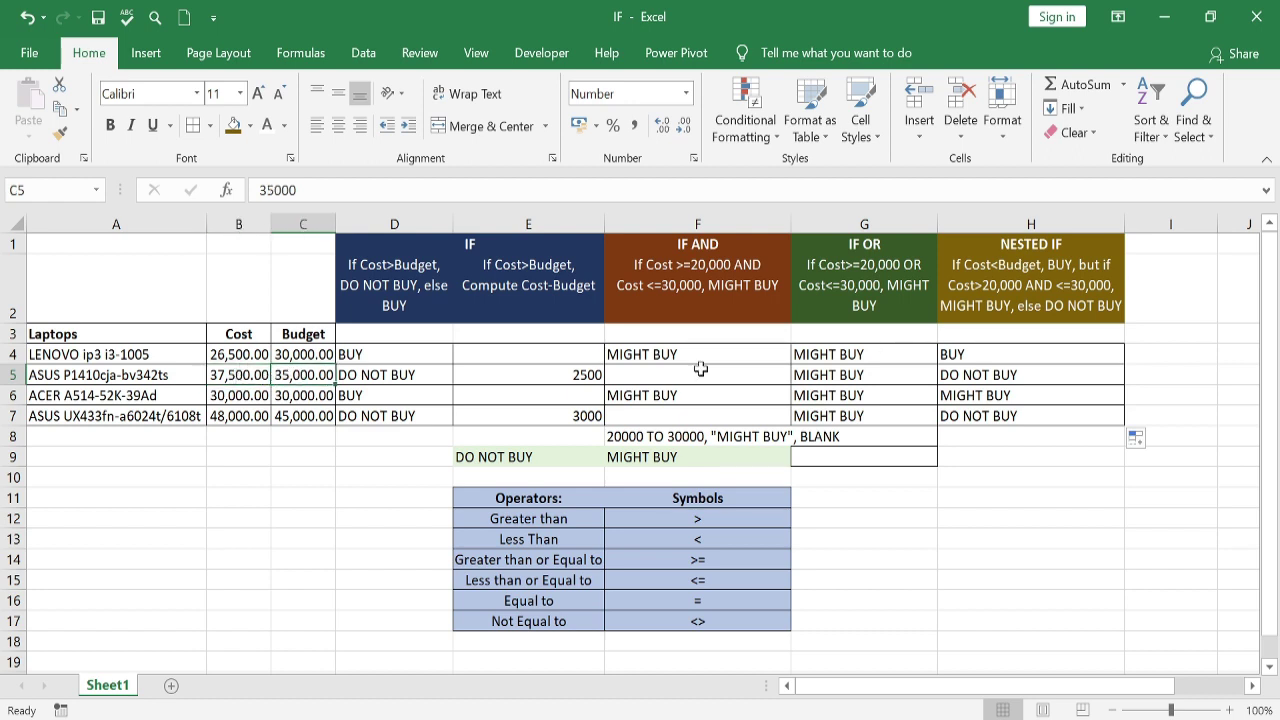
{"action": "left_click", "coordinate": [995, 375]}
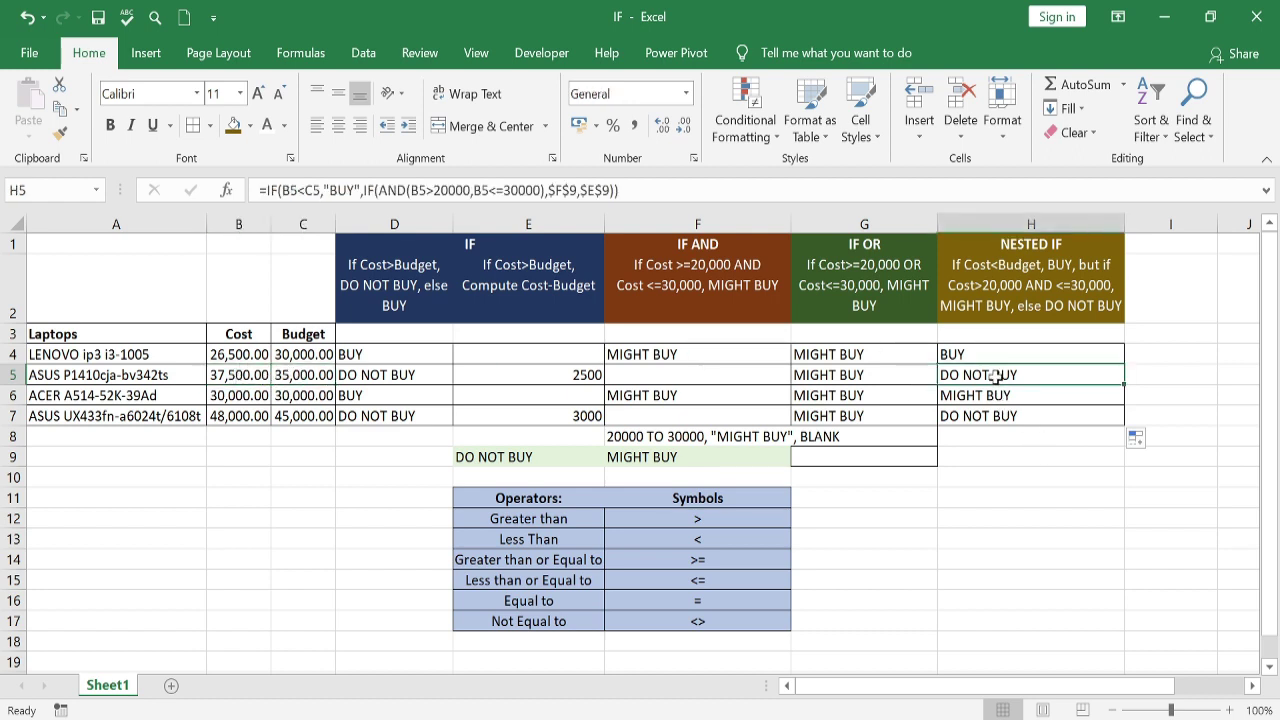
{"action": "left_click", "coordinate": [232, 378]}
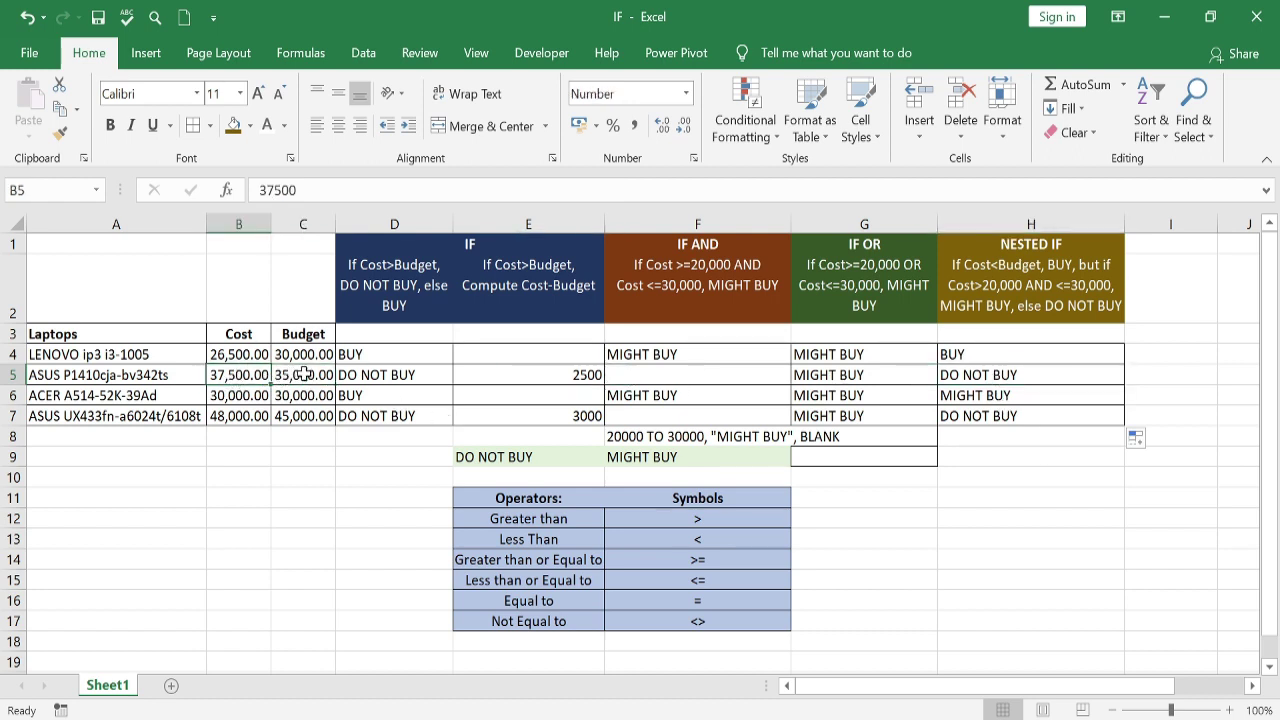
{"action": "left_click", "coordinate": [1010, 376]}
Check the nested IF results and formulas in H6 and H7 against the laptop costs in B6 and B7.
{"action": "left_click", "coordinate": [234, 396]}
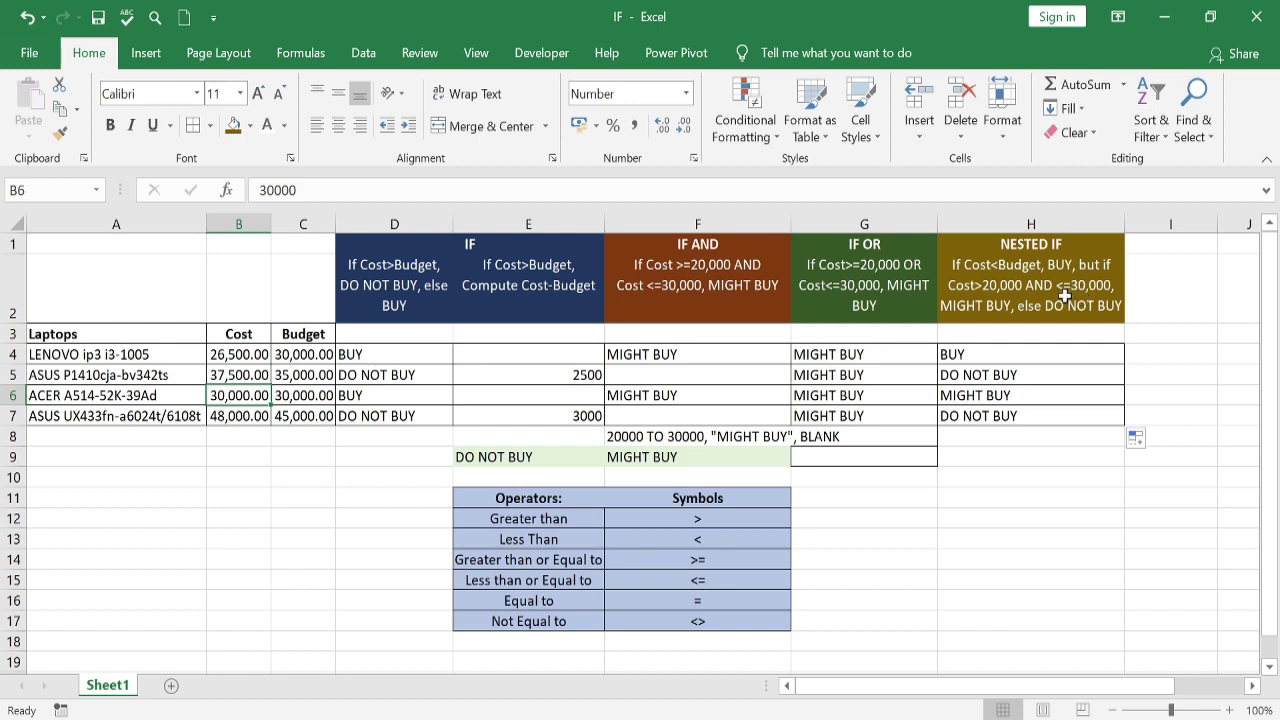
{"action": "left_click", "coordinate": [1008, 402]}
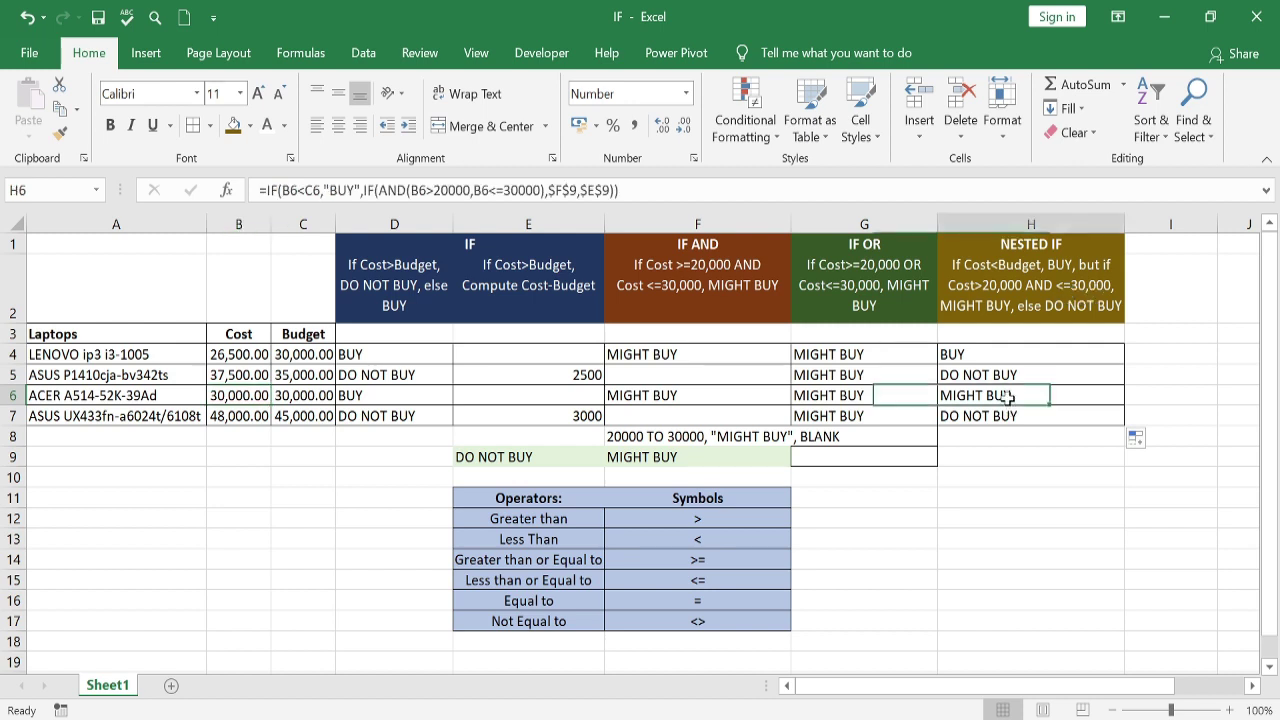
{"action": "left_click", "coordinate": [503, 190]}
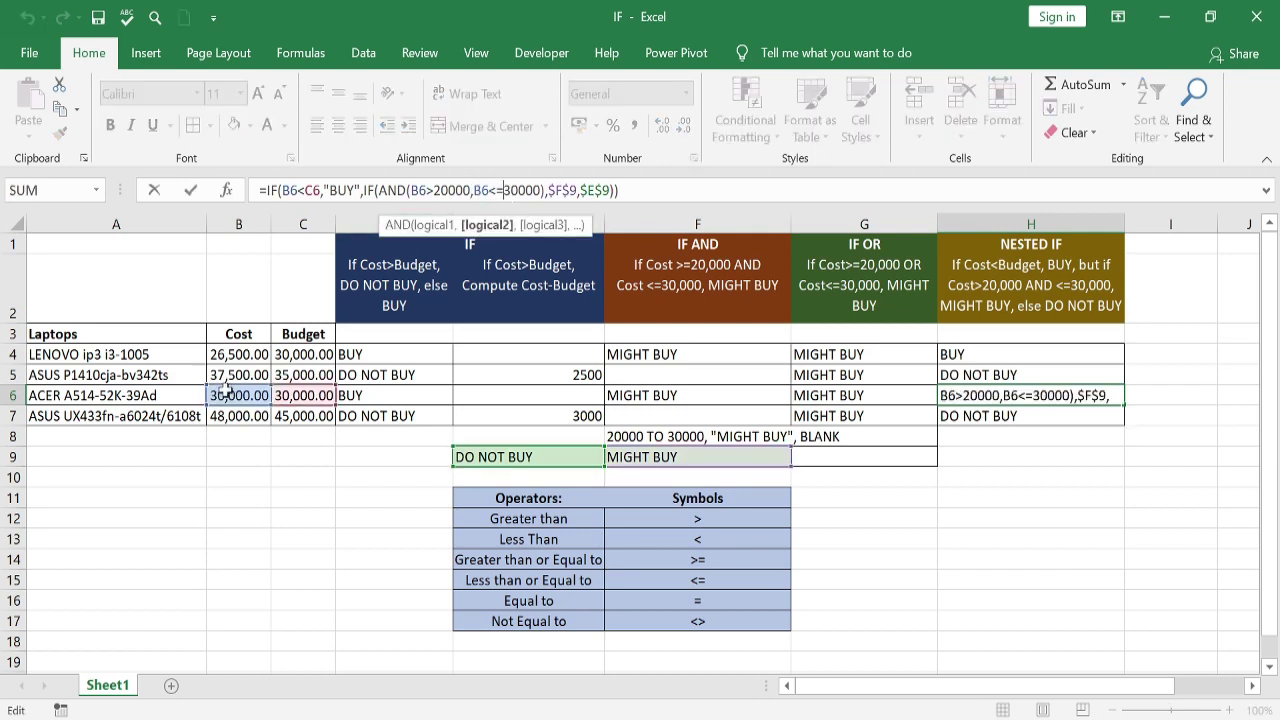
{"action": "key", "text": "Return"}
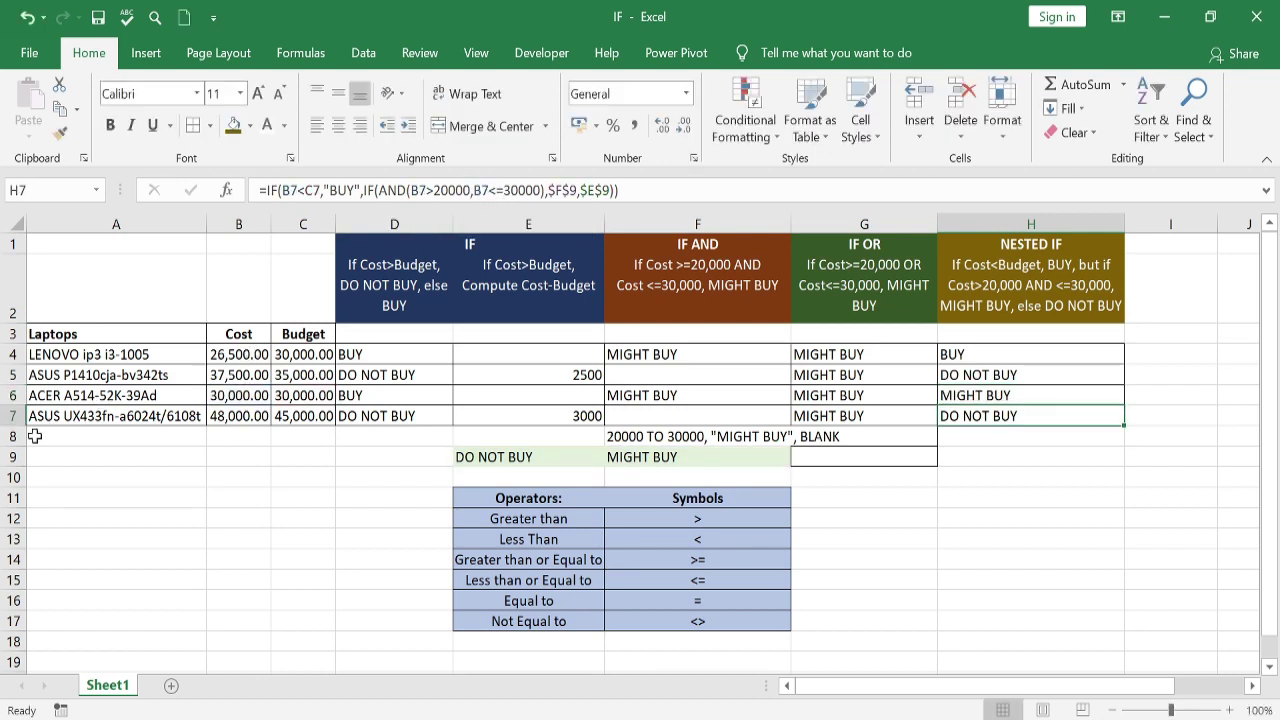
{"action": "left_click", "coordinate": [212, 416]}
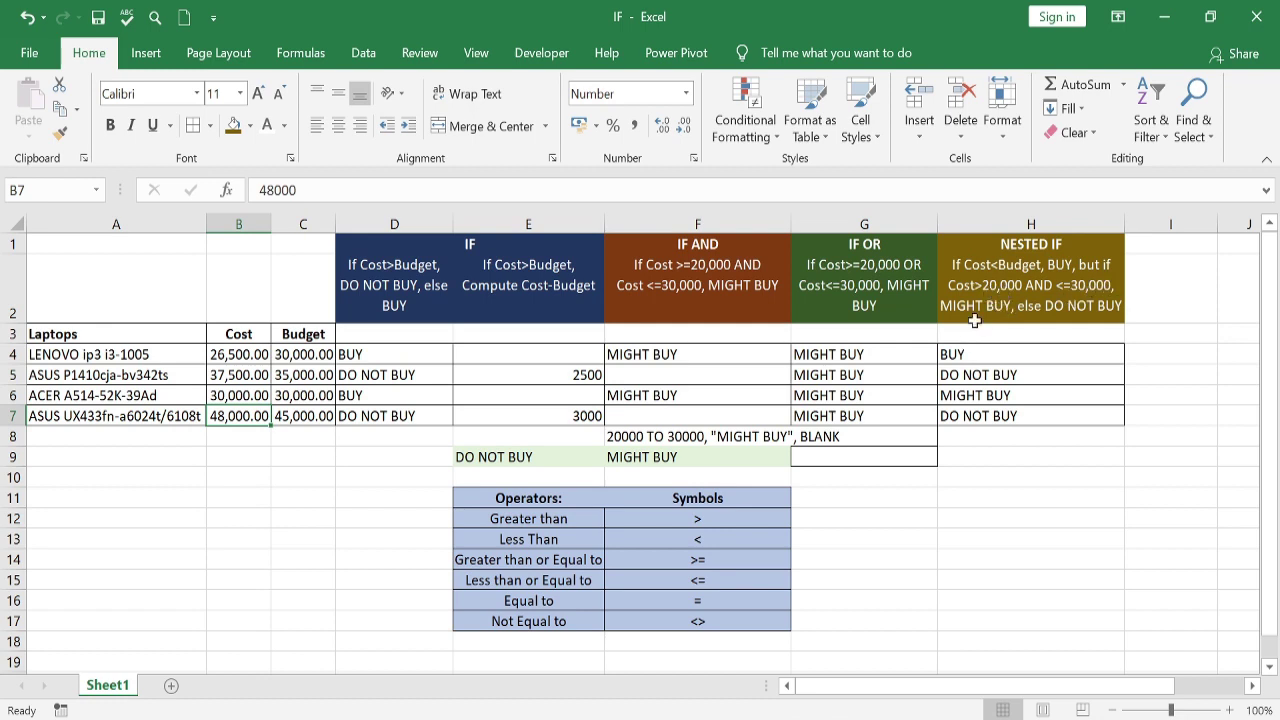
{"action": "left_click", "coordinate": [1016, 420]}
{"action": "left_click", "coordinate": [1007, 455]}
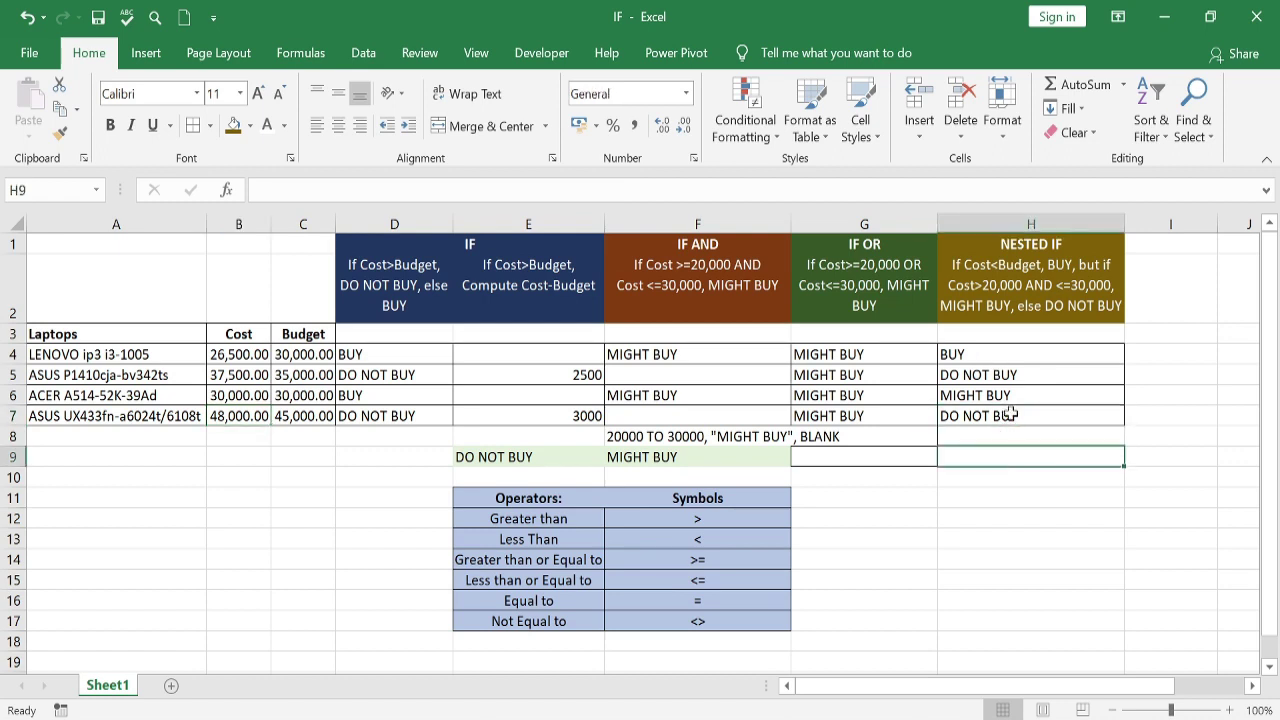